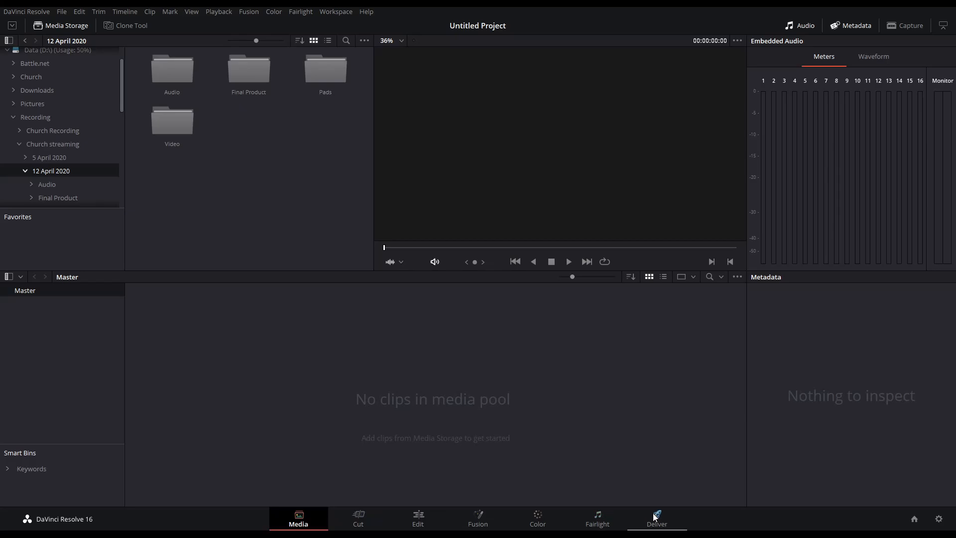
click(538, 515)
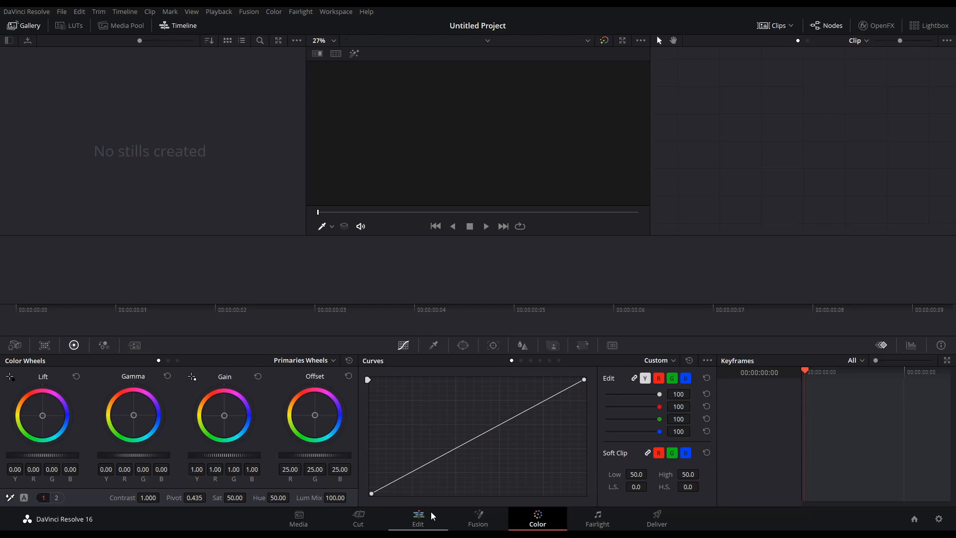
click(316, 523)
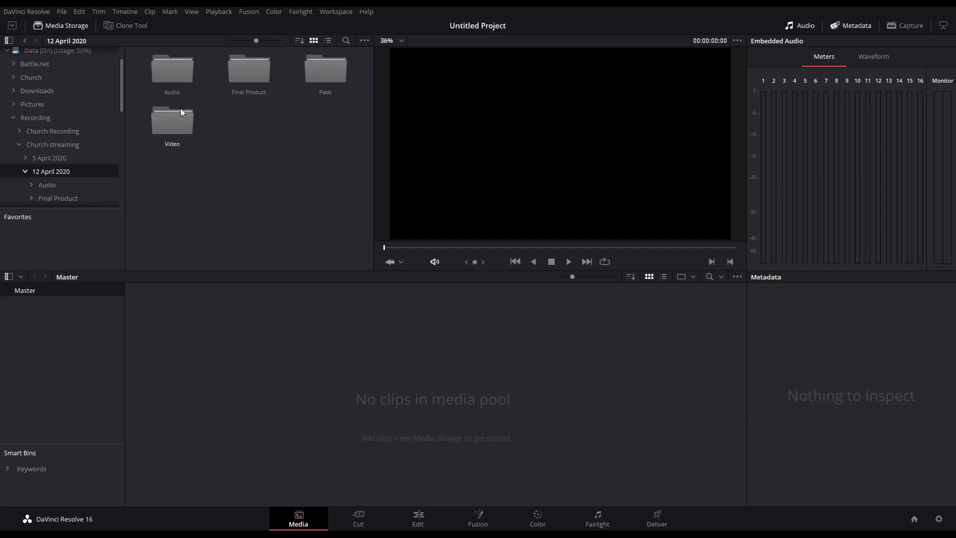
- Import Death Was Arrested - Master.wav from the 12 April 2020 Audio folder into the Master bin
double_click(181, 73)
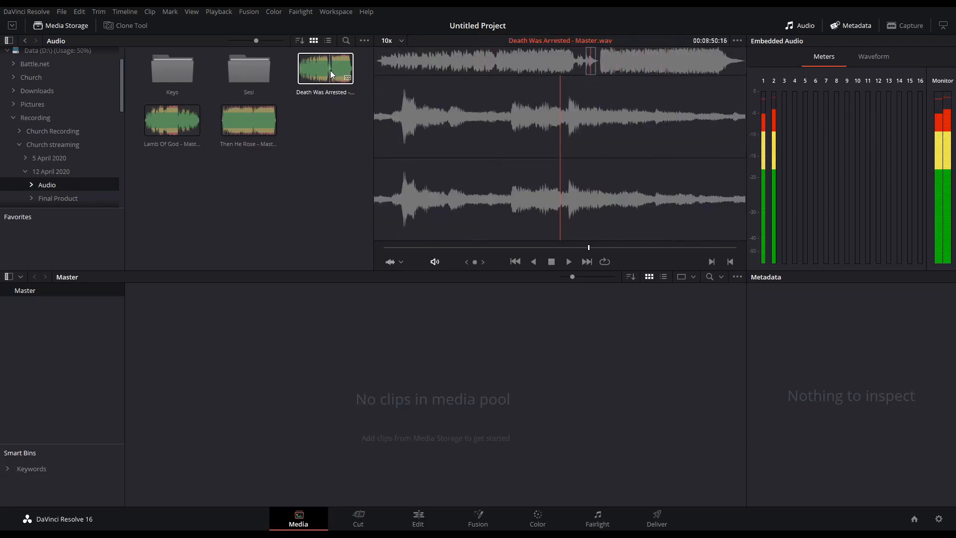
click(330, 70)
drag(330, 70, 208, 345)
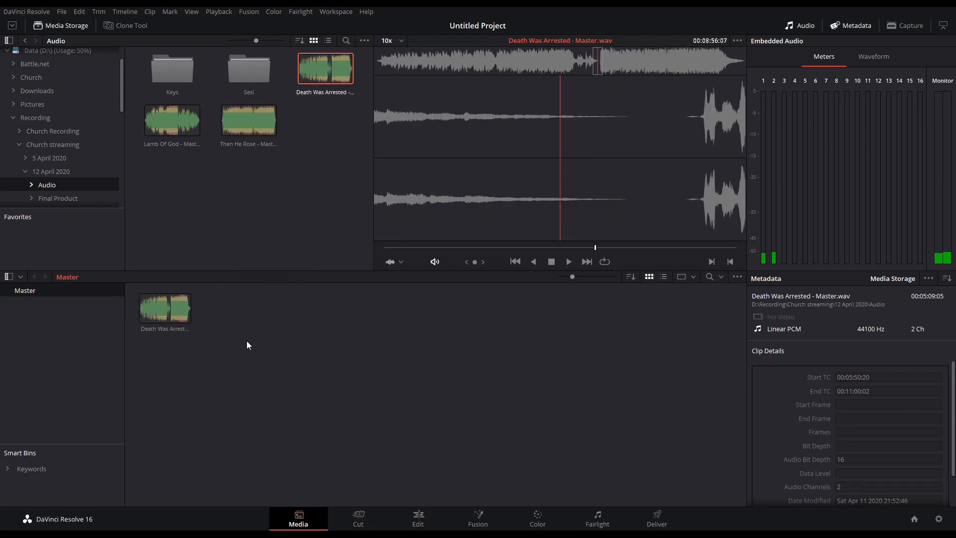
- Import the Death Was Arrested Acoustic low and Acoustic high MOV clips from the Video folder's Acoustic subfolder into the Master bin
scroll(67, 168, down, 3)
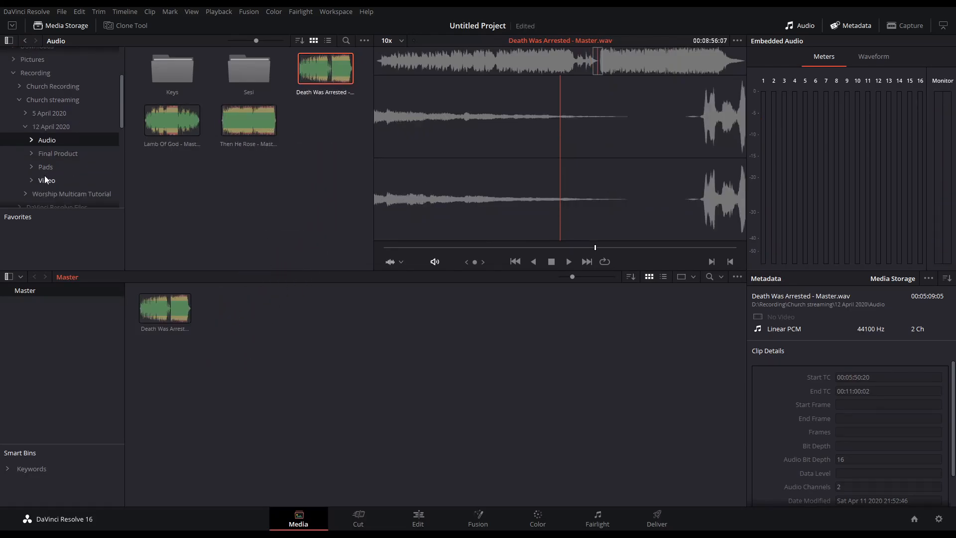
click(72, 183)
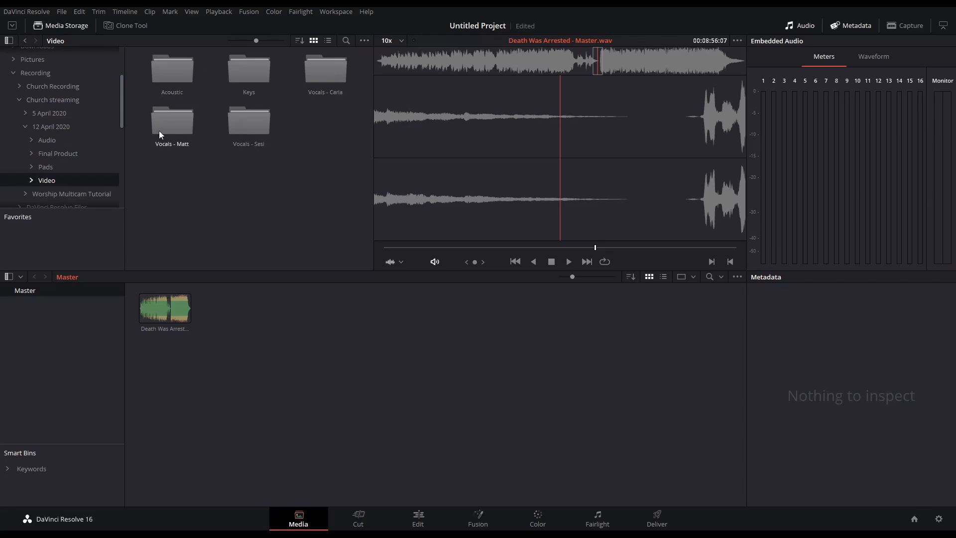
double_click(170, 75)
click(173, 75)
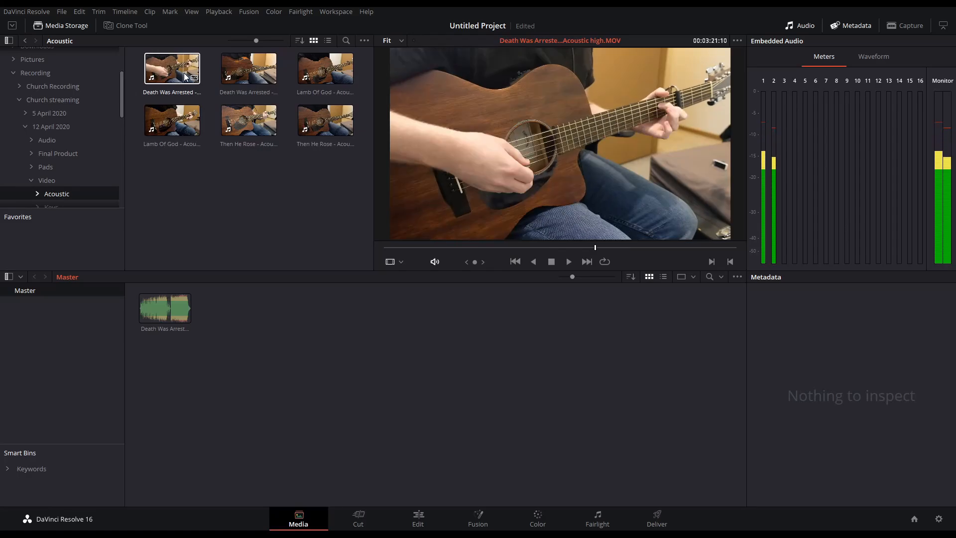
click(242, 75)
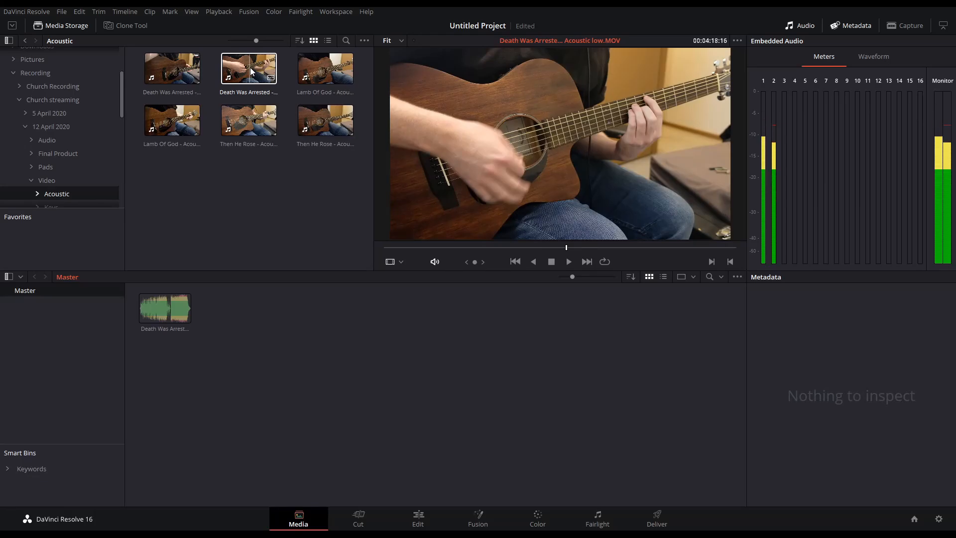
drag(252, 71, 232, 306)
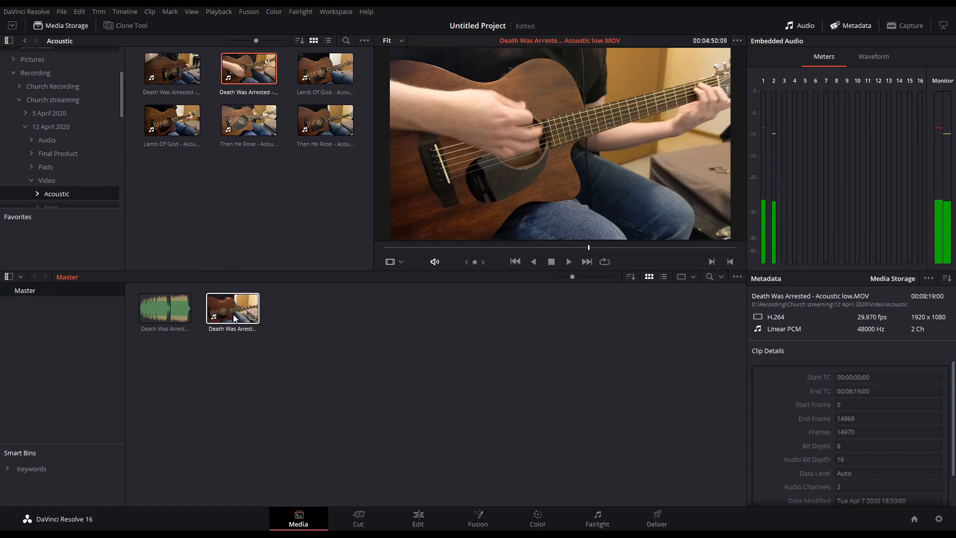
drag(172, 69, 299, 304)
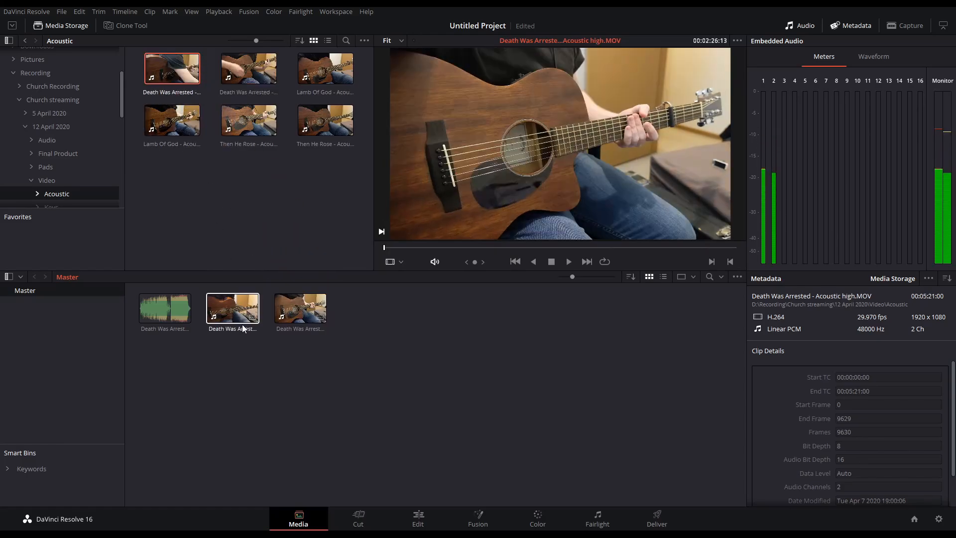
- Import the keyboard video Death was Arrested.m4v from the Video folder's Keys subfolder into the Master bin
click(46, 182)
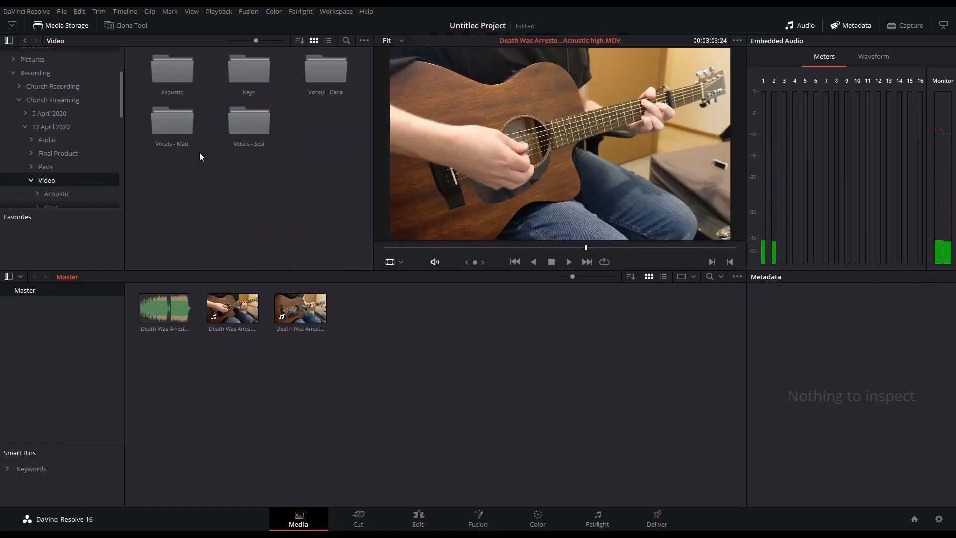
double_click(255, 74)
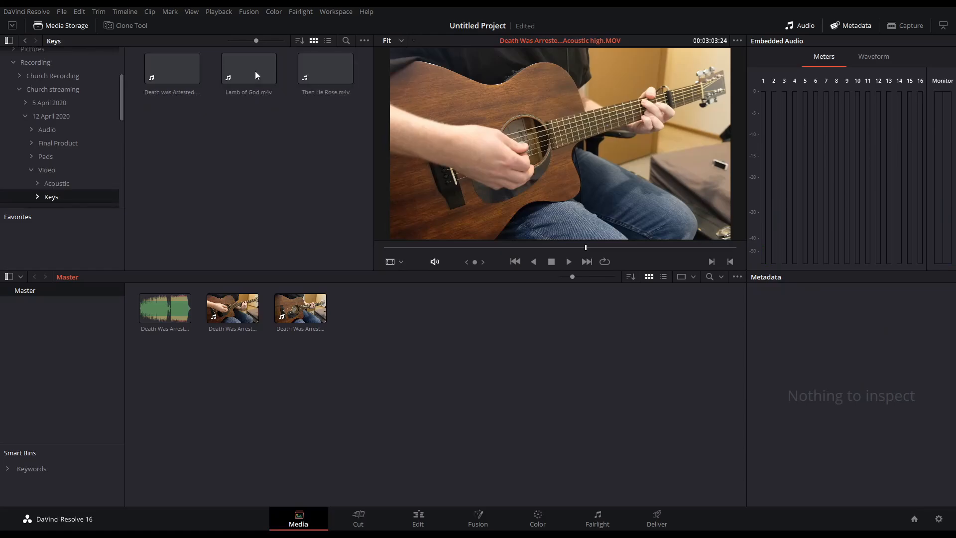
click(174, 75)
drag(174, 74, 393, 310)
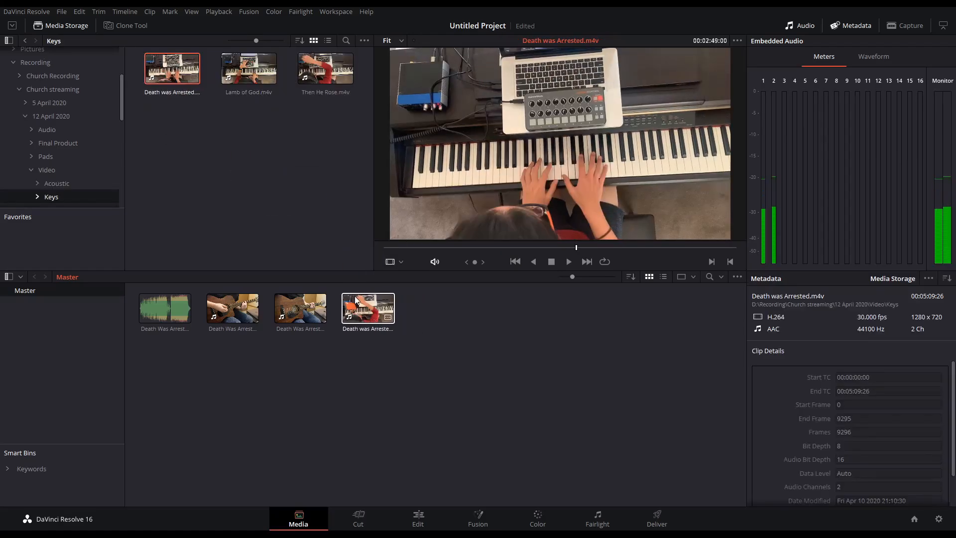
- Import the vocal video Death Was Arrested - No Pop.MOV from the first male vocalist's folder into the Master bin
click(50, 174)
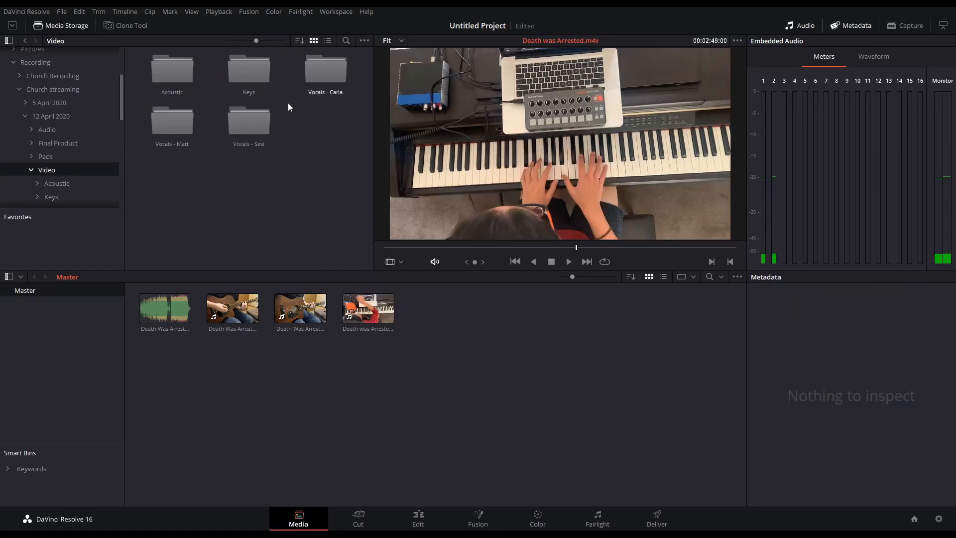
double_click(174, 122)
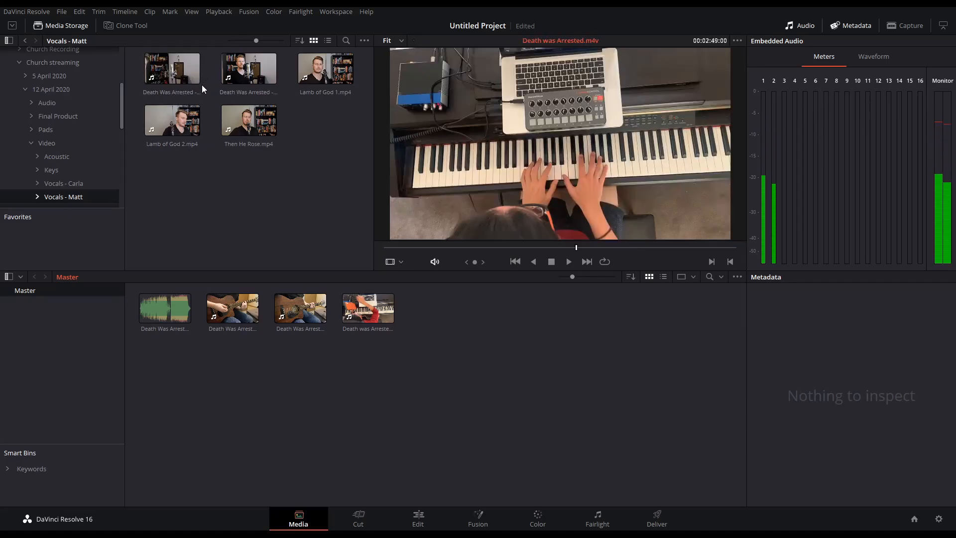
click(196, 79)
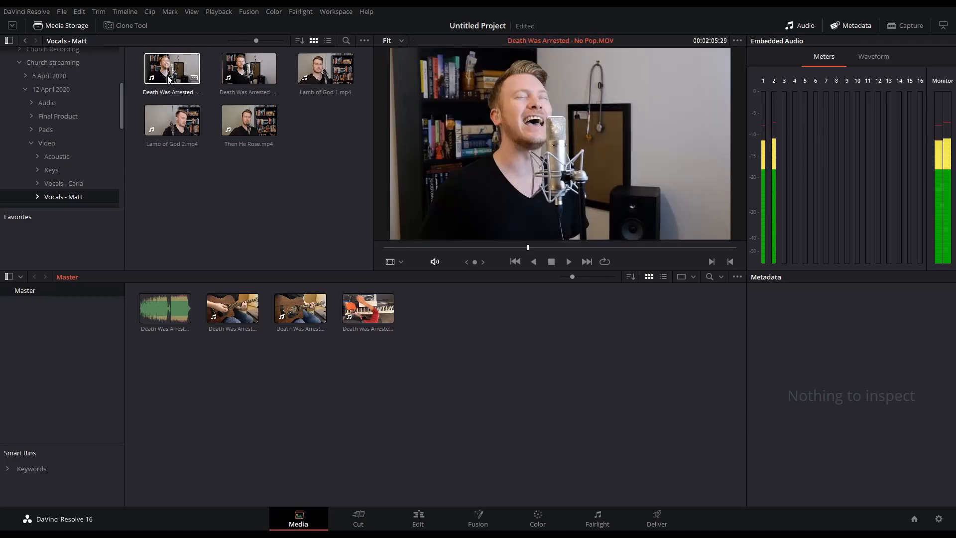
drag(169, 77, 435, 322)
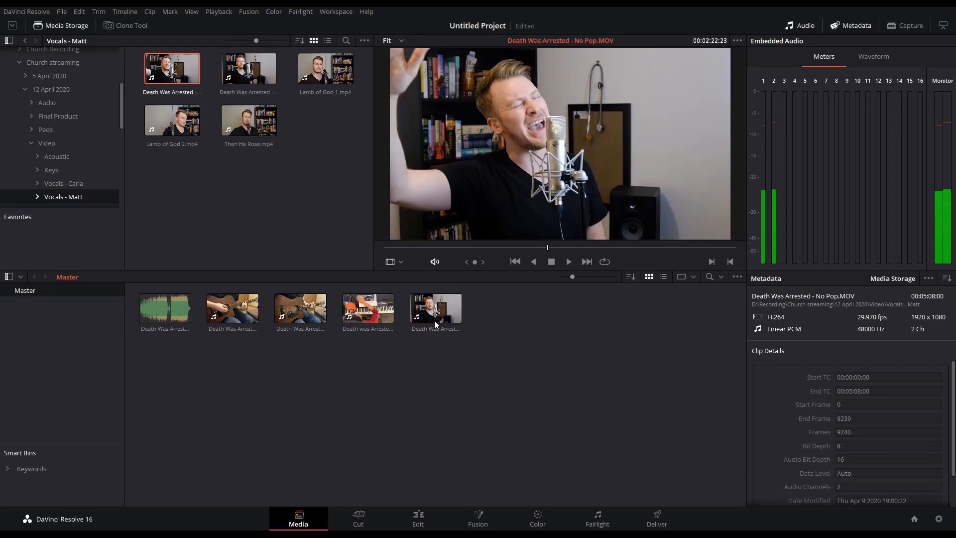
- Import the portrait vocal video Death Was Arrested.MOV from the female vocalist's folder into the Master bin
click(64, 184)
click(249, 69)
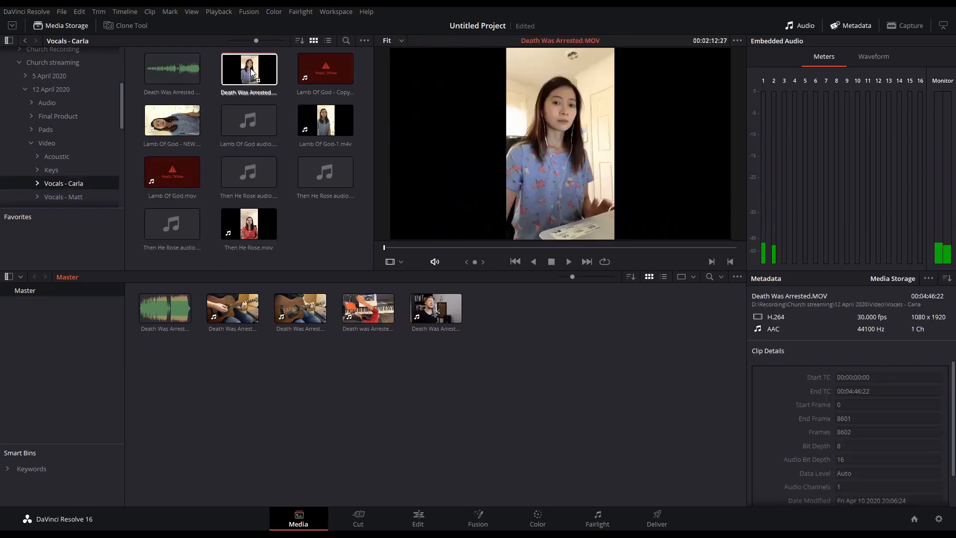
drag(249, 69, 503, 313)
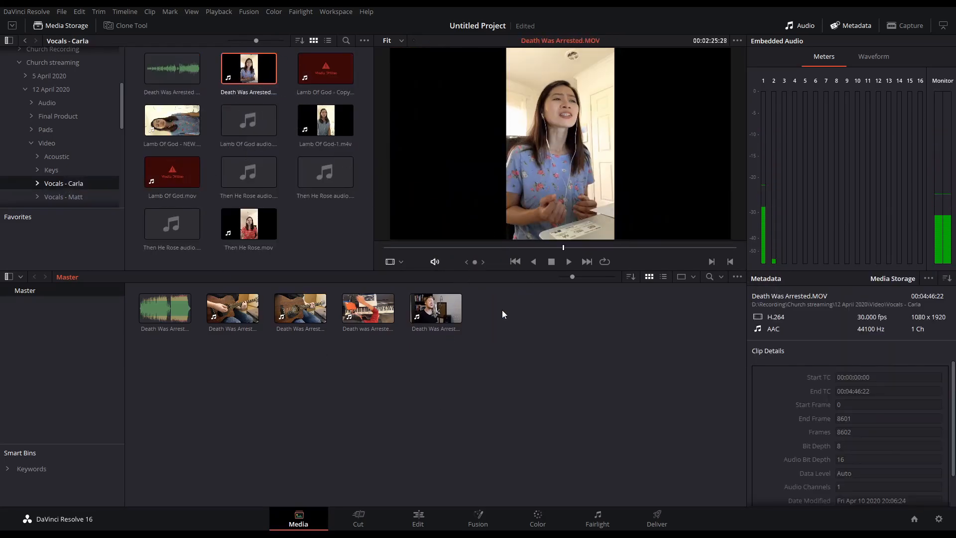
- Import 03_Death was Arrested.MOV from the remaining vocalist's folder into the Master bin
scroll(67, 164, down, 2)
click(68, 167)
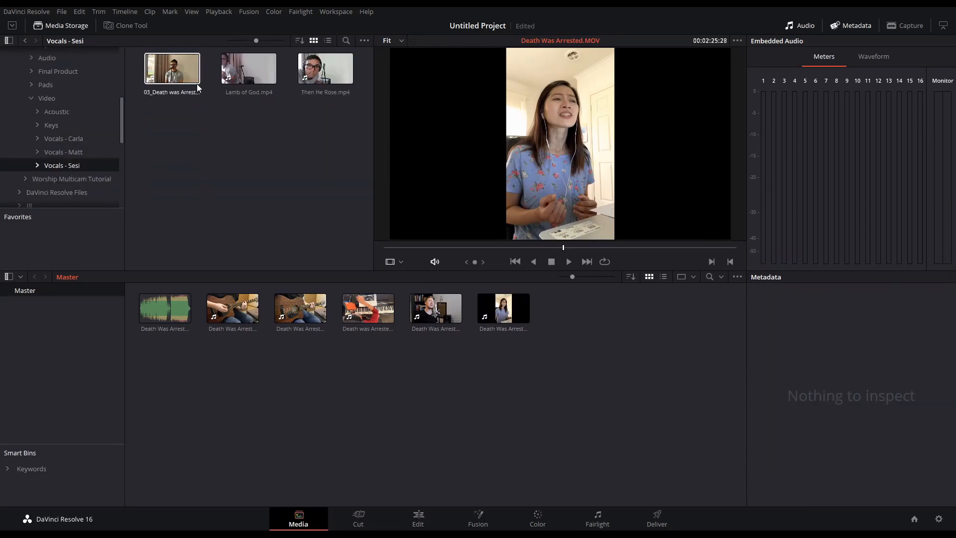
click(172, 68)
drag(171, 69, 570, 307)
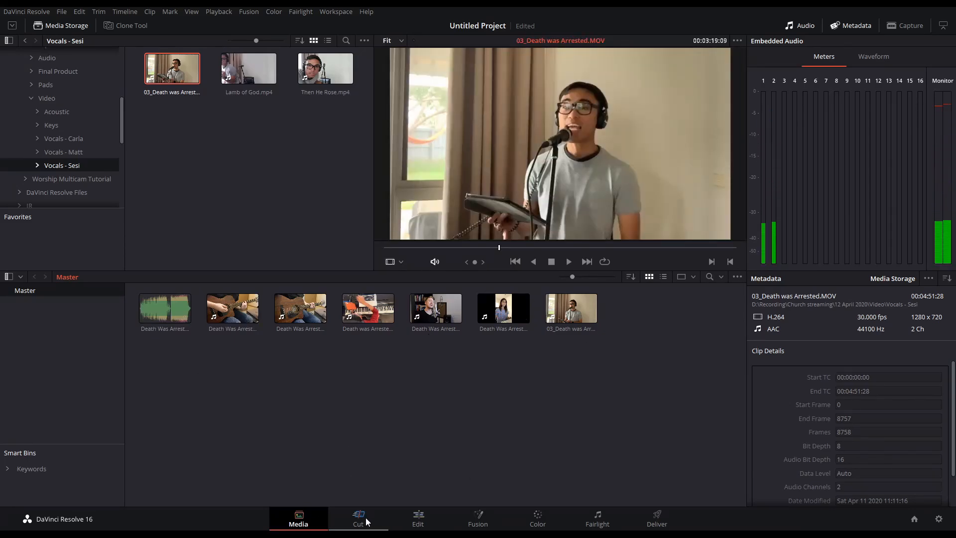
- Open the Edit page and place the Death Was Arrested - Master.wav clip at the start of a new timeline
click(416, 521)
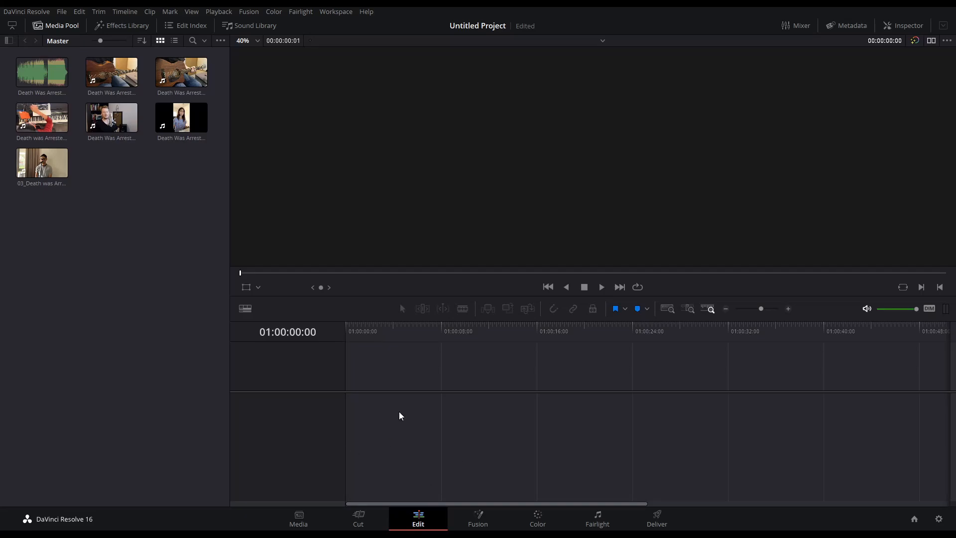
click(68, 84)
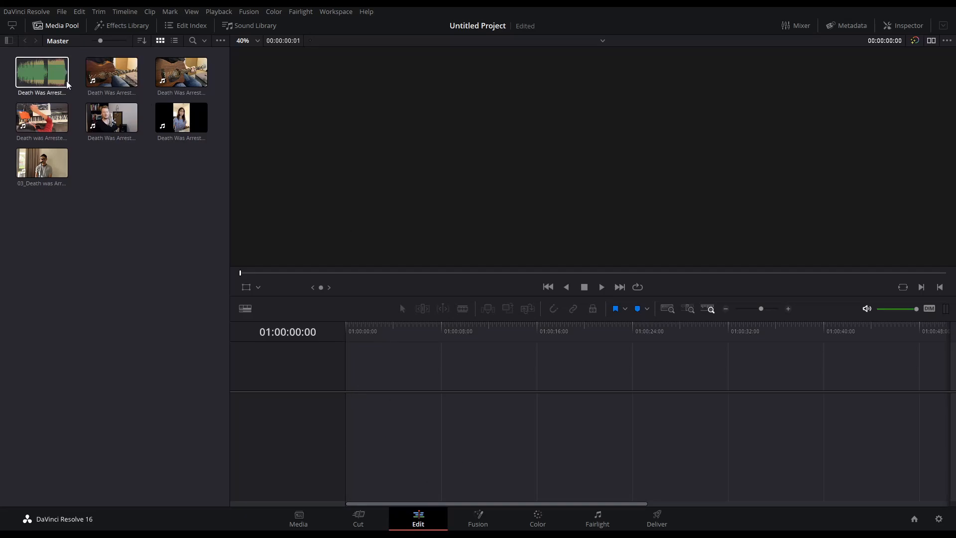
drag(38, 78, 358, 411)
drag(659, 444, 632, 452)
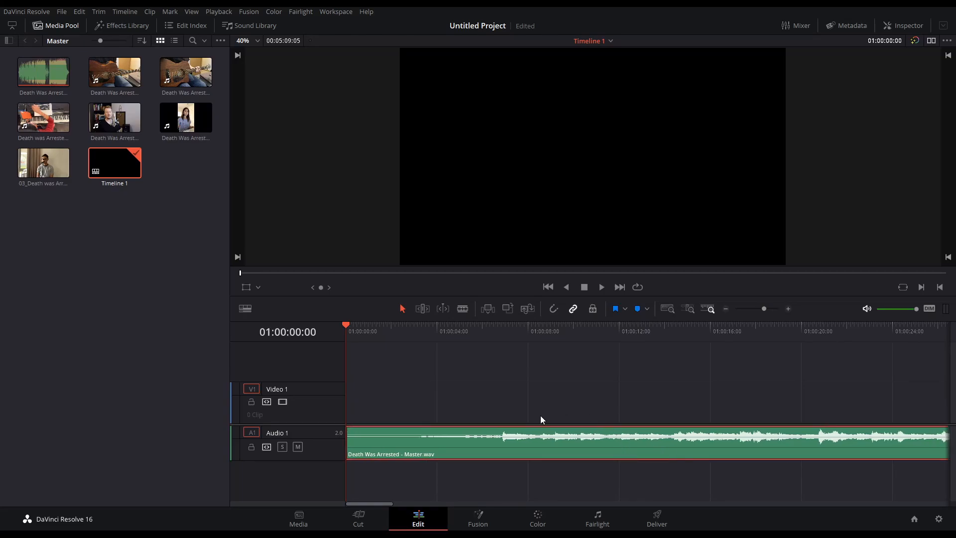
- Rename the master recording's audio track as Main and lock it
scroll(514, 409, down, 5)
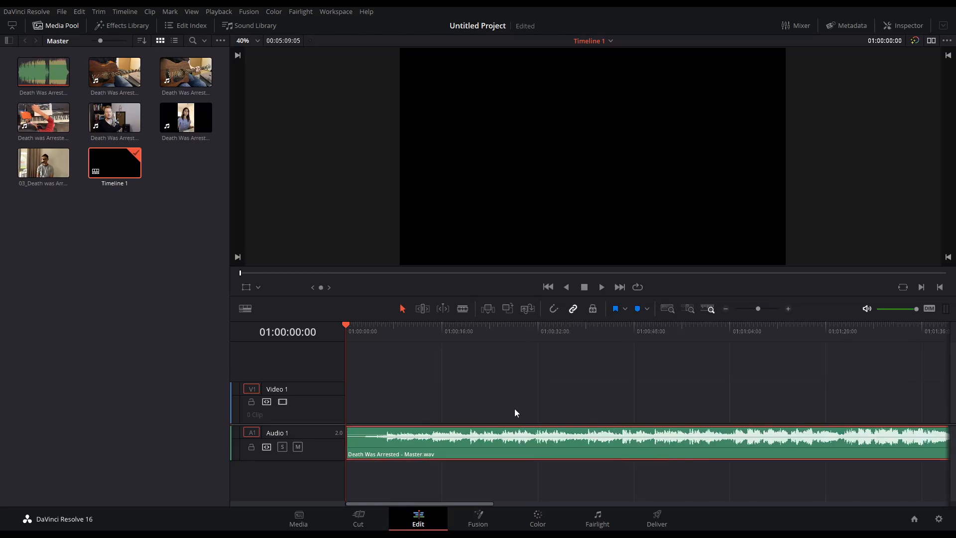
scroll(513, 411, down, 3)
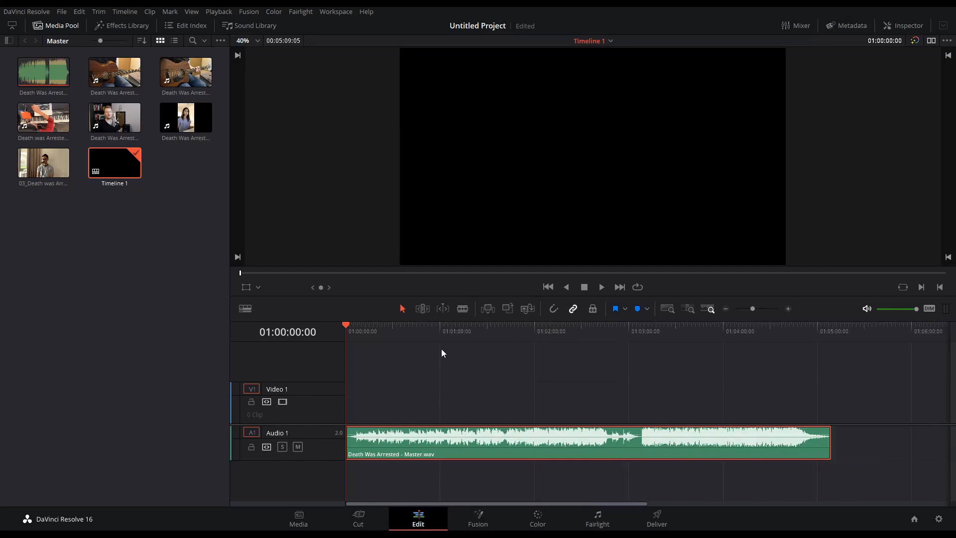
scroll(480, 424, up, 2)
scroll(480, 424, down, 2)
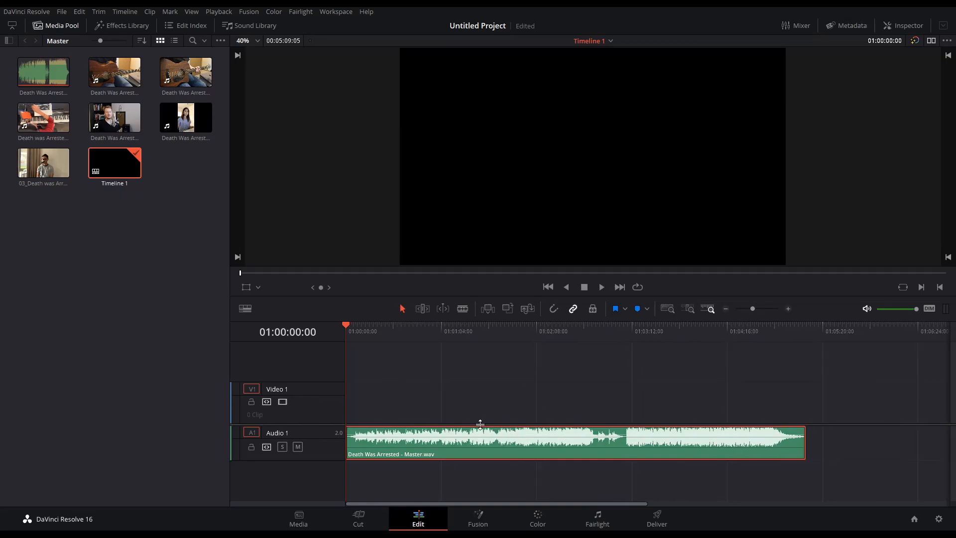
scroll(480, 424, up, 4)
scroll(480, 424, down, 5)
scroll(480, 424, up, 1)
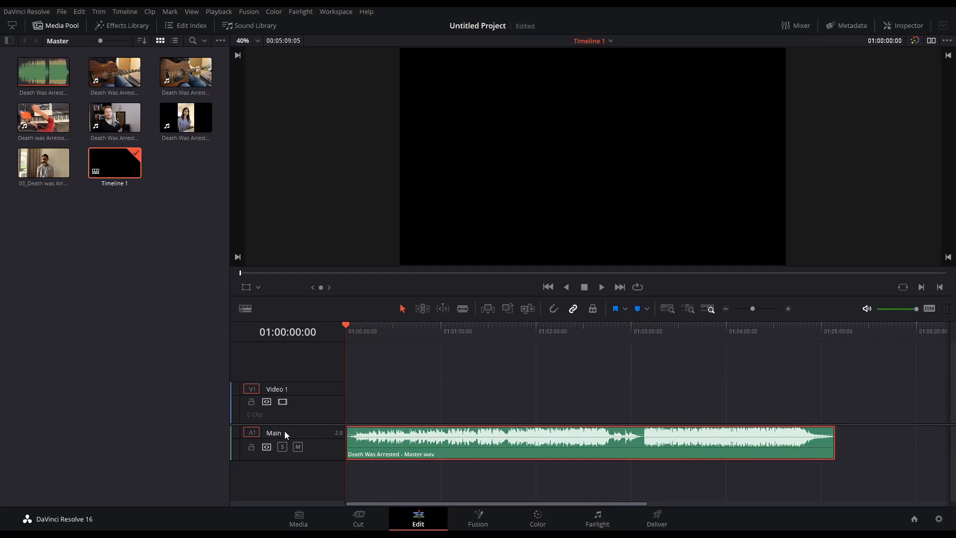
click(252, 450)
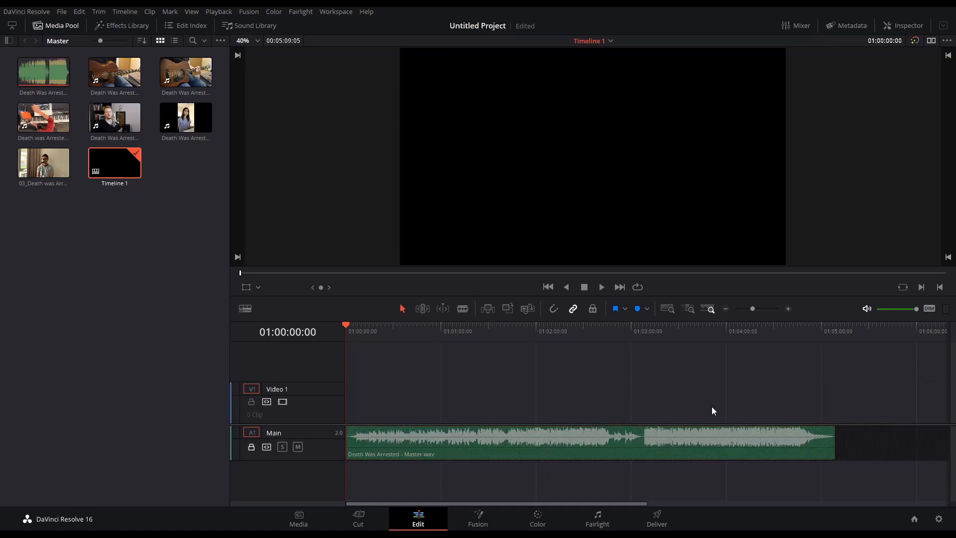
- Play the master audio from 01:01:44:00 for several seconds, and return the playhead to the timeline start
click(511, 327)
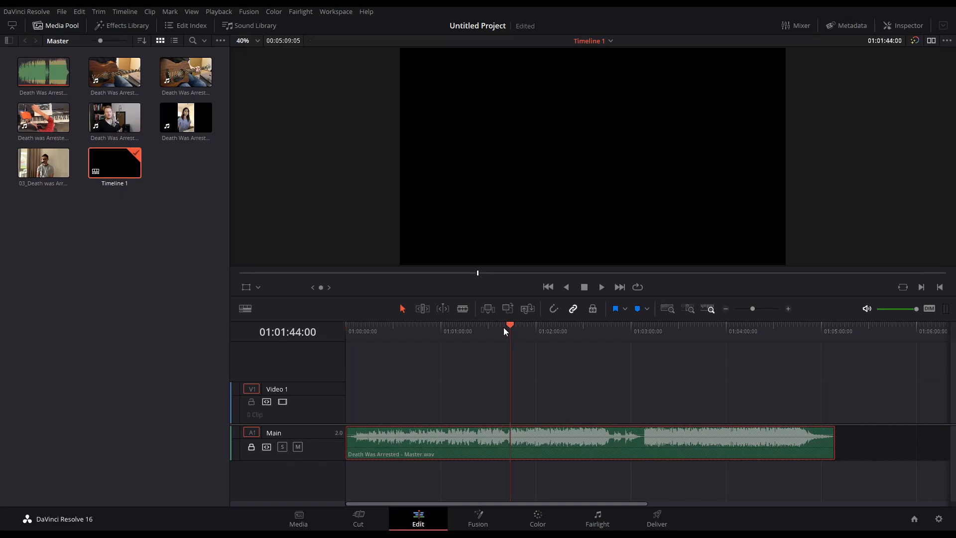
key(space)
key(space)
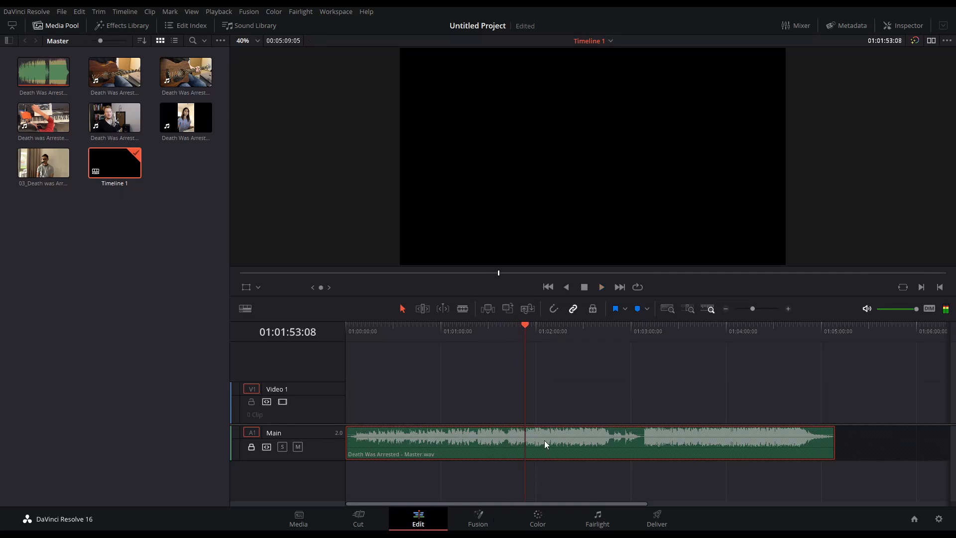
drag(524, 325, 283, 336)
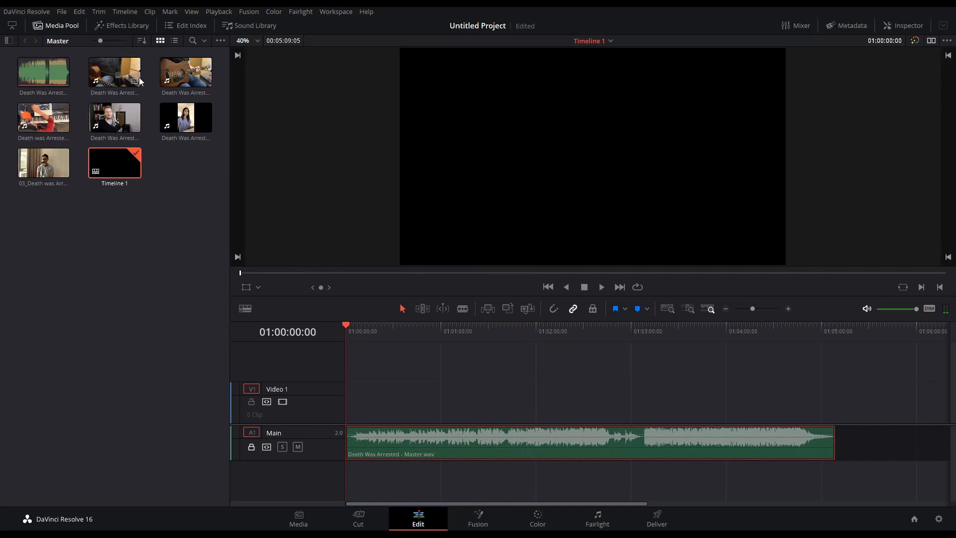
- Place Death Was Arrested - Acoustic low.MOV at the timeline start on Video 1, with its sound on a new track below Main
click(120, 81)
drag(120, 81, 351, 406)
drag(582, 415, 562, 416)
scroll(538, 405, down, 1)
scroll(539, 407, down, 1)
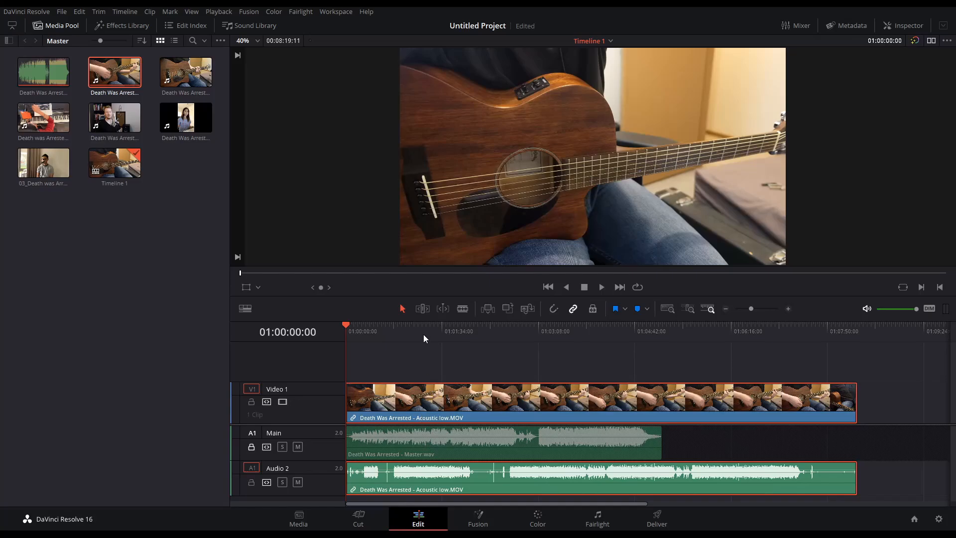
- Scrub the timeline to 01:01:26:23 and on to 01:02:39:20 to compare the acoustic guitar clip with the master audio
drag(423, 334, 434, 333)
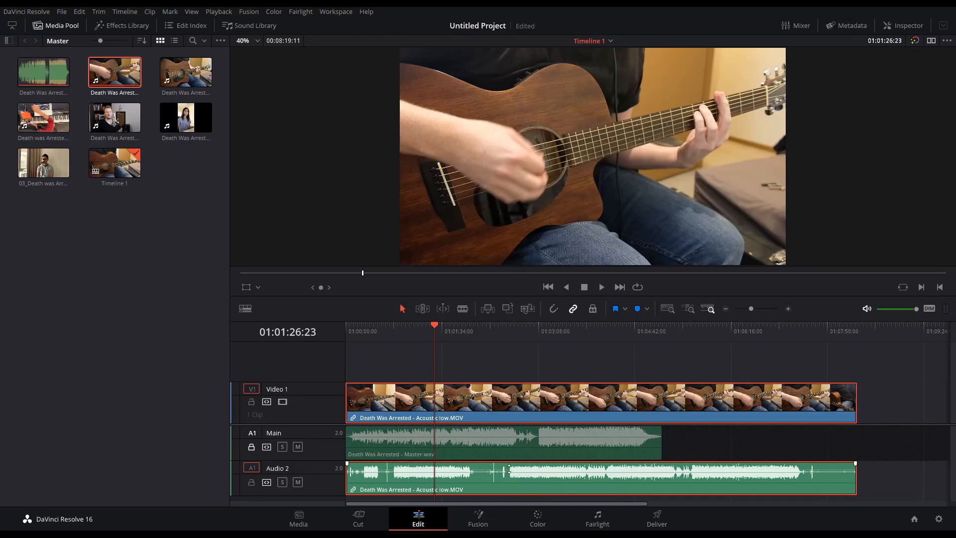
drag(437, 329, 509, 336)
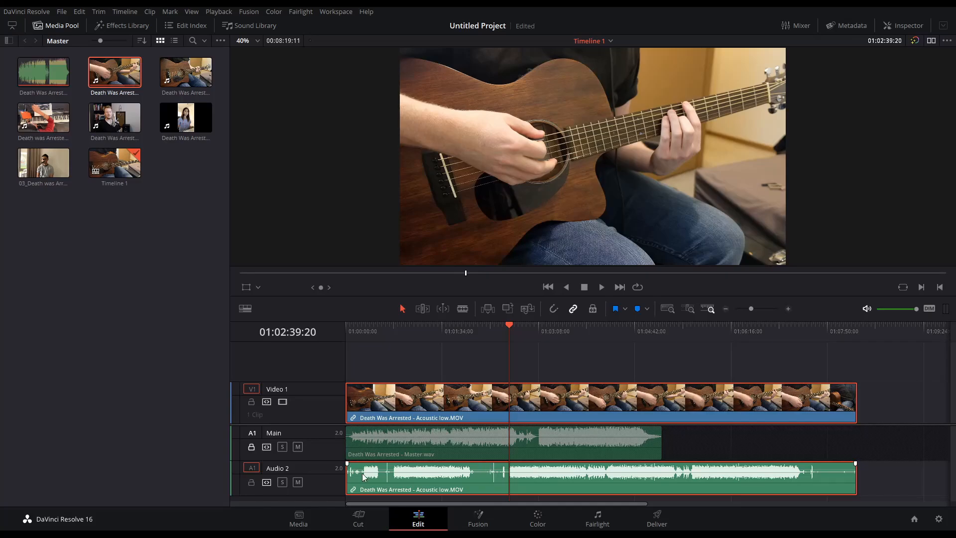
- Trim the acoustic clip's start to just before 01:02:39:20, cut the unused footage off its end, and move it to the timeline start
drag(349, 477, 465, 478)
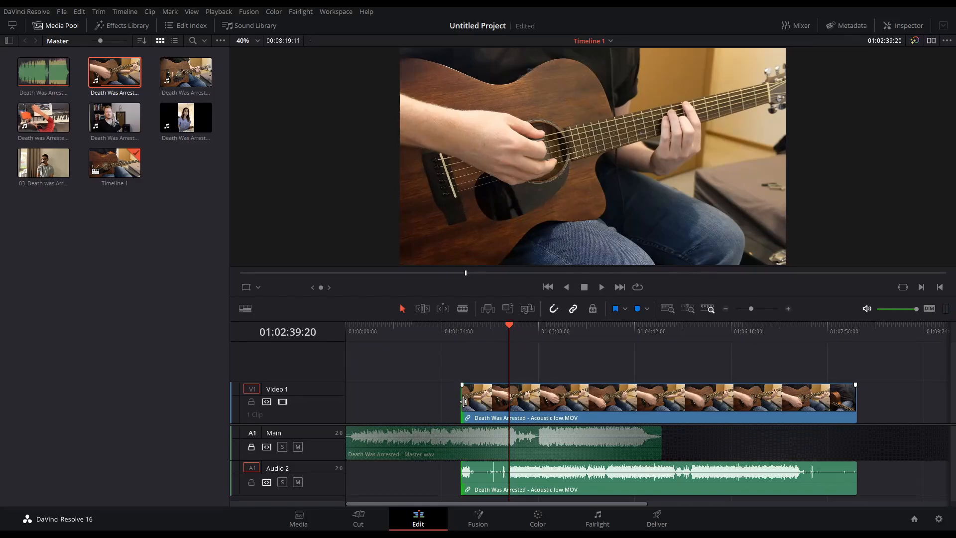
drag(461, 398, 661, 408)
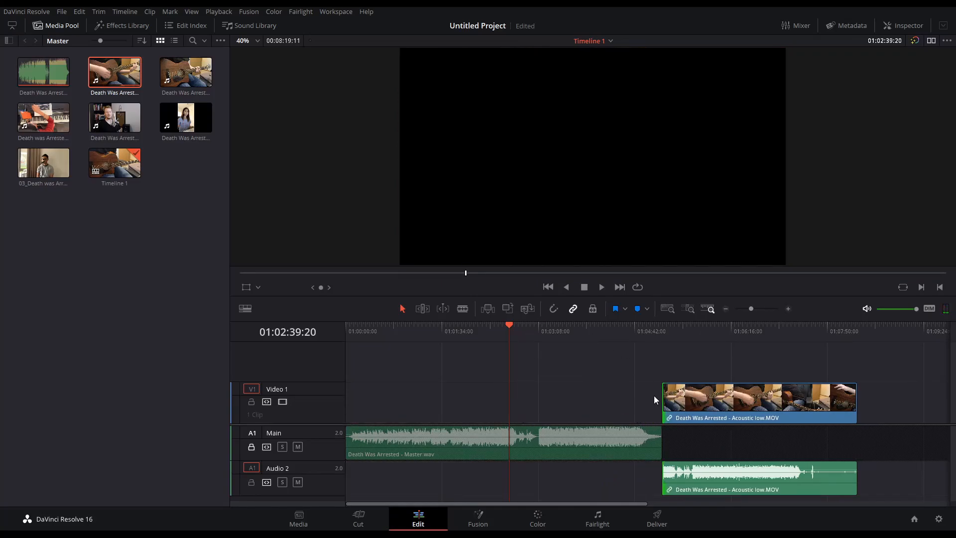
drag(662, 402, 505, 417)
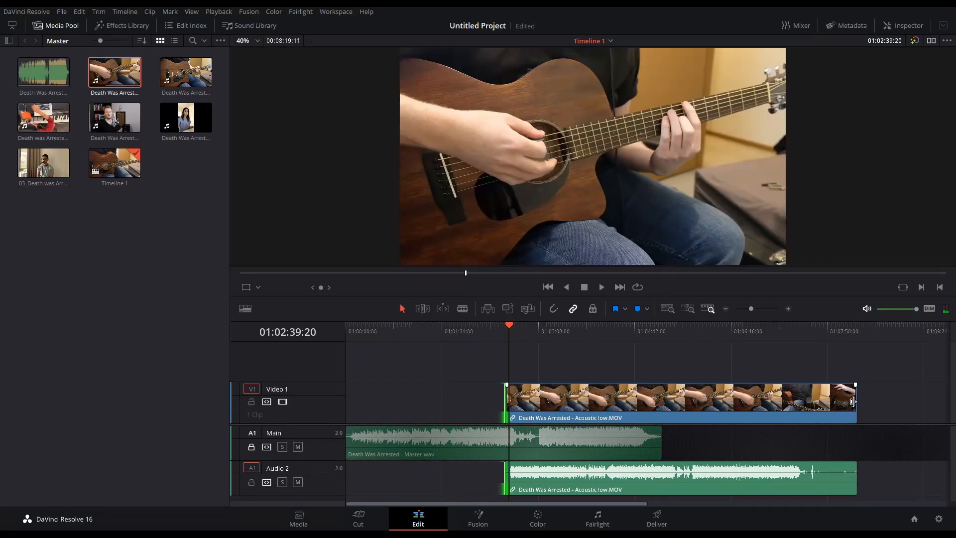
drag(854, 404, 801, 404)
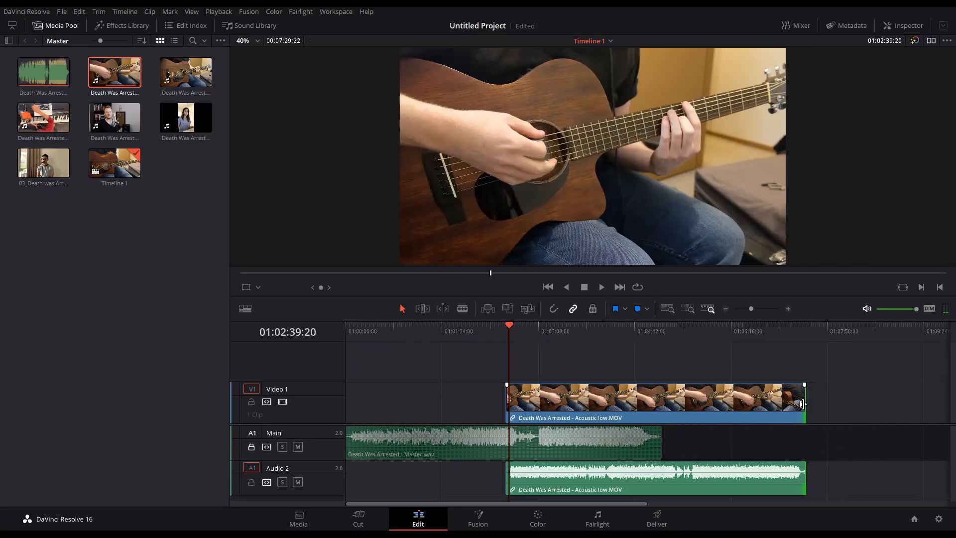
drag(647, 405, 489, 409)
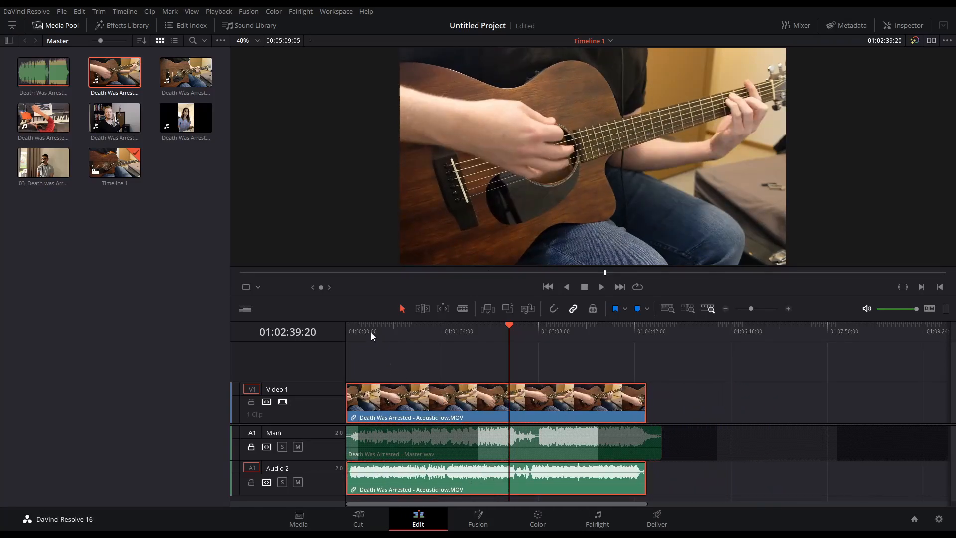
- Shift the linked acoustic clip about 2.7 seconds later to bring its first strum roughly in line with the master audio's
click(487, 329)
drag(479, 329, 351, 333)
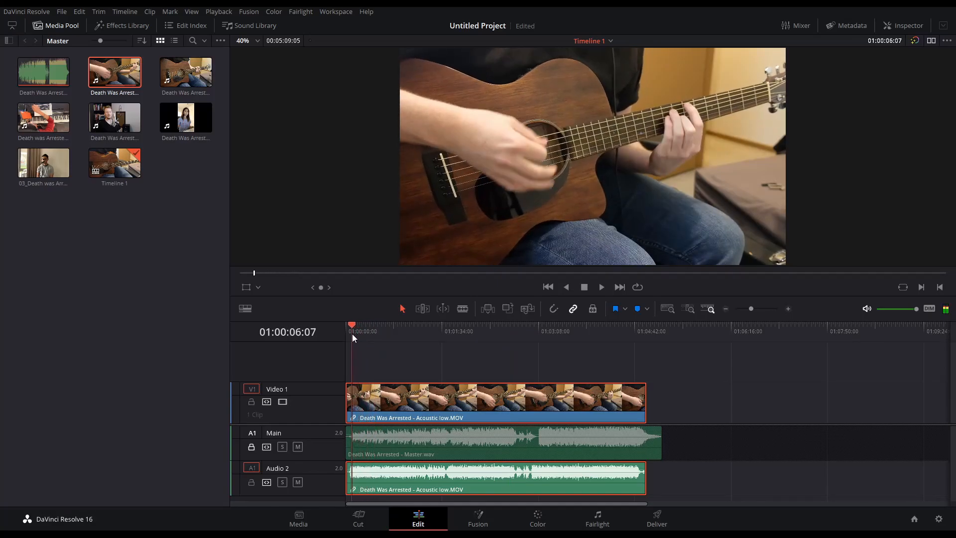
scroll(392, 426, up, 8)
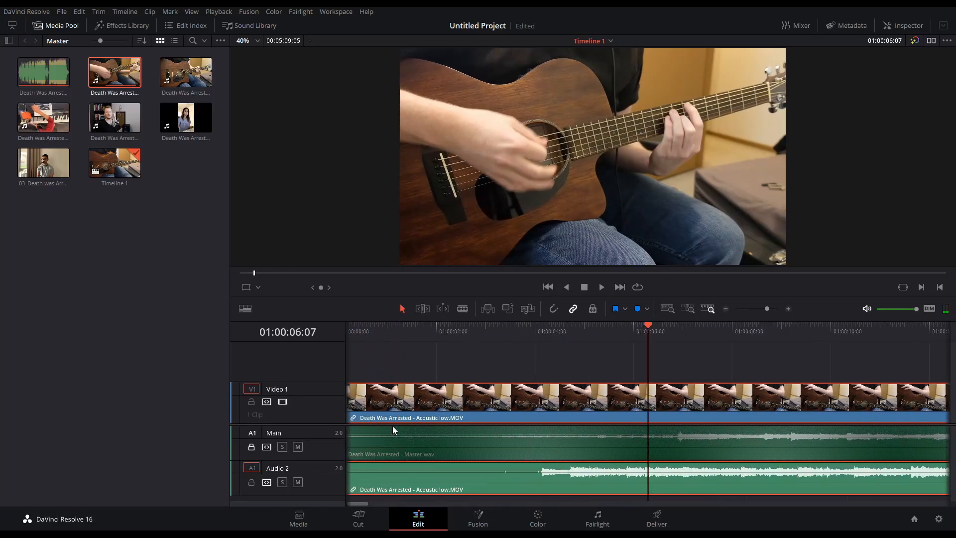
scroll(393, 427, down, 6)
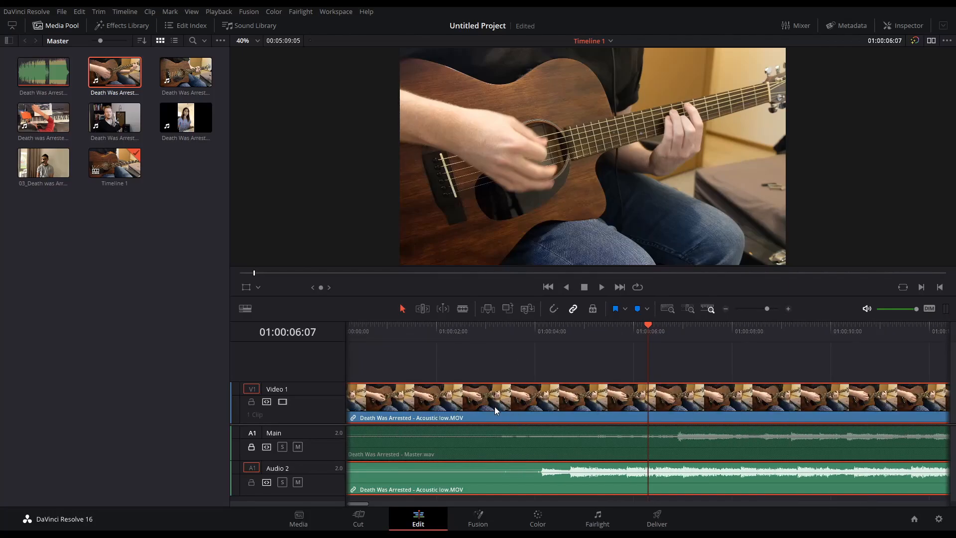
drag(494, 406, 645, 411)
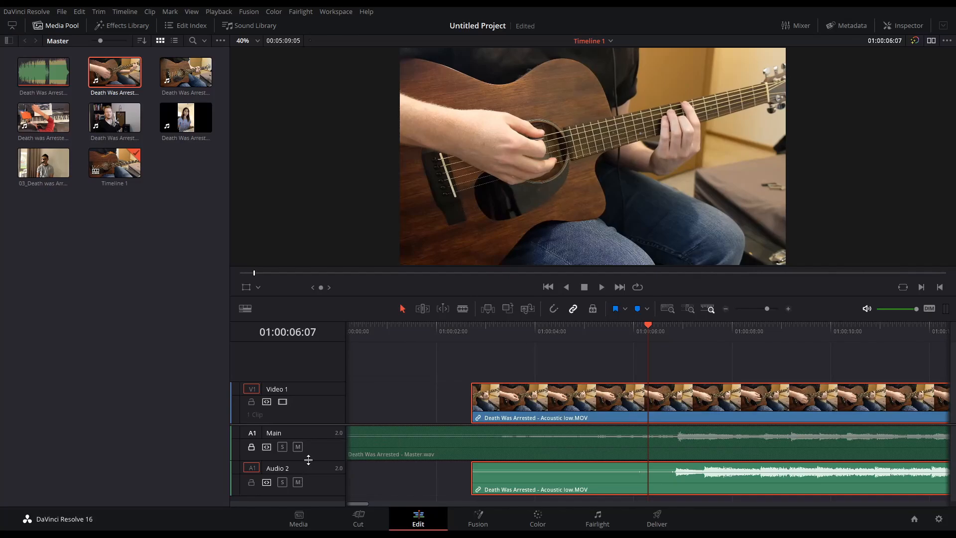
- Enlarge the Main track's height and nudge the acoustic clip slightly later to match its first strum to the master waveform
drag(308, 458, 308, 482)
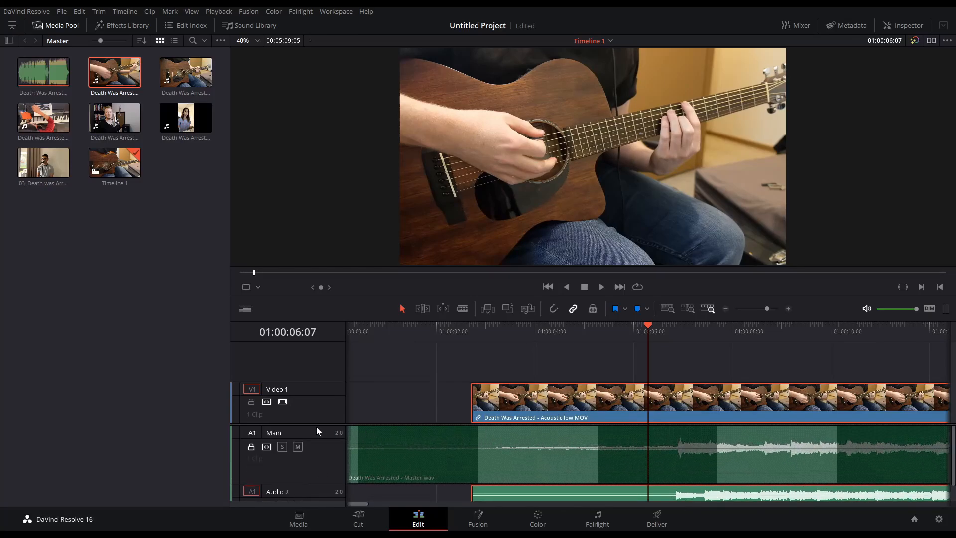
scroll(313, 420, down, 3)
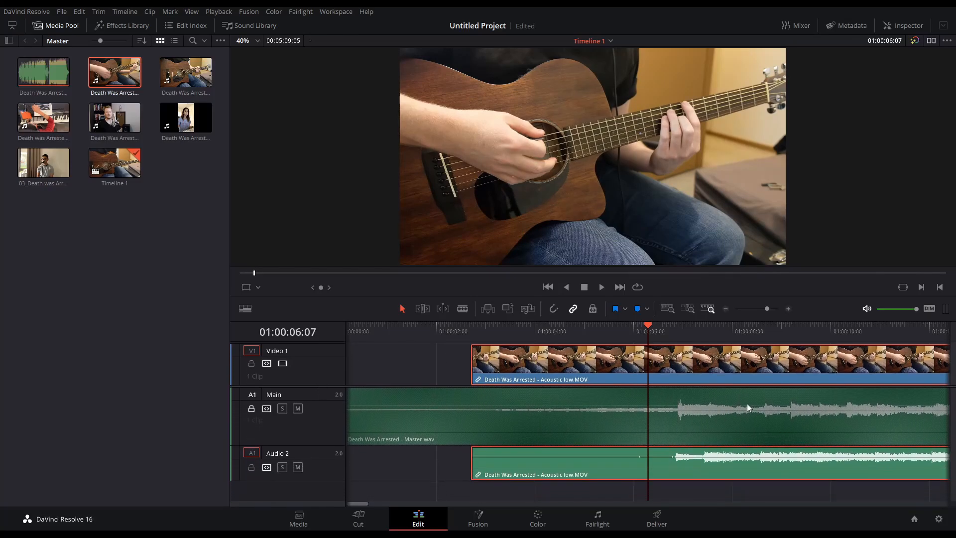
drag(649, 327, 669, 333)
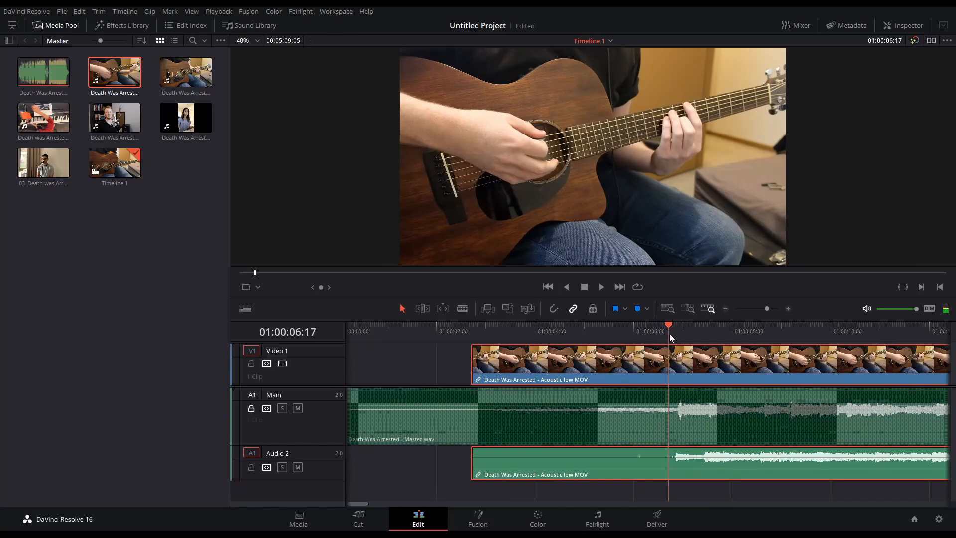
drag(724, 457, 728, 456)
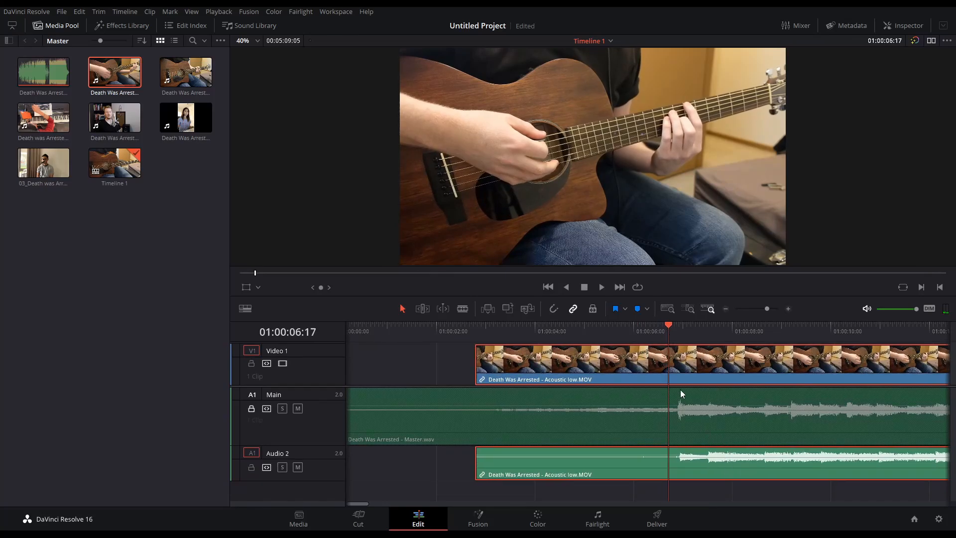
- Play across the first strum to check the acoustic clip's sync by ear, and return the playhead to 01:00:06:20
click(592, 327)
key(space)
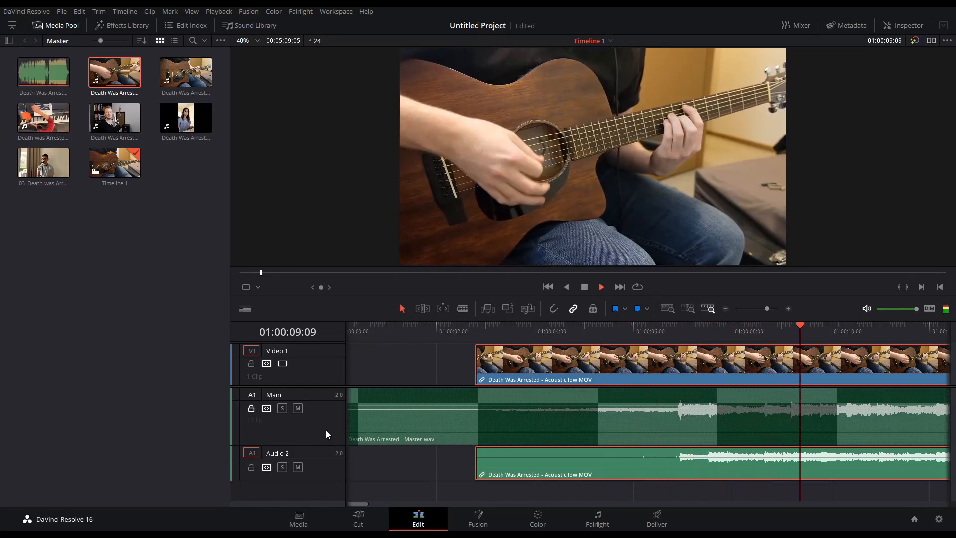
key(space)
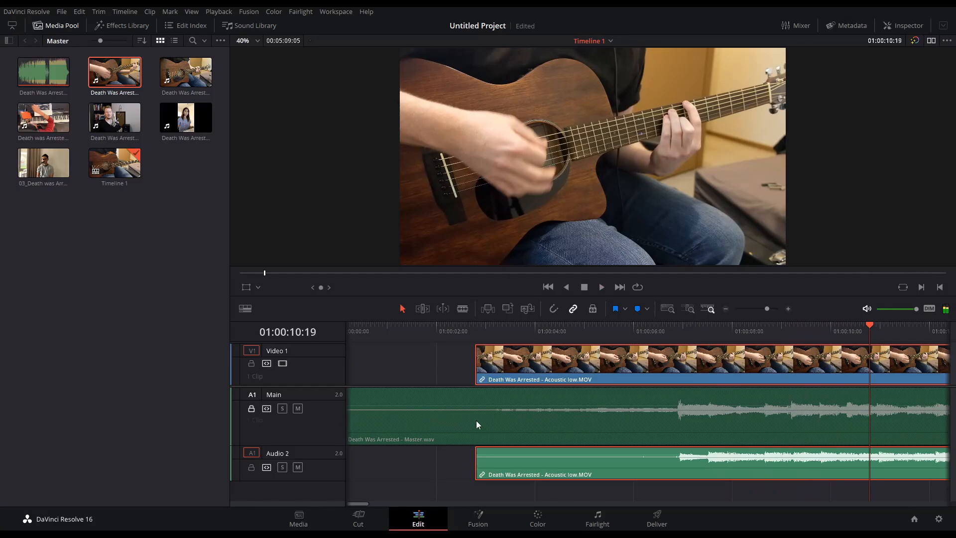
click(674, 330)
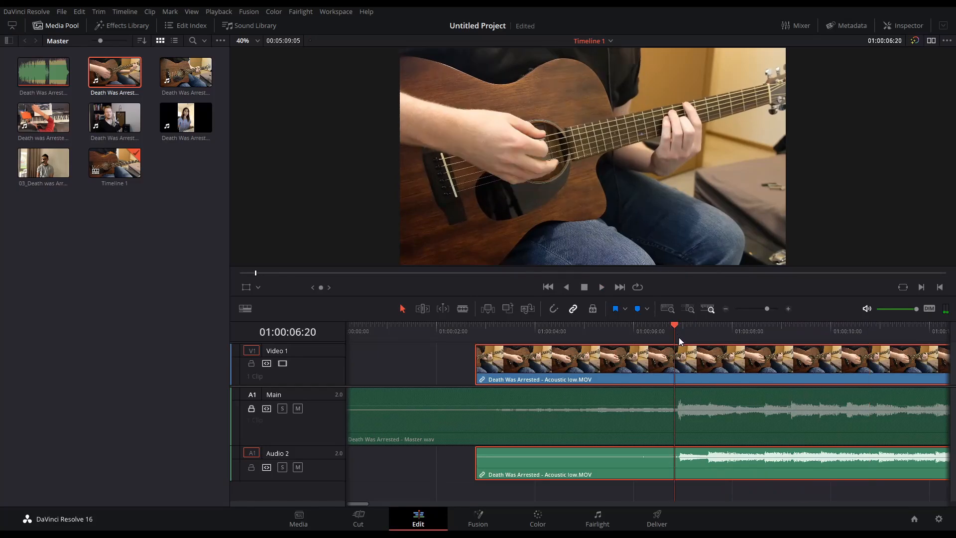
- Try the acoustic clip one frame earlier against the master's first strum, and move it back by one frame
scroll(730, 380, up, 5)
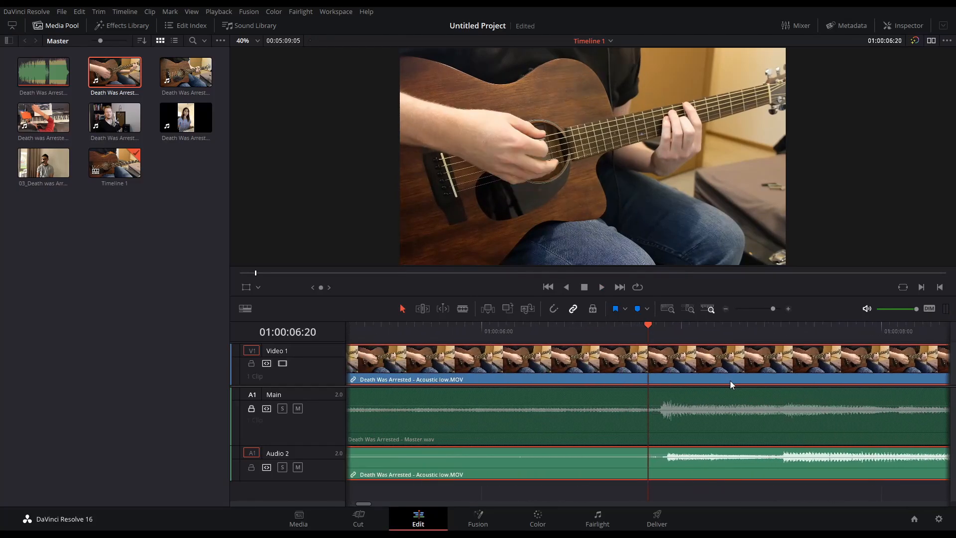
scroll(730, 380, up, 2)
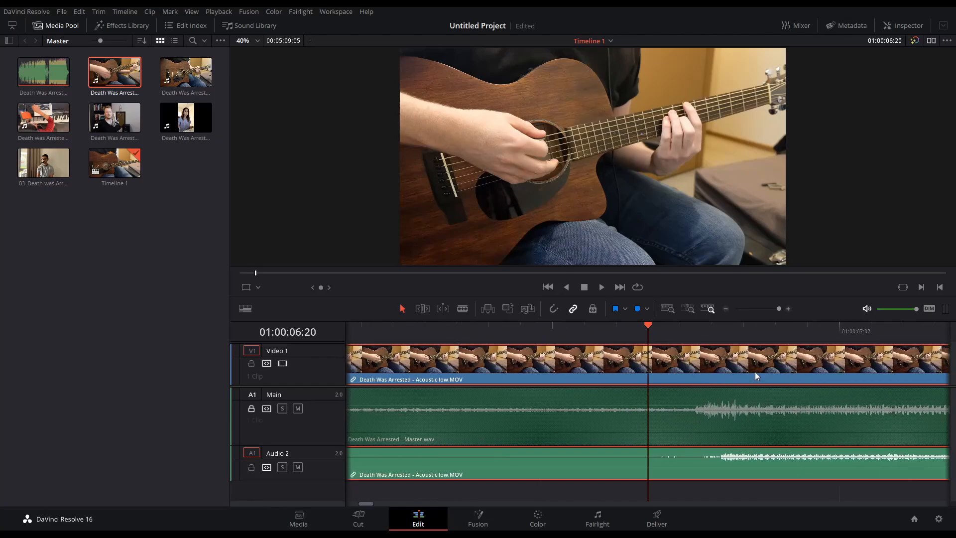
drag(744, 371, 717, 372)
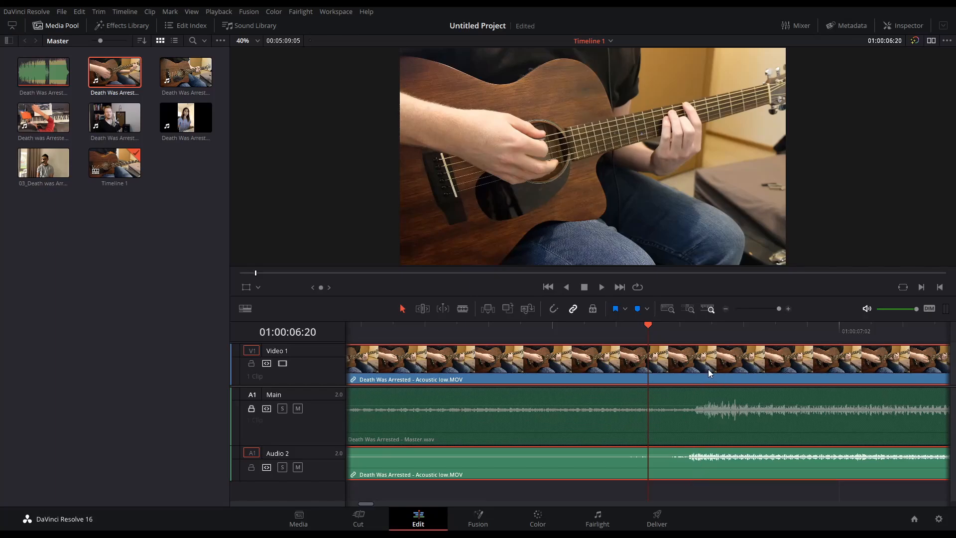
drag(708, 369, 742, 368)
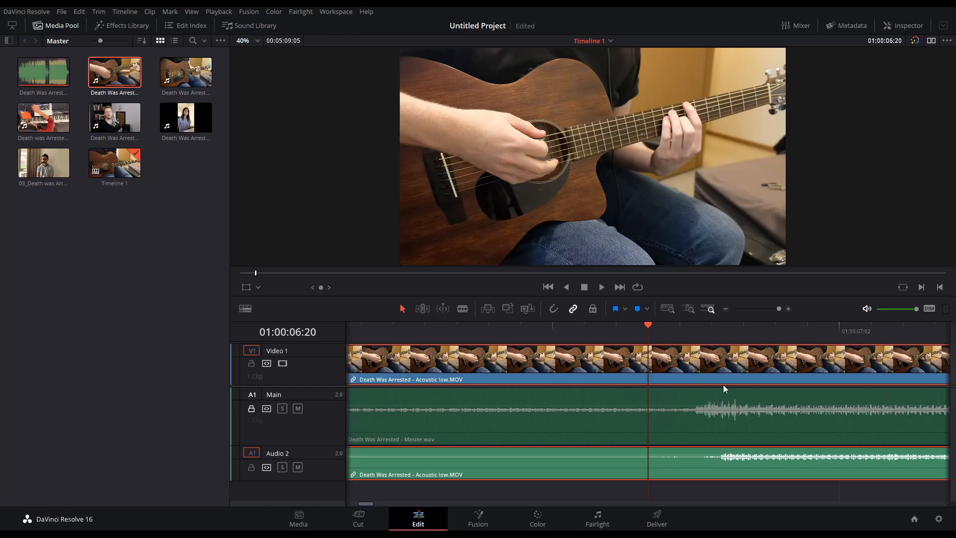
- Trim the acoustic clip's start to about half a second past 01:00:06:00 and give its video a fade-in of about 1.25 seconds
drag(647, 325, 724, 333)
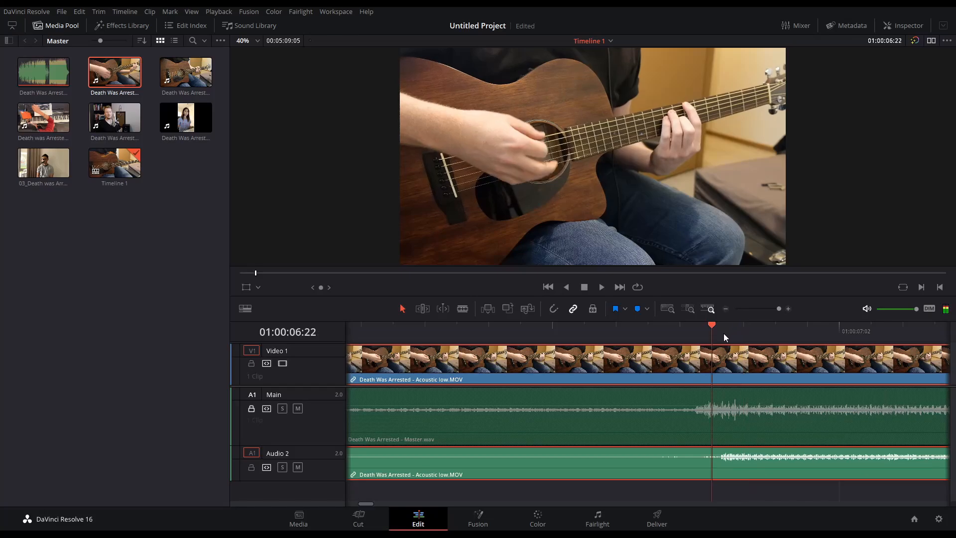
scroll(678, 445, down, 5)
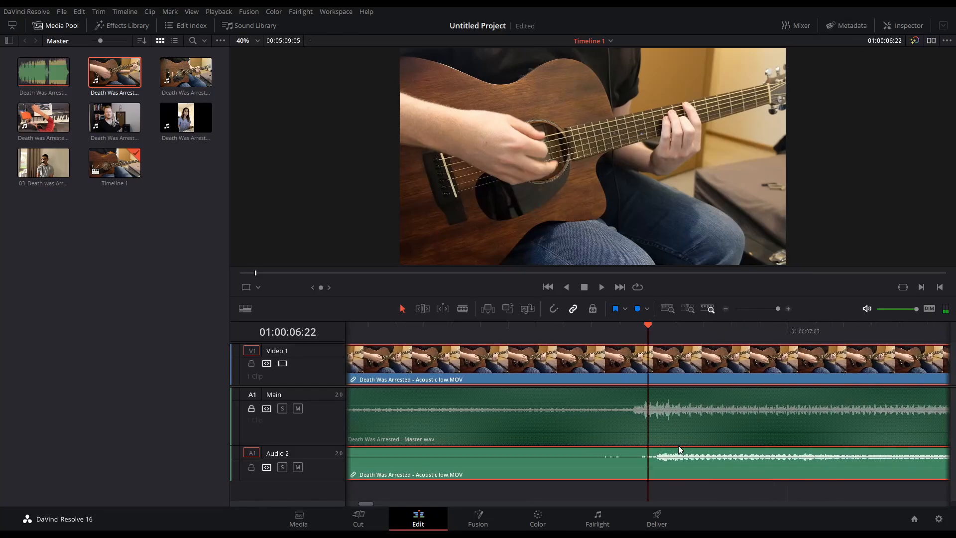
scroll(677, 445, down, 2)
scroll(676, 448, down, 5)
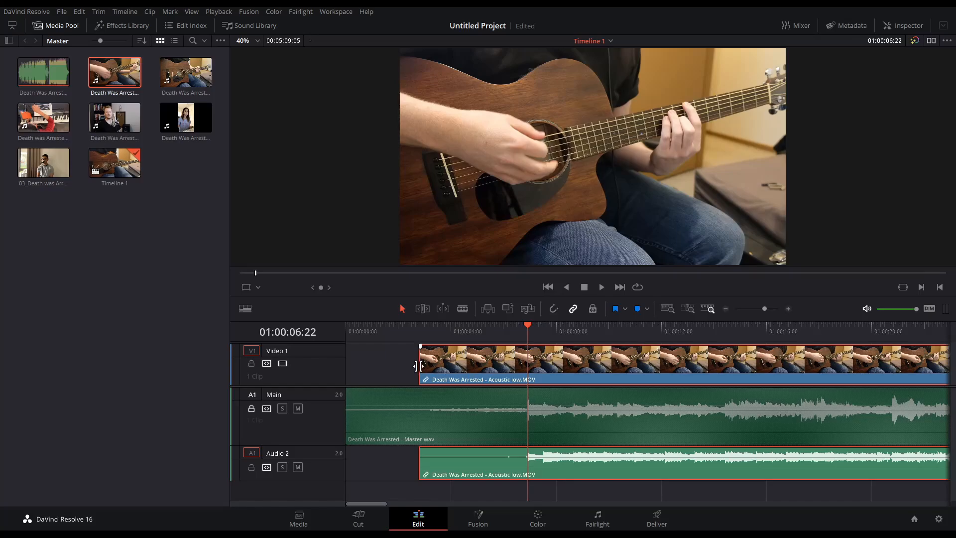
drag(420, 366, 520, 364)
scroll(544, 383, up, 3)
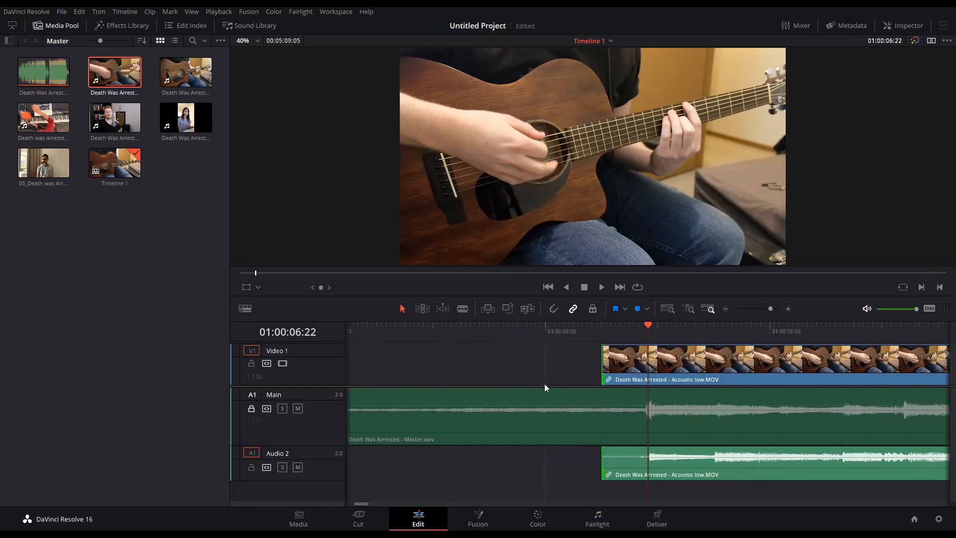
drag(603, 346, 745, 352)
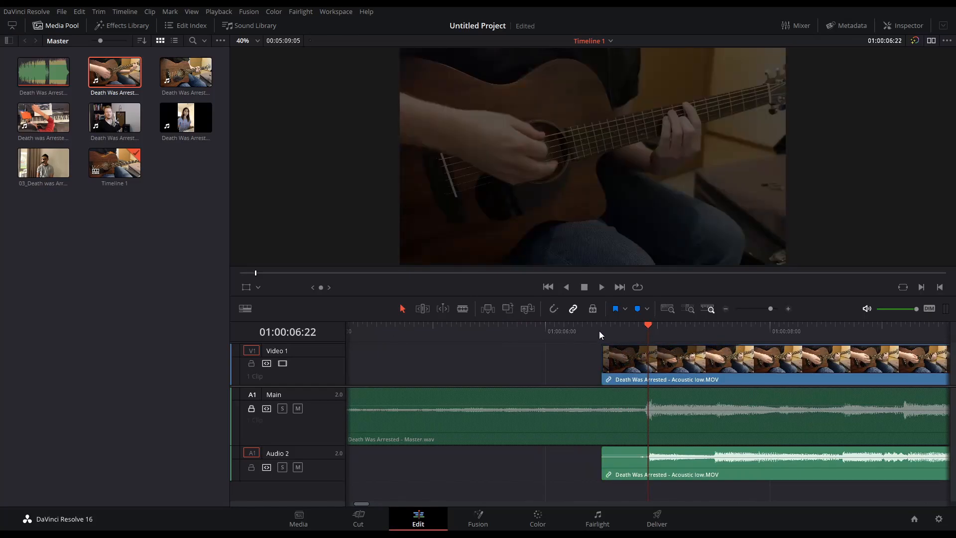
- Mute the acoustic clip's Audio 2 track and play the fade-in from 01:00:06:08 with only the master audio
click(584, 328)
click(297, 468)
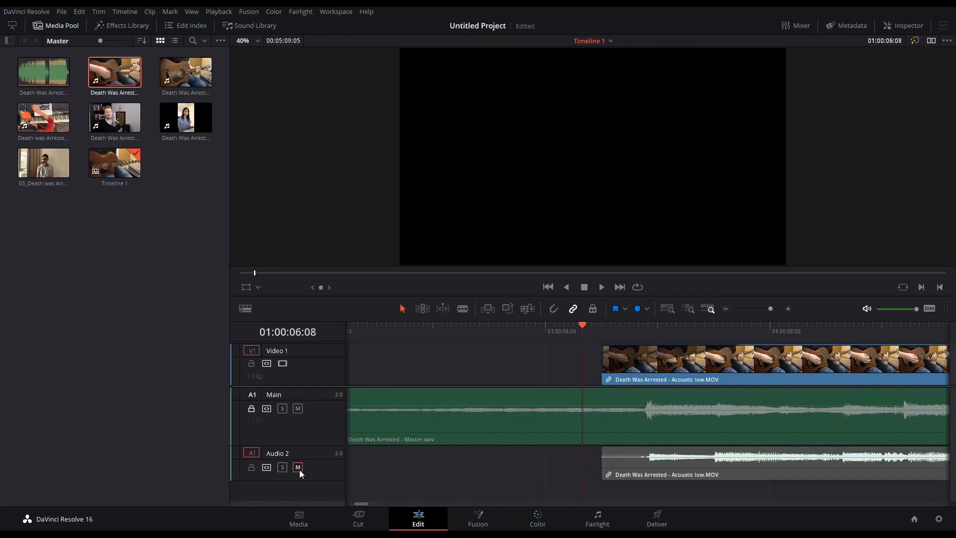
key(space)
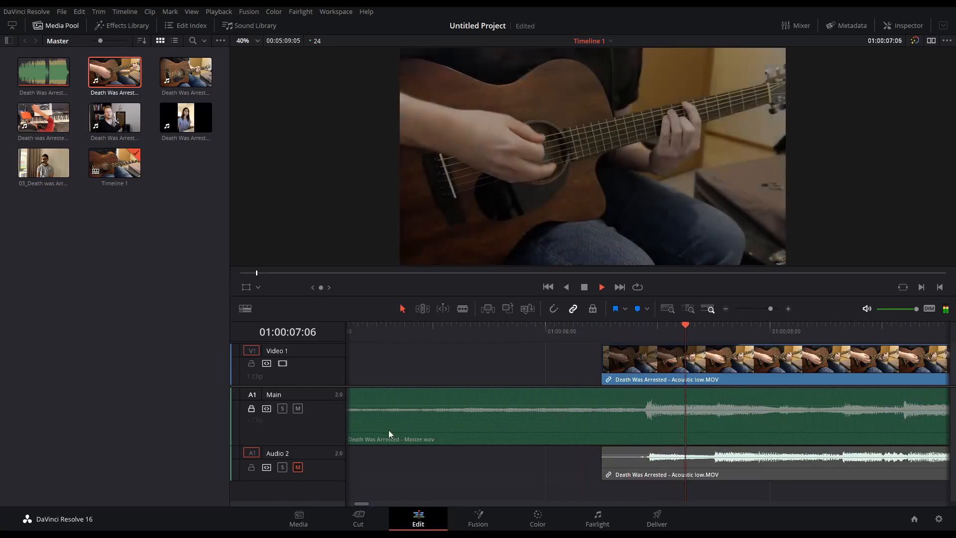
key(space)
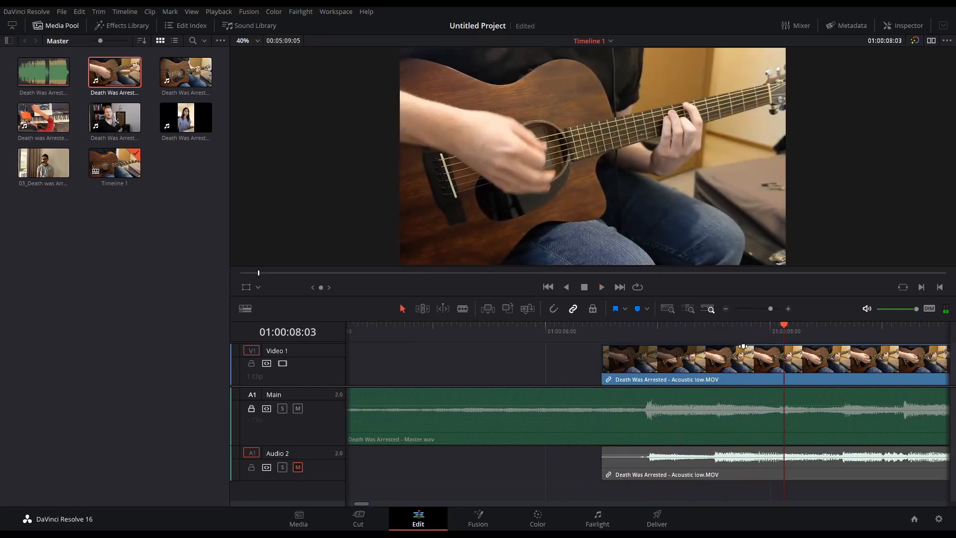
- Shorten the acoustic video's fade-in to about a quarter of a second and play it from 01:00:05:16
drag(745, 347, 620, 347)
click(510, 329)
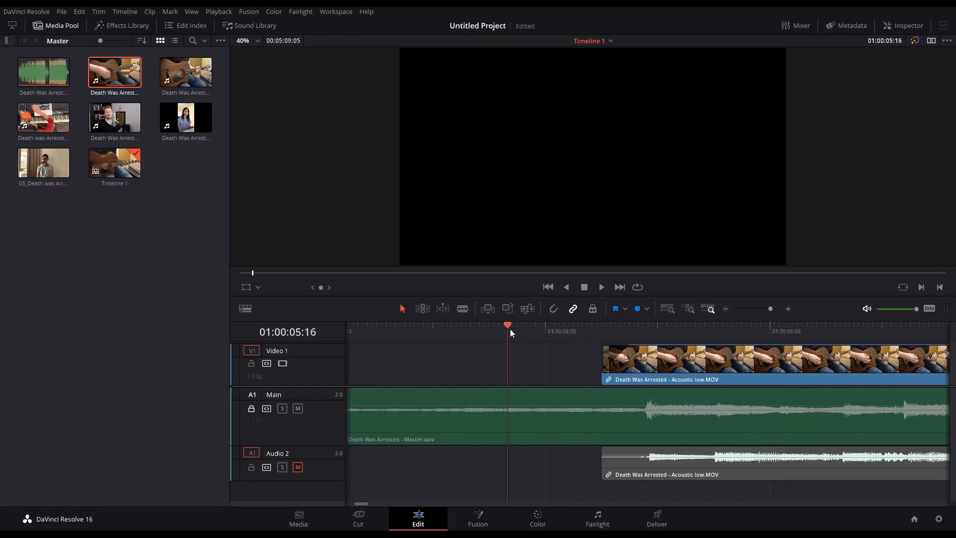
key(space)
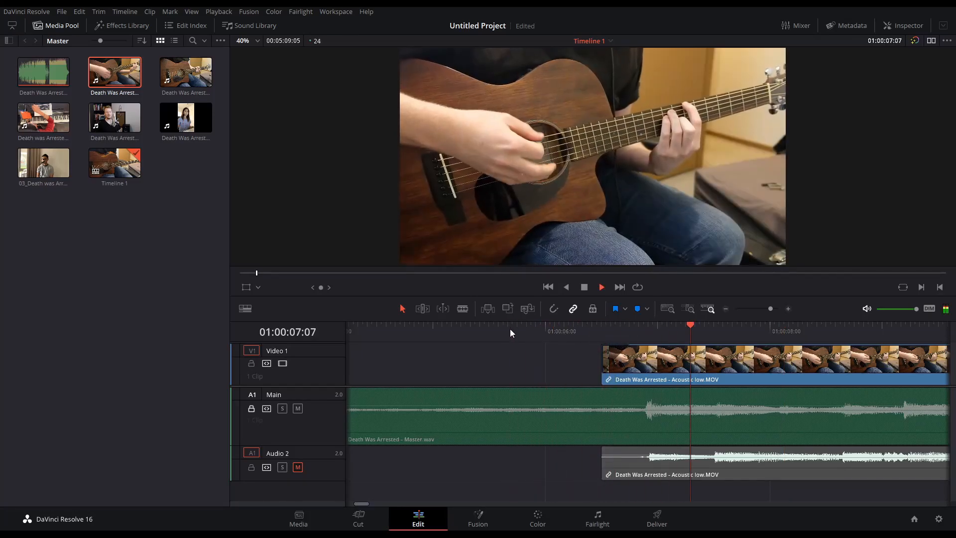
key(space)
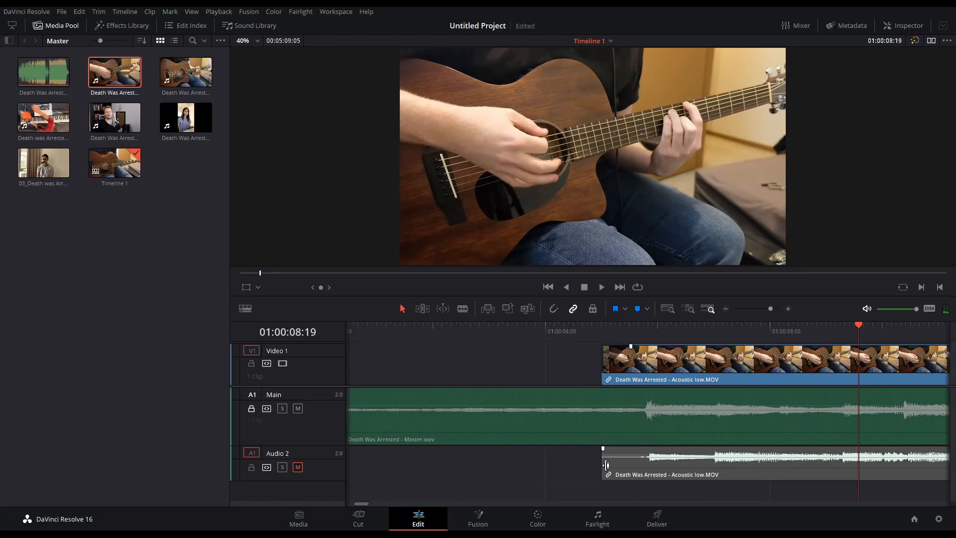
- Compare the acoustic clip's waveform with the master waveform through the end of the song to check their sync
scroll(618, 444, down, 5)
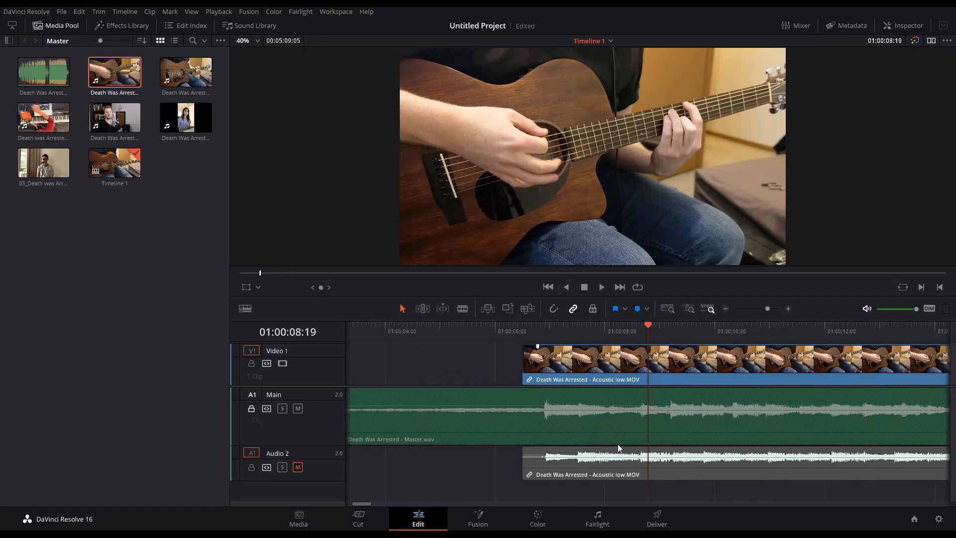
scroll(617, 443, down, 10)
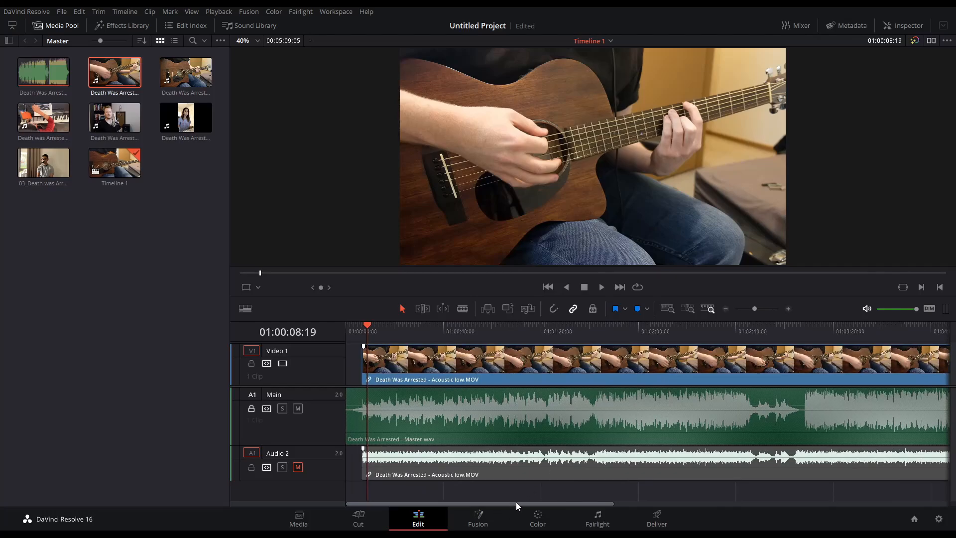
drag(515, 501, 613, 506)
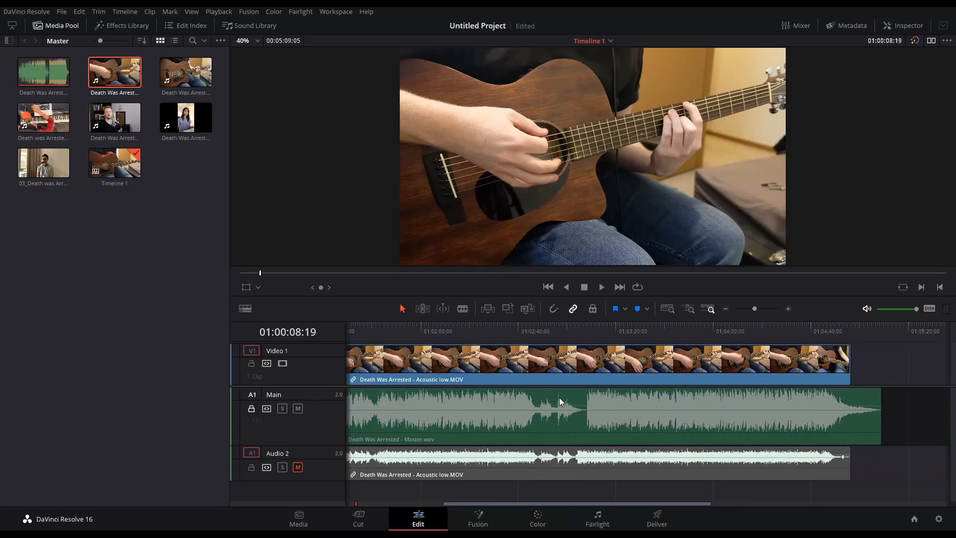
click(644, 415)
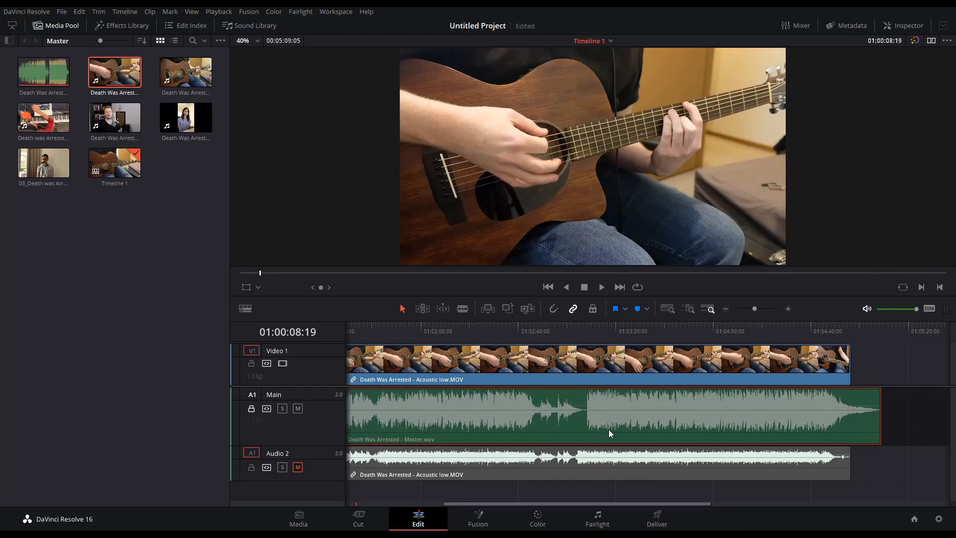
- Split the acoustic low clip at 01:03:03:16, in the quiet gap before its strumming starts again
click(583, 363)
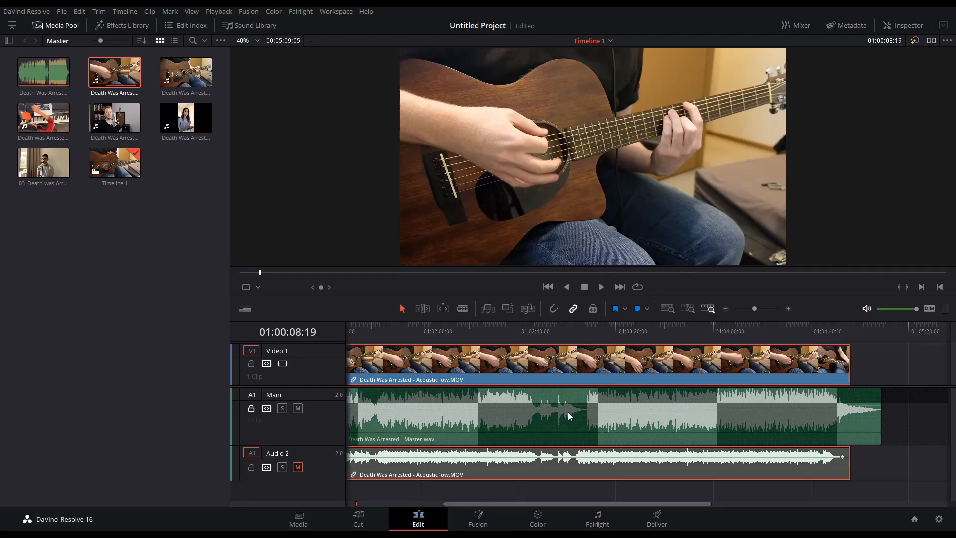
click(576, 330)
key(ctrl+equal)
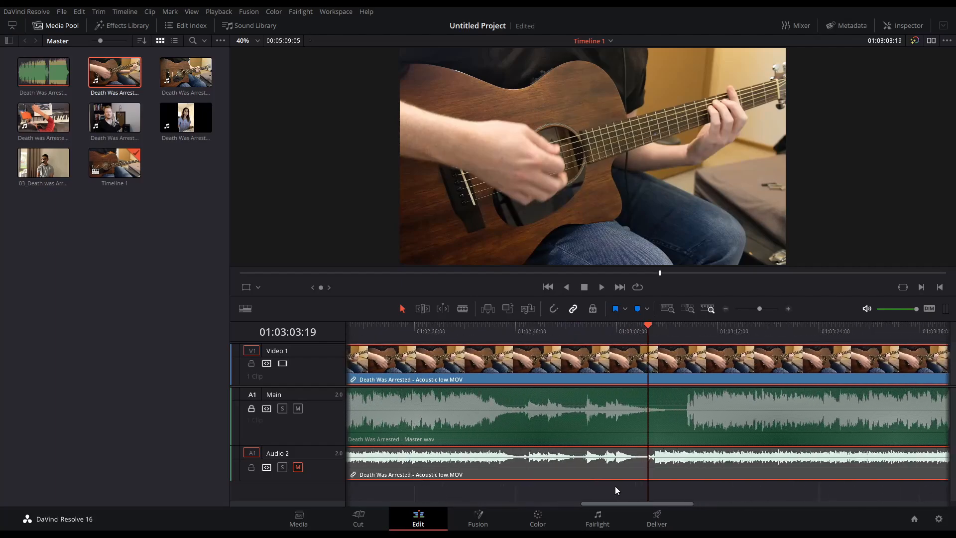
key(ctrl+equal)
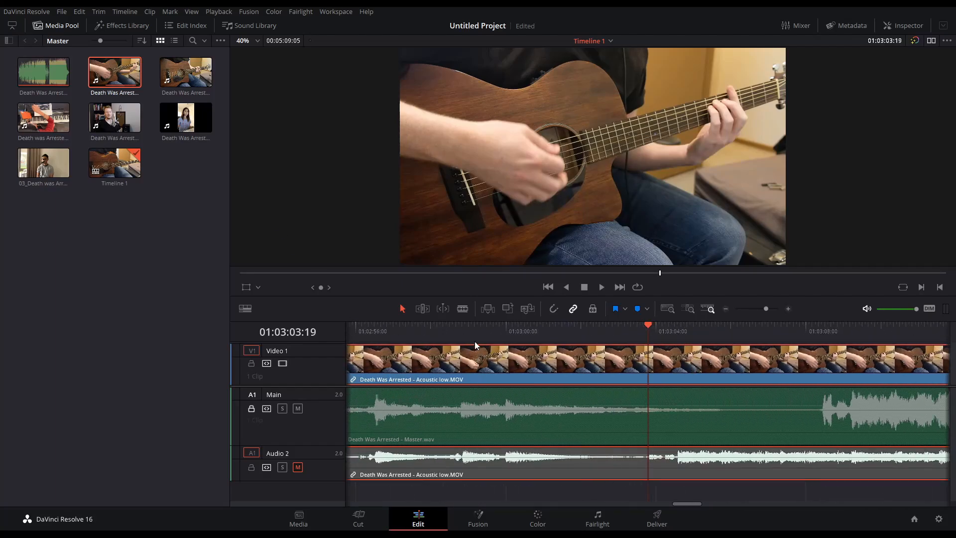
click(464, 309)
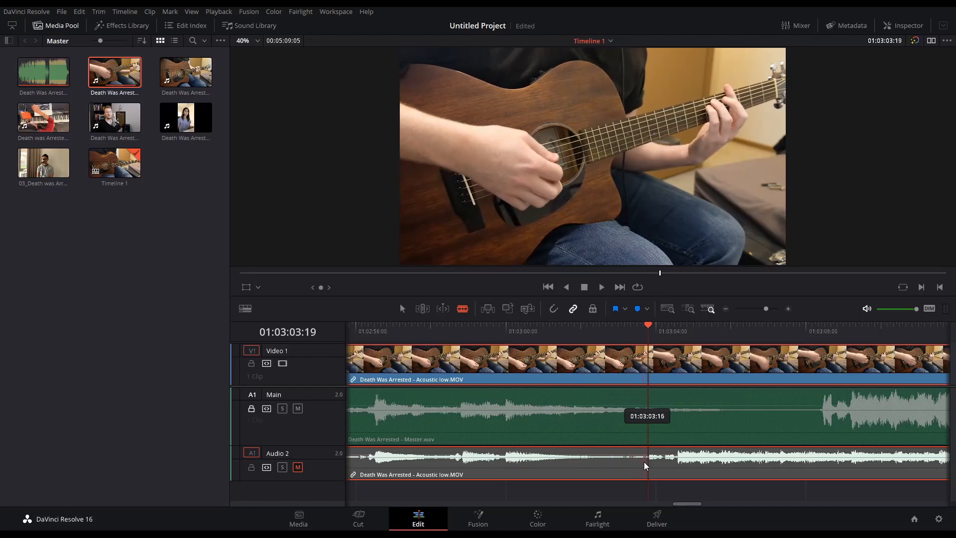
click(645, 376)
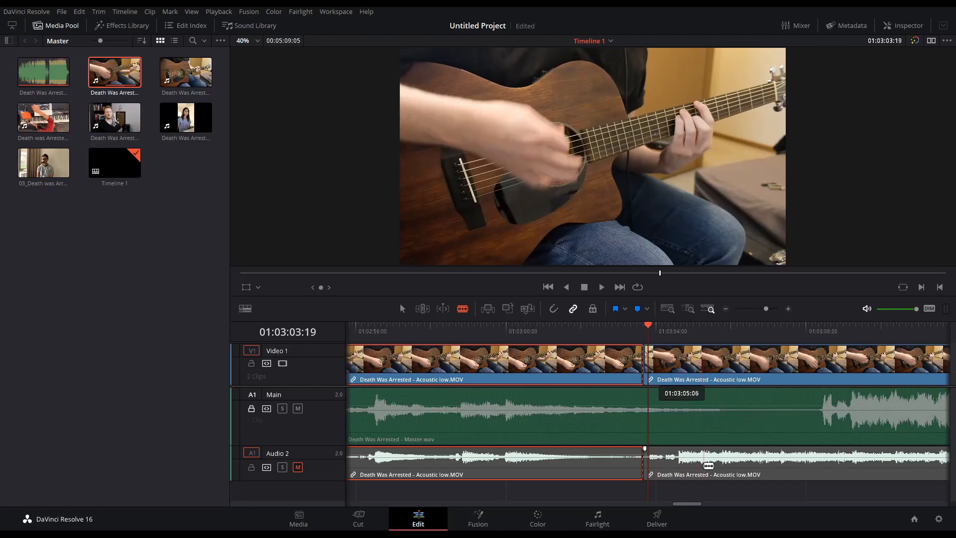
click(403, 308)
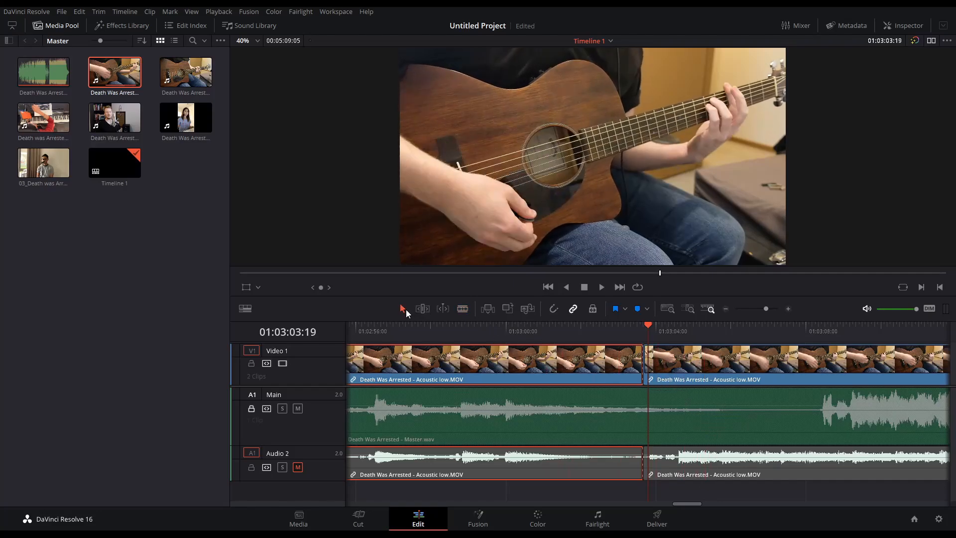
- Move the acoustic section after the cut to start at about 01:03:07:12, near the master's re-entry, and play the alignment
click(790, 427)
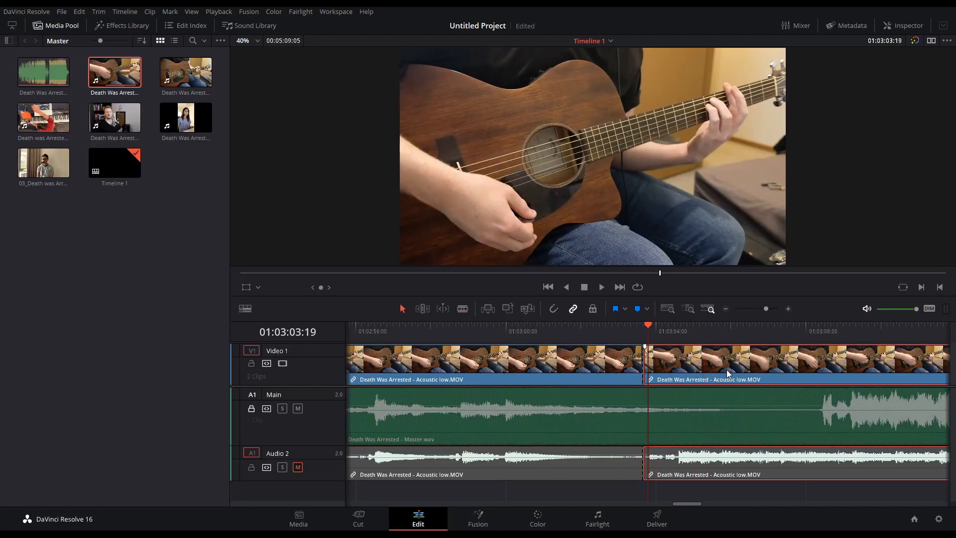
drag(728, 369, 871, 375)
click(827, 332)
scroll(825, 371, up, 4)
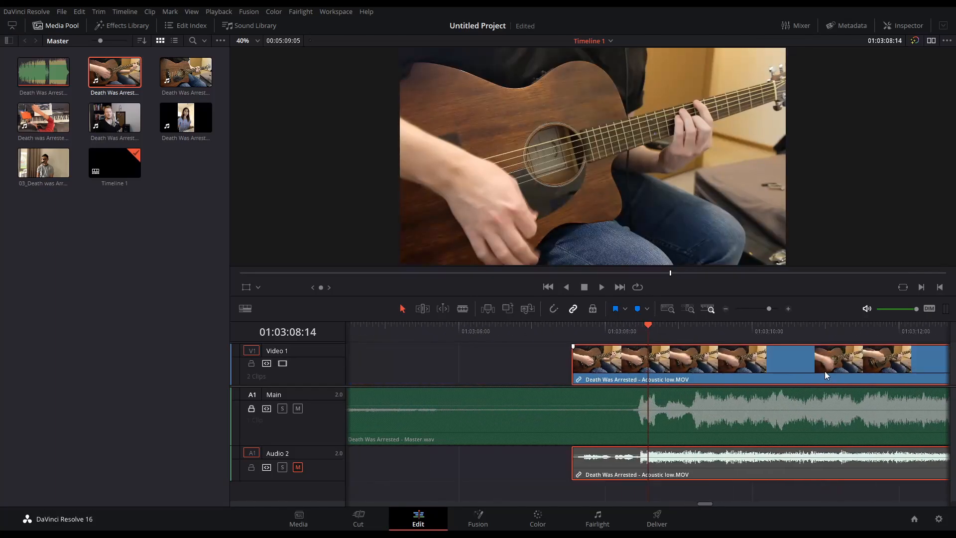
scroll(824, 372, up, 3)
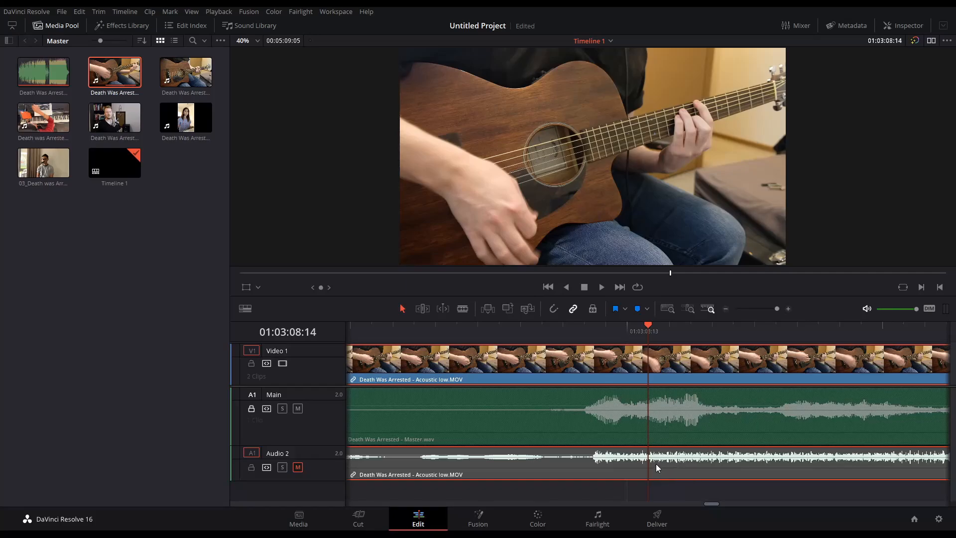
click(383, 331)
key(space)
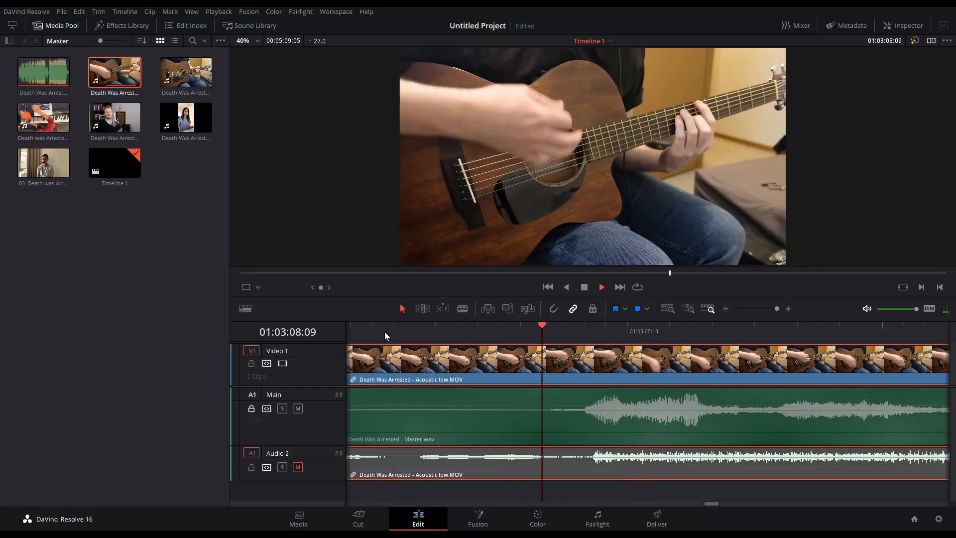
key(space)
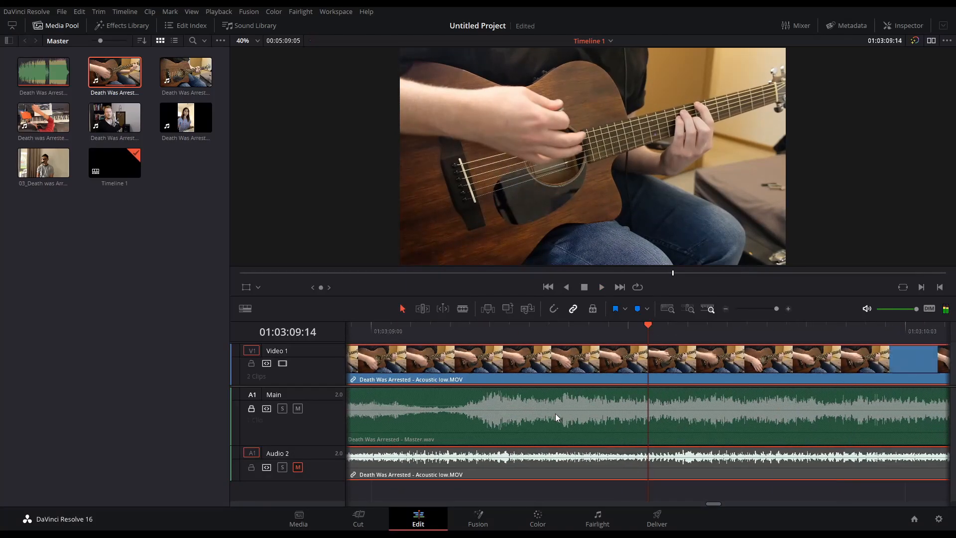
- Shift the second acoustic section about 18 frames later to match its strumming with the master's main swell, and play it
scroll(555, 414, down, 2)
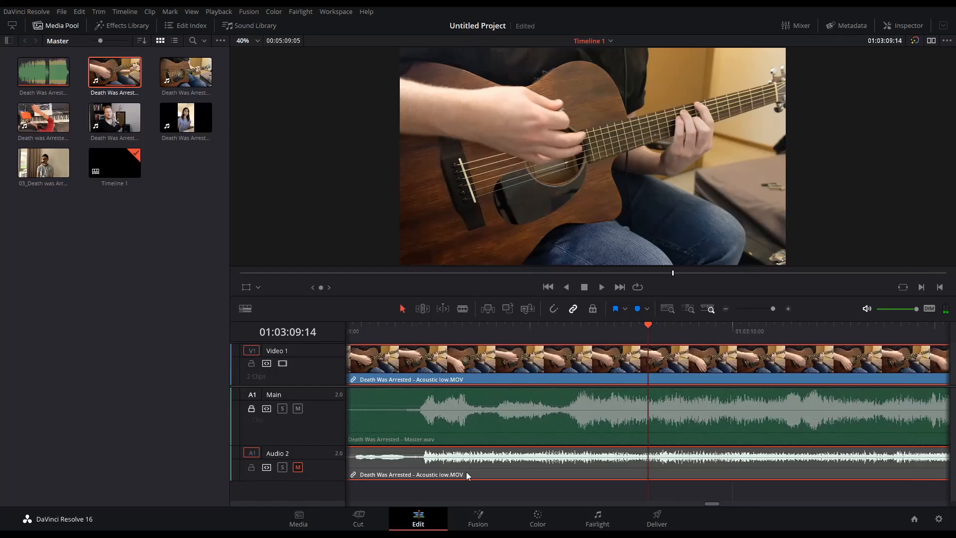
drag(466, 471, 622, 467)
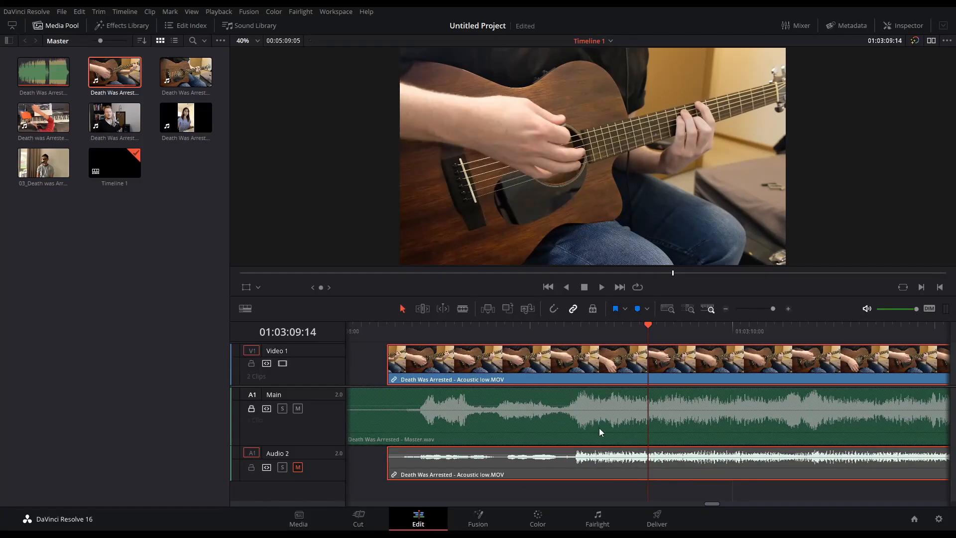
click(413, 325)
key(space)
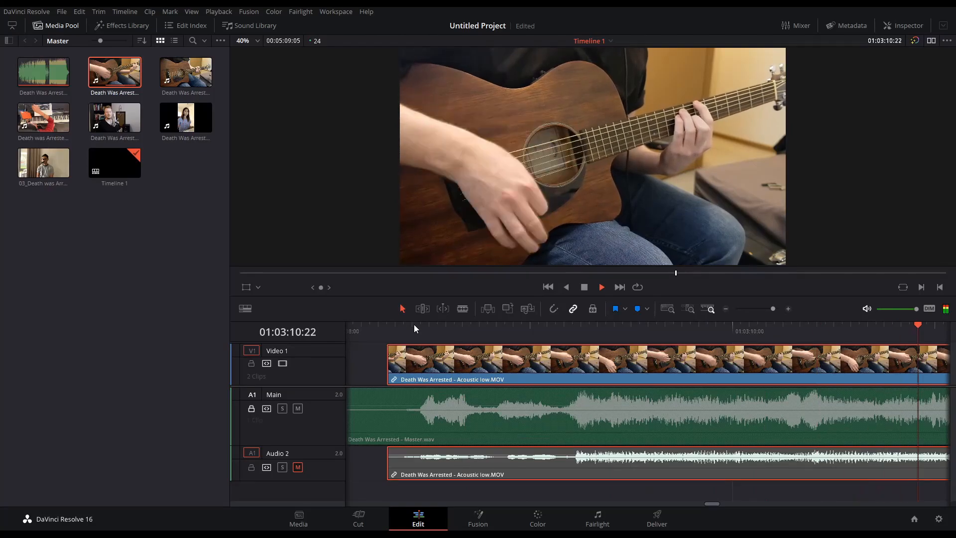
key(space)
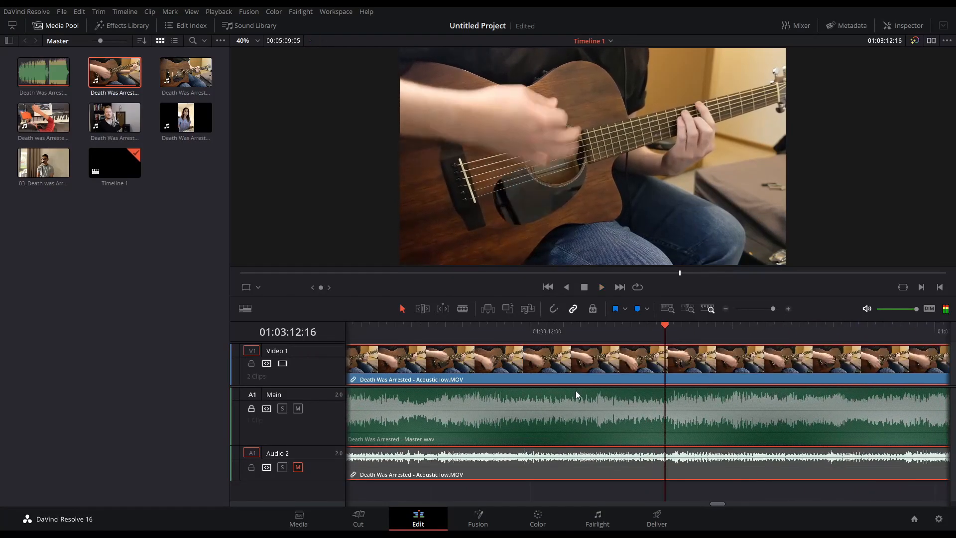
- Trim the start of the second acoustic section to about 01:03:09:04, just before the full strumming begins
scroll(575, 399, down, 6)
scroll(575, 398, down, 4)
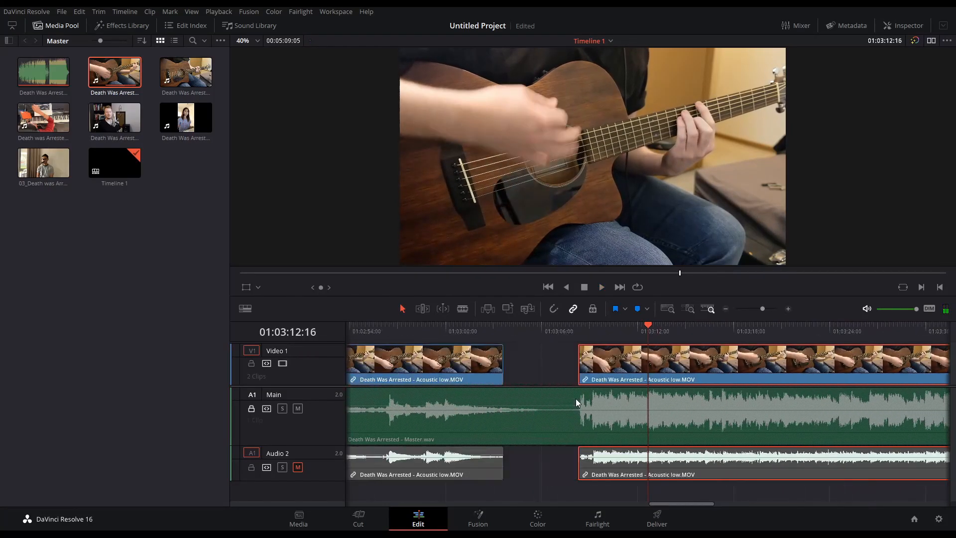
click(580, 364)
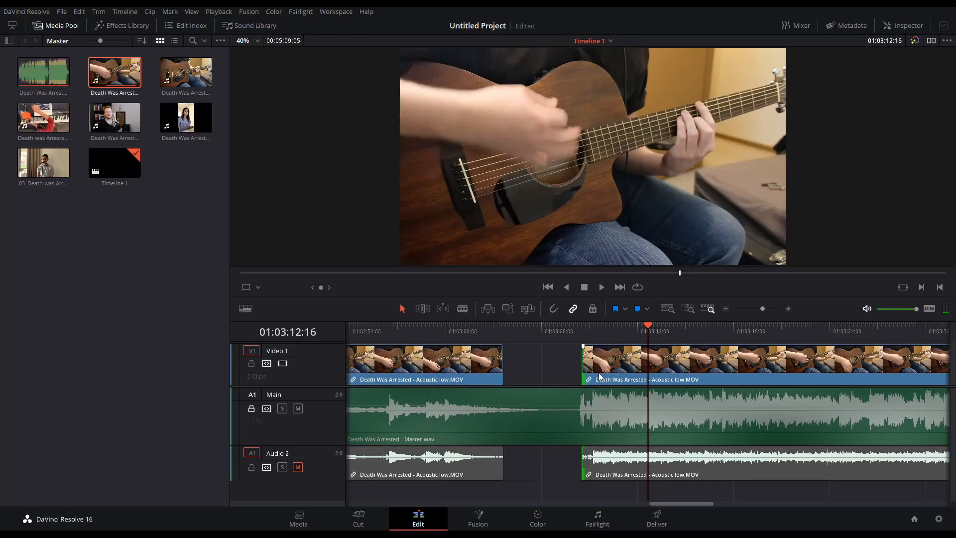
scroll(608, 379, up, 3)
click(489, 336)
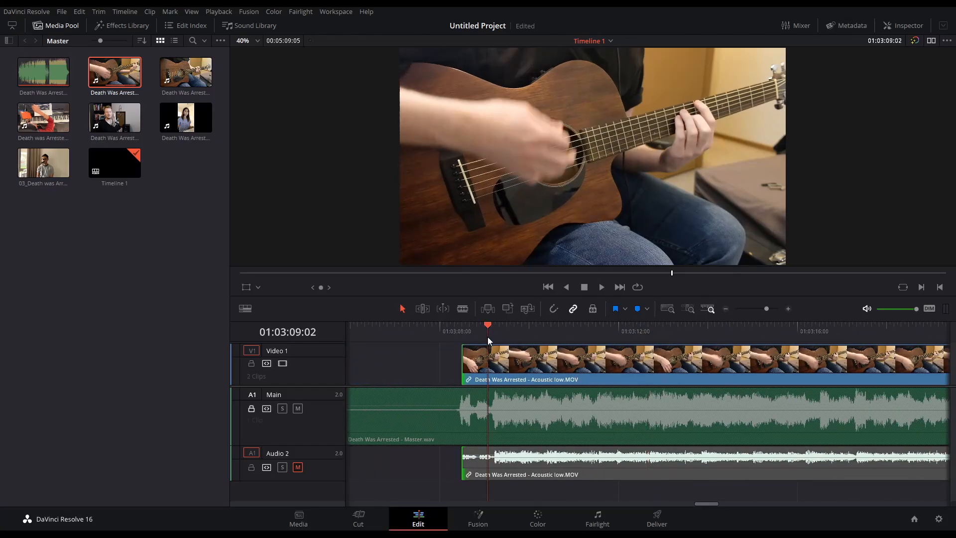
scroll(488, 337, left, 5)
drag(693, 504, 703, 503)
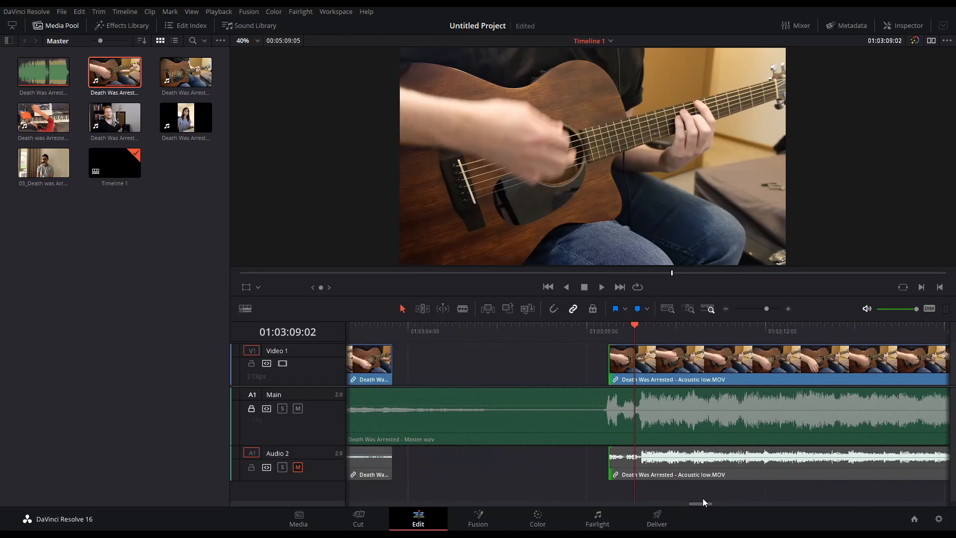
drag(609, 367, 669, 367)
- Play the trimmed entry of the second acoustic section from about 01:03:08:04 to check its sync
scroll(677, 387, up, 3)
scroll(677, 387, up, 1)
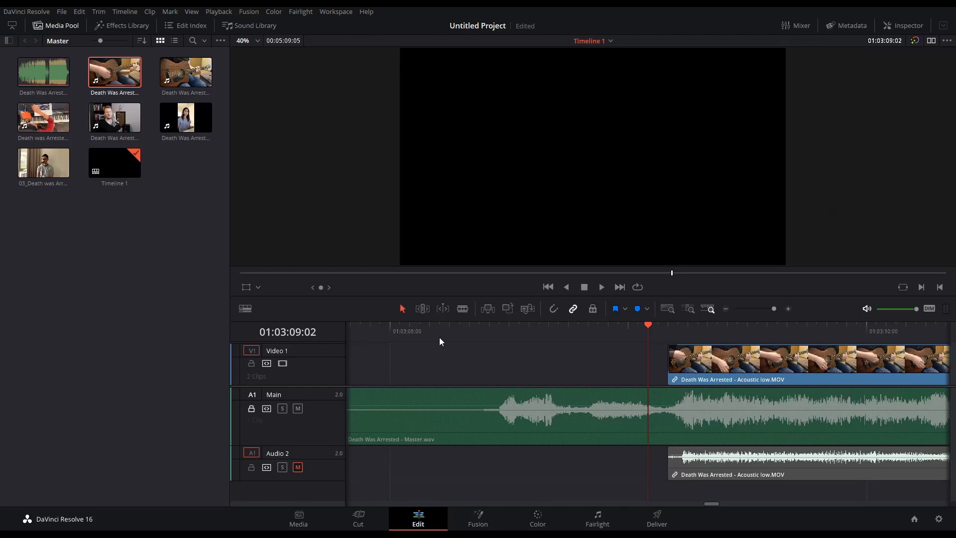
click(429, 328)
key(space)
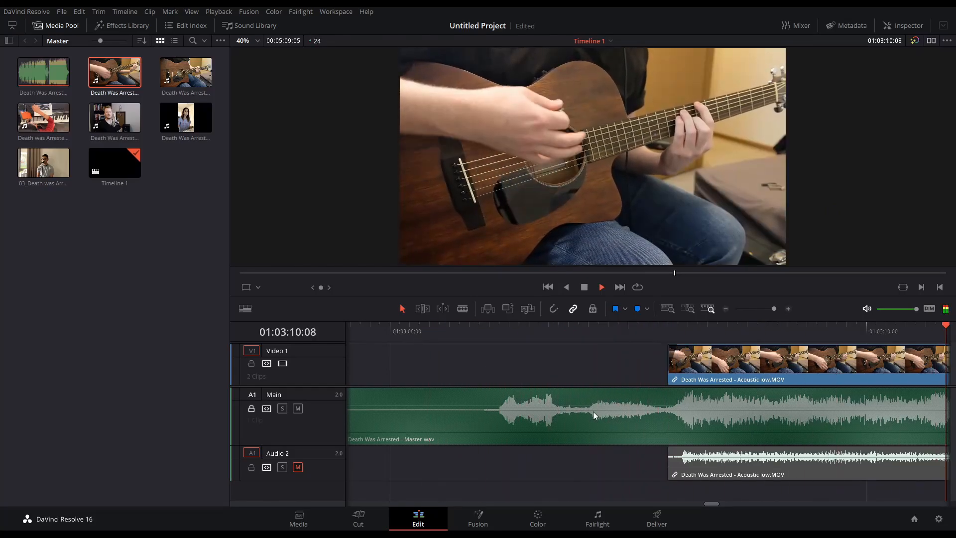
- Give the end of the second acoustic video section a fade-out of about 3.8 seconds and play through the ending
scroll(593, 411, down, 8)
scroll(592, 410, up, 2)
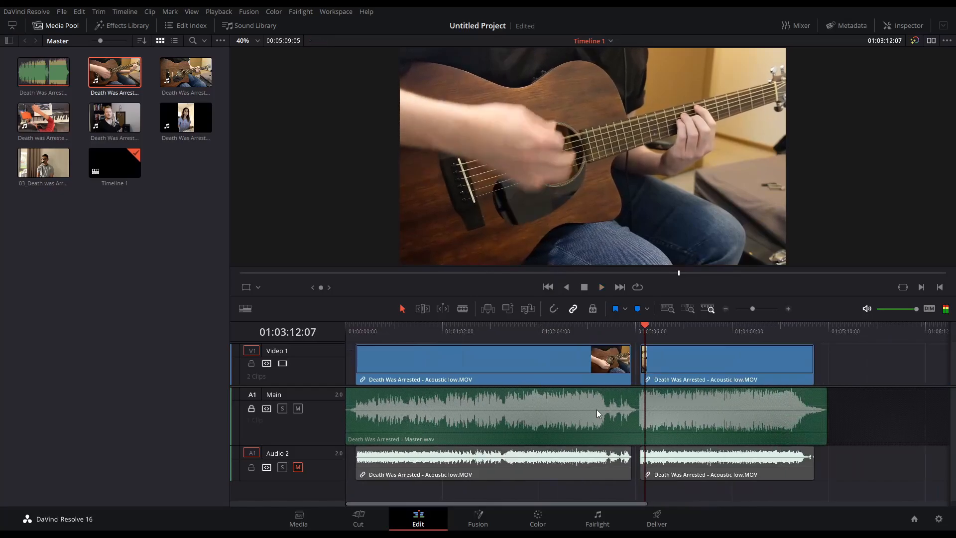
click(799, 327)
scroll(811, 371, up, 6)
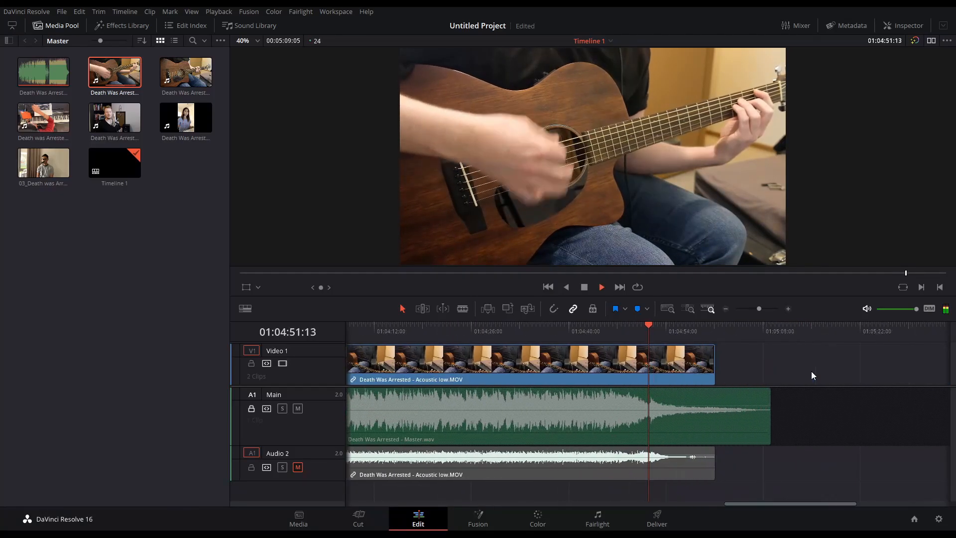
scroll(742, 429, down, 2)
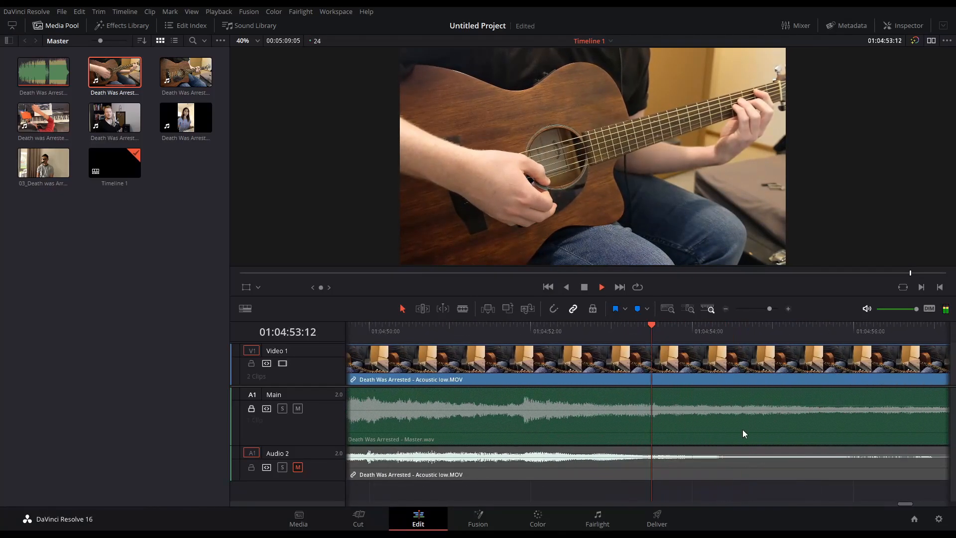
scroll(777, 418, down, 3)
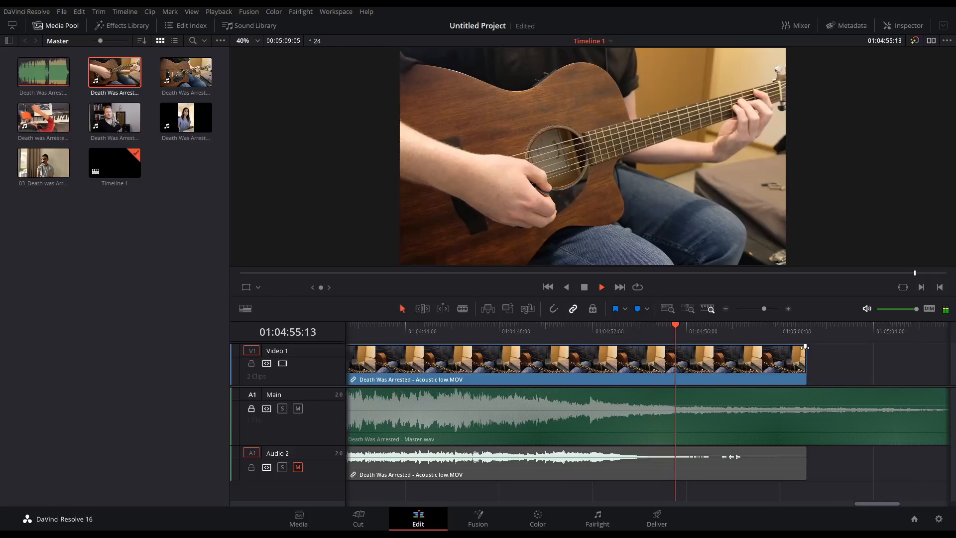
drag(804, 352, 718, 345)
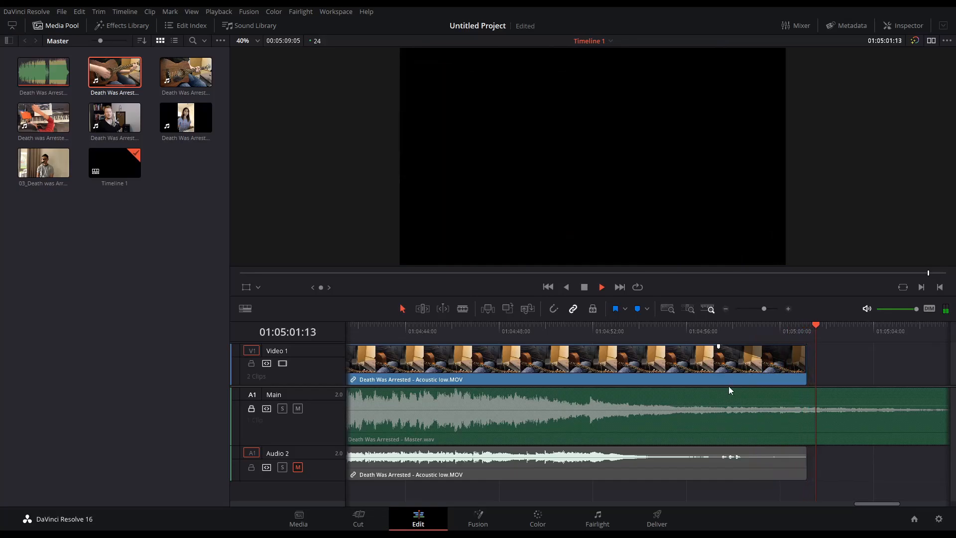
scroll(728, 393, down, 10)
scroll(466, 391, up, 8)
key(space)
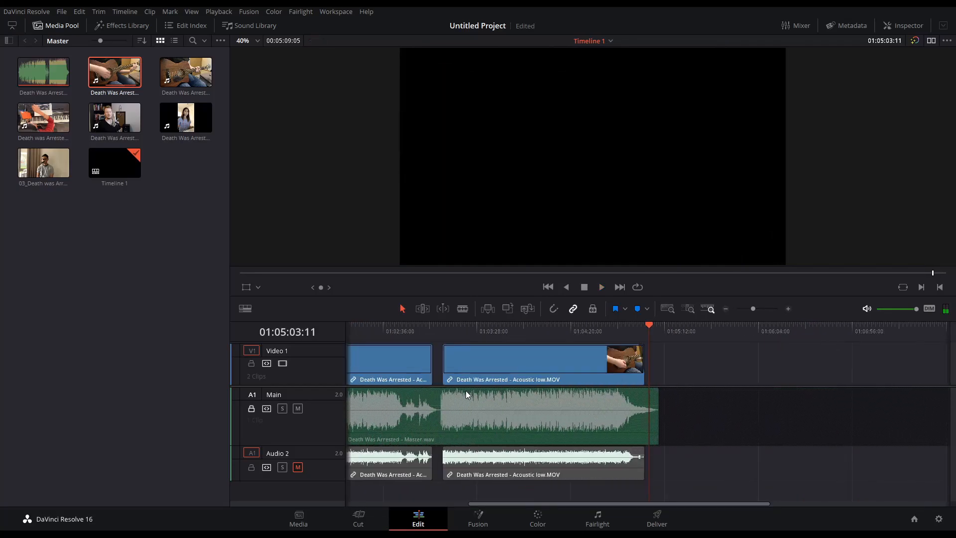
- Enlarge the timeline's video track area slightly and reduce the height of the Main audio track
drag(695, 504, 539, 505)
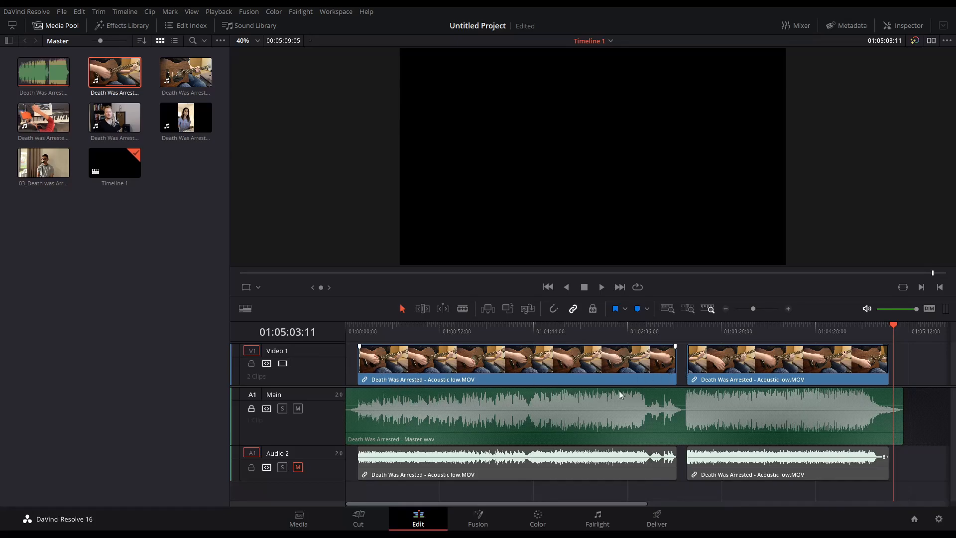
click(772, 424)
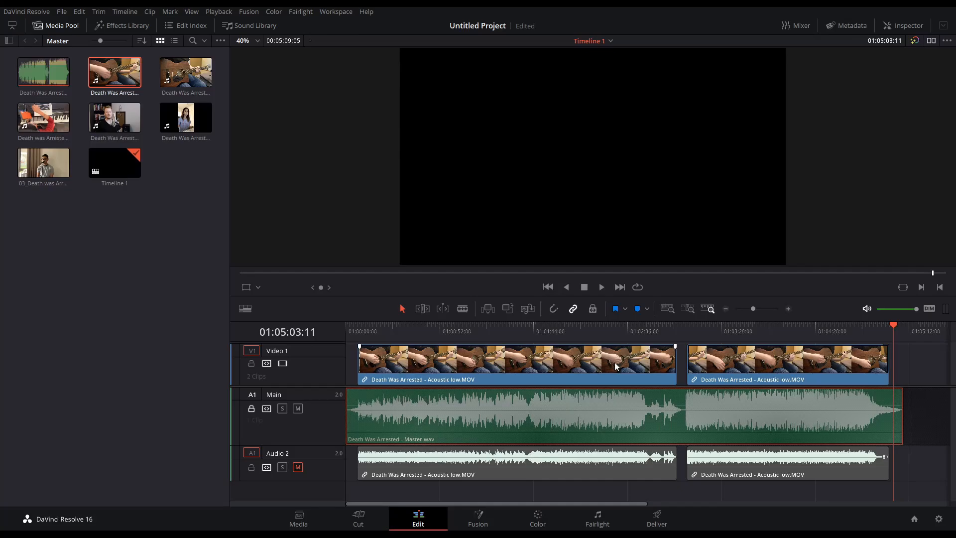
drag(304, 387, 305, 398)
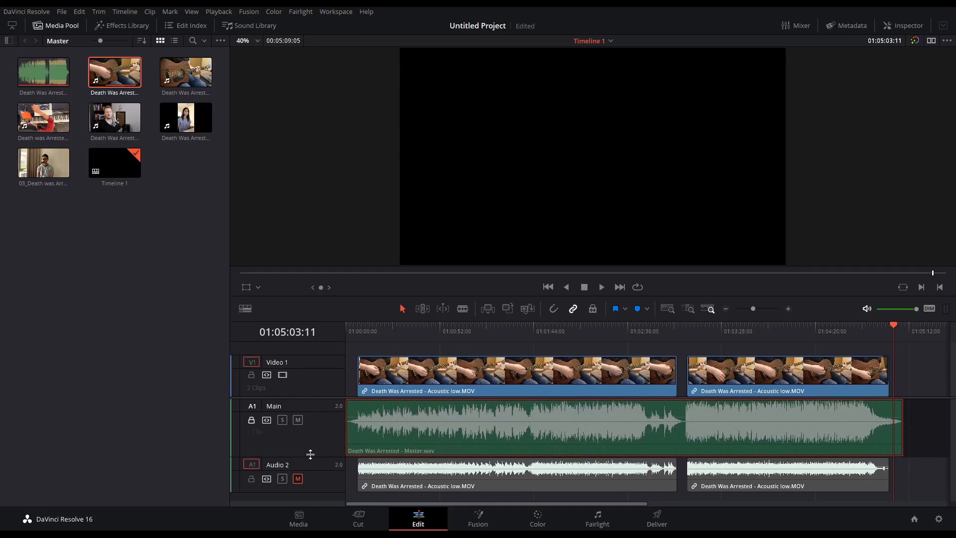
drag(309, 454, 310, 430)
- Try to place Death Was Arrested - Acoustic high.MOV on a new Video 2 track above the acoustic low clips
click(178, 68)
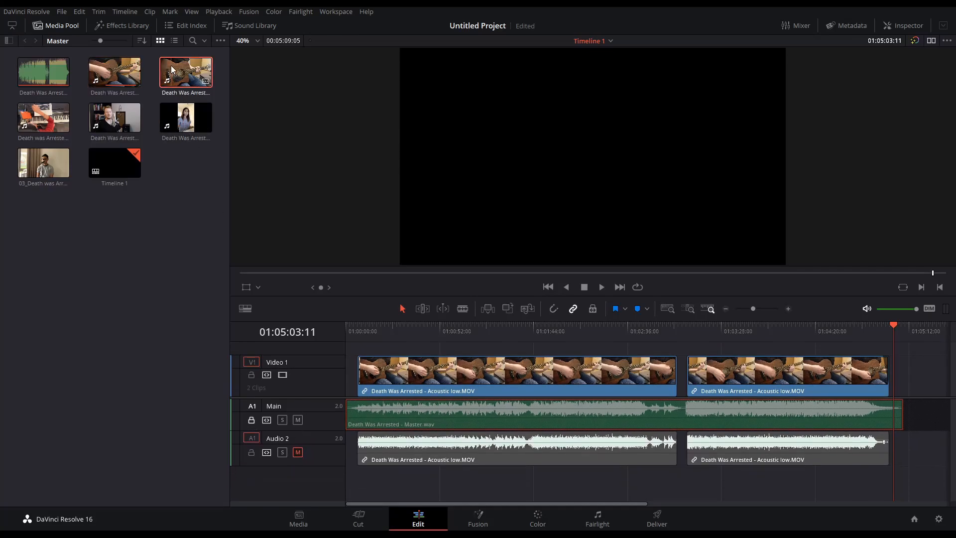
drag(178, 69, 393, 372)
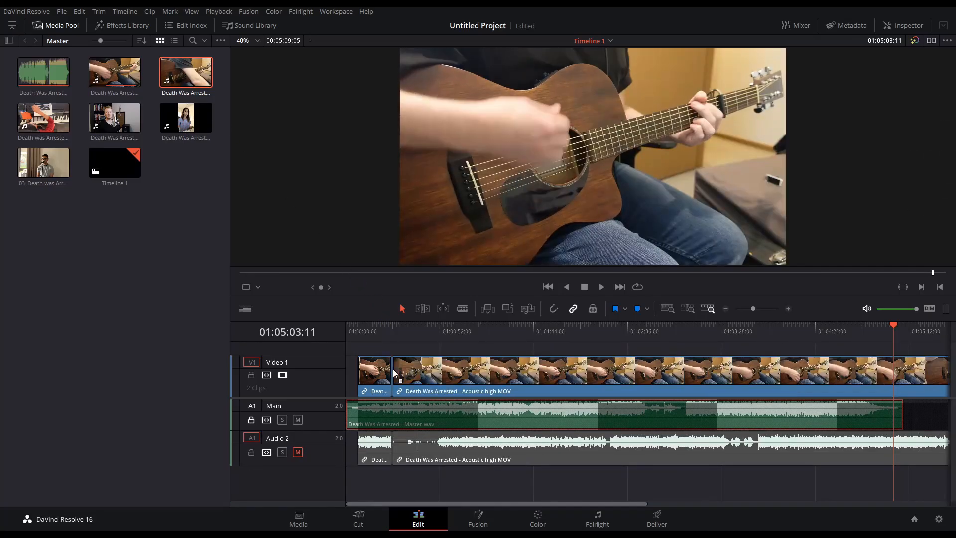
drag(393, 373, 363, 354)
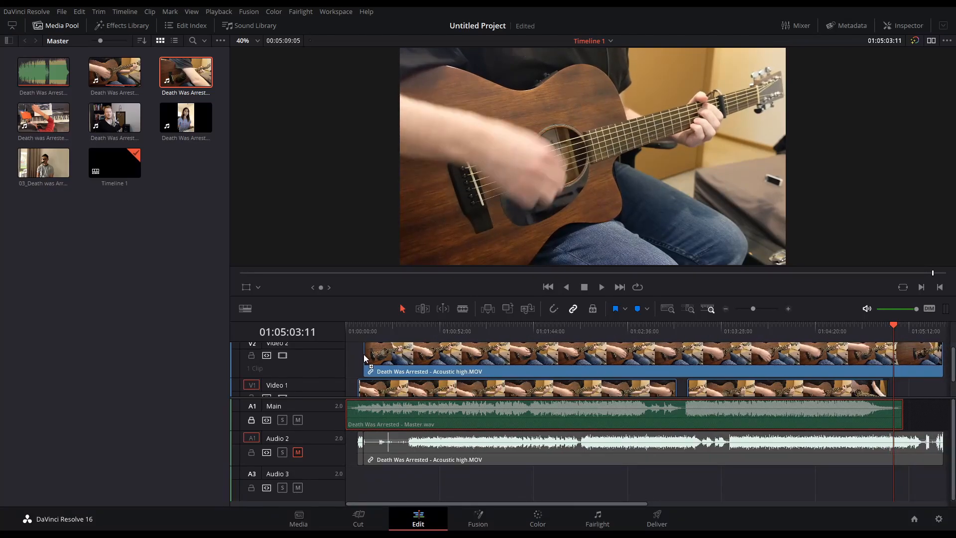
drag(364, 354, 364, 354)
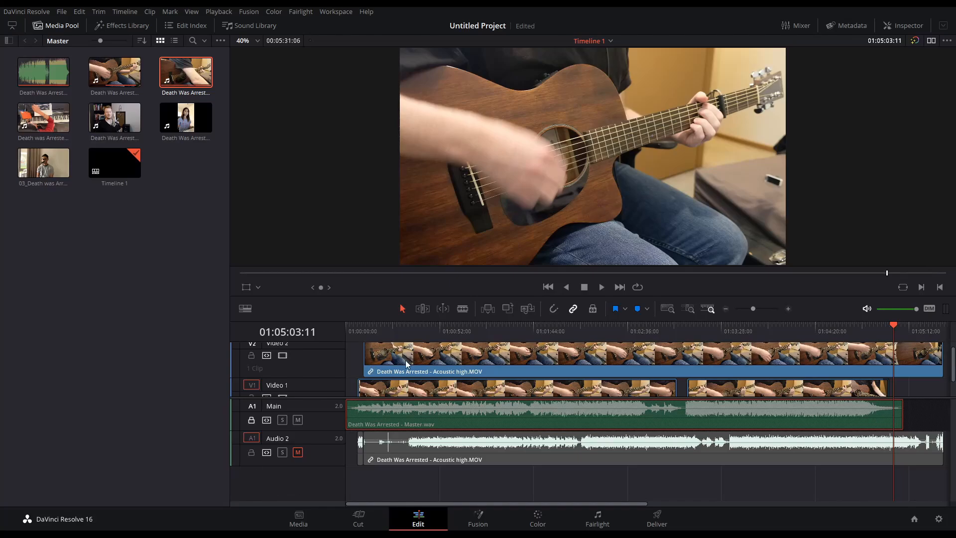
key(ctrl+z)
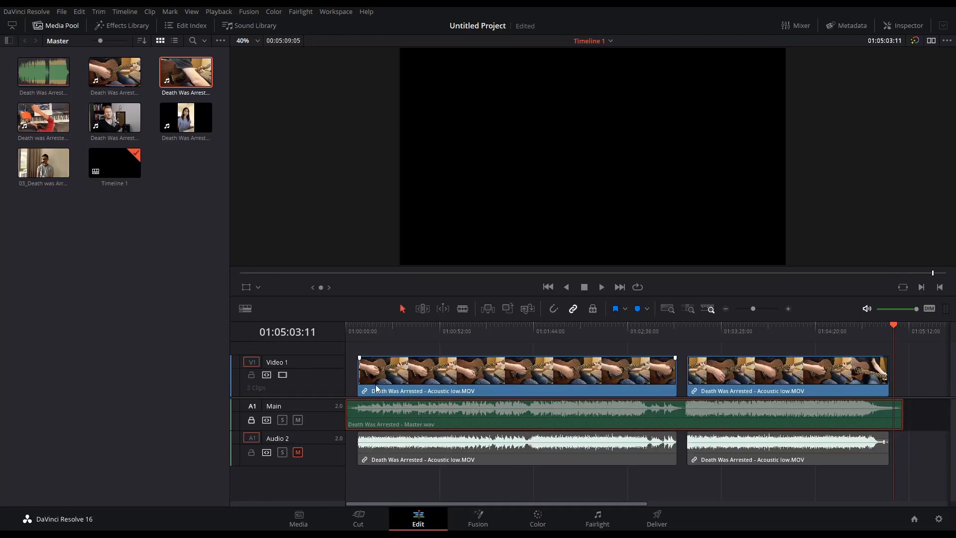
- Lock the Audio 2 track and place Death Was Arrested - Acoustic high.MOV on a new video track above the acoustic low clips
click(251, 453)
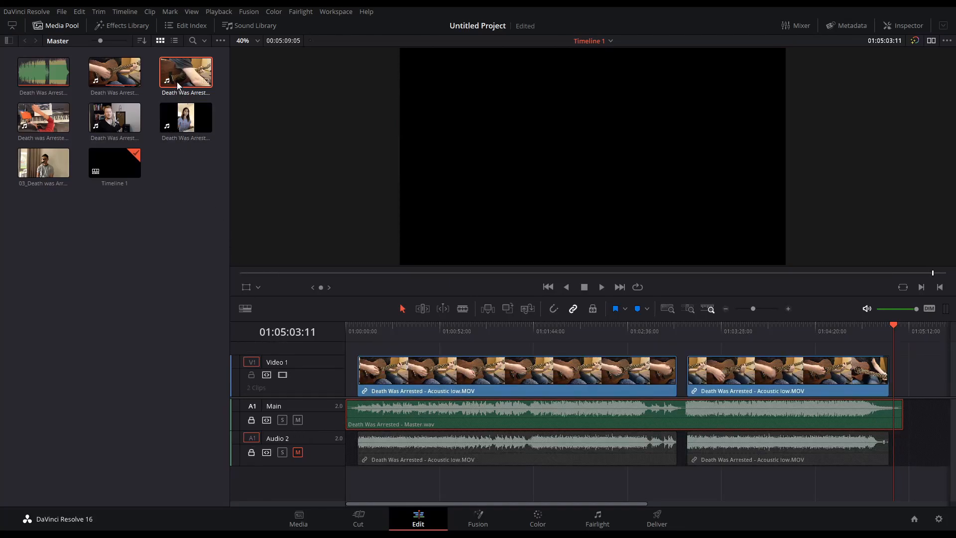
drag(192, 91, 360, 348)
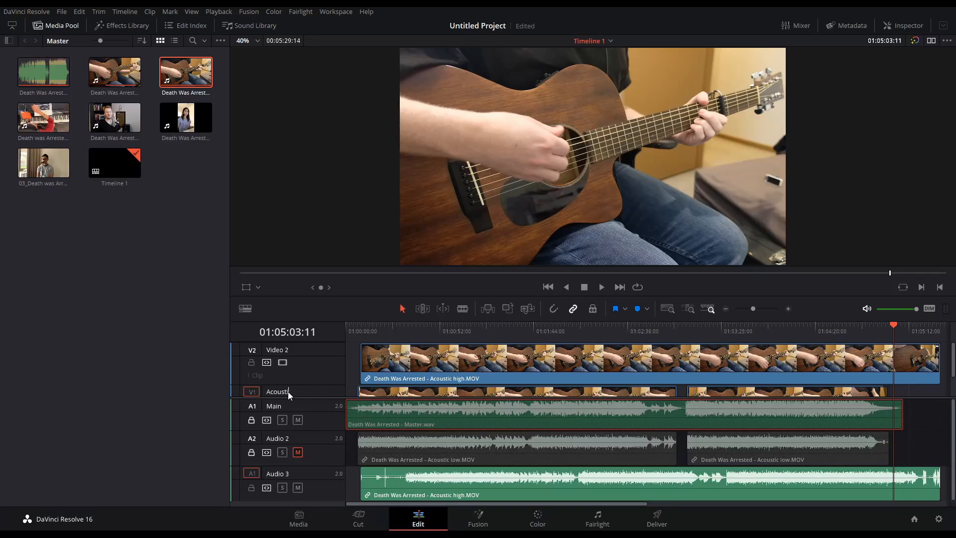
- Rename the video track holding the acoustic low clips as Acoustic Low
text(c Low)
scroll(523, 394, down, 2)
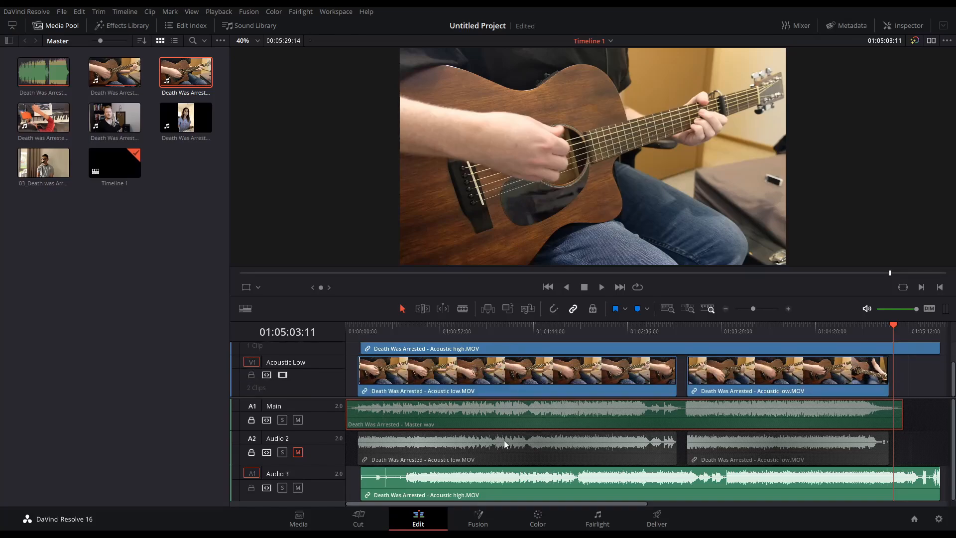
- Trim the unwanted lead-in off the Acoustic high clip and shorten its end to about 01:05:18
click(491, 490)
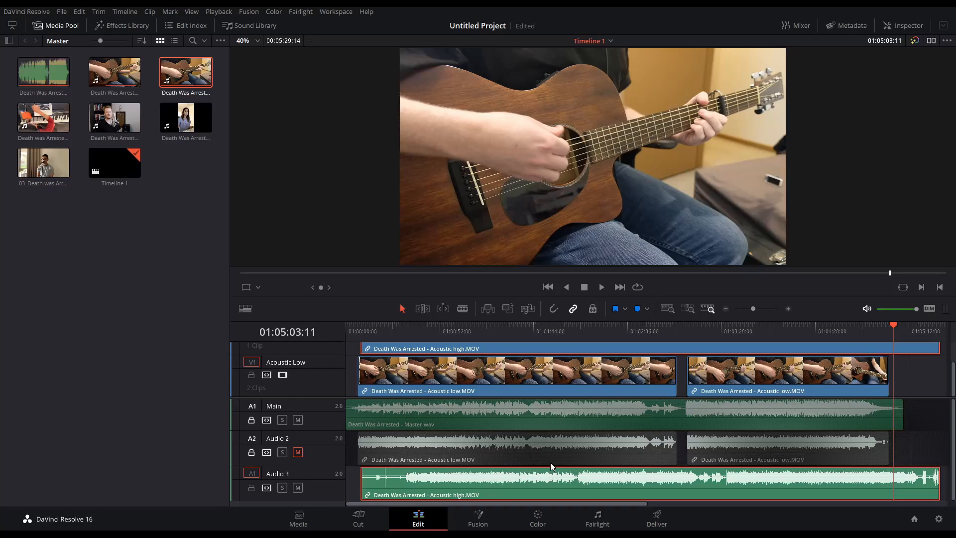
drag(359, 486, 385, 486)
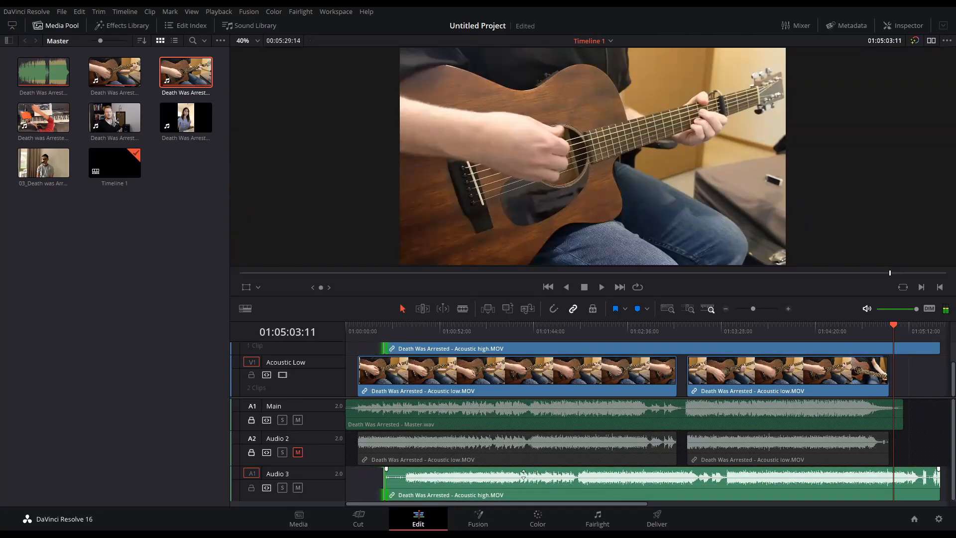
scroll(517, 481, down, 3)
scroll(517, 481, up, 2)
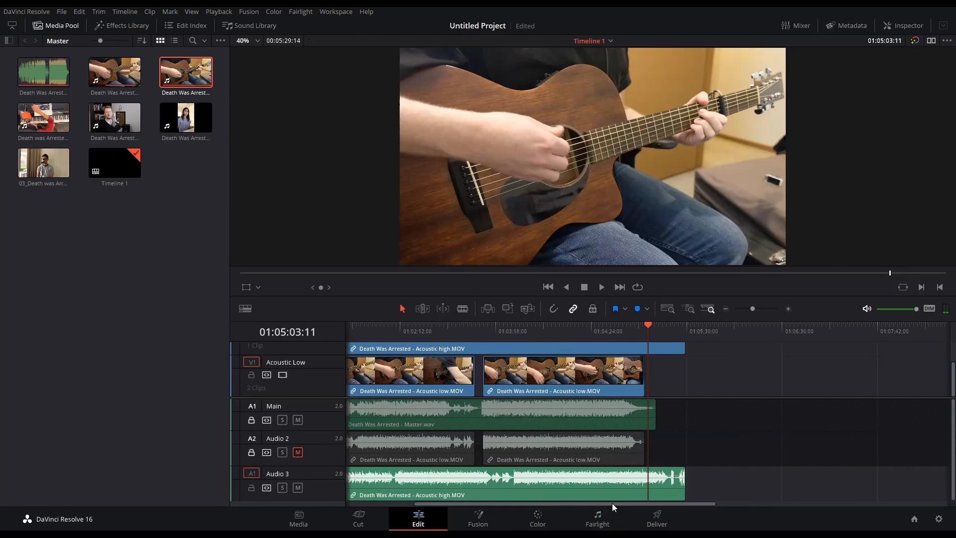
drag(611, 503, 503, 504)
drag(379, 482, 383, 481)
scroll(418, 475, up, 2)
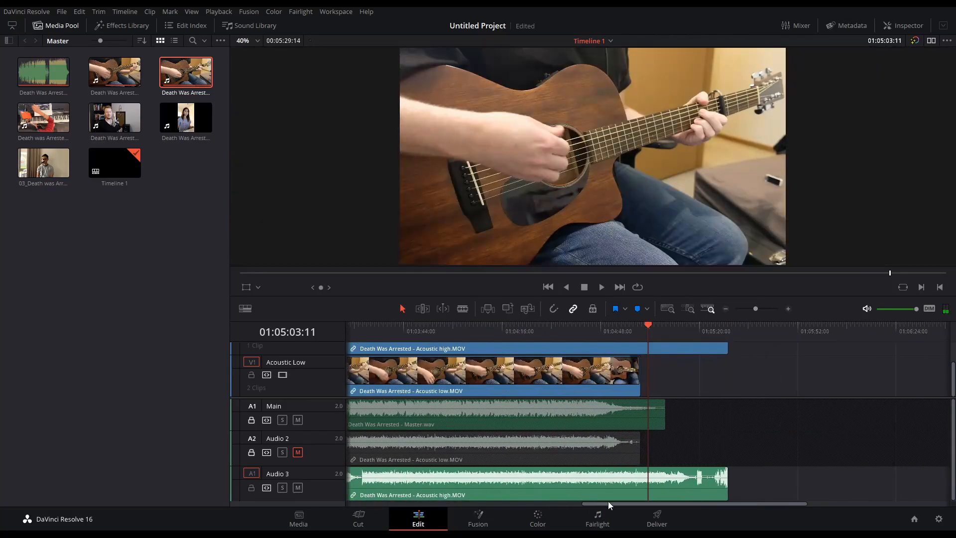
drag(665, 330, 692, 352)
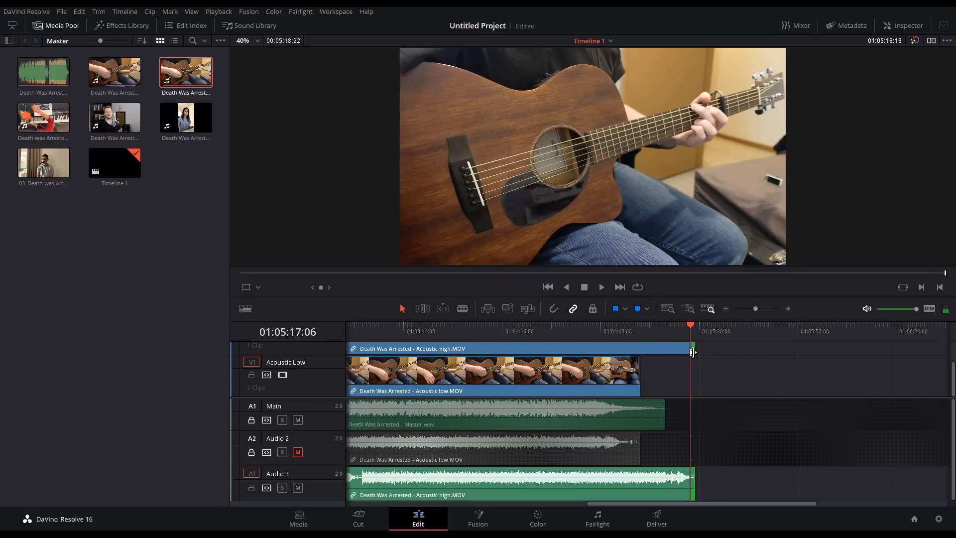
- Move the Acoustic high clip earlier to roughly match the master audio and trim its start to about 01:00:09
drag(710, 502, 408, 503)
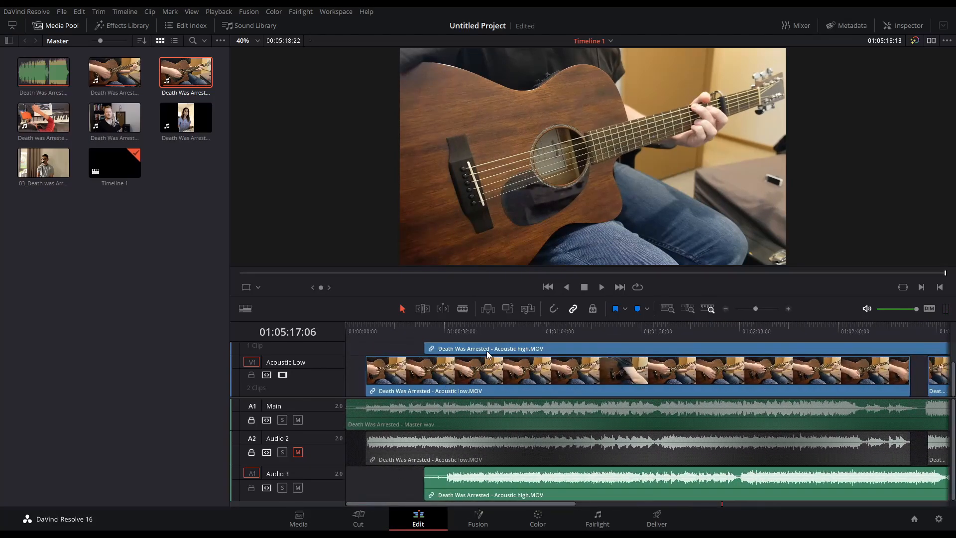
drag(486, 350, 417, 351)
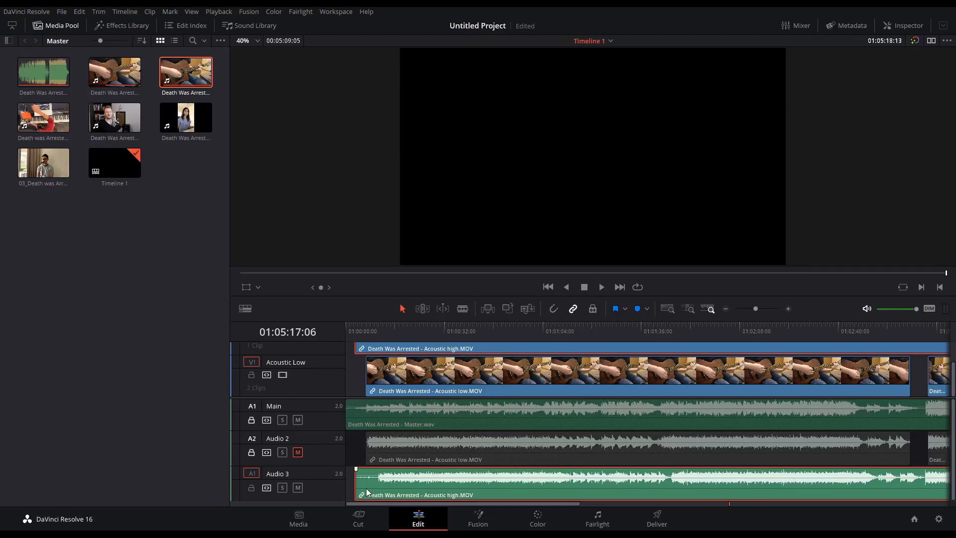
drag(357, 488, 376, 487)
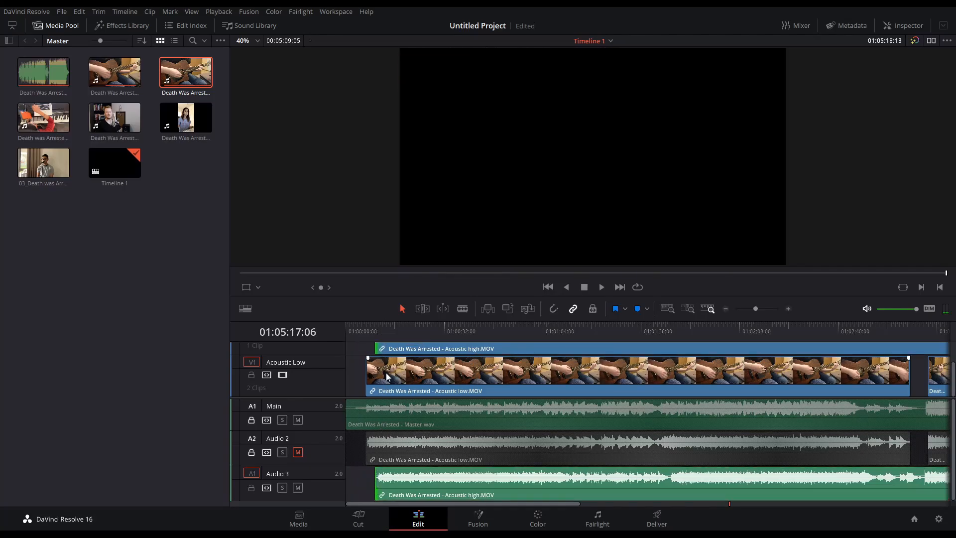
- Slide the Acoustic high clip to start at about 01:00:06:00, lining its first notes up with the acoustic low and master waveforms
scroll(394, 413, up, 2)
drag(761, 504, 300, 491)
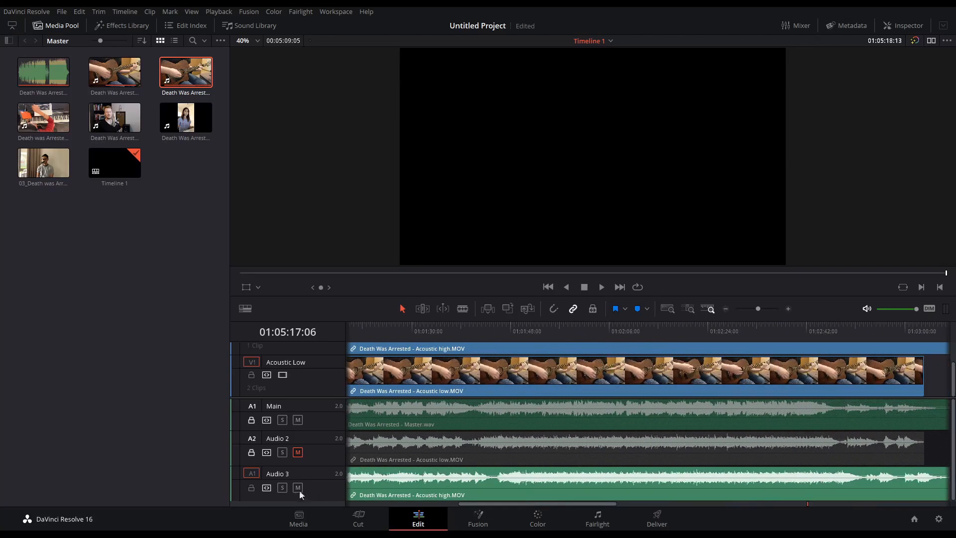
click(397, 328)
scroll(411, 356, up, 3)
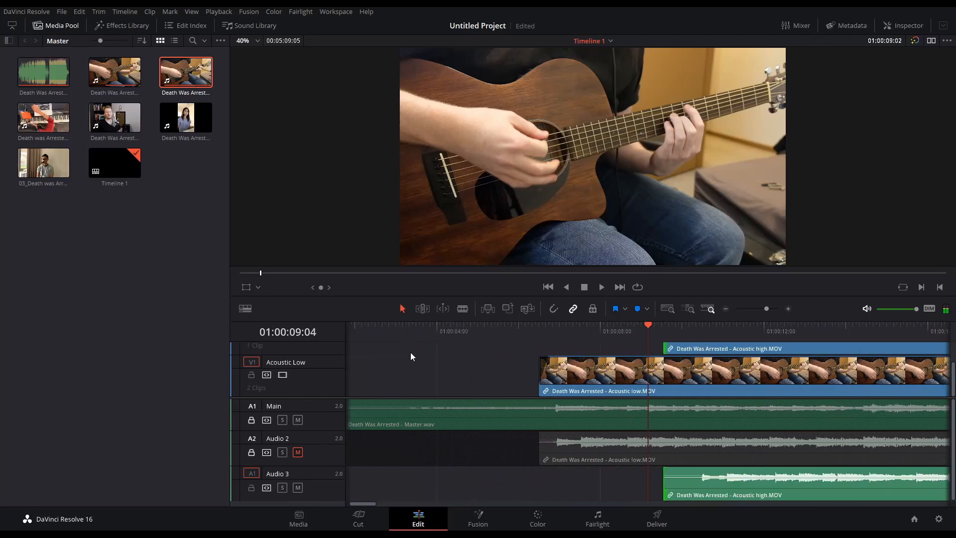
scroll(410, 356, up, 2)
drag(752, 491, 507, 488)
scroll(602, 483, up, 2)
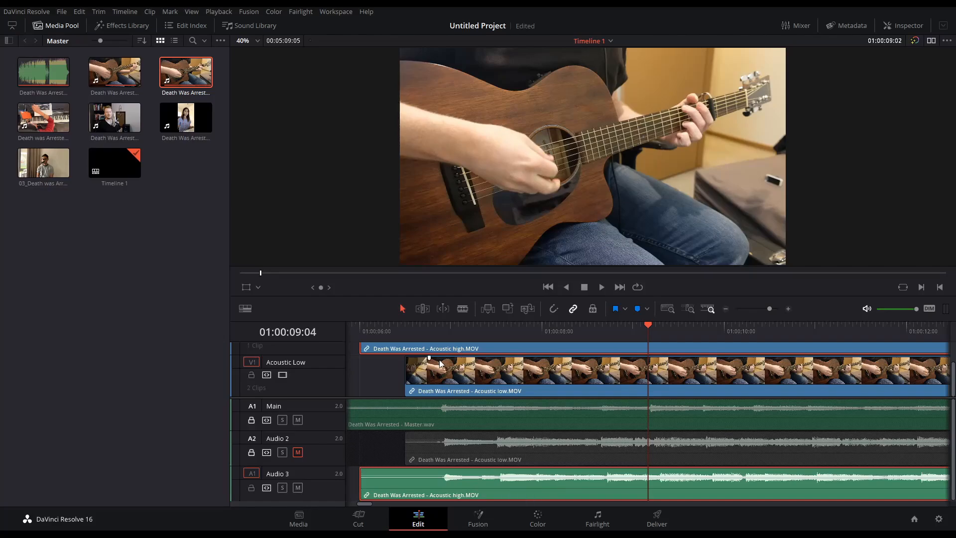
- Place the playhead on the first guitar note at 01:00:06:22 and compare the three audio waveforms for alignment
click(441, 331)
scroll(461, 363, up, 3)
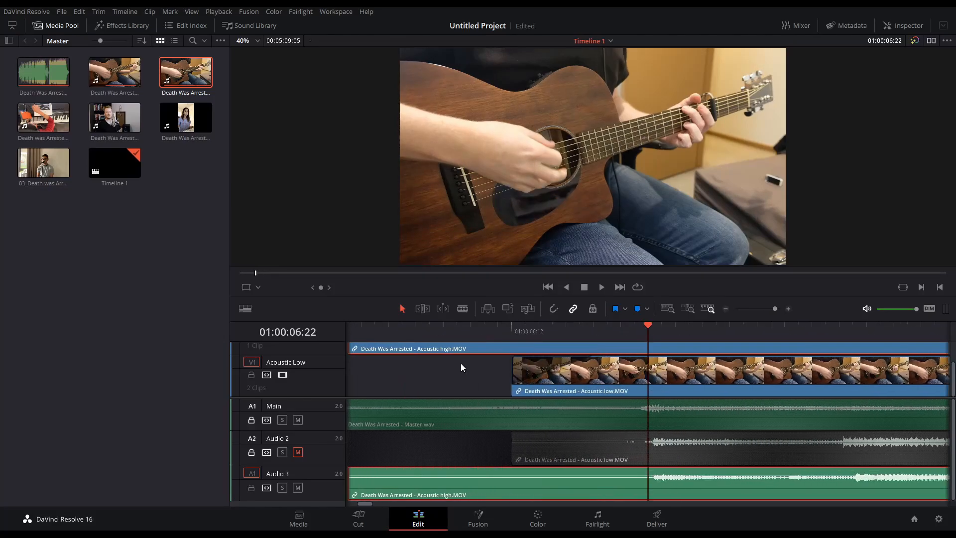
scroll(461, 366, up, 1)
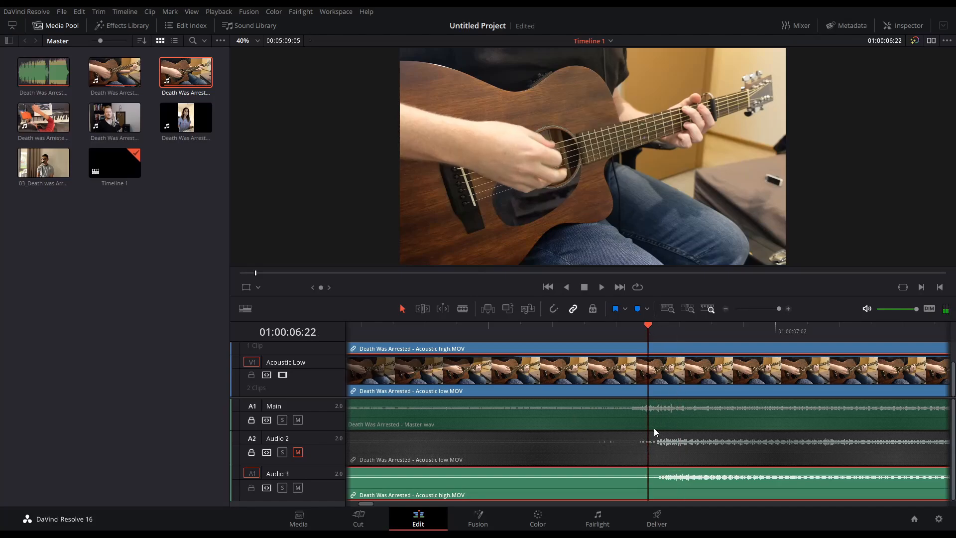
scroll(644, 444, down, 2)
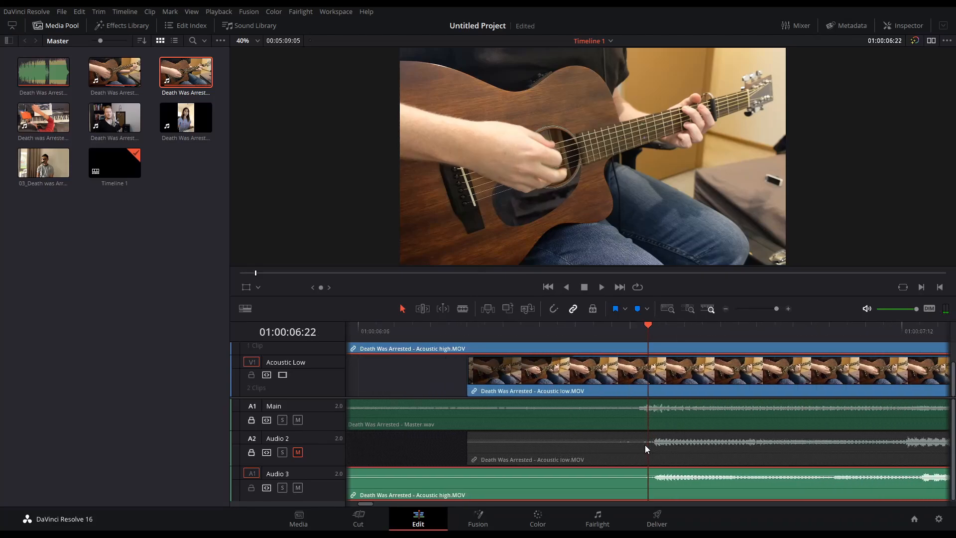
scroll(645, 445, down, 3)
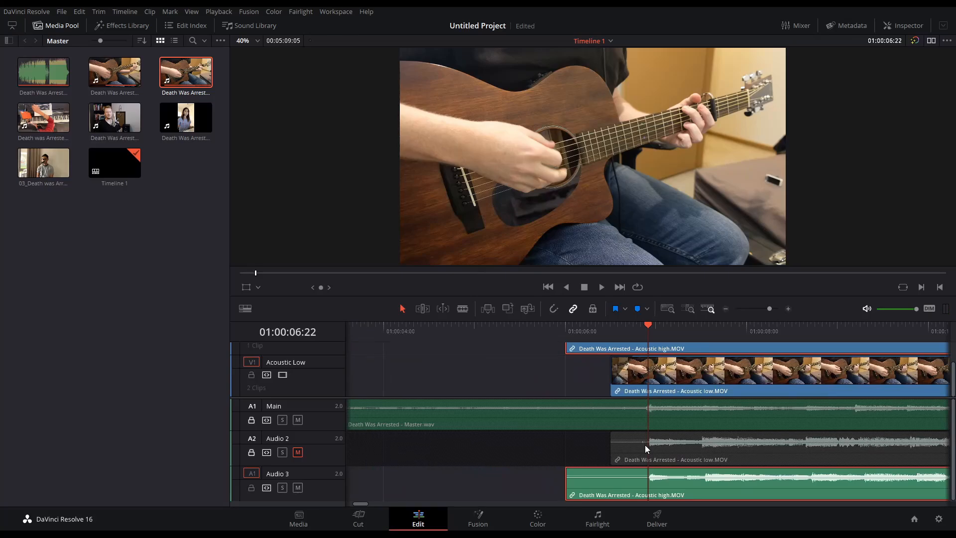
- Trim the Acoustic high clip's start to match the start of the acoustic low clip and give it a short fade-in
scroll(668, 434, up, 2)
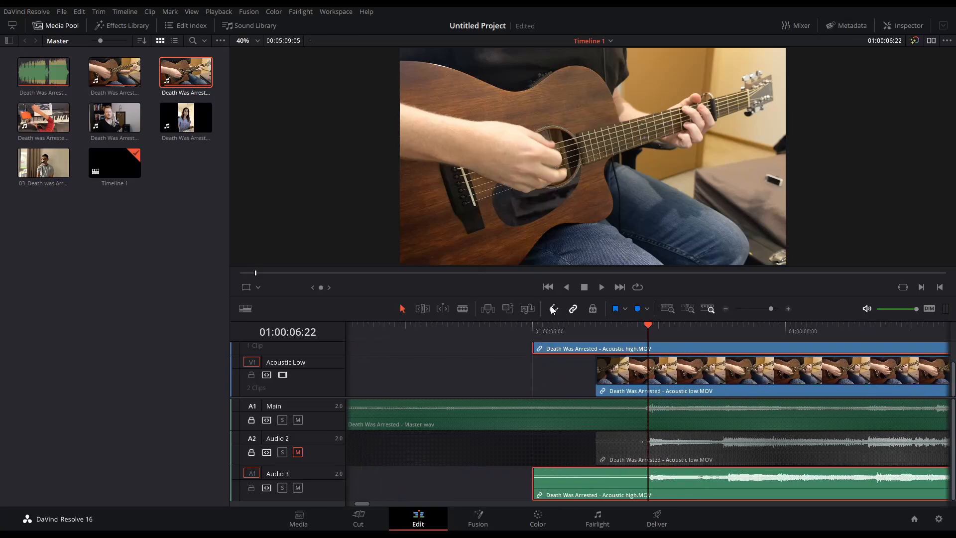
scroll(603, 382, up, 2)
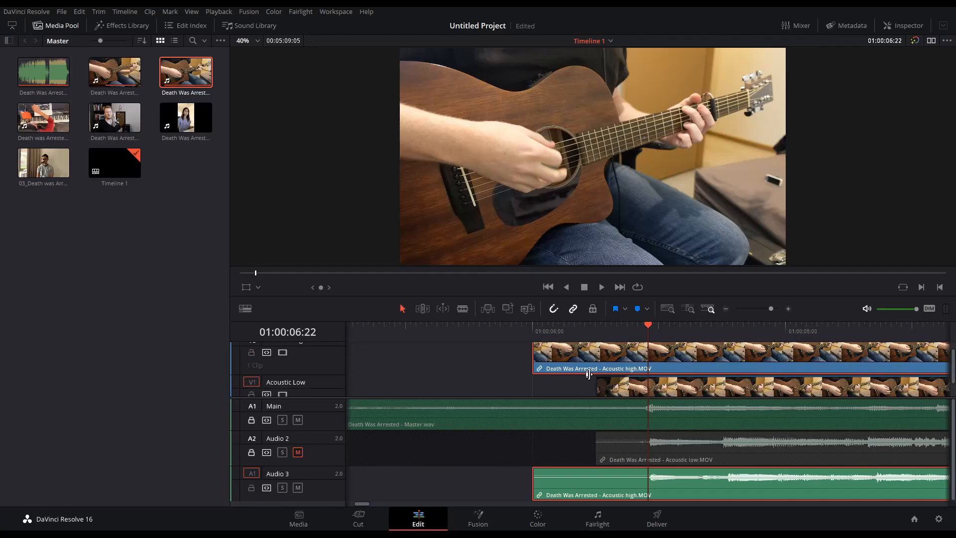
drag(531, 355, 596, 355)
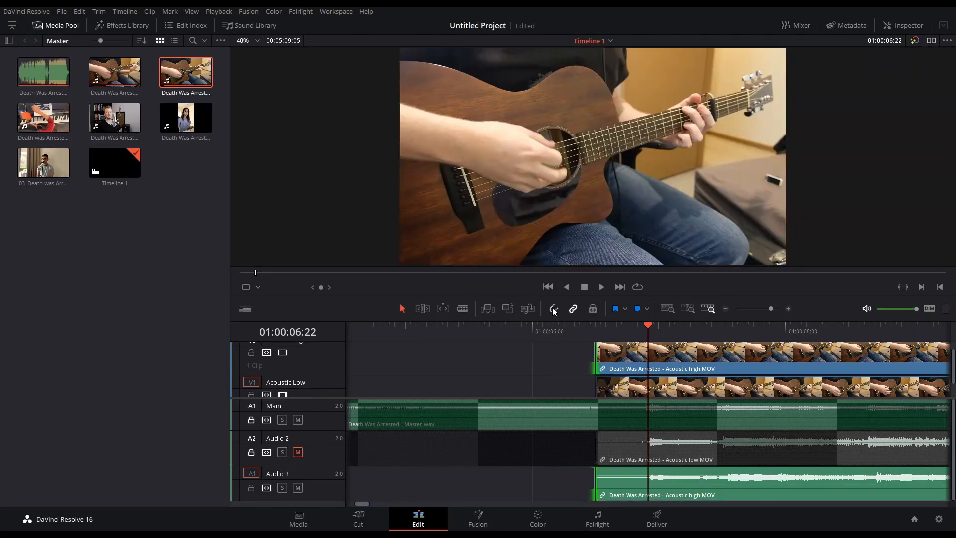
scroll(632, 386, up, 1)
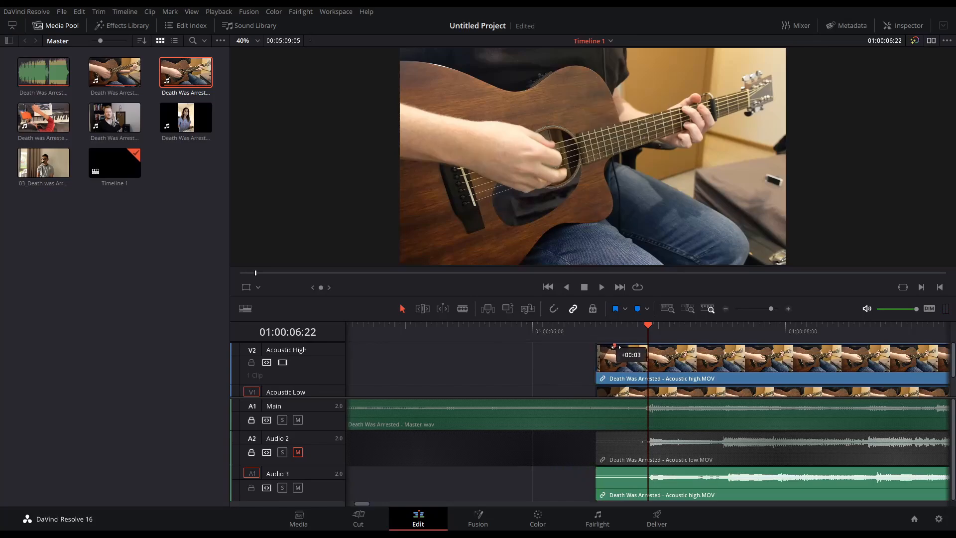
- Play the opening from 01:00:06:07 to check the Acoustic high clip's sync and mute the Audio 3 track
click(569, 334)
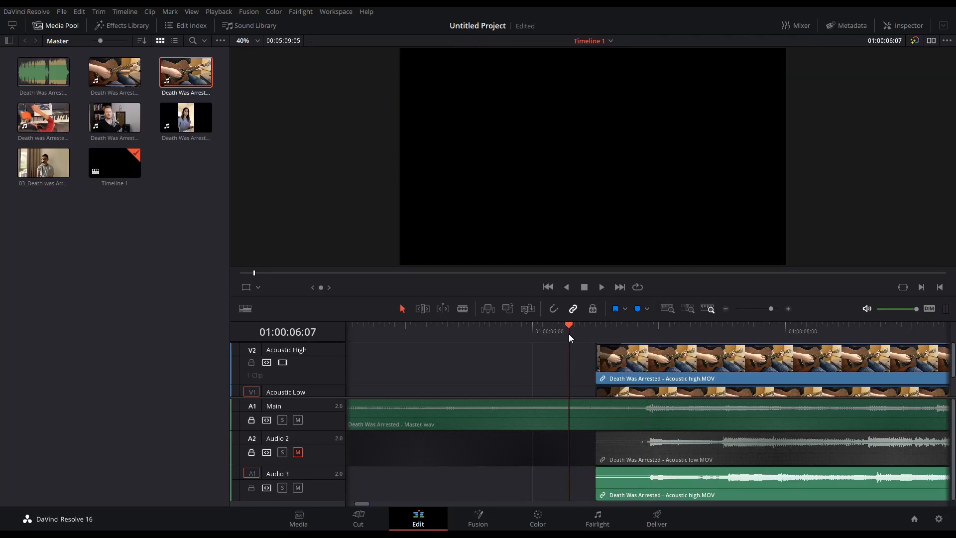
key(space)
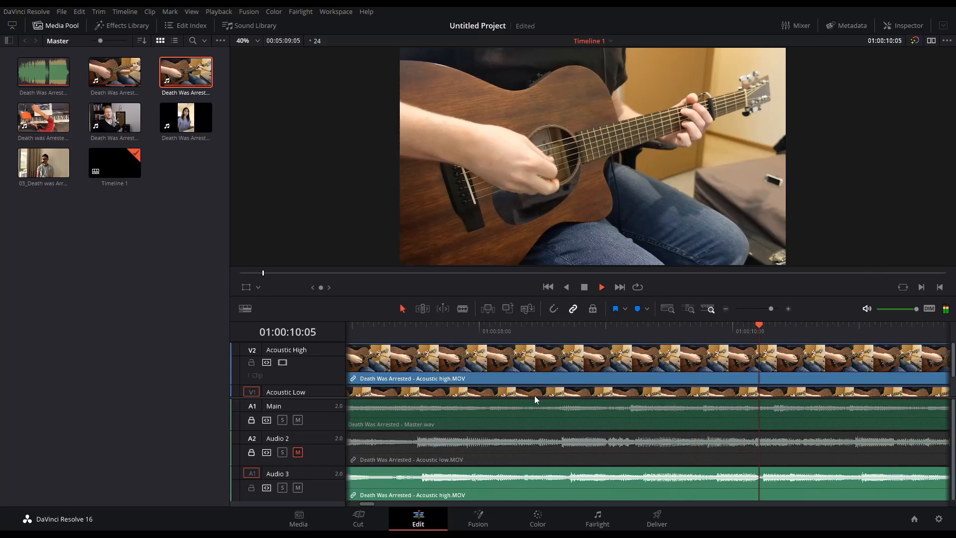
scroll(494, 419, down, 2)
scroll(494, 419, down, 2)
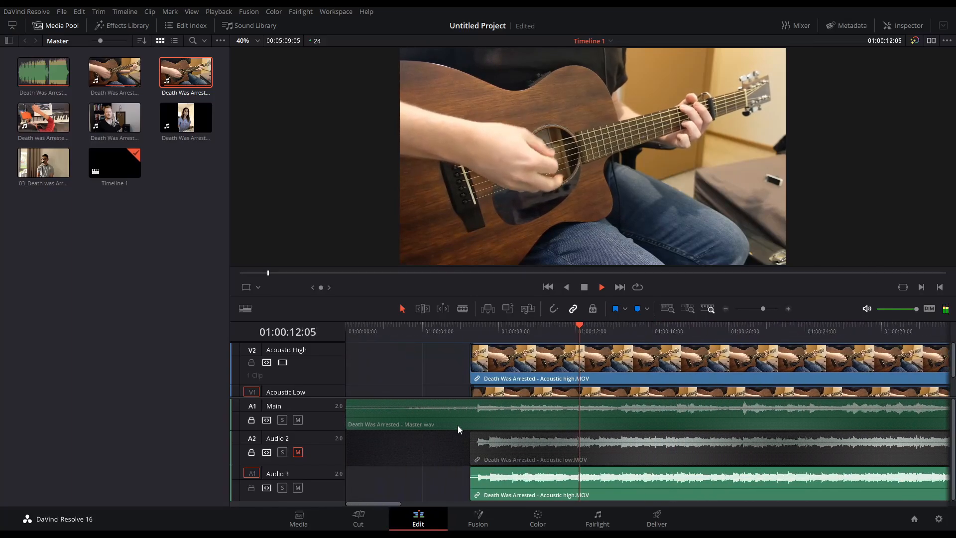
click(298, 487)
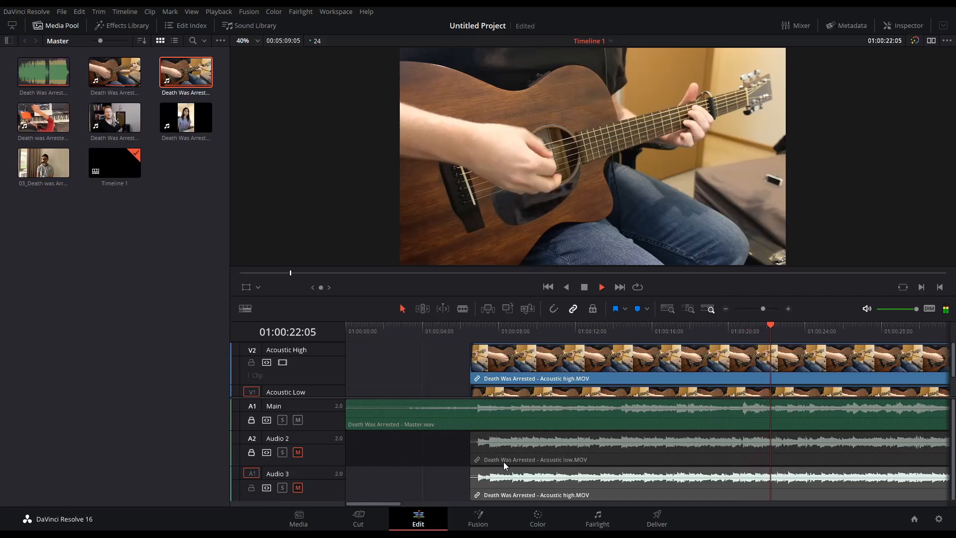
- Play the Acoustic high clip briefly from about 01:02:36, before the break between the two acoustic sections
scroll(548, 474, down, 10)
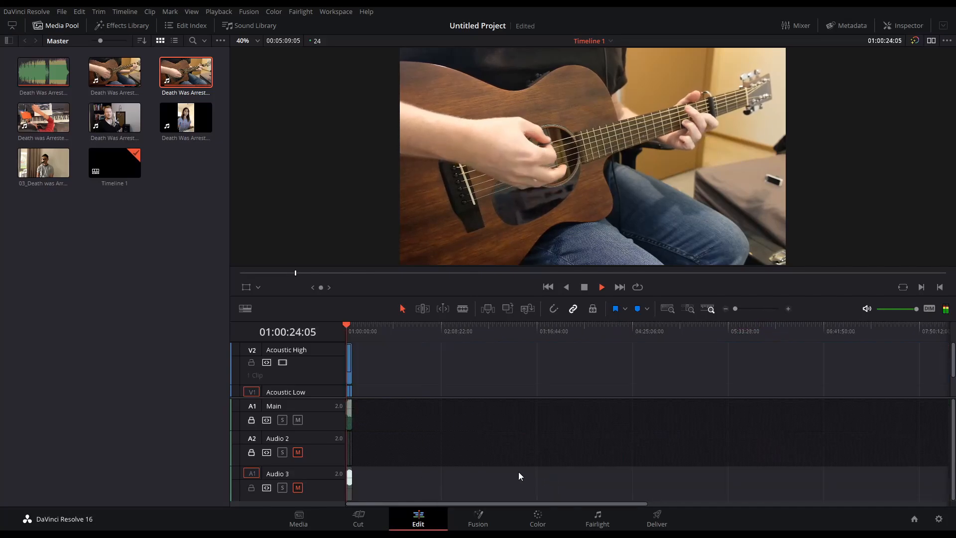
scroll(518, 472, up, 5)
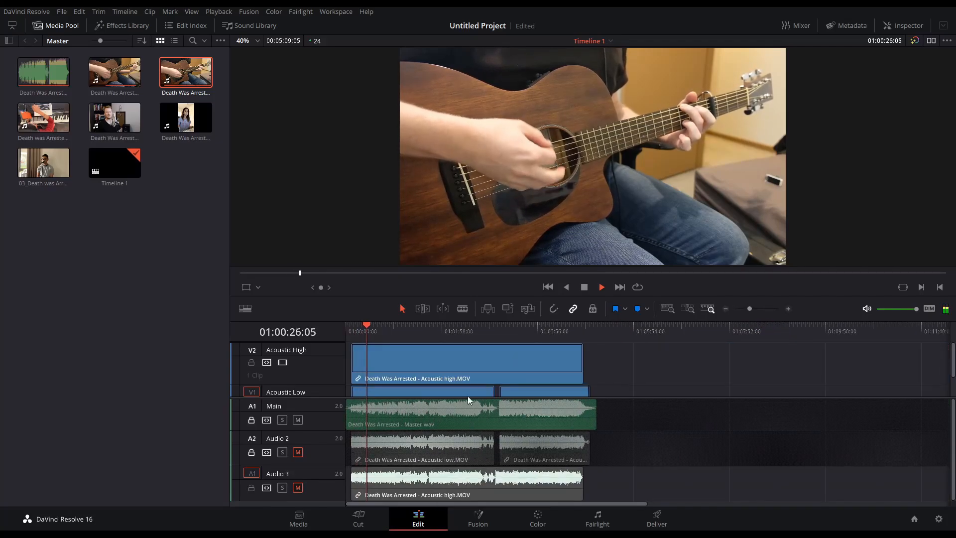
click(471, 330)
scroll(592, 448, up, 5)
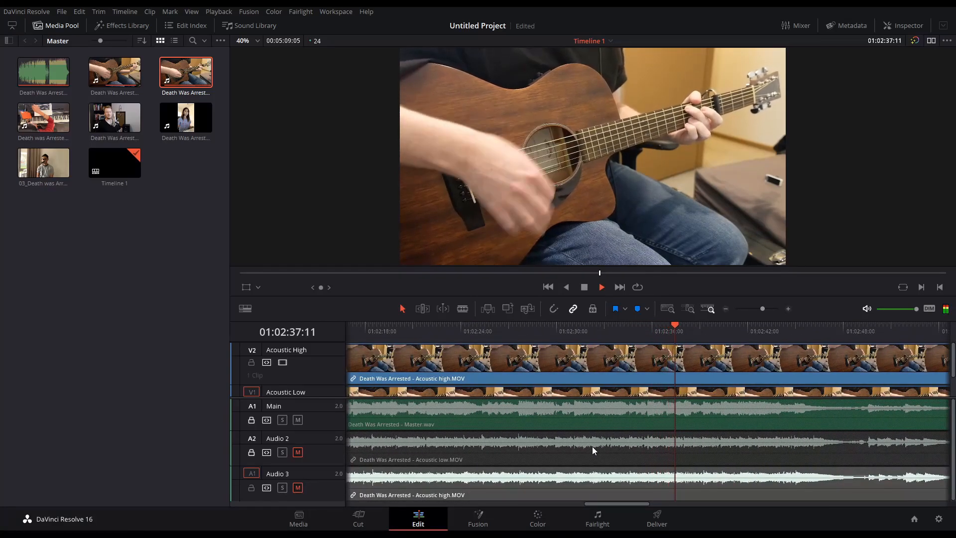
key(space)
- Play from about 01:02:48 through the break between the acoustic sections, comparing the Acoustic high audio with the master waveform
drag(614, 501, 642, 503)
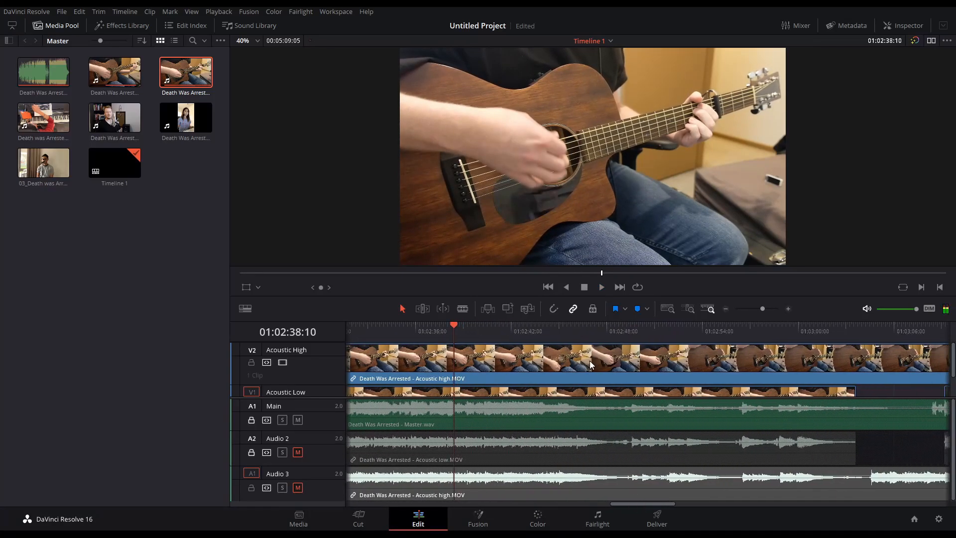
click(604, 334)
key(space)
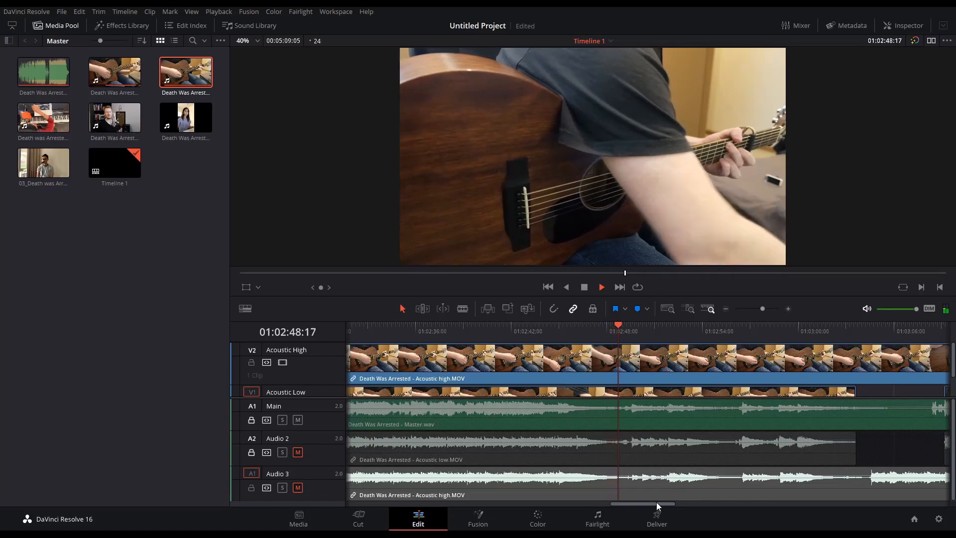
drag(656, 502, 665, 500)
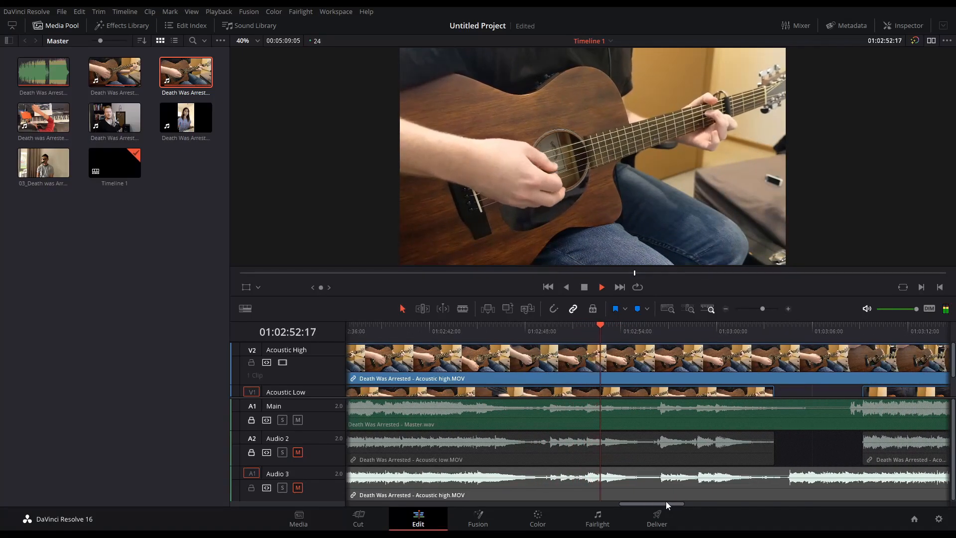
drag(665, 500, 687, 501)
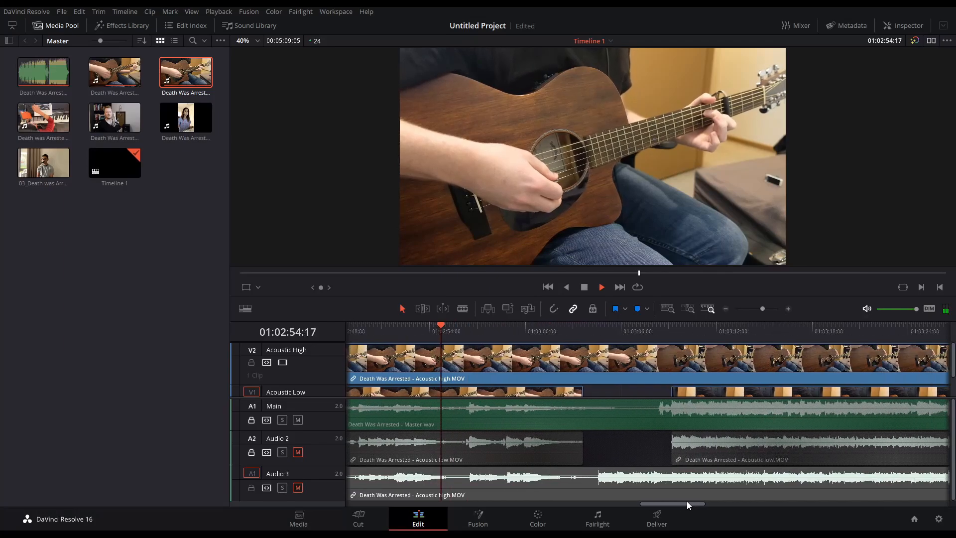
scroll(628, 363, up, 2)
scroll(628, 362, up, 1)
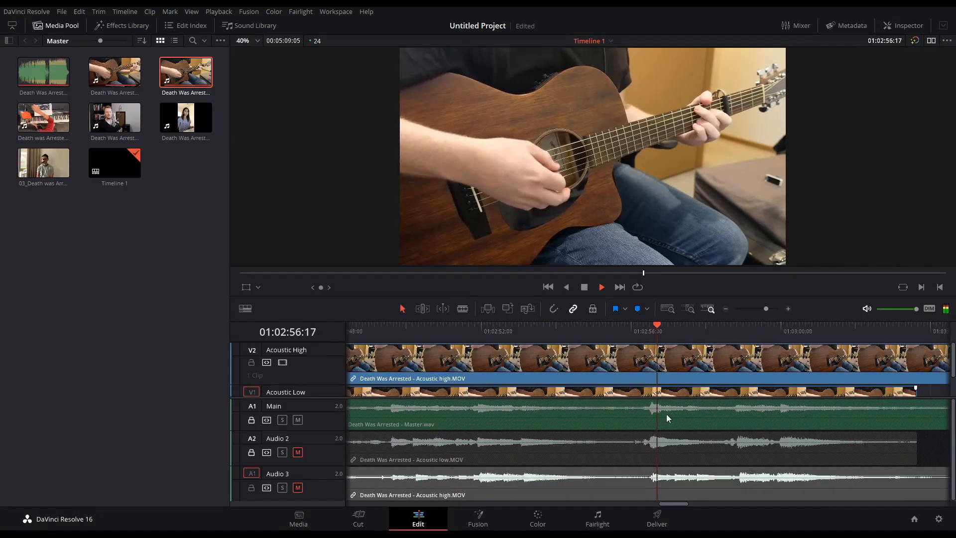
drag(677, 504, 697, 503)
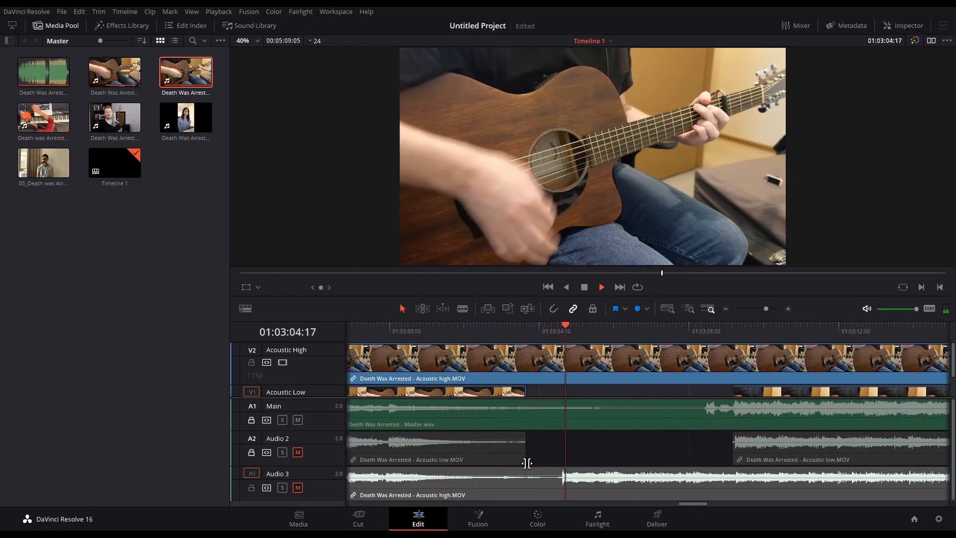
- Split the Acoustic high clip just before its second section begins and move that section about four seconds later, near 01:03:08
key(space)
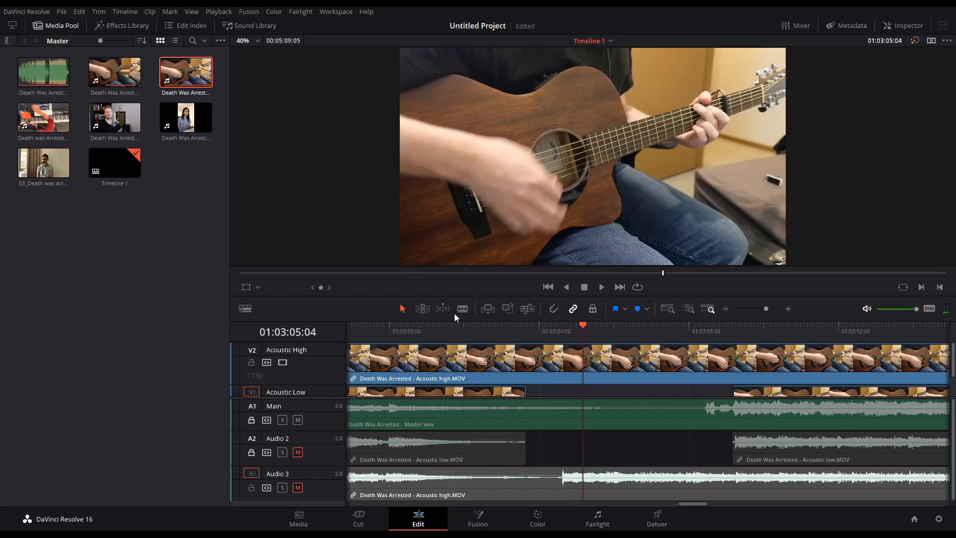
click(462, 309)
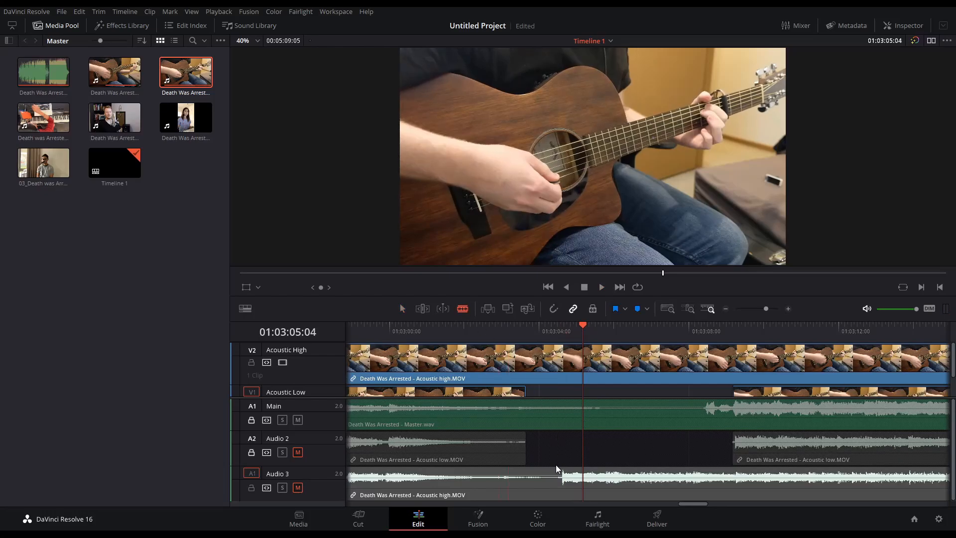
click(557, 358)
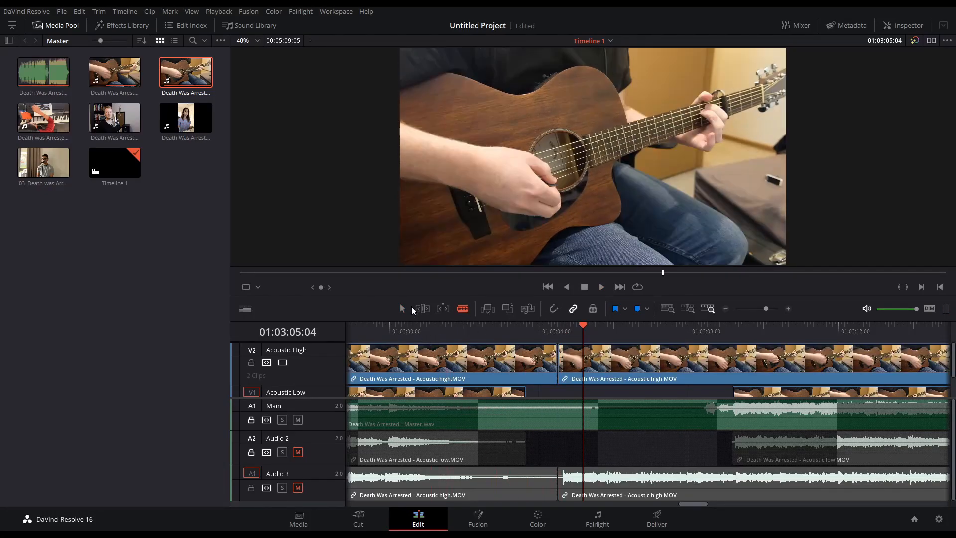
drag(668, 497, 819, 471)
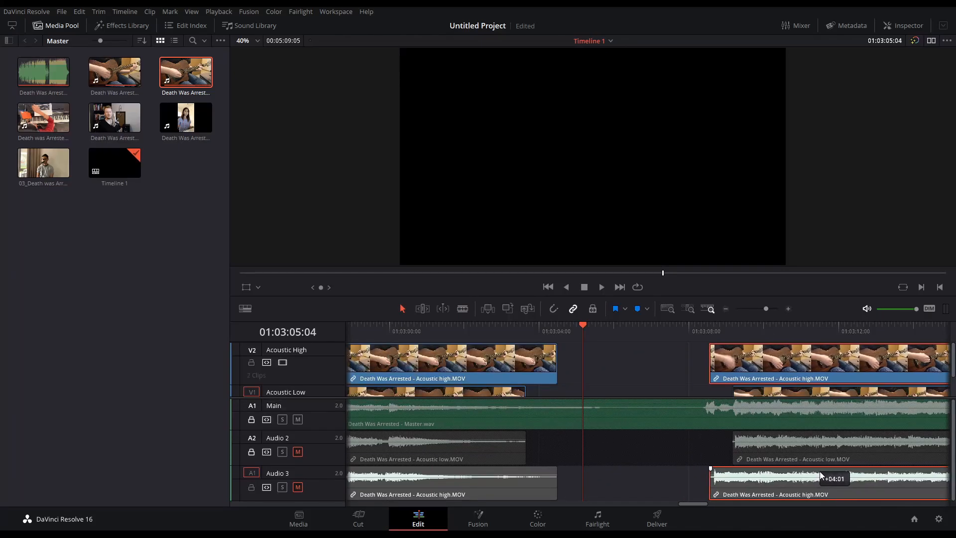
- Trim the end of the first Acoustic high section to match the acoustic low clip's end and give it a short fade-out
scroll(796, 441, up, 5)
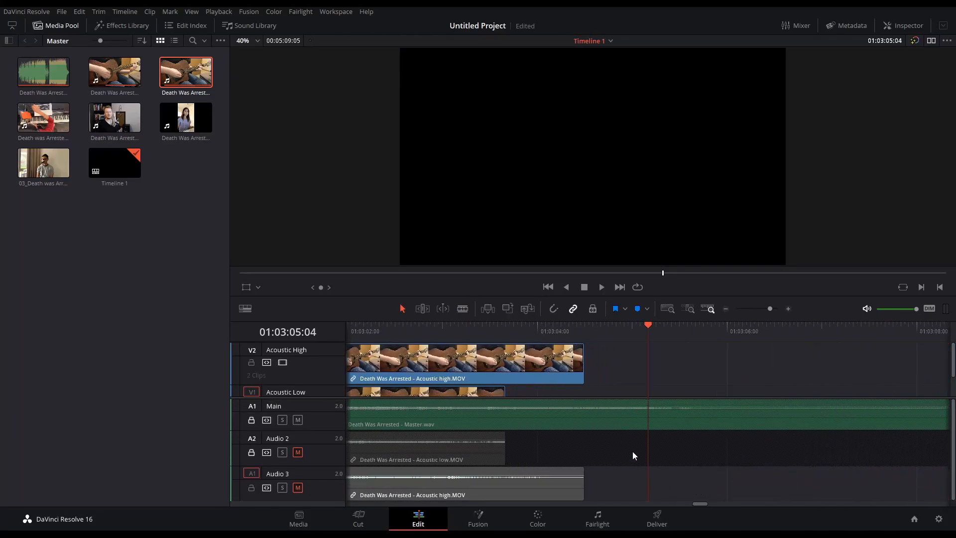
drag(695, 503, 694, 504)
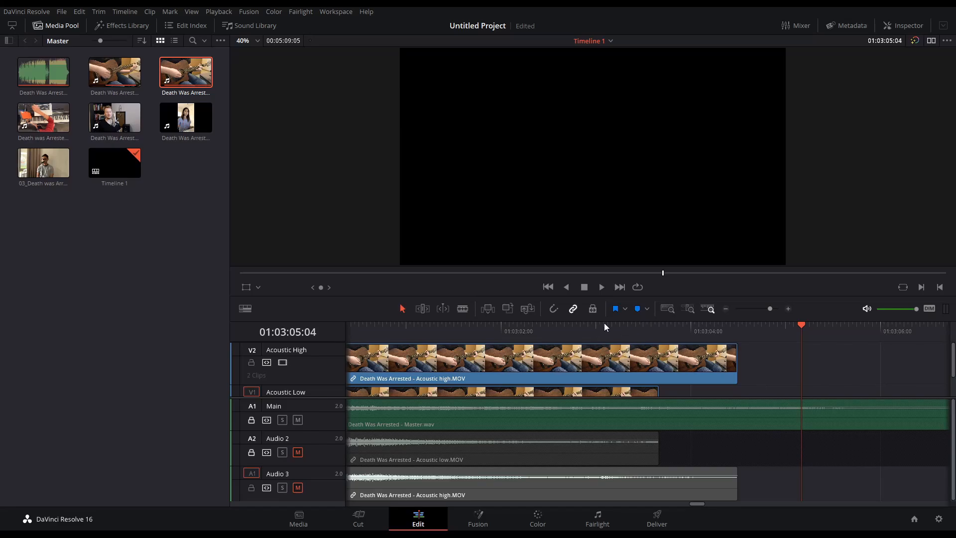
drag(737, 368, 640, 388)
drag(657, 345, 630, 348)
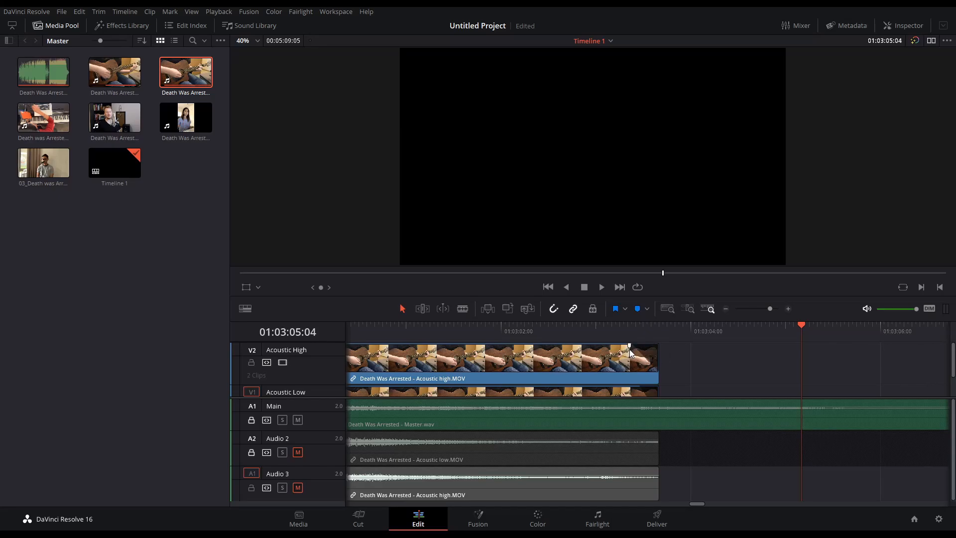
- Shift the second Acoustic high section until its first strum lines up with the master waveform near 01:03:09:05
drag(696, 503, 734, 488)
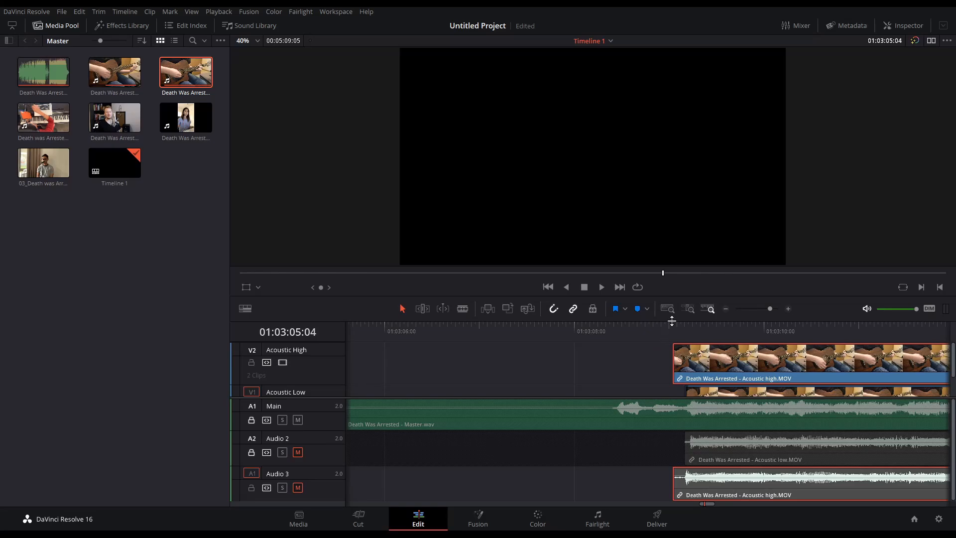
click(685, 330)
scroll(709, 362, up, 2)
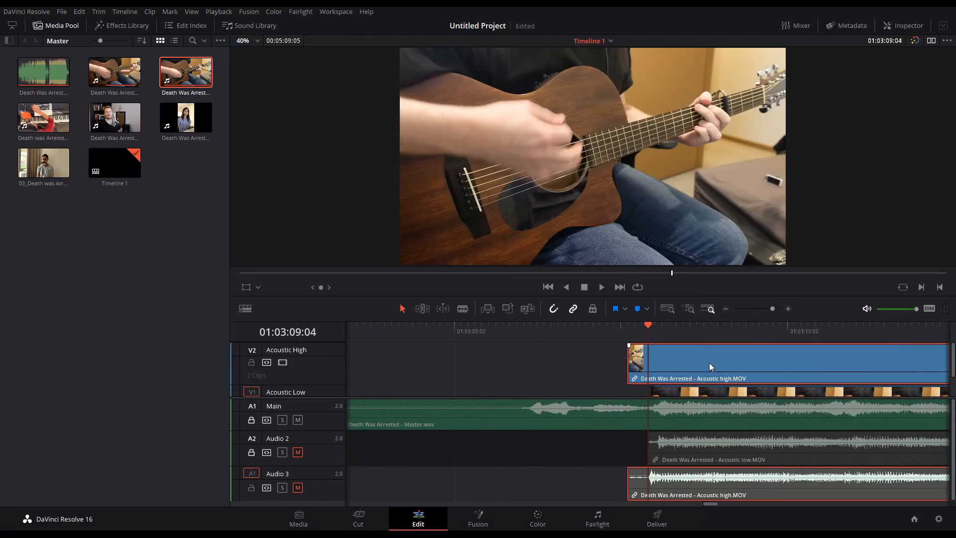
scroll(709, 362, up, 1)
drag(689, 484, 713, 485)
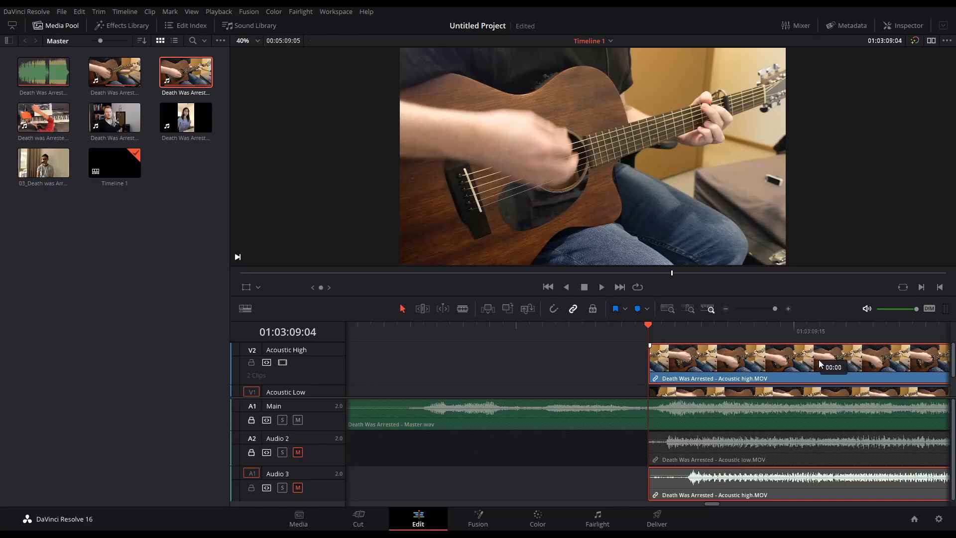
drag(835, 363, 811, 359)
scroll(796, 376, up, 5)
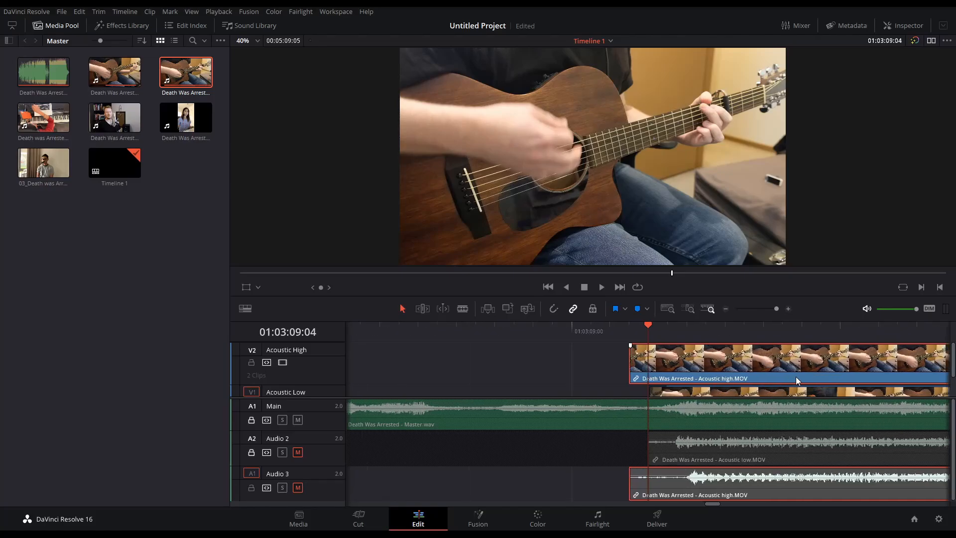
click(701, 338)
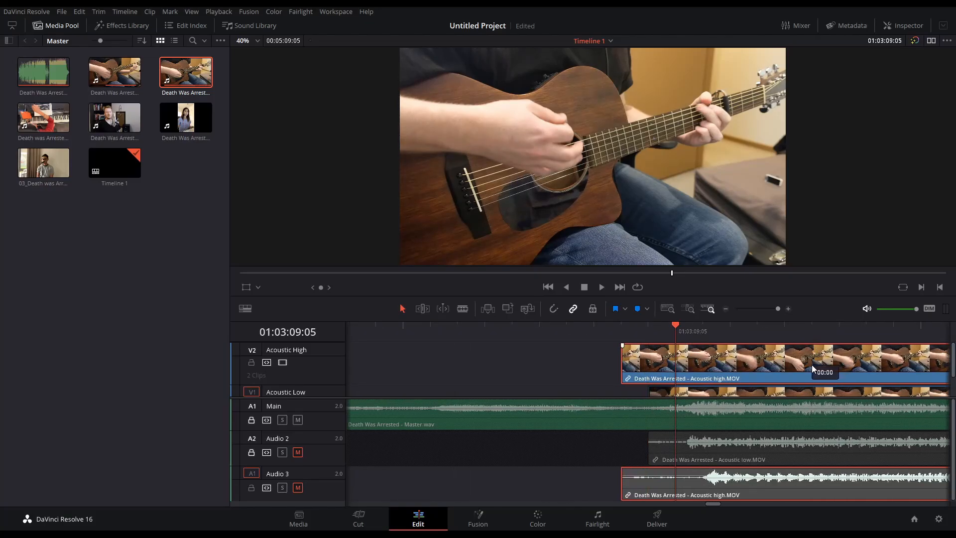
drag(811, 366, 801, 366)
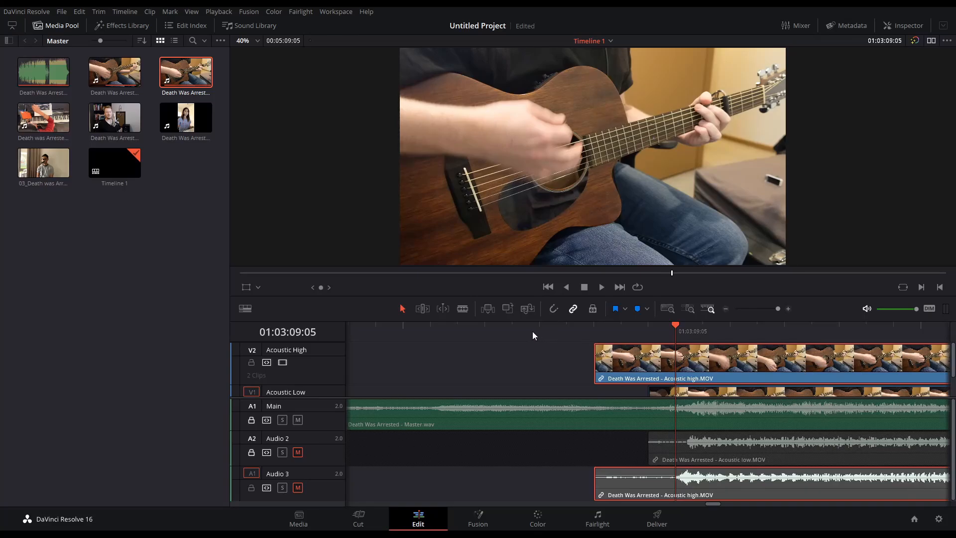
- Play from just before 01:03:09 to about 01:03:14 to check the second Acoustic high section's sync
click(387, 333)
key(space)
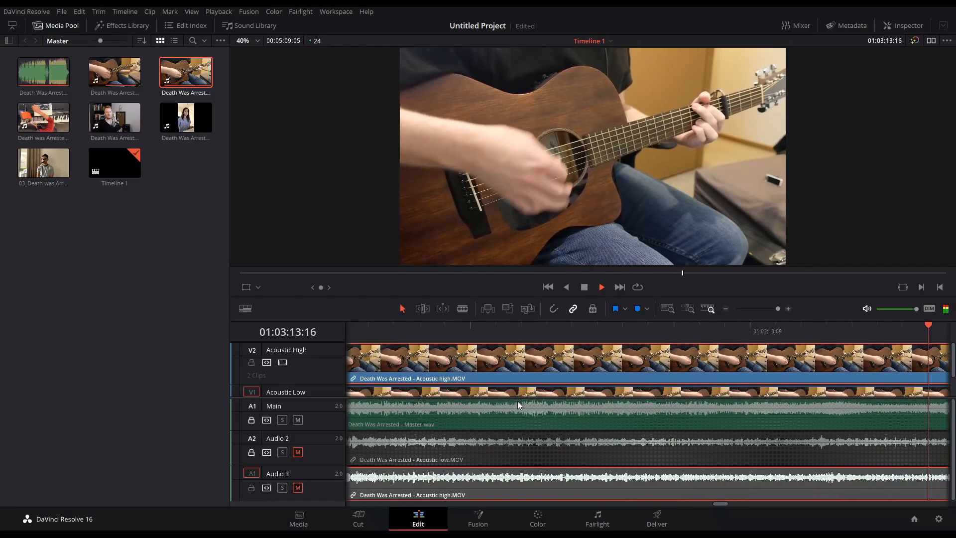
key(space)
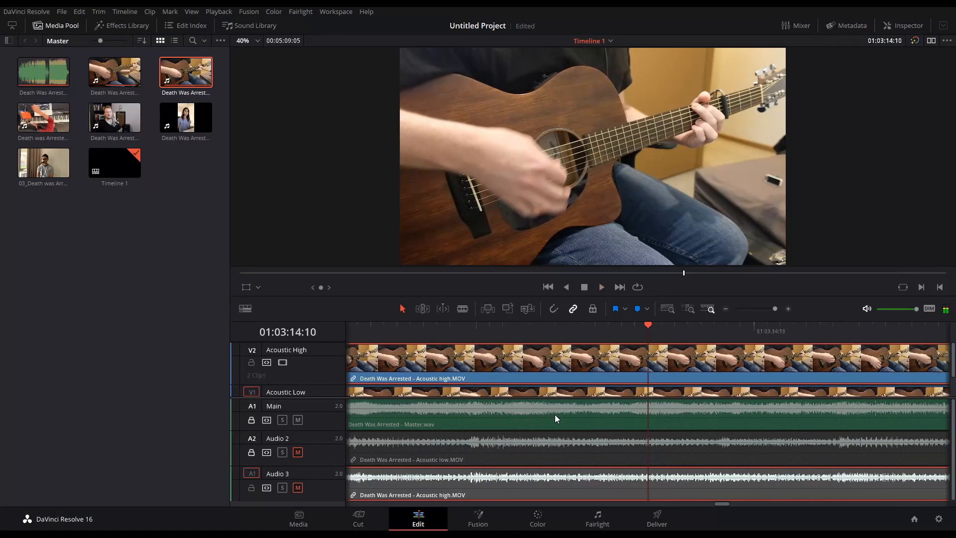
- Trim the start of the second Acoustic high section to match the acoustic low clip's start and give it a short fade-in
scroll(554, 414, down, 5)
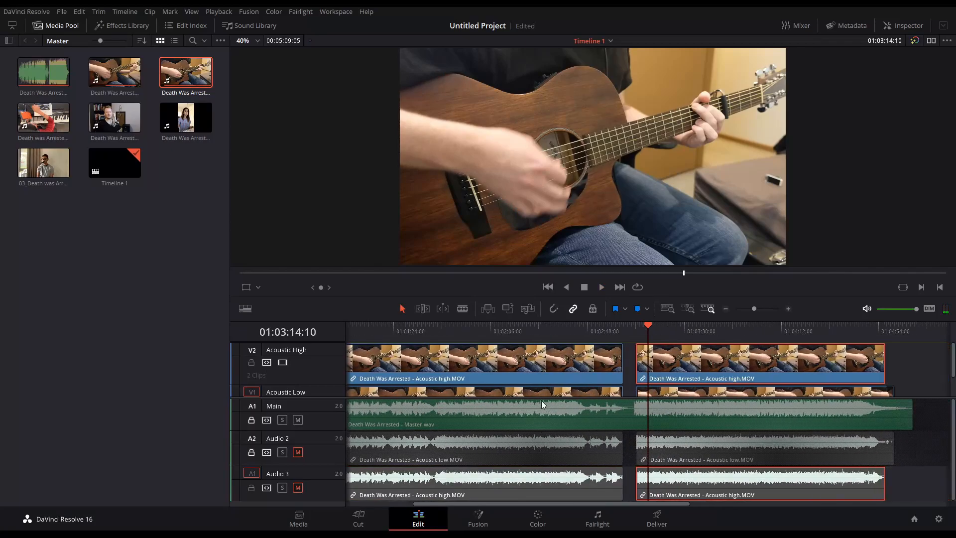
drag(647, 325, 638, 326)
scroll(636, 335, left, 5)
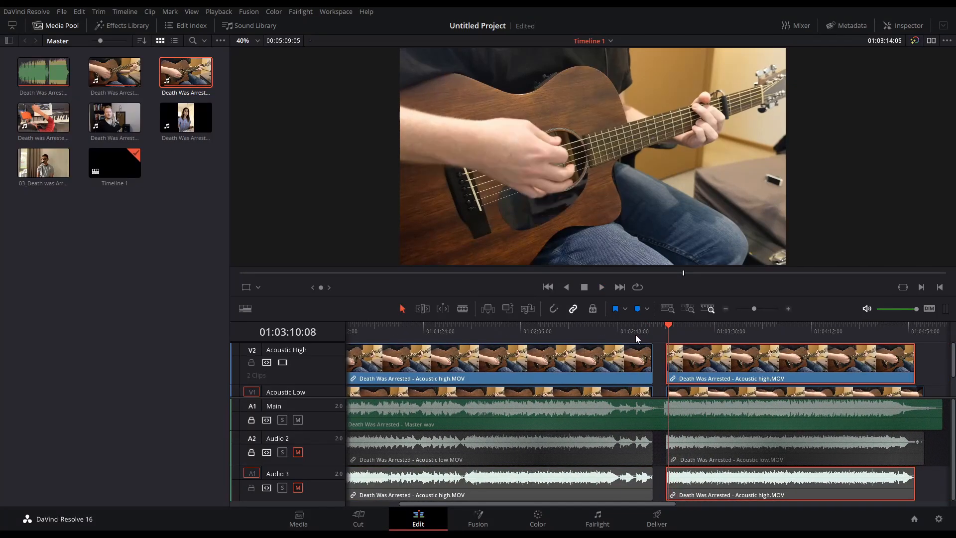
drag(566, 503, 636, 506)
scroll(638, 381, up, 5)
scroll(645, 375, up, 3)
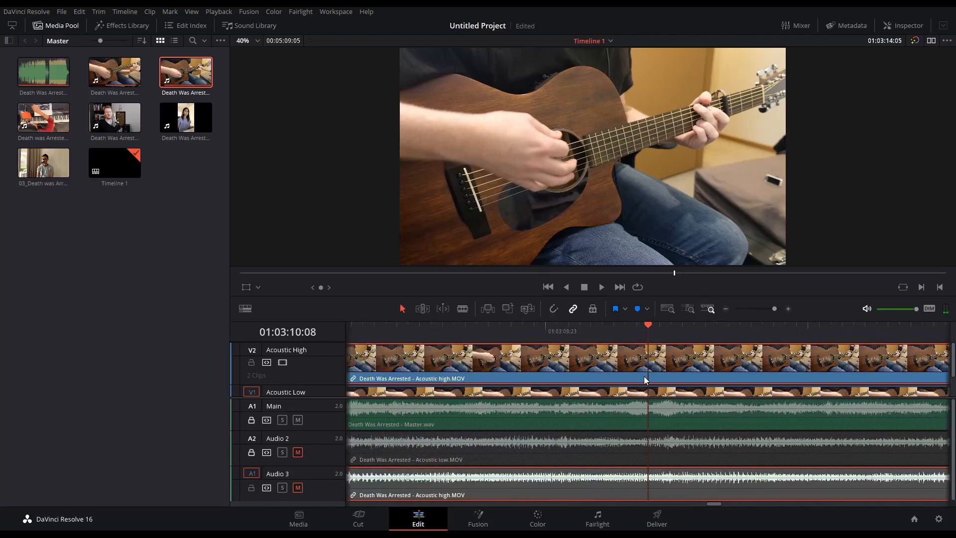
drag(724, 506, 716, 504)
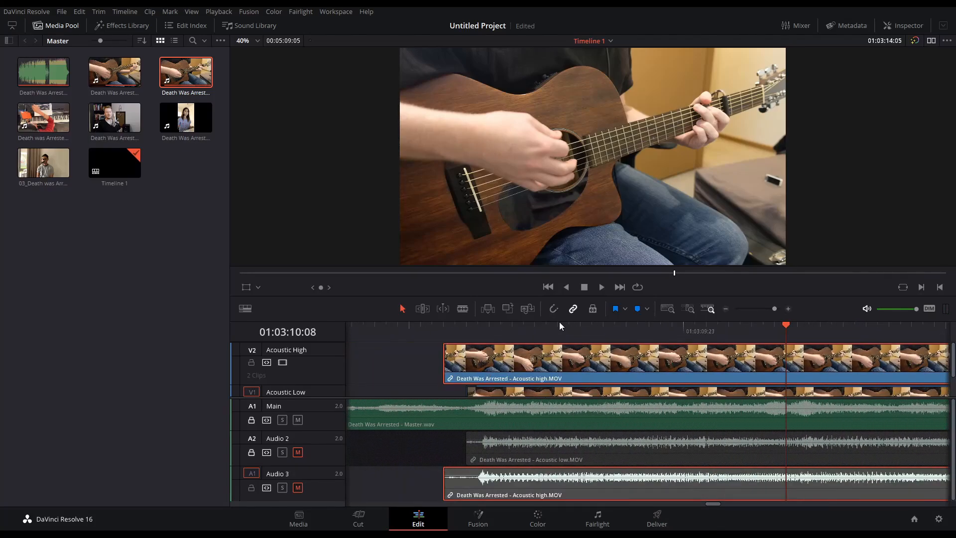
drag(451, 359, 466, 359)
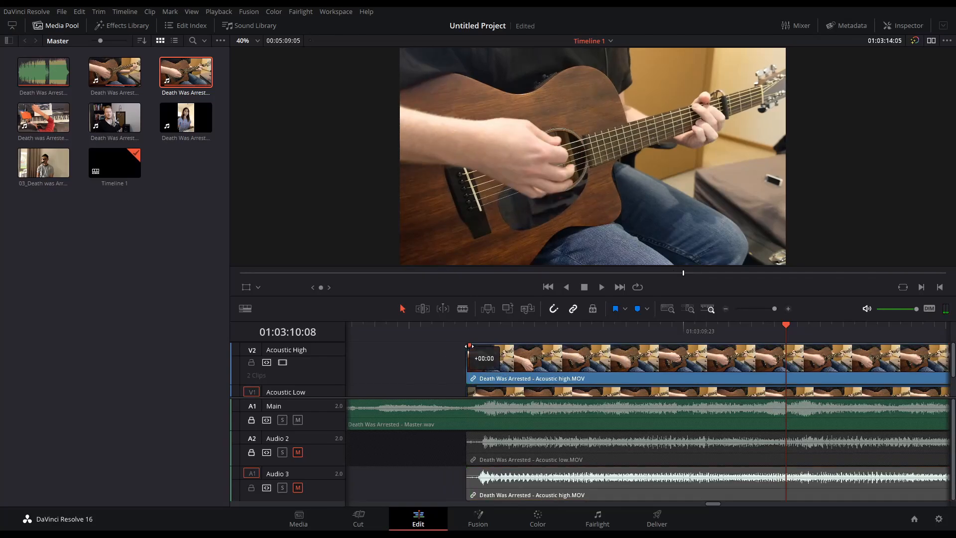
- Play the second Acoustic high section briefly from 01:03:10:08 and fit the whole timeline in view
scroll(498, 341, down, 6)
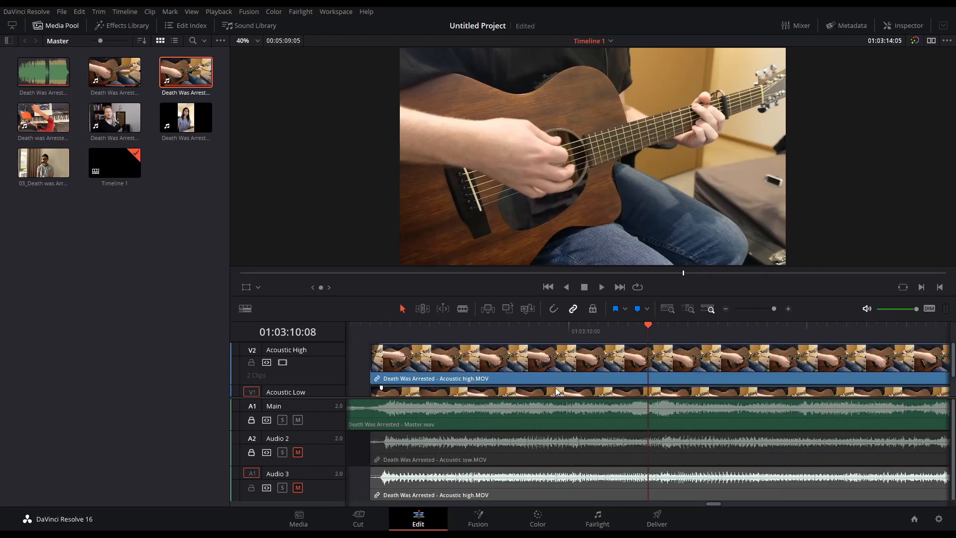
key(/)
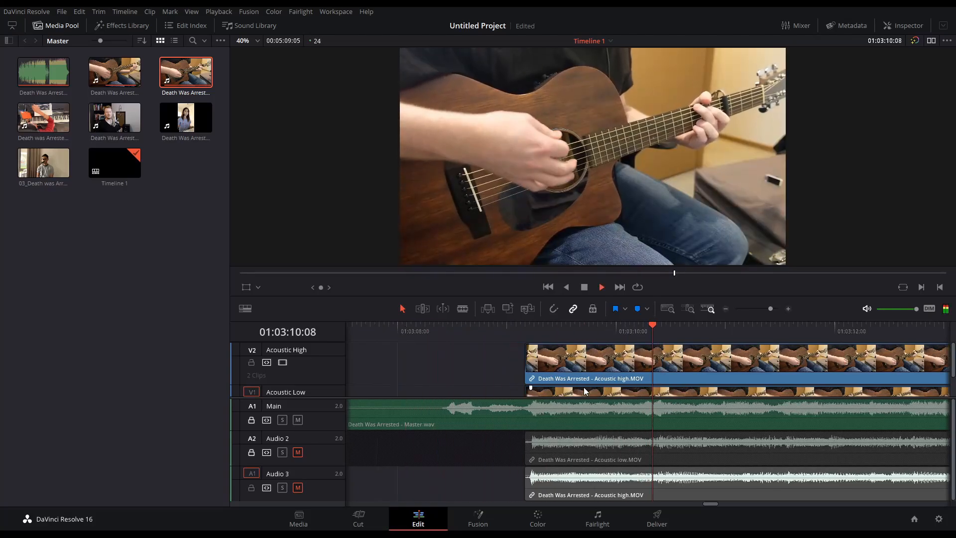
key(shift+z)
key(space)
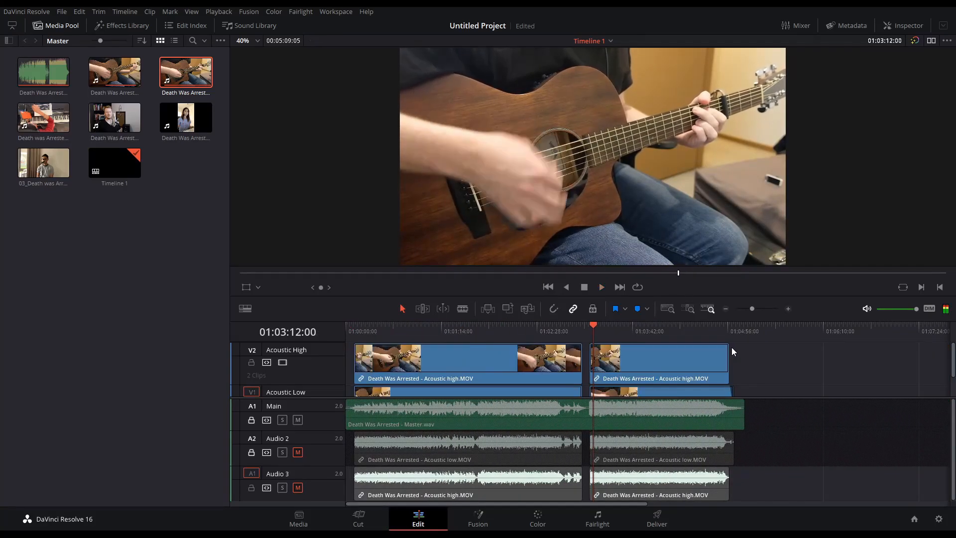
- Play the song's ending from about 01:04:43, comparing the Acoustic high audio with the master waveform
click(712, 329)
key(space)
scroll(795, 404, up, 1)
scroll(795, 404, up, 6)
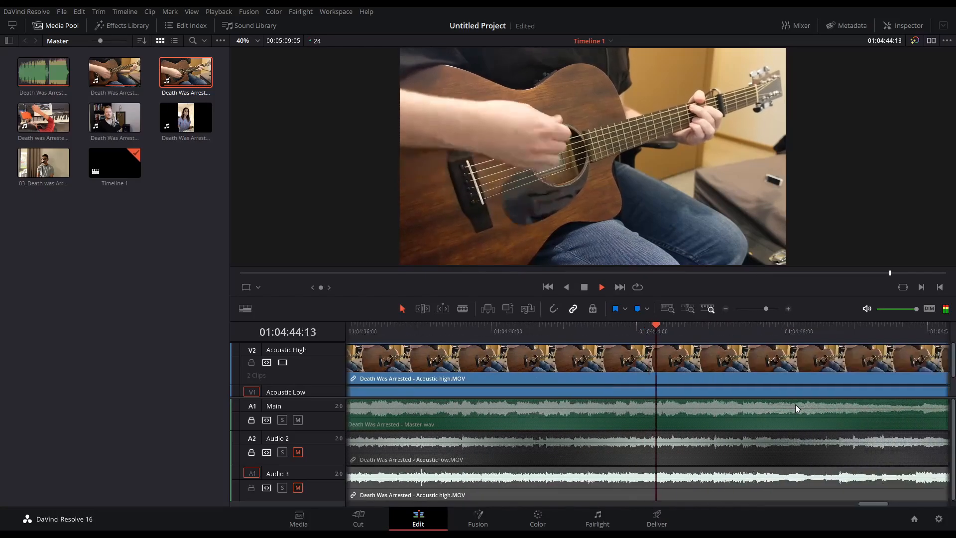
drag(878, 502, 897, 504)
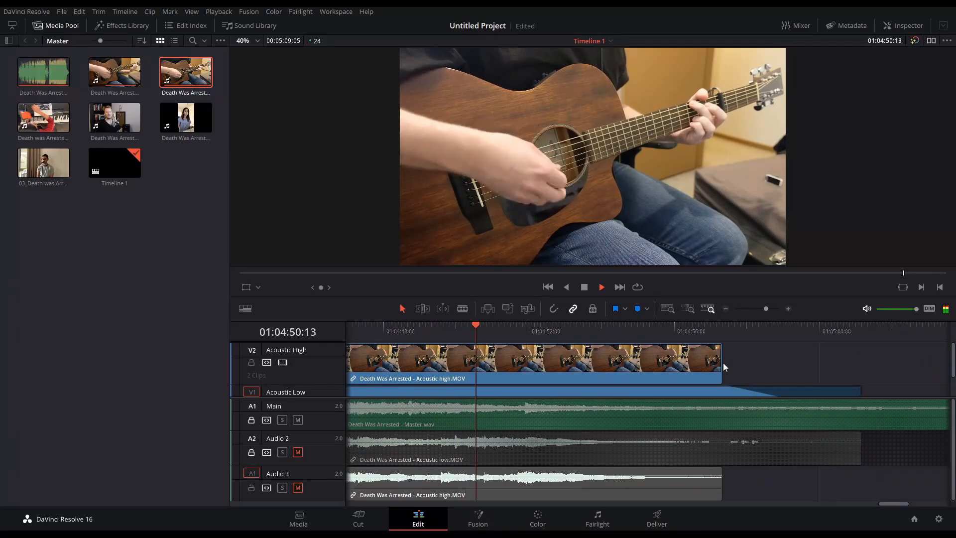
- Check the last seconds from about 01:04:55, then extend the Acoustic high clip's end to about 01:04:58 with a two-second fade-out
click(658, 331)
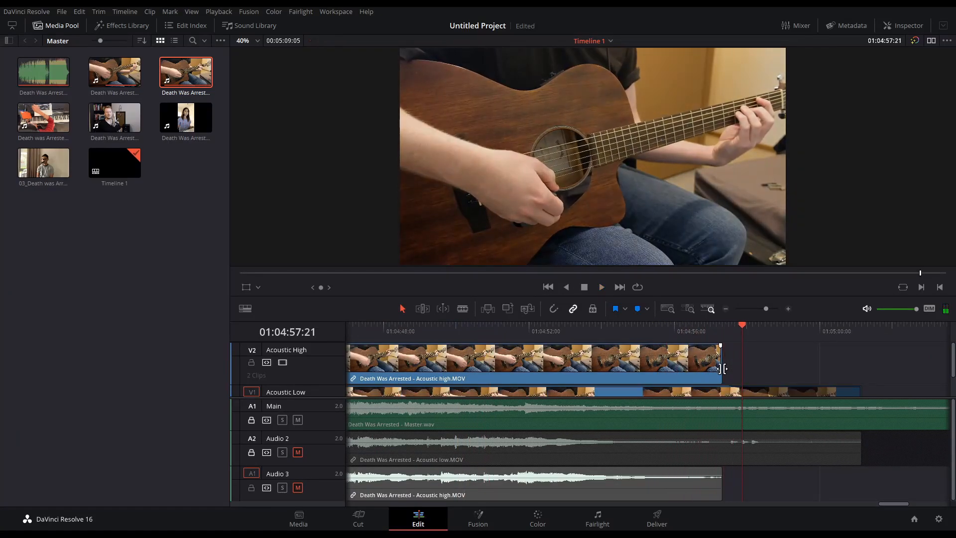
drag(720, 367, 750, 368)
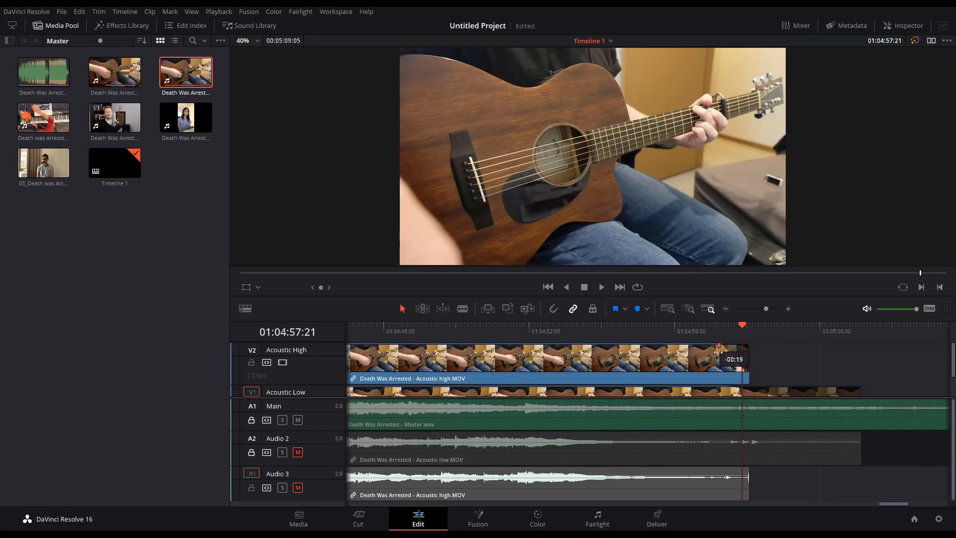
drag(666, 357, 664, 356)
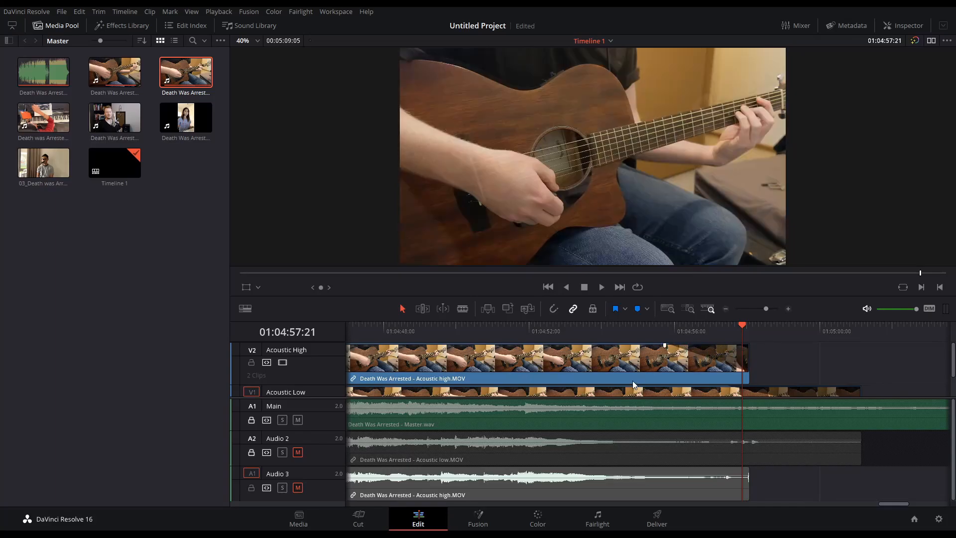
- Unlock the Audio 2 track and delete the two muted acoustic audio tracks, keeping only the Main audio track
drag(876, 503, 342, 482)
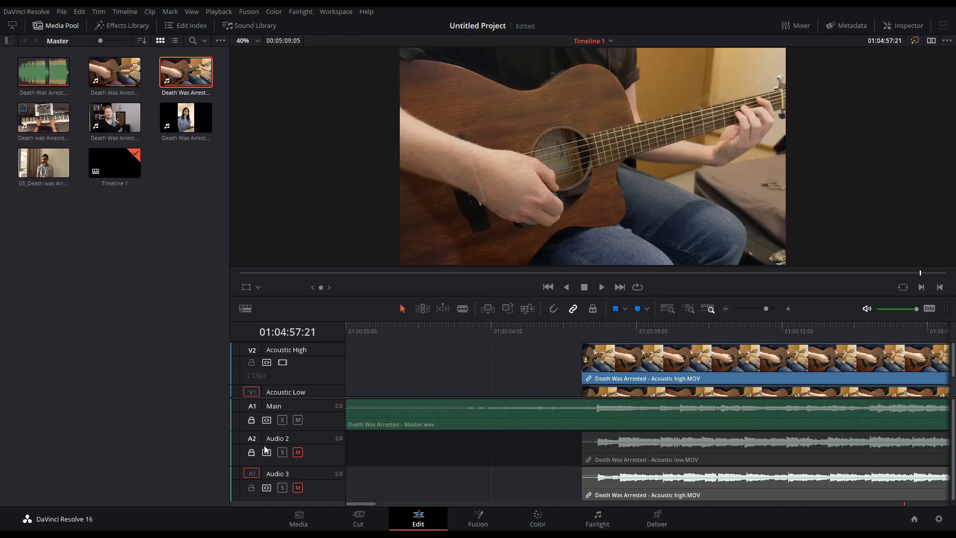
click(250, 488)
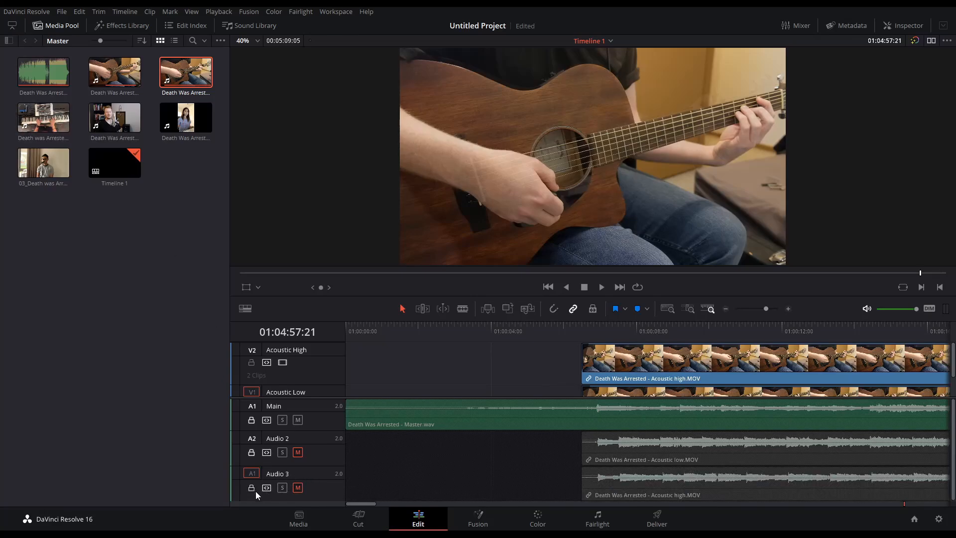
click(252, 488)
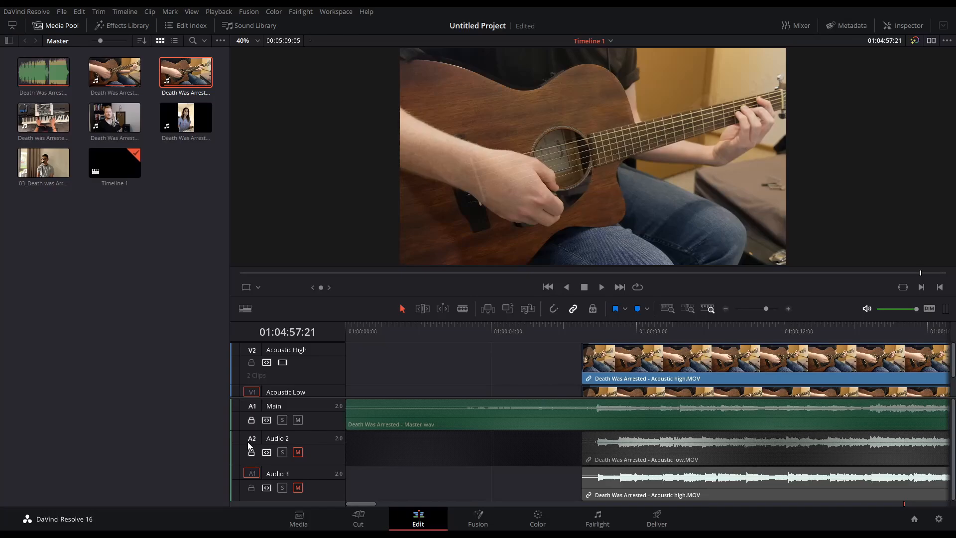
click(251, 452)
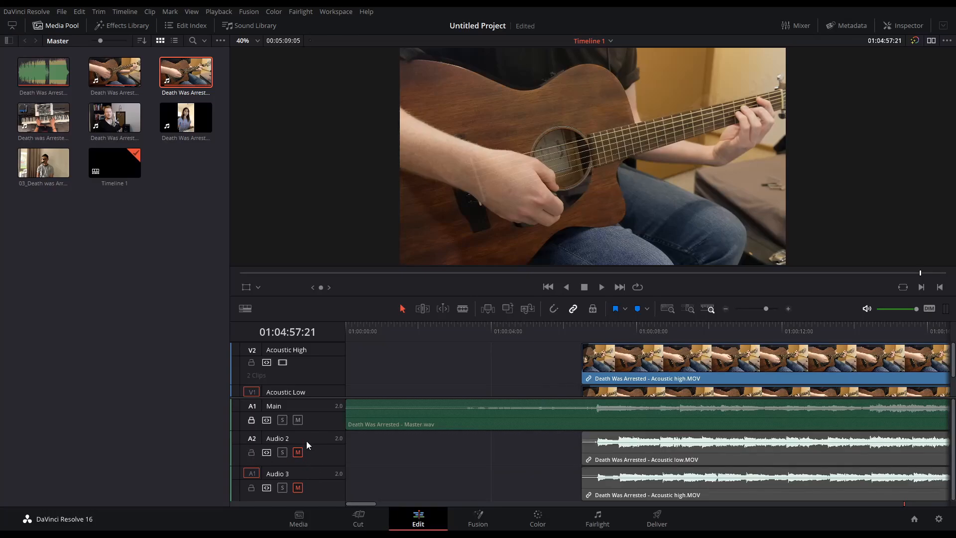
click(339, 387)
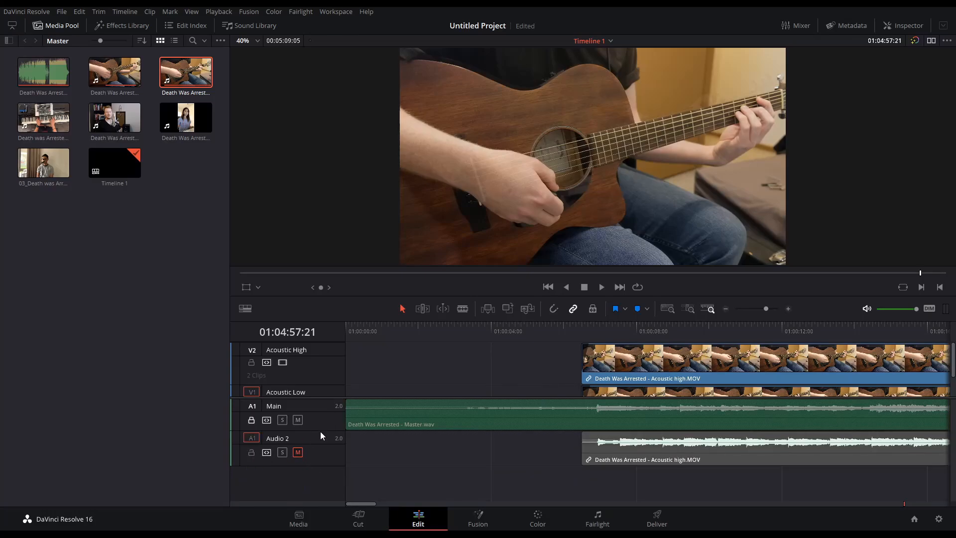
click(330, 385)
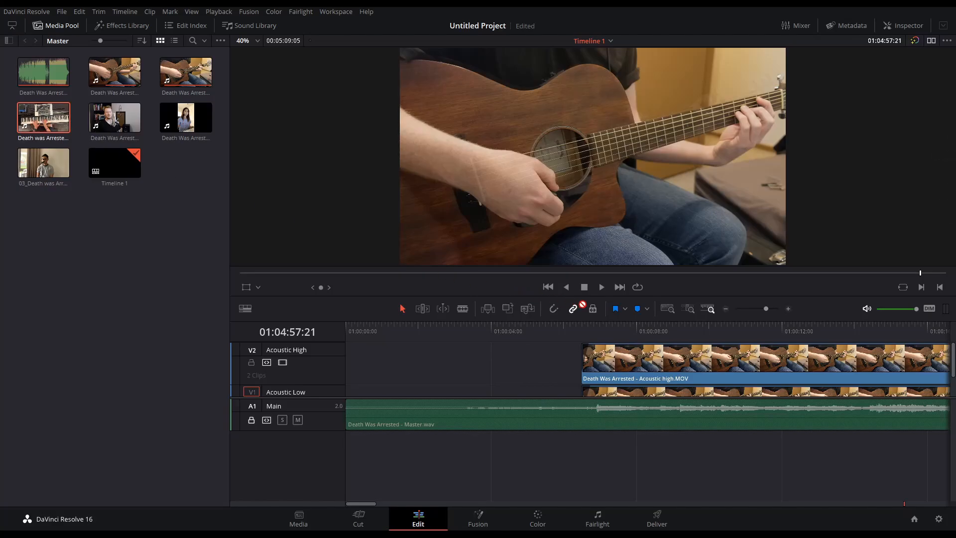
- Add Death was Arrested.m4v on a new video track above Acoustic High, starting at about 01:00:04:16, with its audio below Main
drag(610, 331, 516, 353)
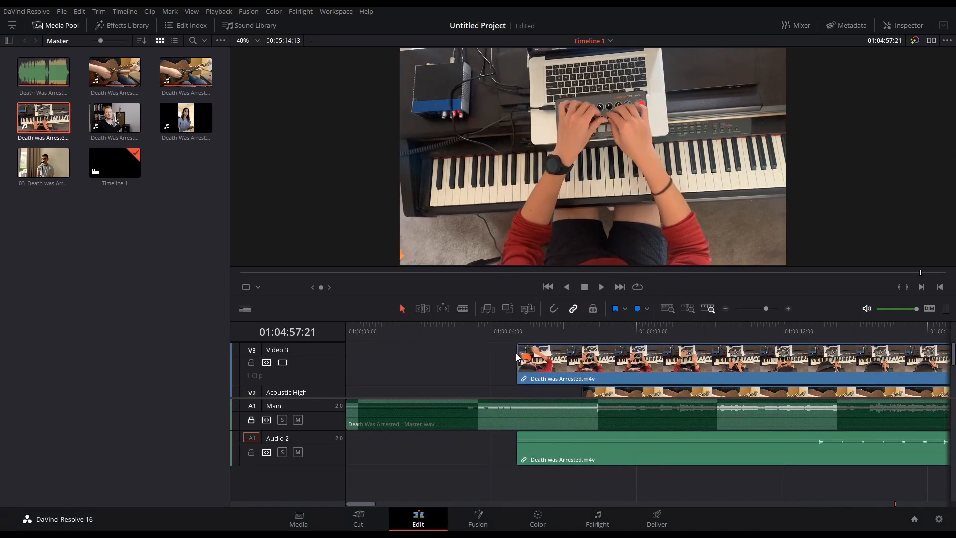
- Solo the Audio 2 track and play the keyboard clip from about 01:00:28 to check its audio
scroll(510, 397, down, 5)
scroll(509, 397, down, 5)
scroll(510, 397, up, 4)
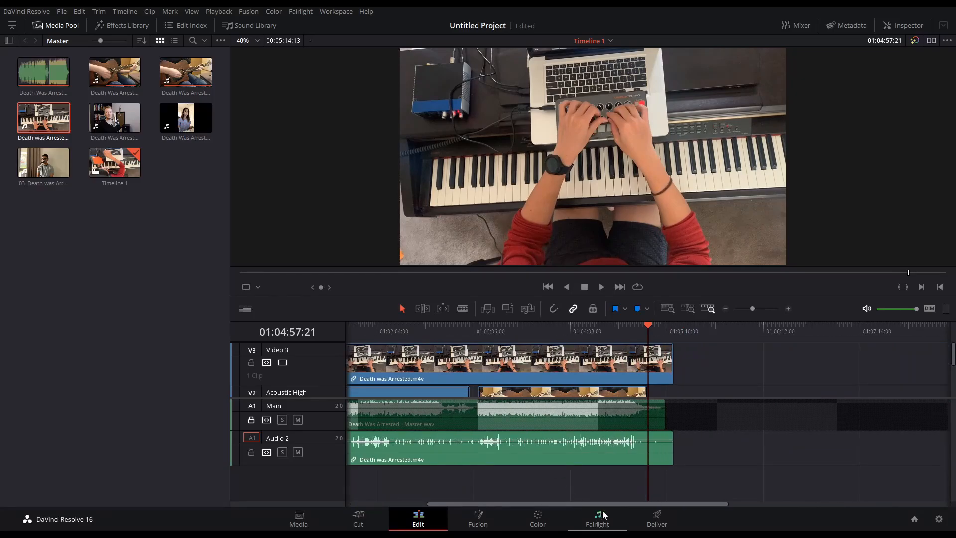
drag(635, 503, 508, 506)
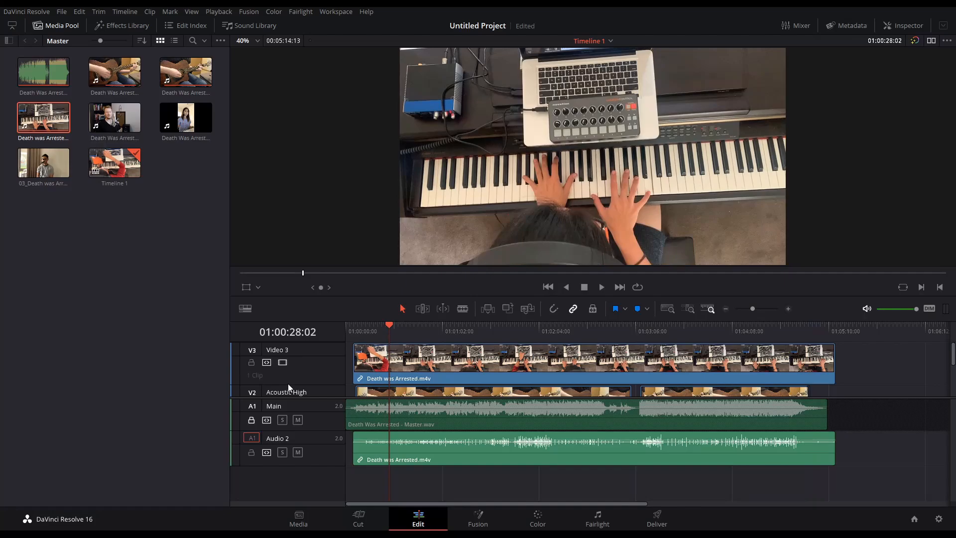
click(283, 452)
key(space)
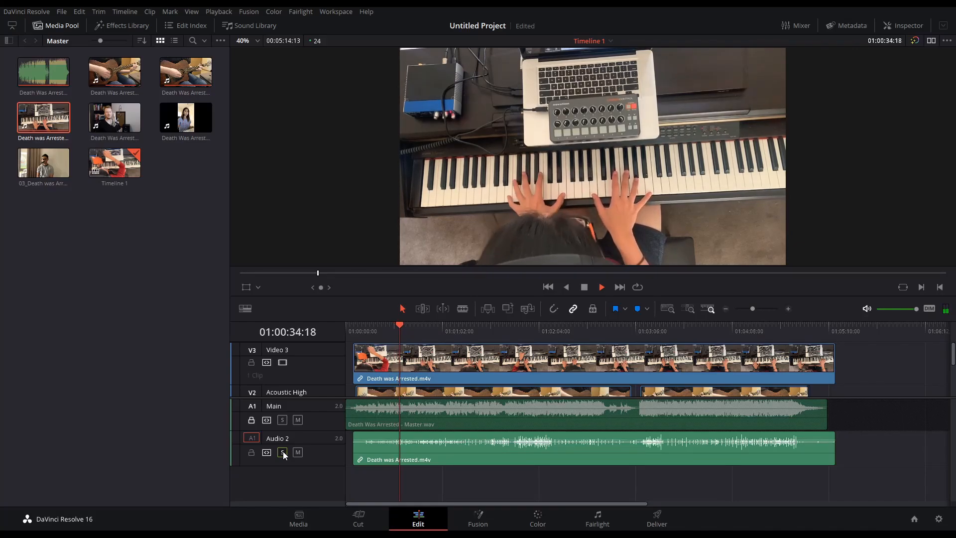
- Trim the start of the keyboard clip on Video 3 to about 01:00:12 and play its opening notes
scroll(377, 473, up, 6)
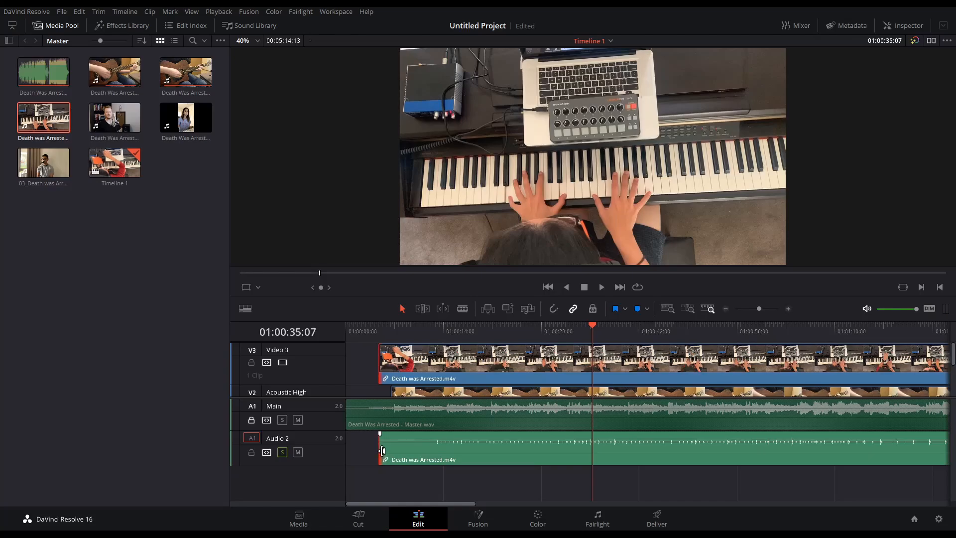
drag(380, 450, 430, 445)
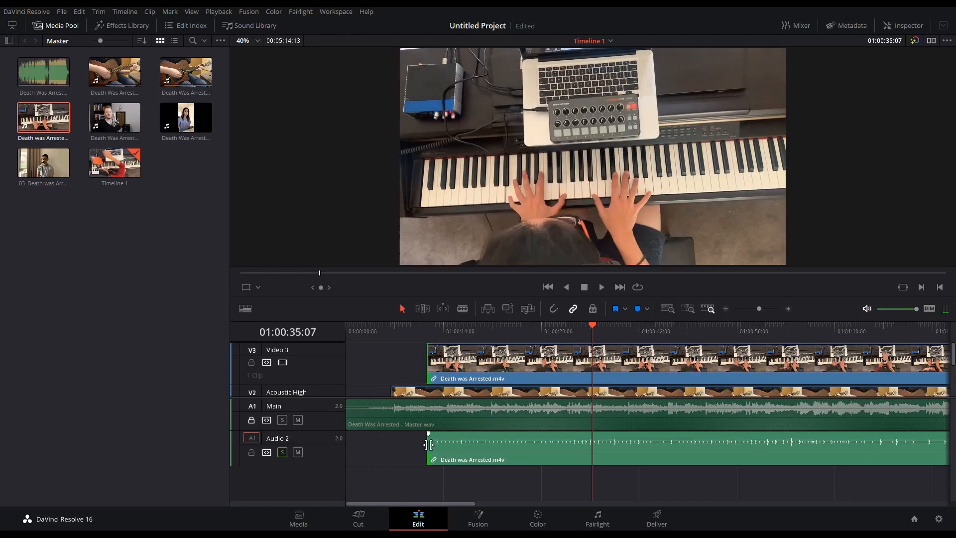
click(422, 327)
key(space)
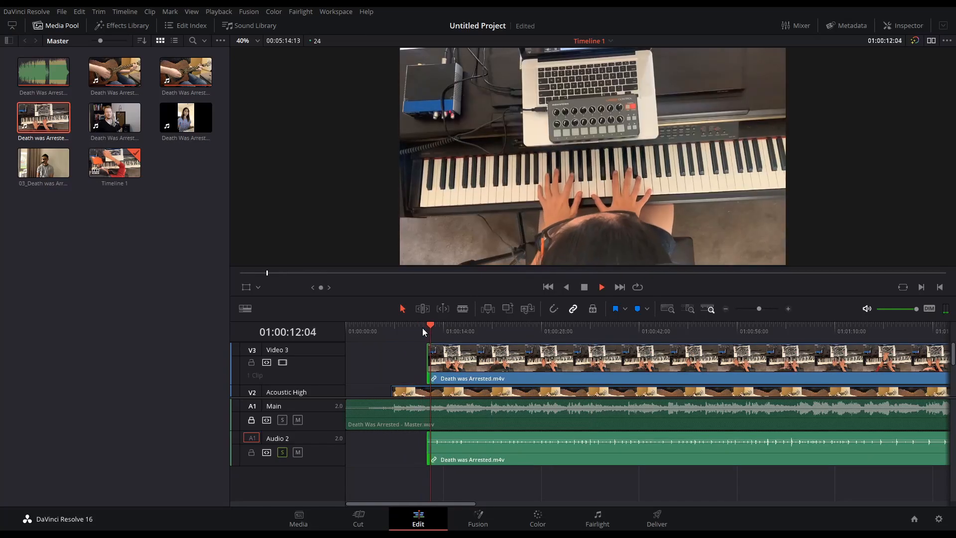
key(space)
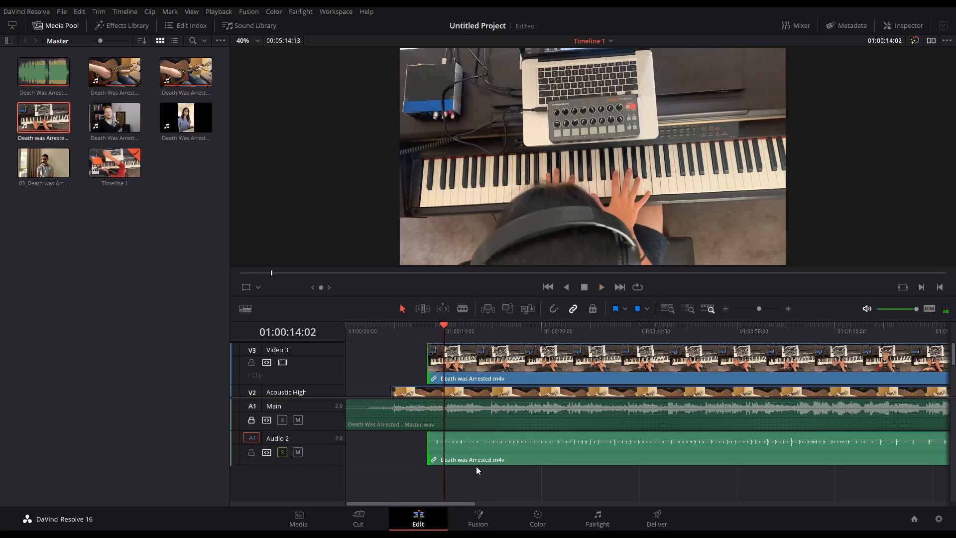
- Move the keyboard clip earlier to start at about 01:00:05:12, roughly matching its first note with the master waveform
drag(488, 451, 452, 450)
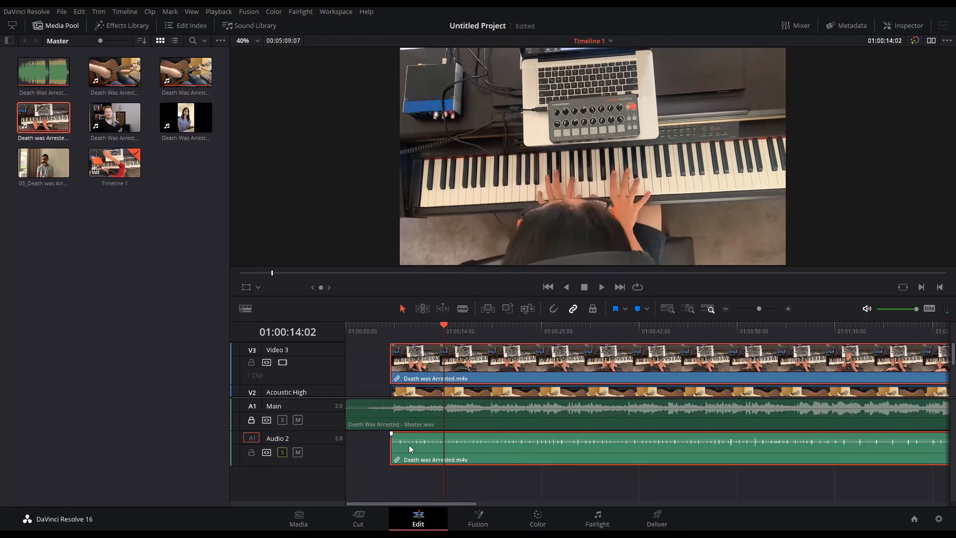
scroll(409, 445, up, 5)
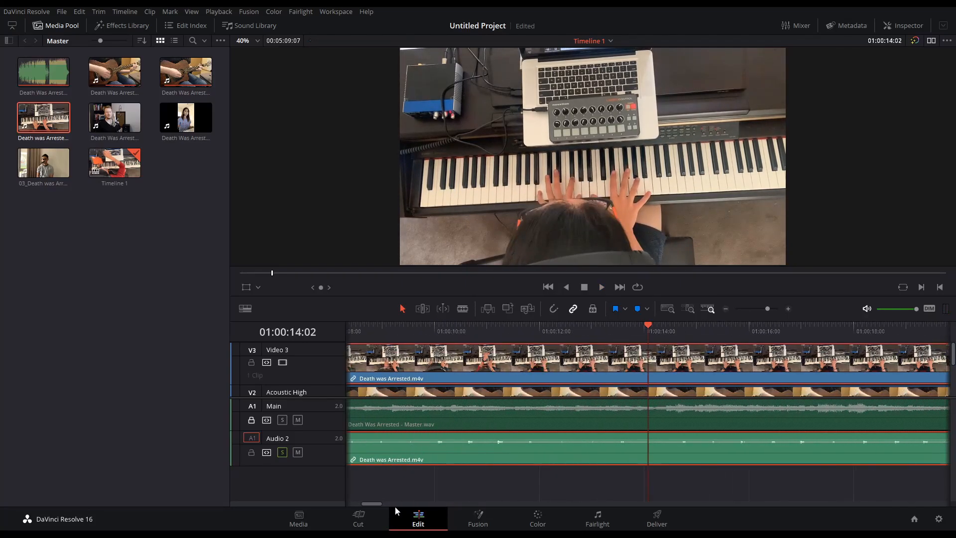
drag(374, 503, 363, 503)
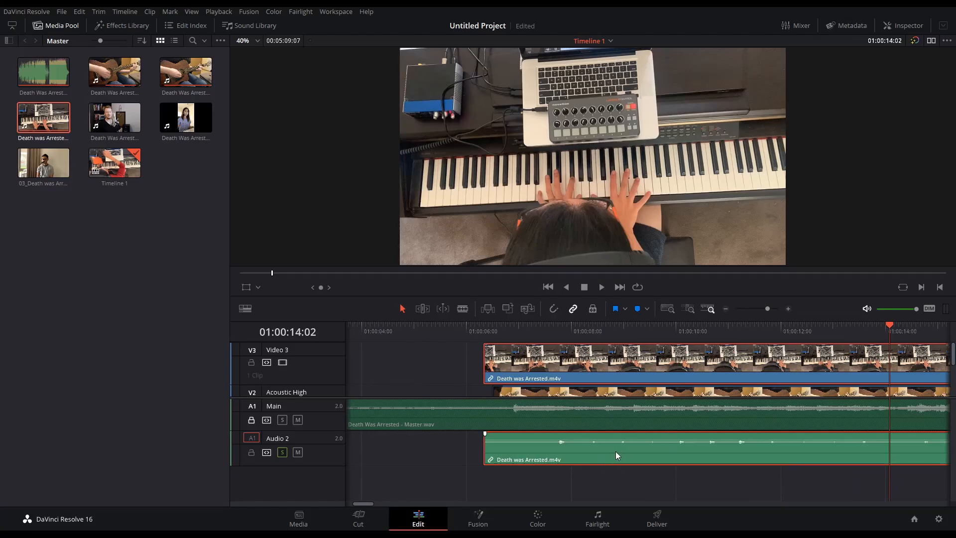
drag(616, 451, 569, 446)
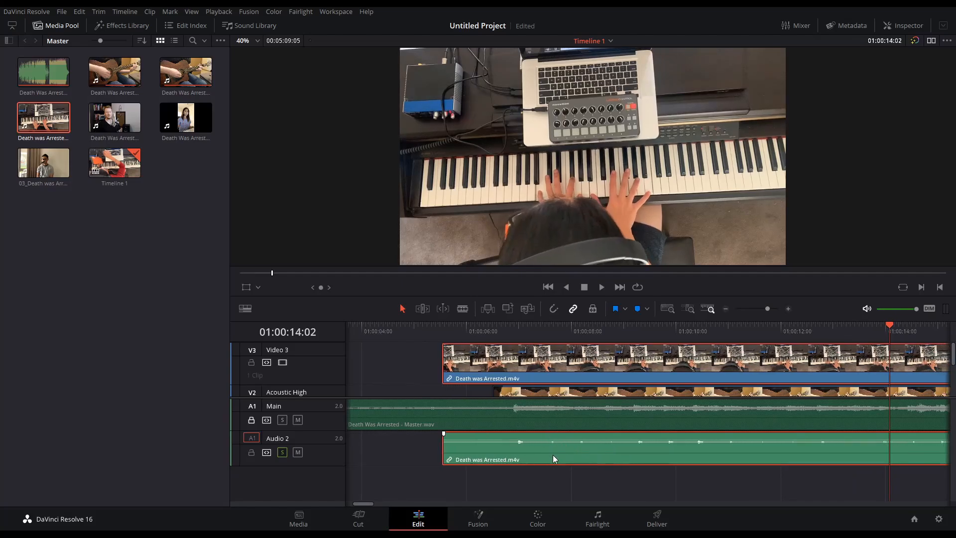
- Nudge the keyboard clip slightly earlier so its first note lines up with the master's at about 01:00:07, and play that passage
click(507, 331)
scroll(555, 389, up, 4)
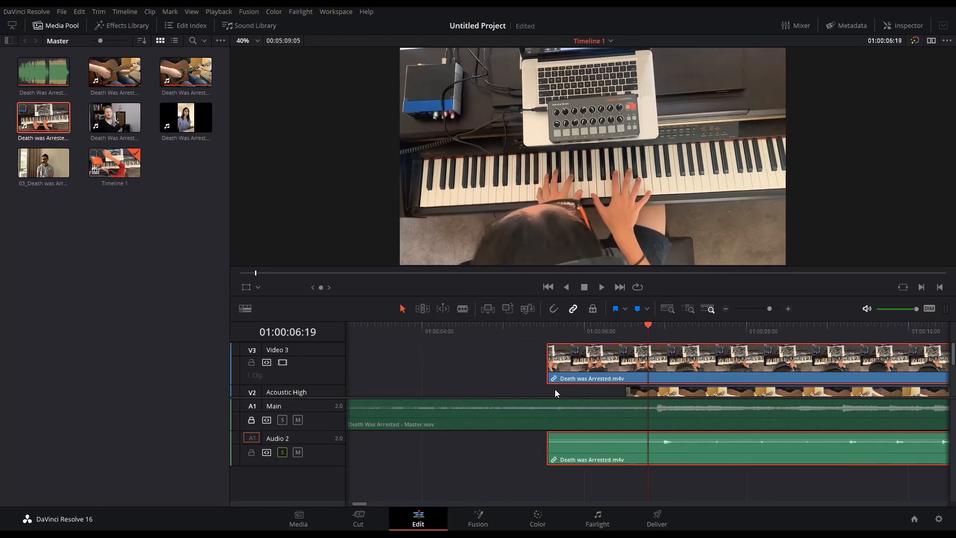
scroll(555, 390, up, 1)
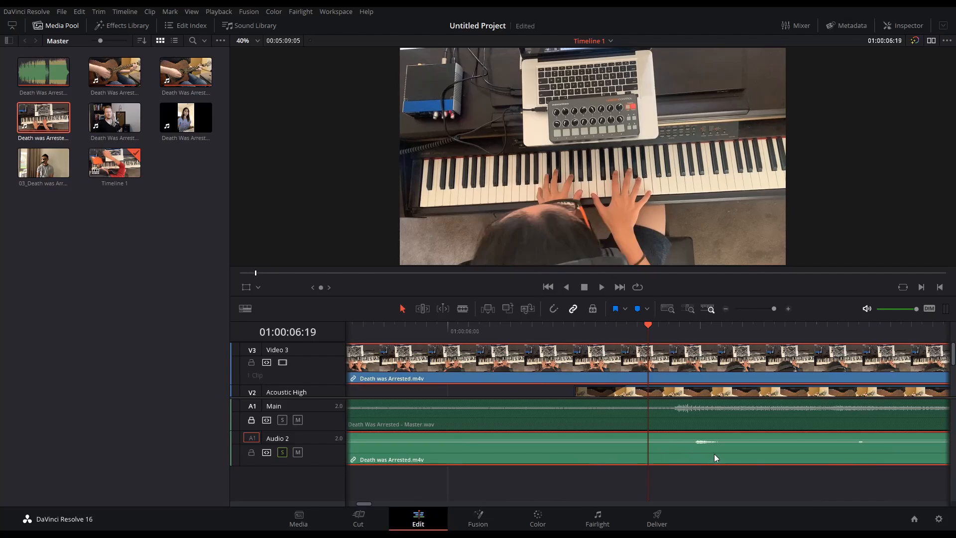
drag(713, 453, 692, 452)
click(439, 331)
key(space)
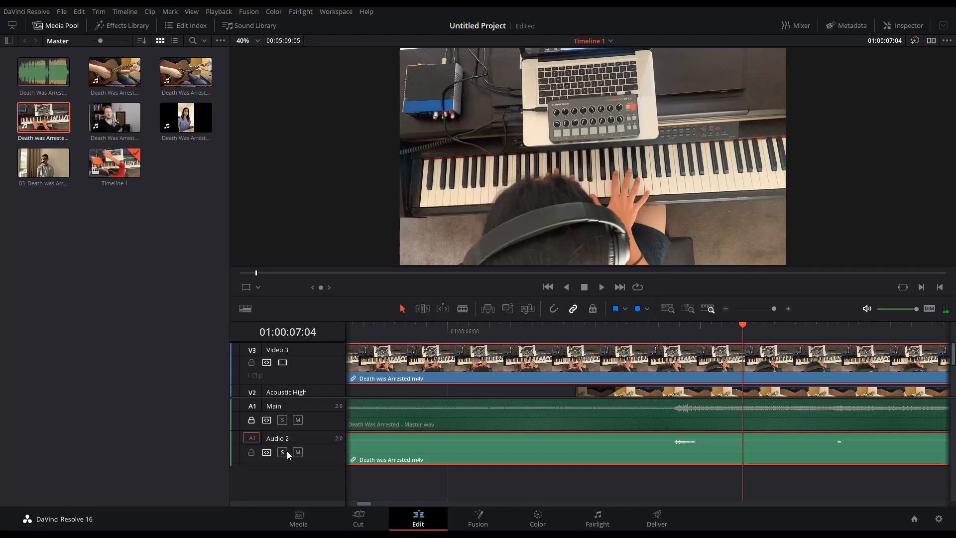
- Mute the Audio 2 track and play the keyboard video against the master audio through about 01:00:13
click(300, 453)
key(space)
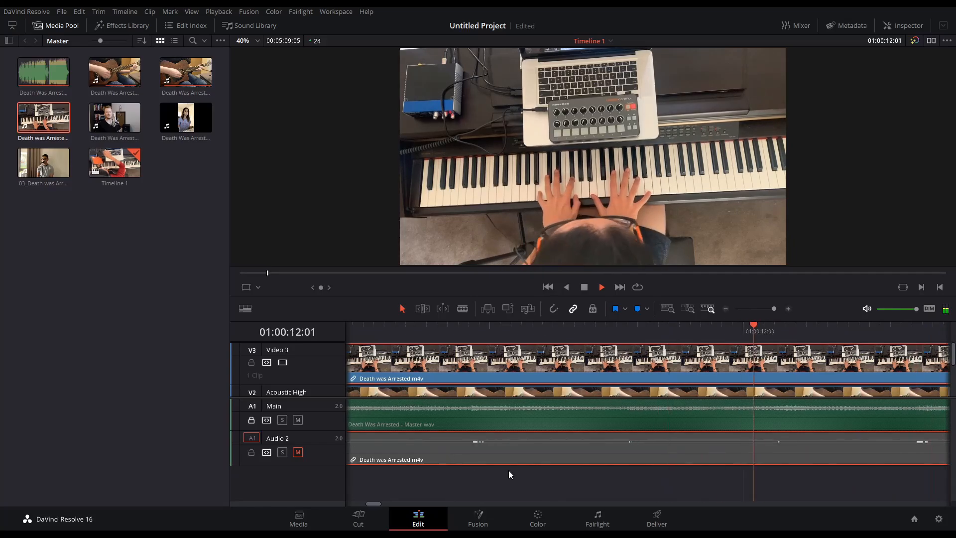
key(space)
- Trim the keyboard clip's start to about 01:00:06:06, just before the Acoustic High clip begins, and play the opening
key(ctrl+minus)
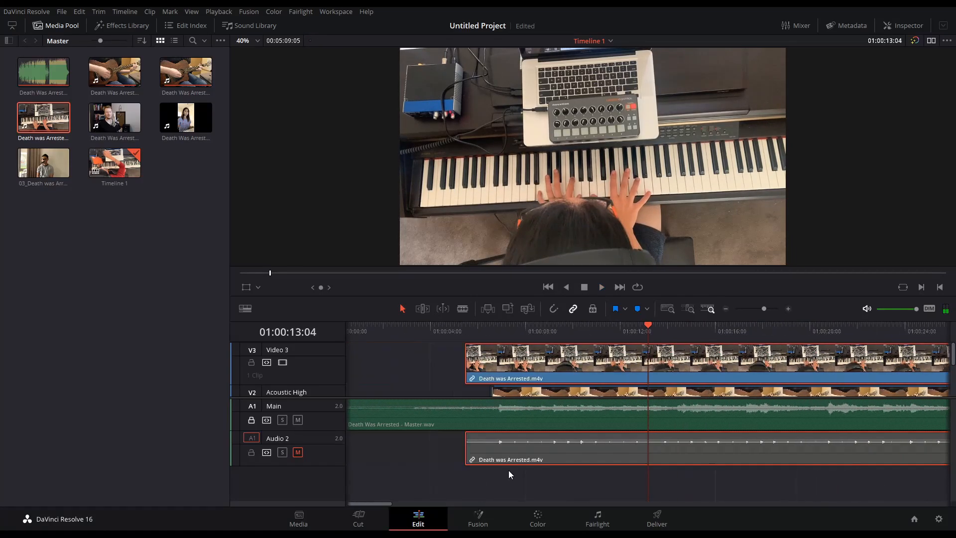
key(ctrl+minus)
key(ctrl+minus)
click(363, 332)
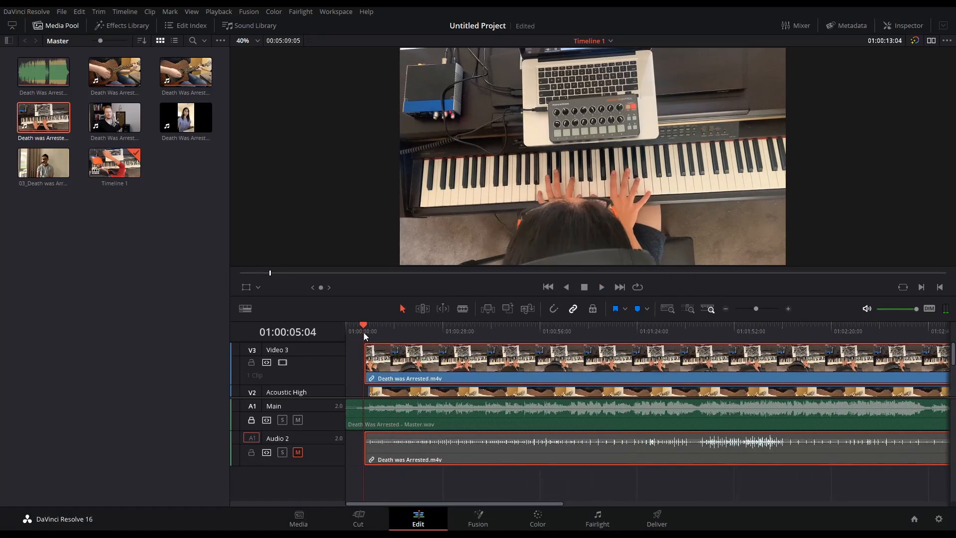
scroll(410, 407, up, 1)
scroll(410, 408, up, 5)
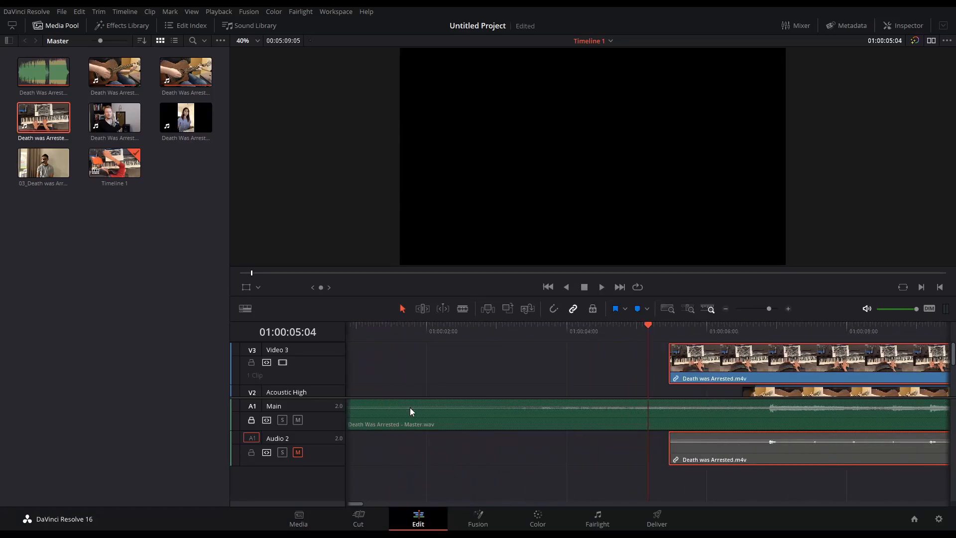
drag(354, 505, 359, 504)
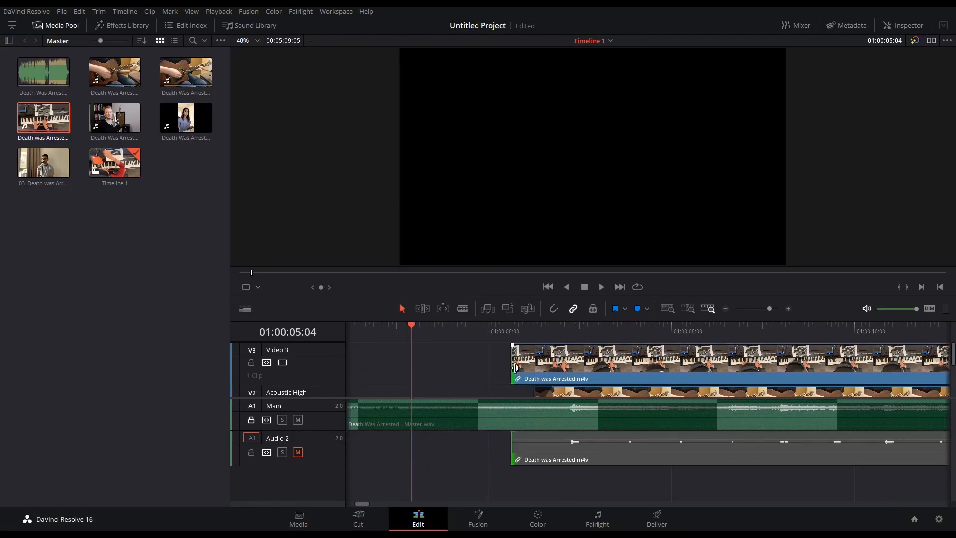
click(477, 331)
key(space)
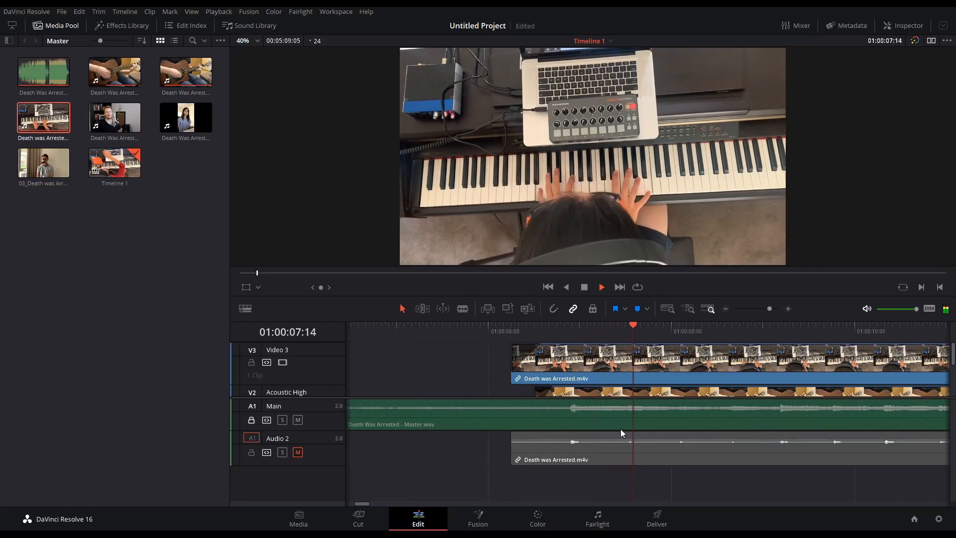
scroll(622, 429, down, 10)
key(space)
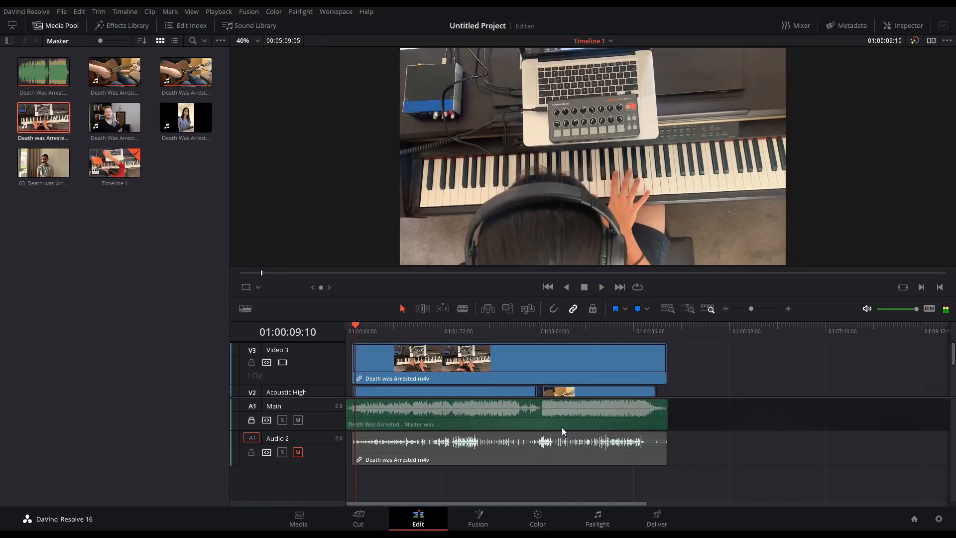
- Play the break from about 01:03:00 against the master, and replay it from 01:03:02:16 with Audio 2 unmuted and soloed
key(space)
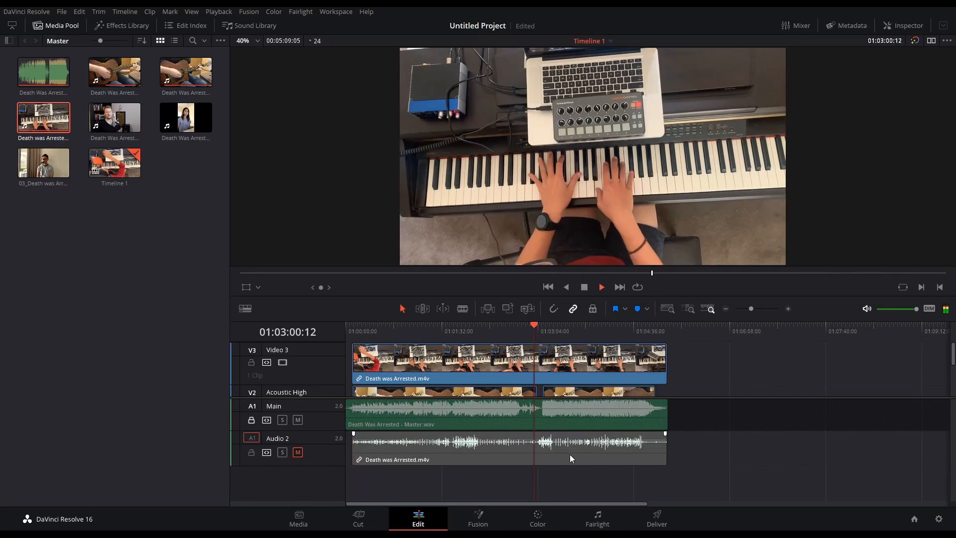
scroll(570, 454, up, 10)
scroll(575, 457, up, 2)
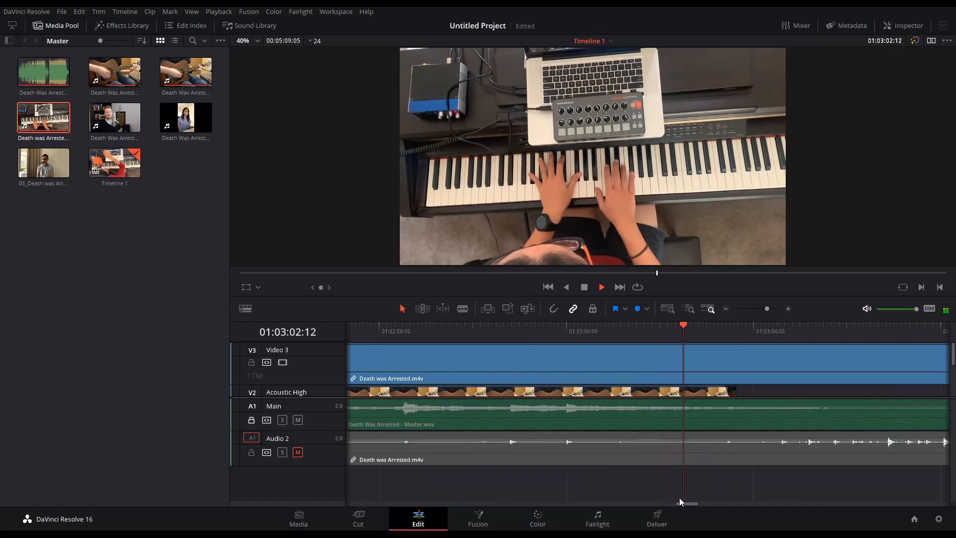
drag(682, 503, 692, 502)
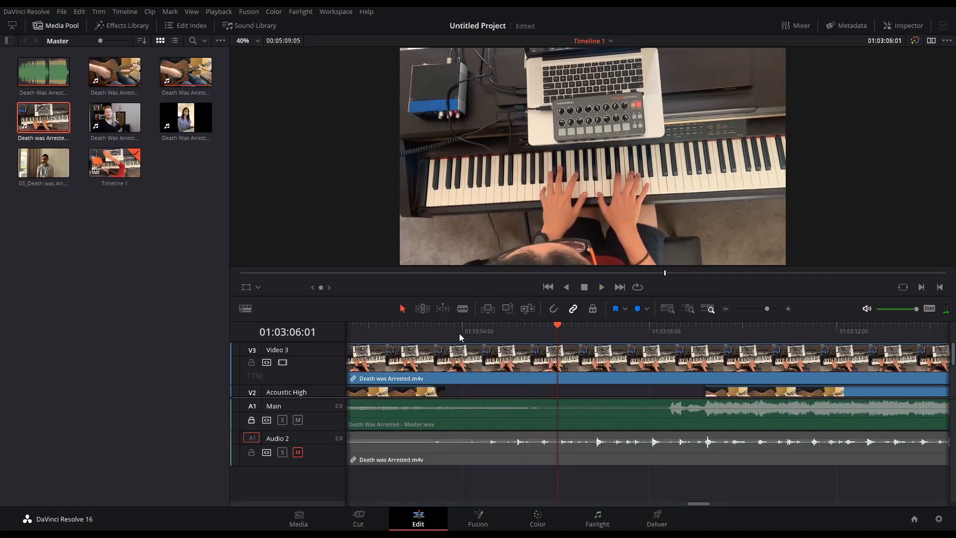
click(401, 330)
click(298, 452)
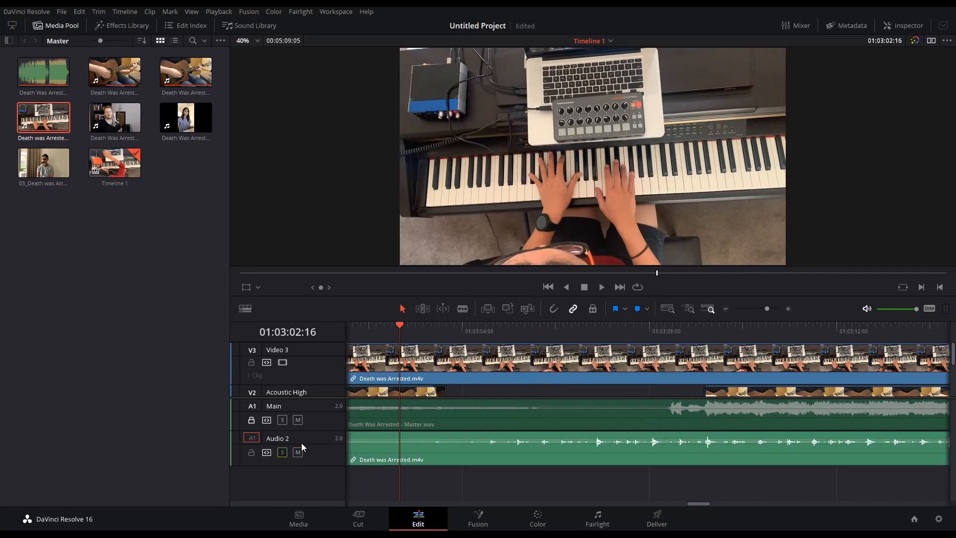
key(space)
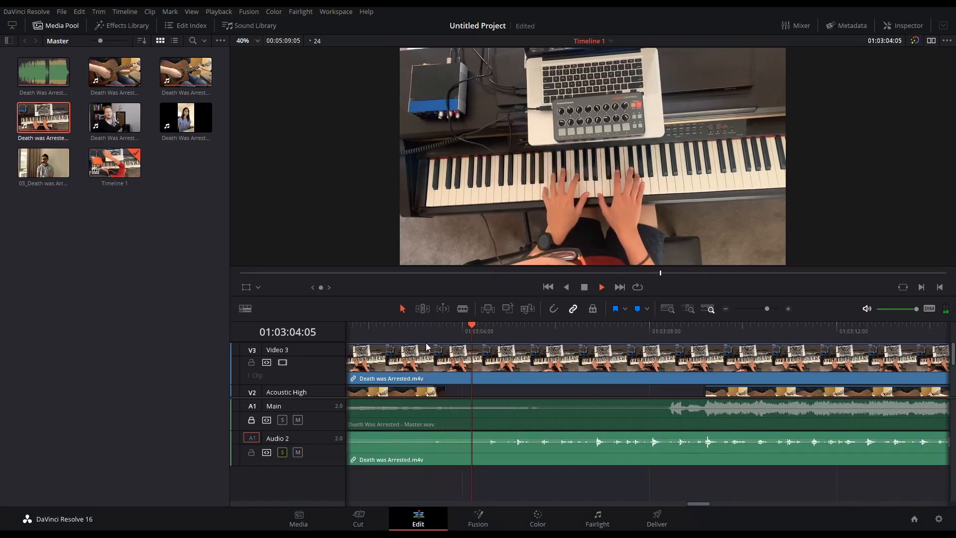
key(space)
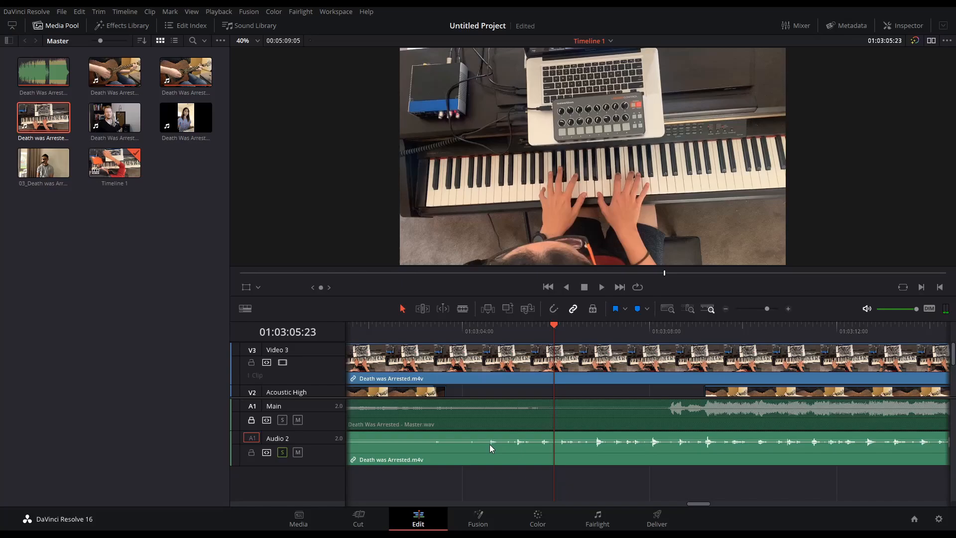
- Split the keyboard clip at about 01:03:04:13 and move its second part to start with the second Acoustic High clip near 01:03:09
key(b)
click(488, 444)
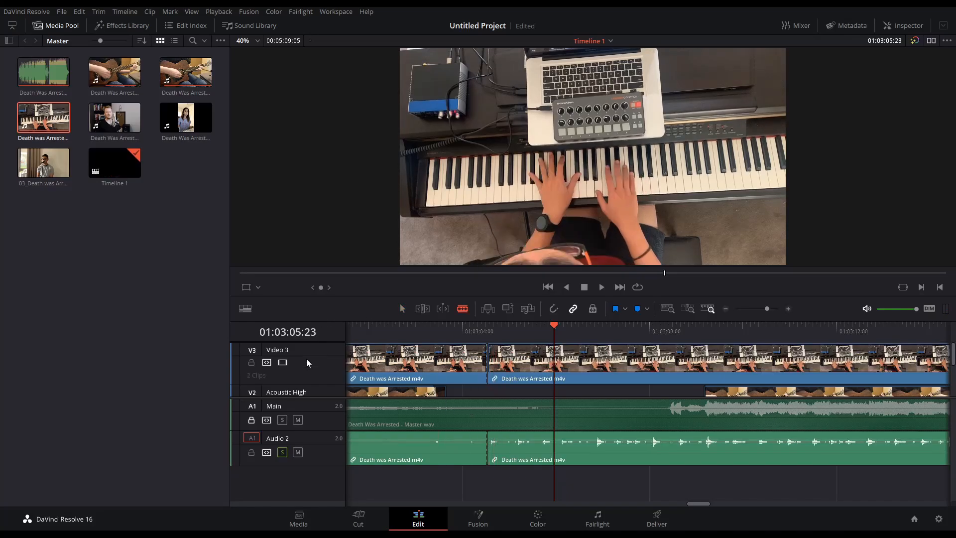
drag(583, 376, 770, 366)
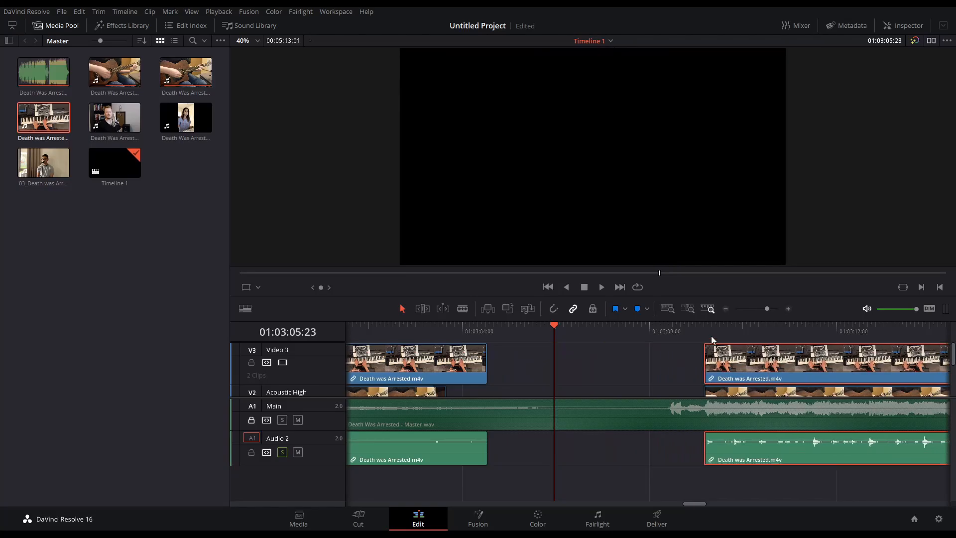
- Mute Audio 2 and play the second keyboard part from about 01:03:08:15 to check its sync against the master audio
click(711, 334)
scroll(706, 347, up, 7)
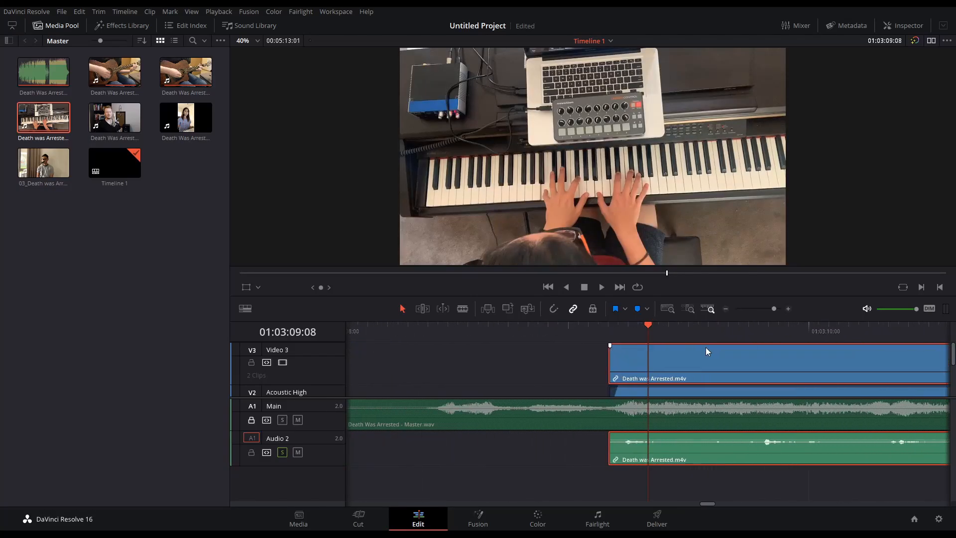
scroll(642, 349, down, 4)
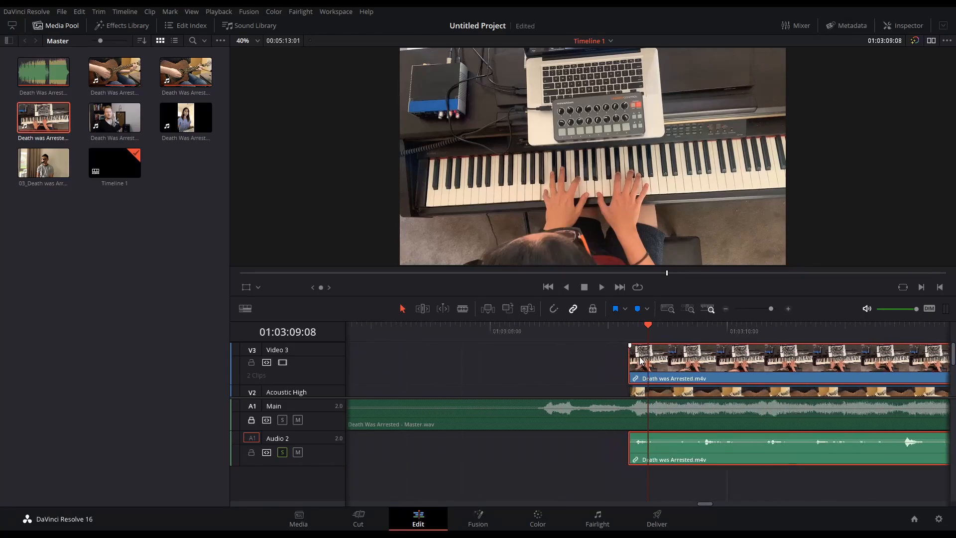
drag(574, 338, 539, 338)
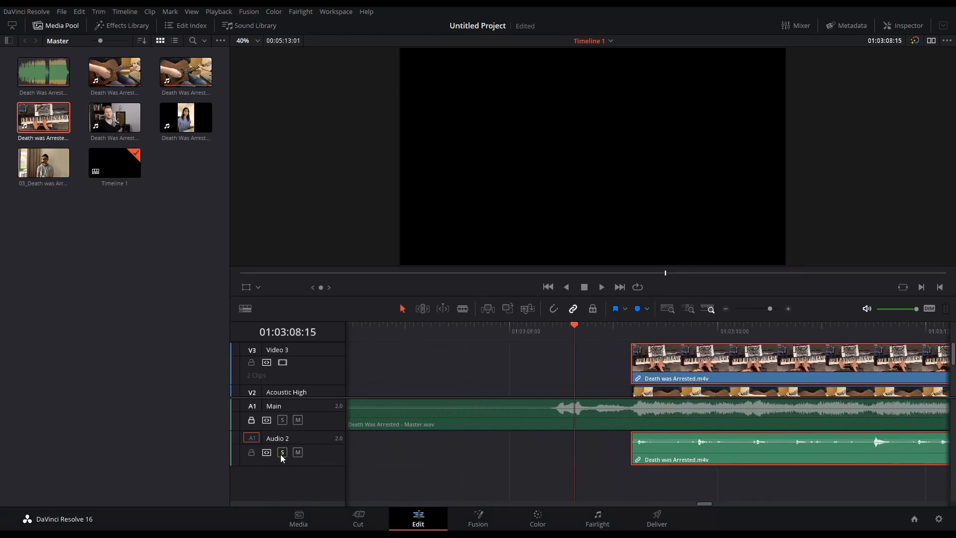
click(297, 452)
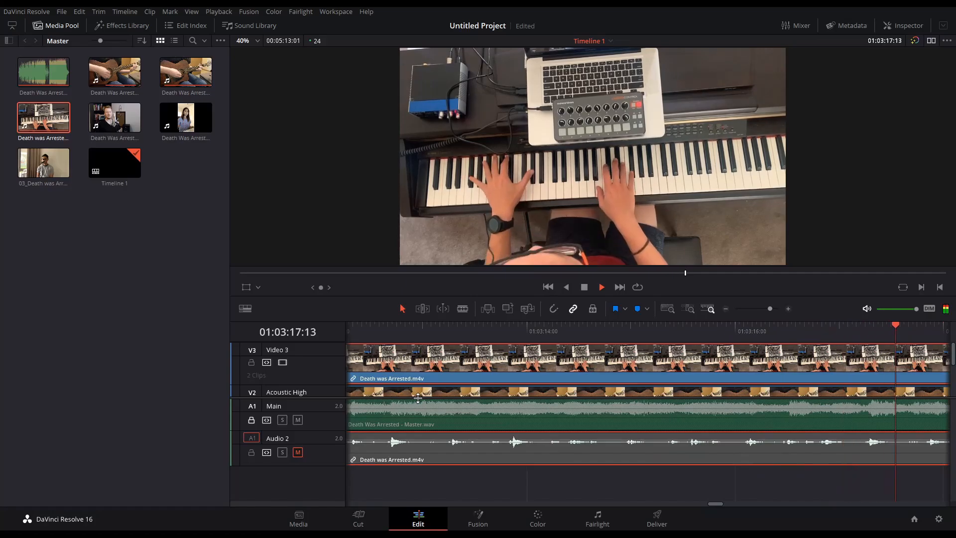
key(ctrl+minus)
key(space)
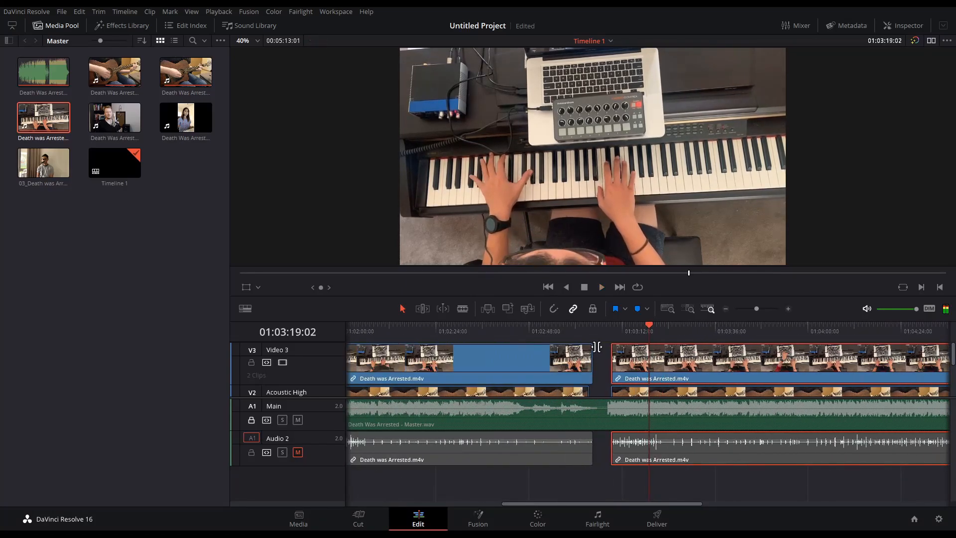
click(611, 329)
scroll(613, 335, left, 5)
scroll(613, 335, left, 3)
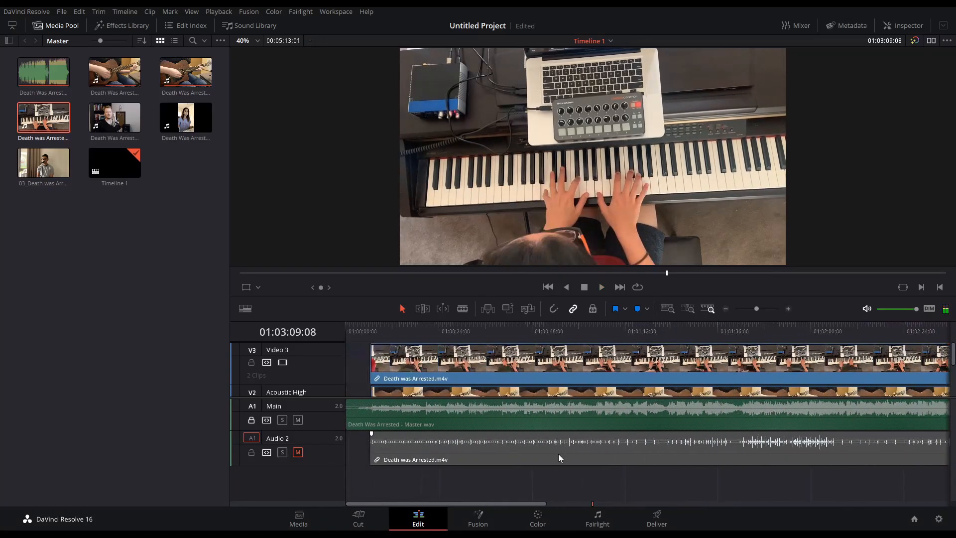
- Fine-adjust the start of the second keyboard part to line up with the start of the second Acoustic High clip near 01:03:09
drag(526, 503, 698, 502)
scroll(693, 417, up, 10)
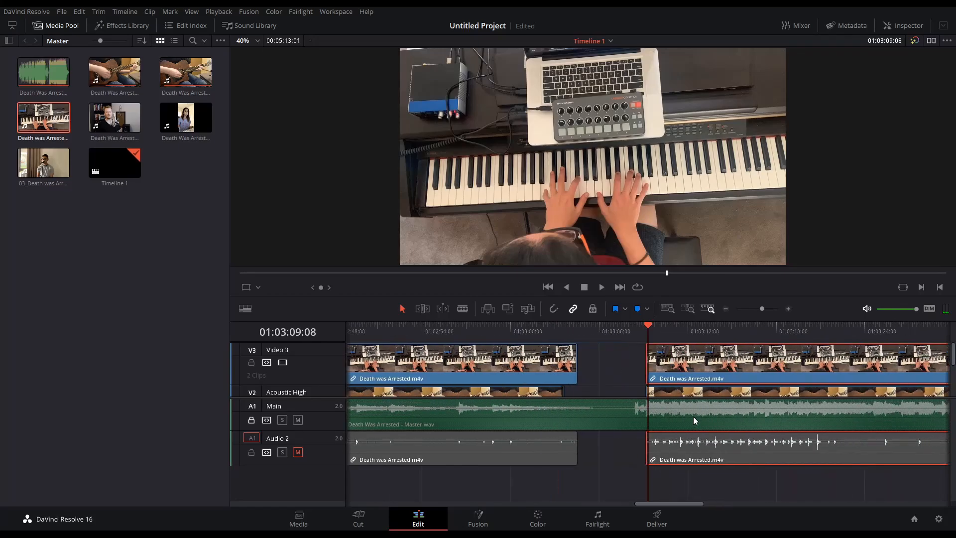
drag(652, 452, 621, 454)
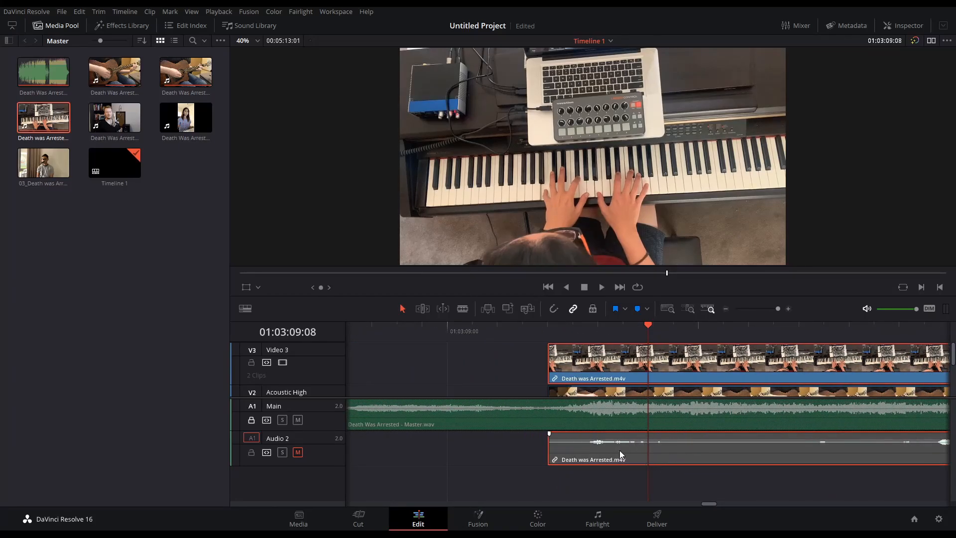
scroll(619, 445, down, 3)
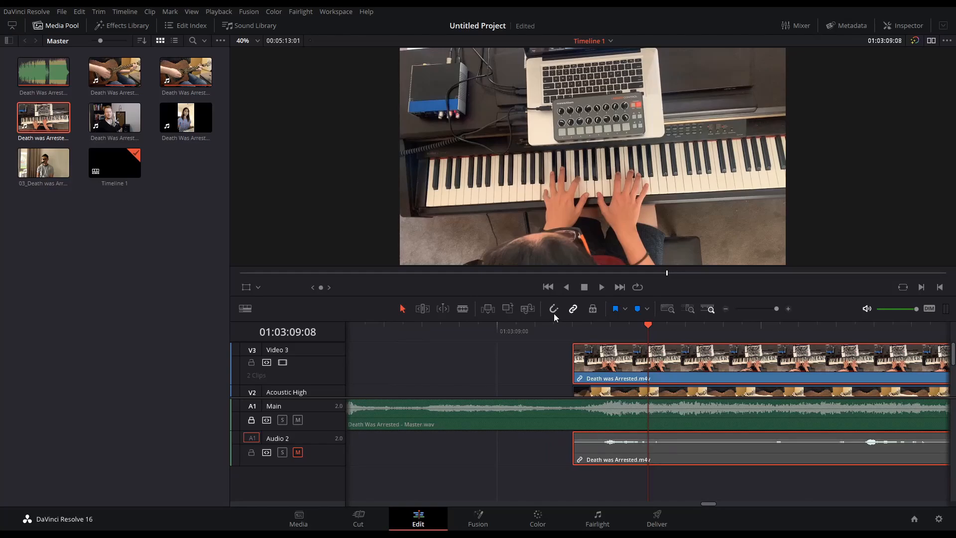
mouse_move(568, 362)
mouse_down()
mouse_move(502, 368)
mouse_move(571, 366)
mouse_up()
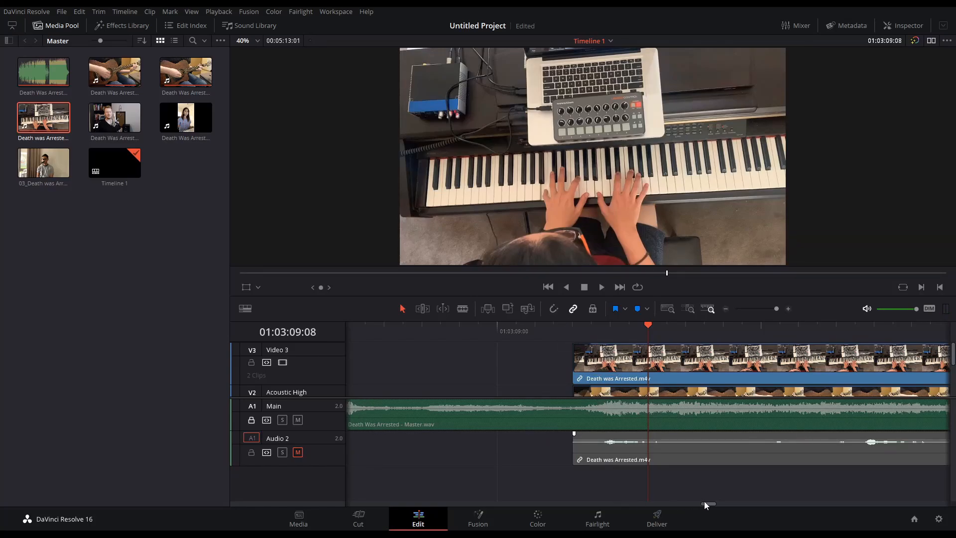
- Trim the end of the second keyboard part back to the end of the master audio
scroll(707, 452, down, 10)
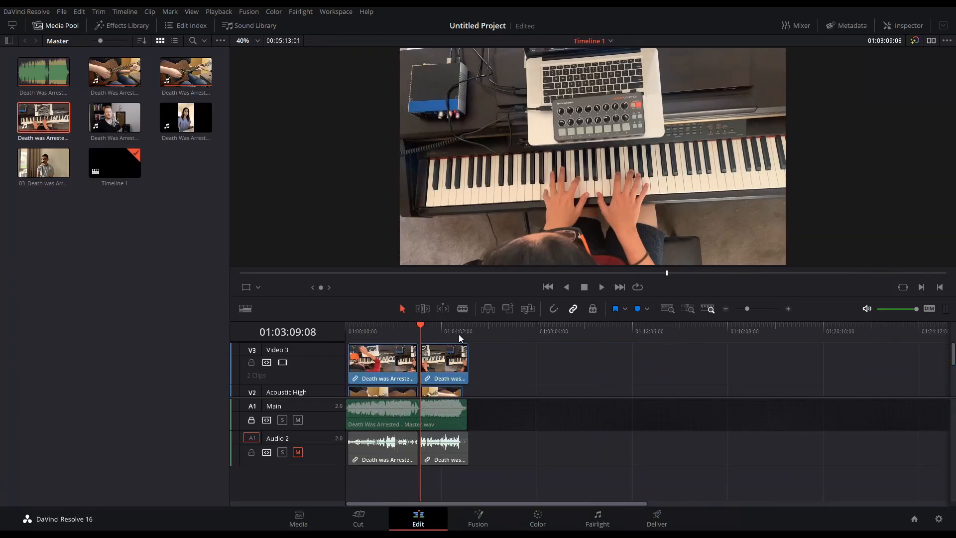
drag(458, 334, 466, 335)
scroll(489, 398, up, 4)
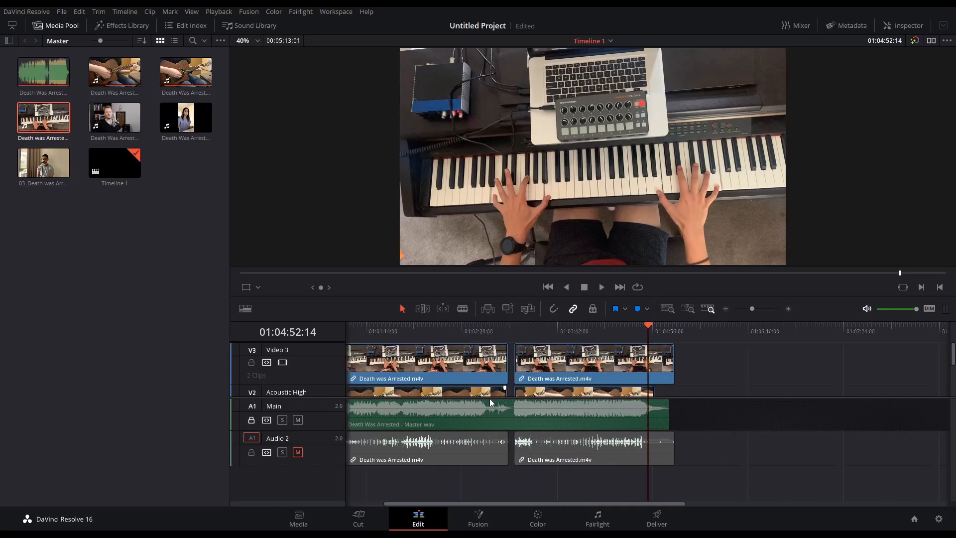
scroll(489, 398, up, 5)
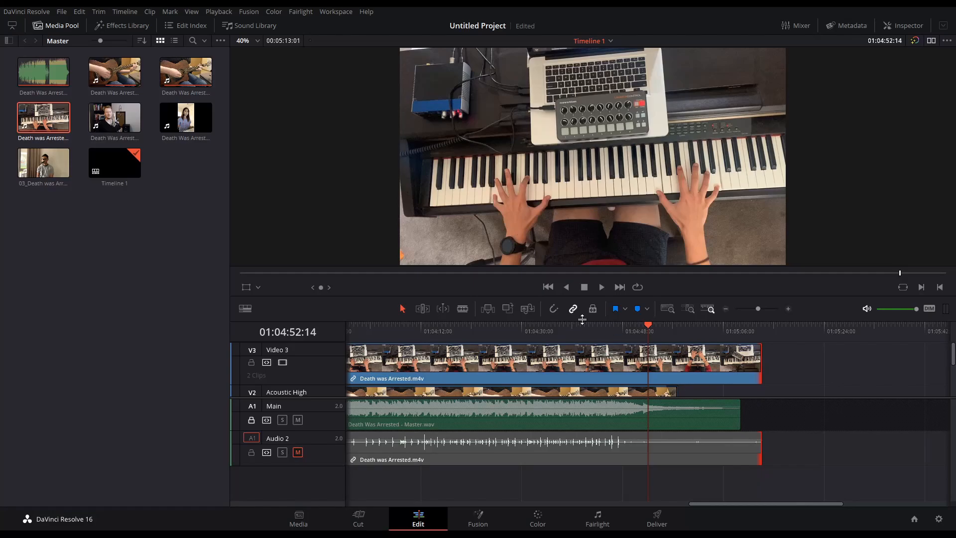
drag(756, 365, 733, 367)
drag(733, 367, 735, 367)
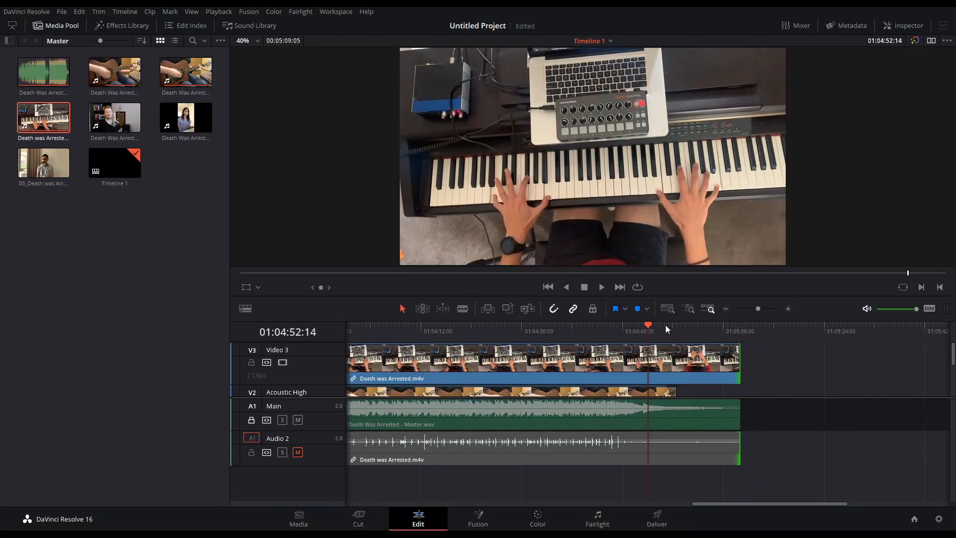
- Trim the end of the second keyboard part to about 01:05:00:11, add a short video fade-out there and briefly play the ending
drag(647, 323, 680, 327)
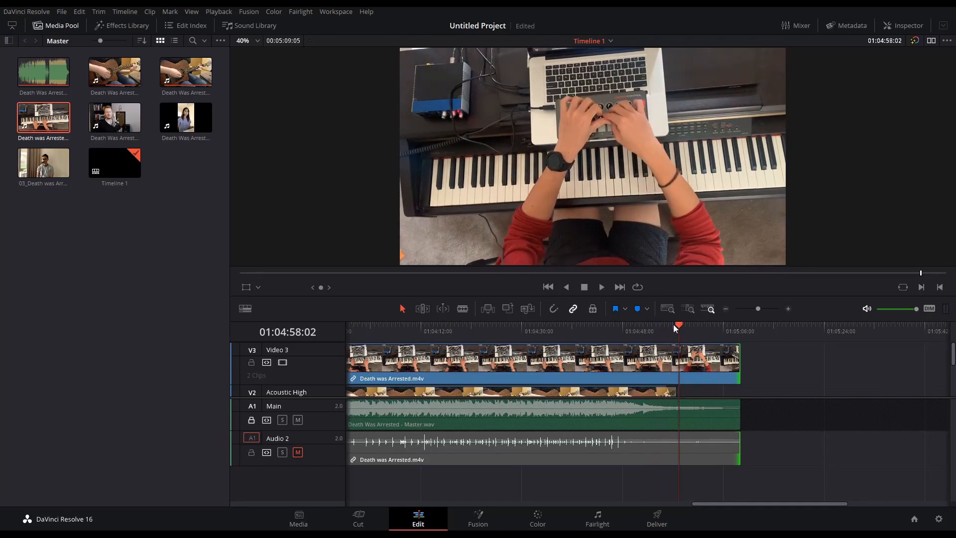
mouse_move(676, 325)
mouse_down()
mouse_move(727, 325)
mouse_move(691, 330)
mouse_up()
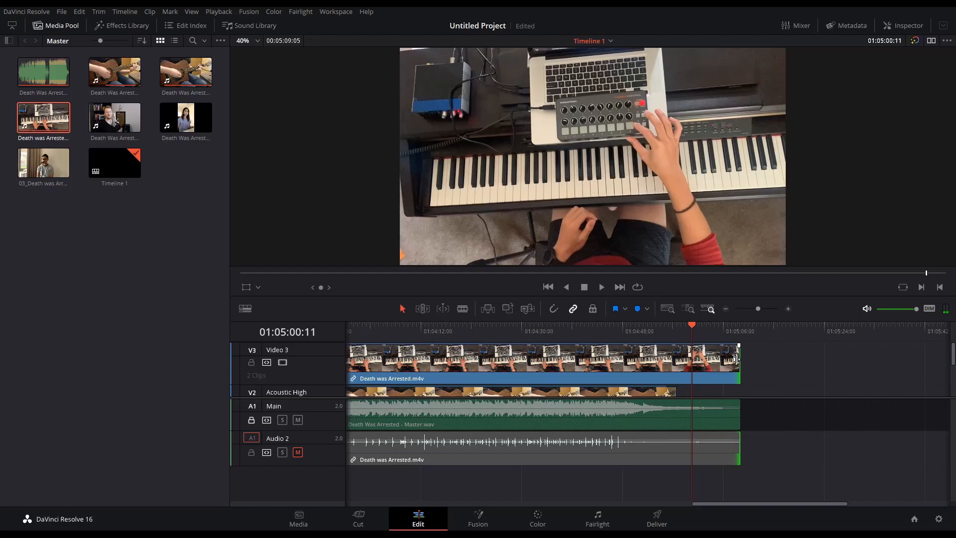
drag(735, 358, 694, 352)
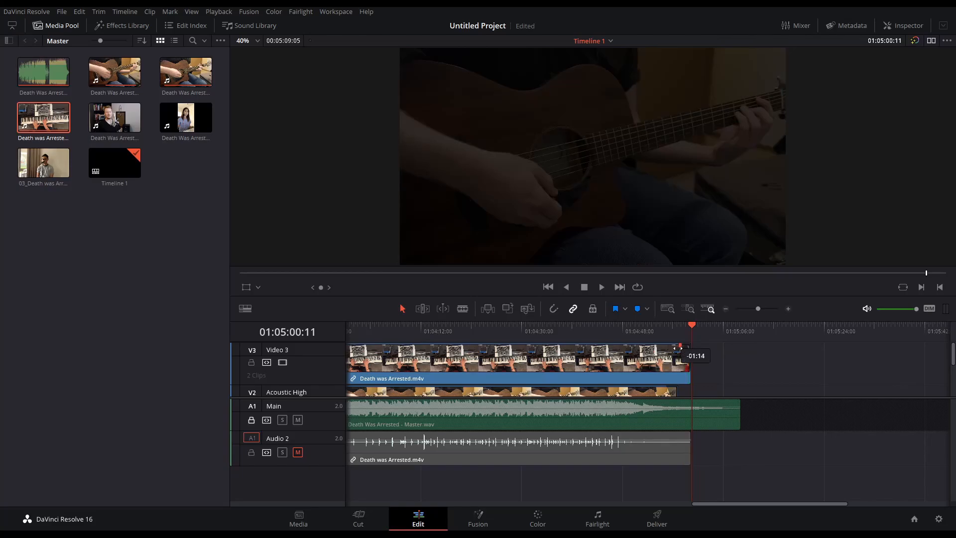
key(space)
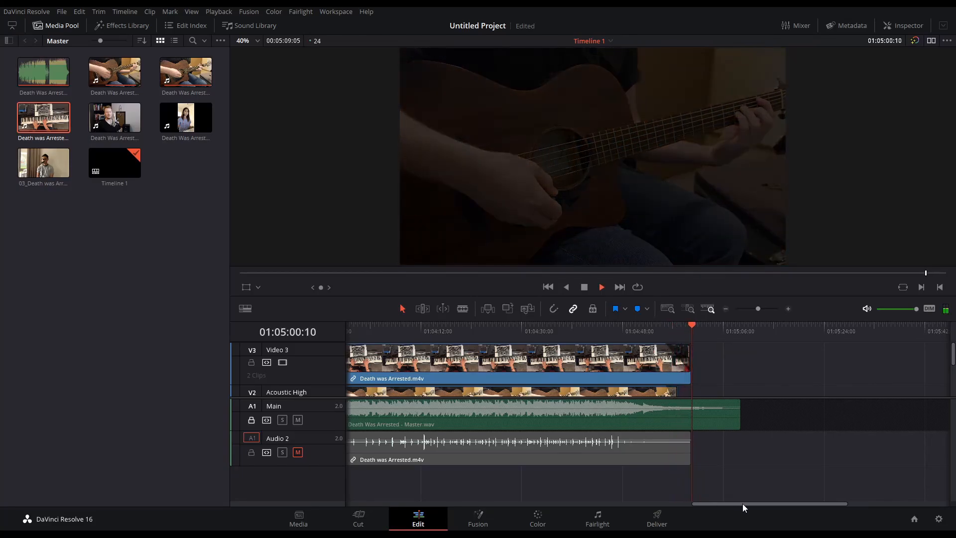
key(space)
drag(742, 504, 725, 504)
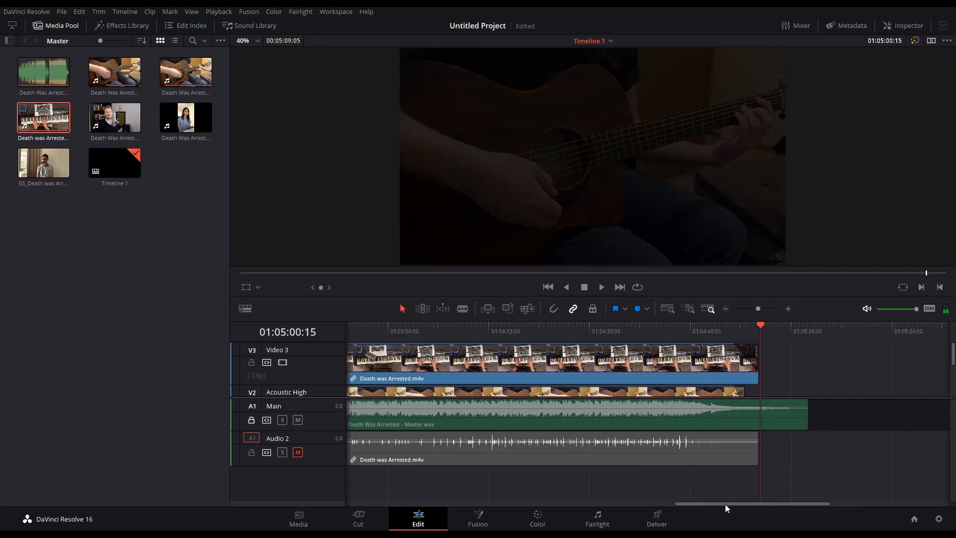
scroll(640, 460, down, 5)
scroll(349, 385, left, 3)
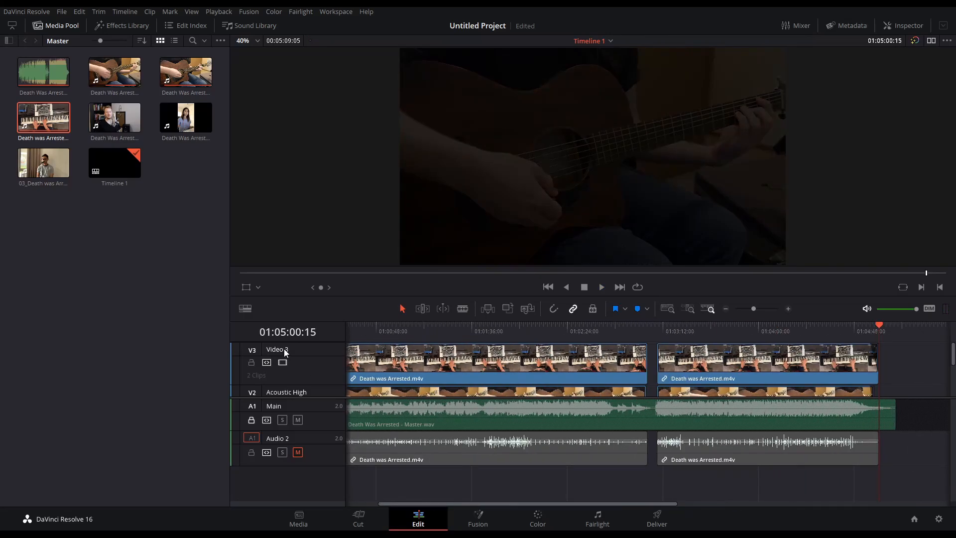
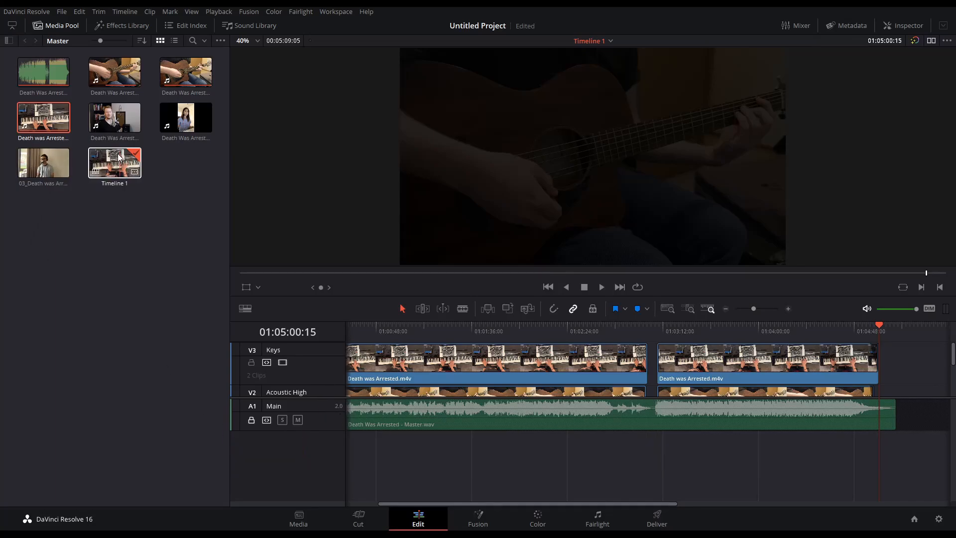
- Place Death Was Arrested - No Pop.MOV on a new video track above Keys, named after the singer, and enlarge the audio track area
drag(118, 121, 356, 350)
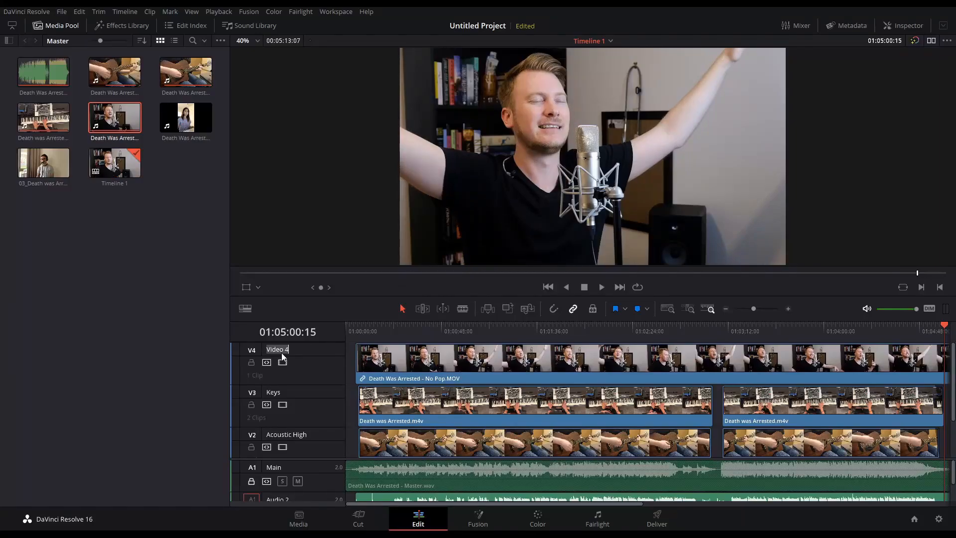
scroll(454, 384, down, 3)
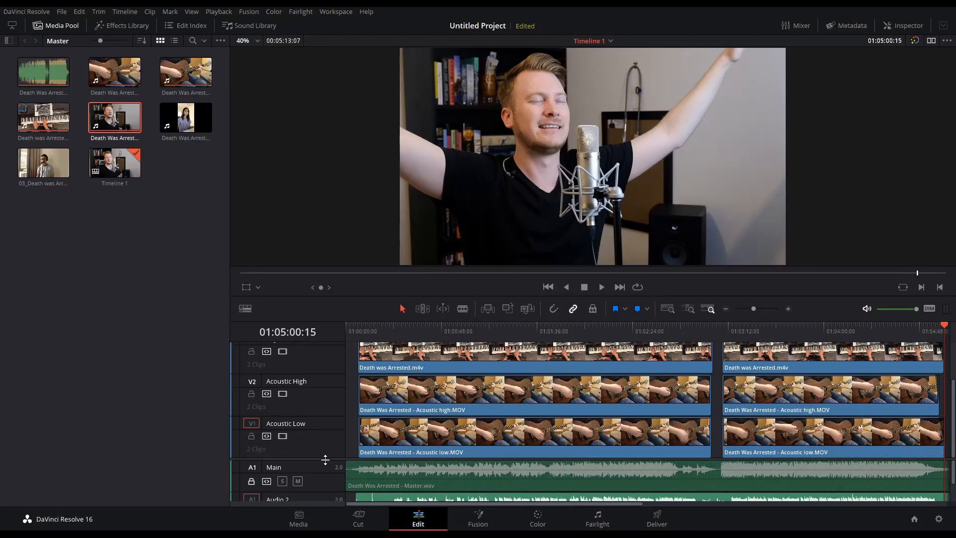
drag(325, 460, 324, 418)
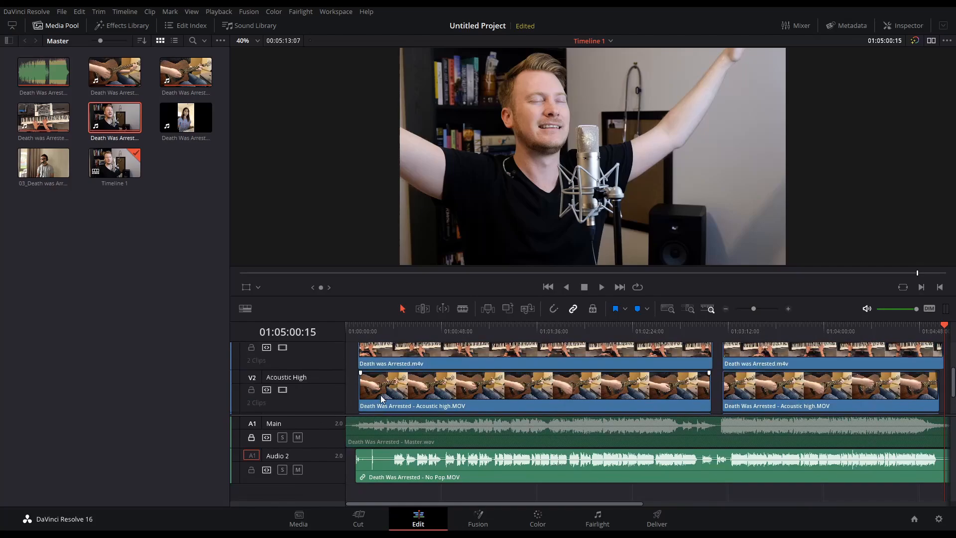
scroll(382, 398, up, 2)
- Reposition the vocal clip to start at about 01:00:11, lining up its singing with the Main audio
mouse_move(411, 363)
mouse_down()
mouse_move(422, 362)
mouse_move(401, 365)
mouse_up()
click(376, 333)
key(space)
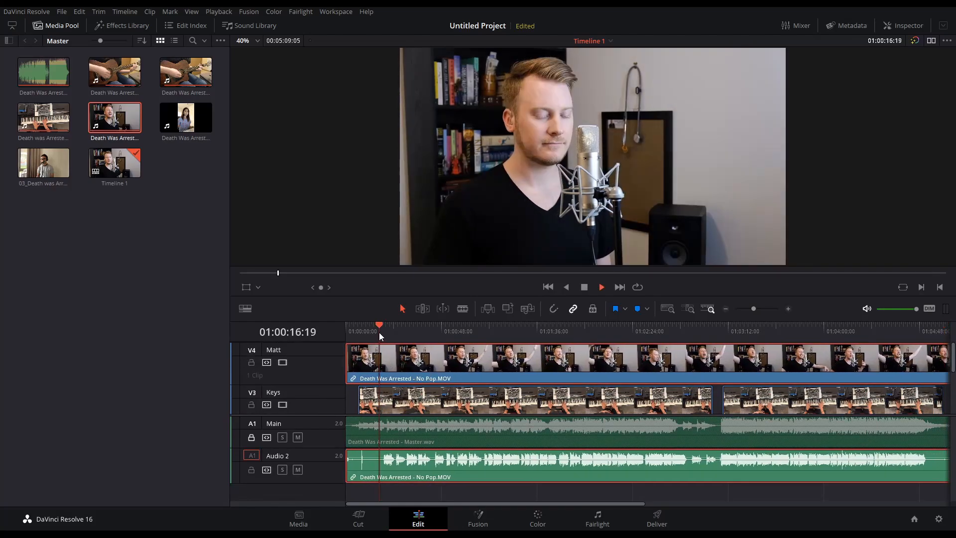
key(ctrl+equal)
key(space)
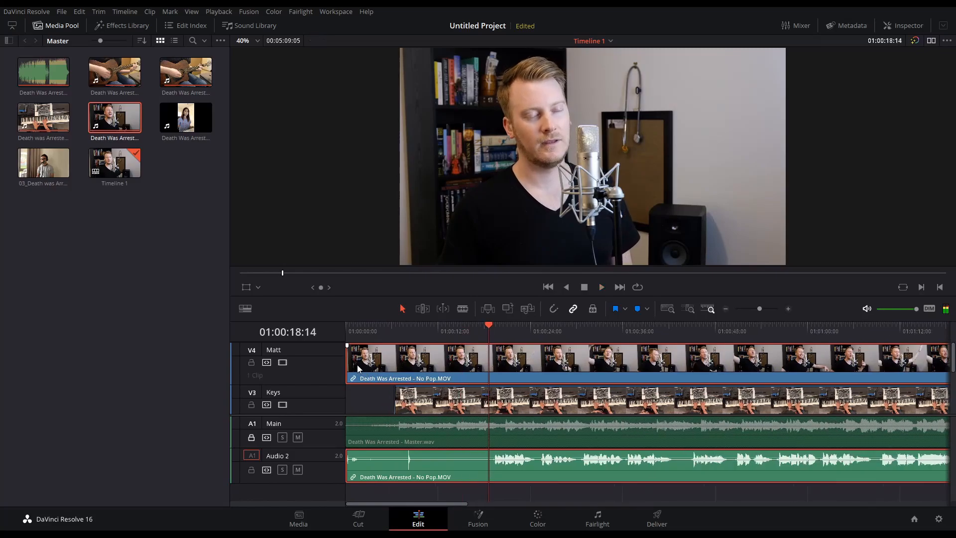
drag(357, 364, 482, 370)
drag(551, 379, 496, 380)
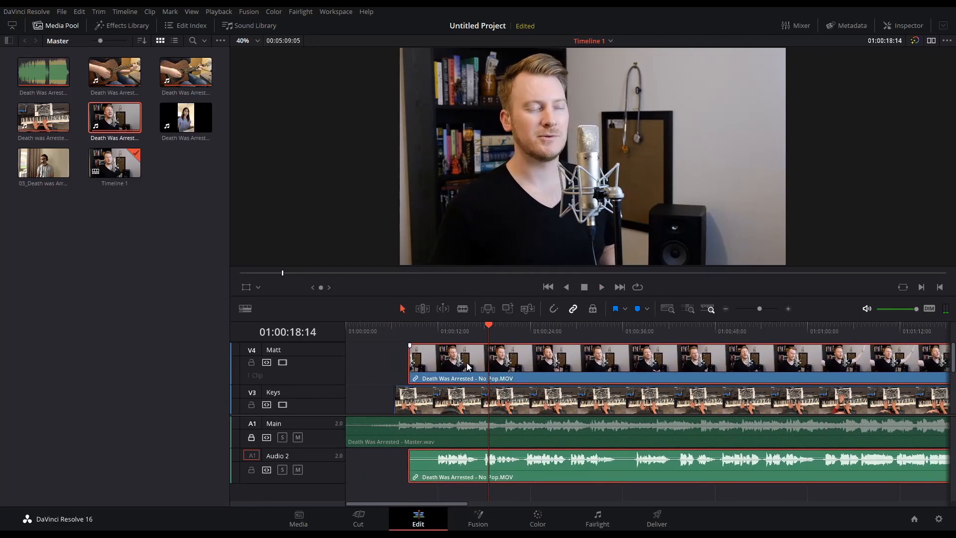
key(space)
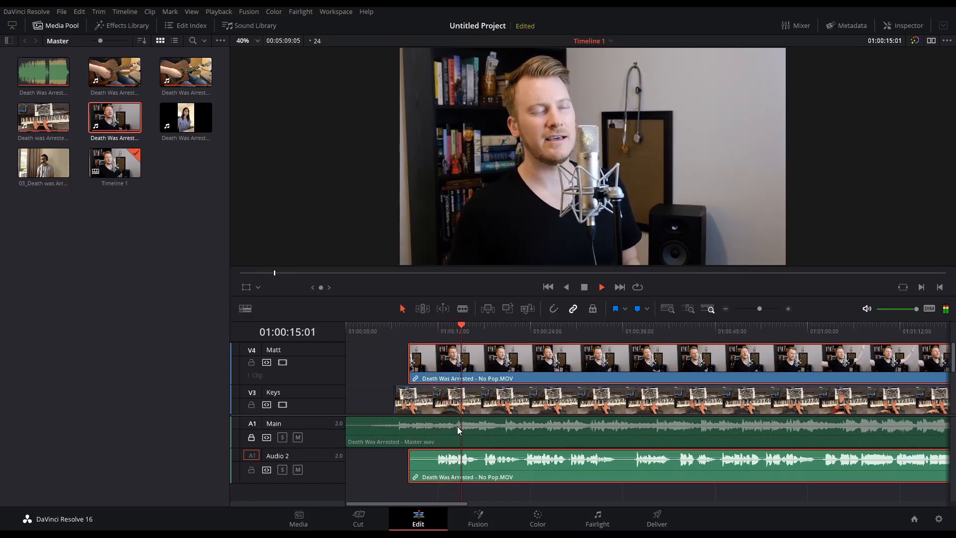
key(space)
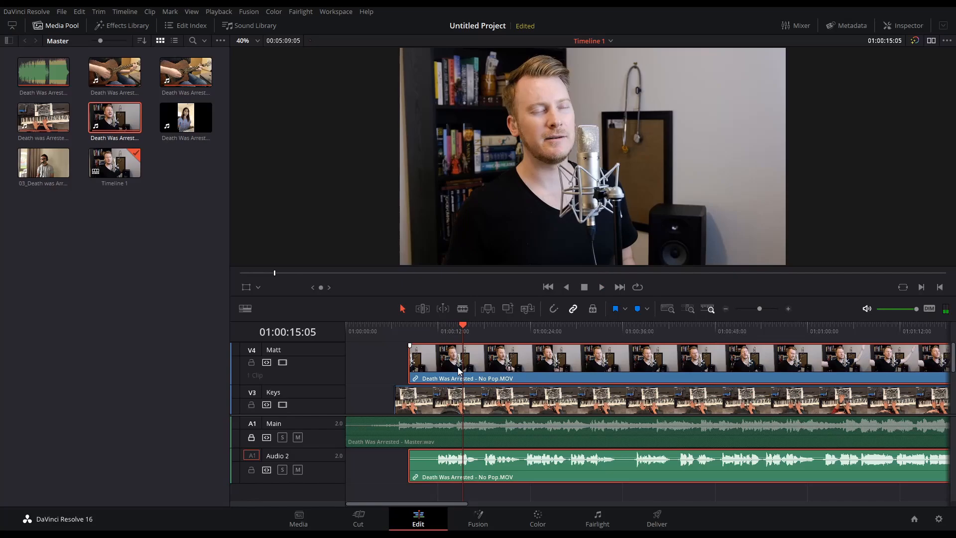
drag(458, 366, 477, 367)
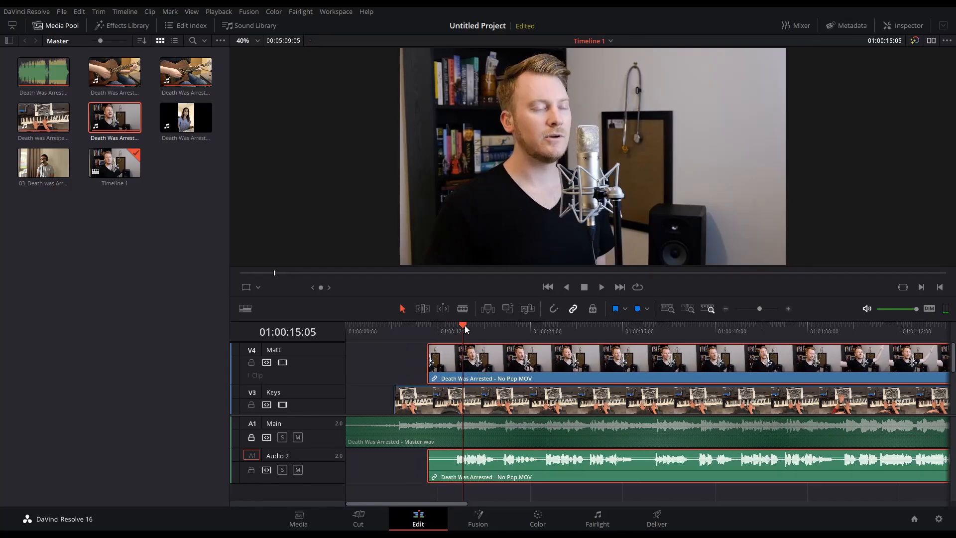
- Mute Audio 2 and play from 01:00:14:02 to check the vocal video against the Main audio
drag(464, 325, 454, 324)
click(300, 467)
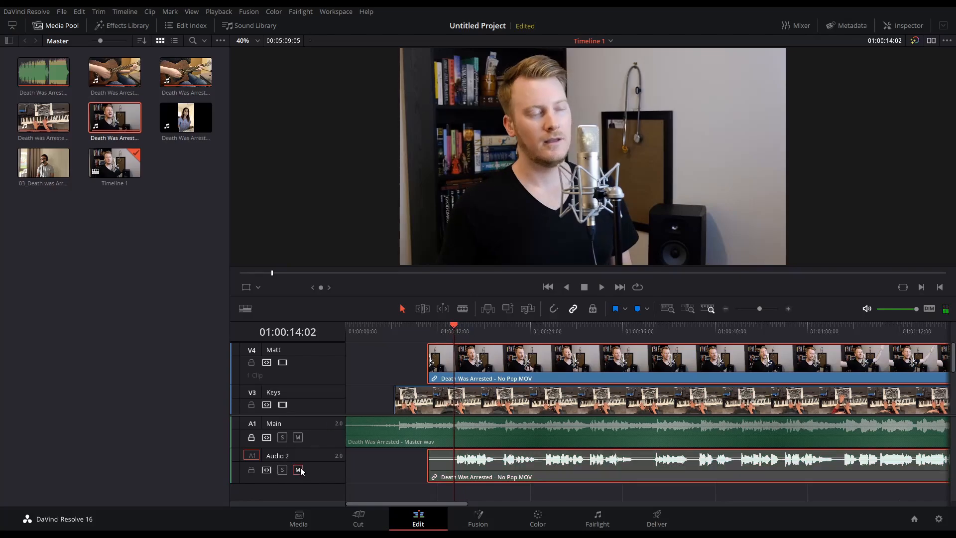
key(space)
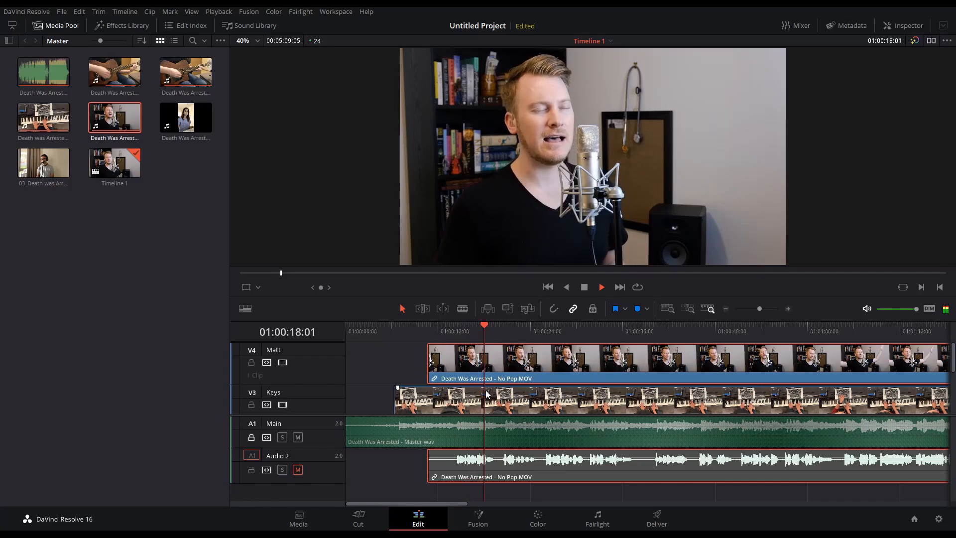
key(space)
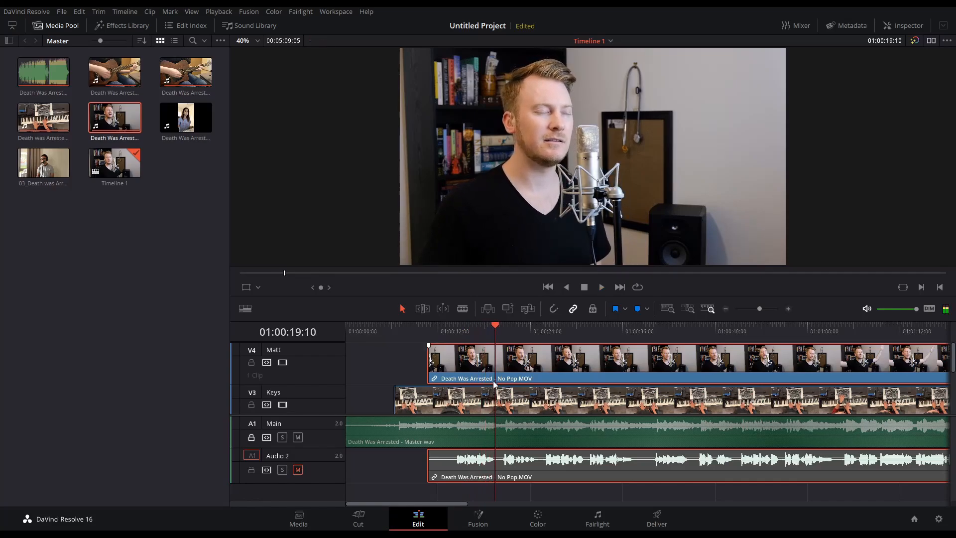
- Check the vocal clip's sync near 01:00:15 and play a passage at about 01:01:33
click(463, 331)
key(ctrl+equal)
key(ctrl+equal)
key(ctrl+equal)
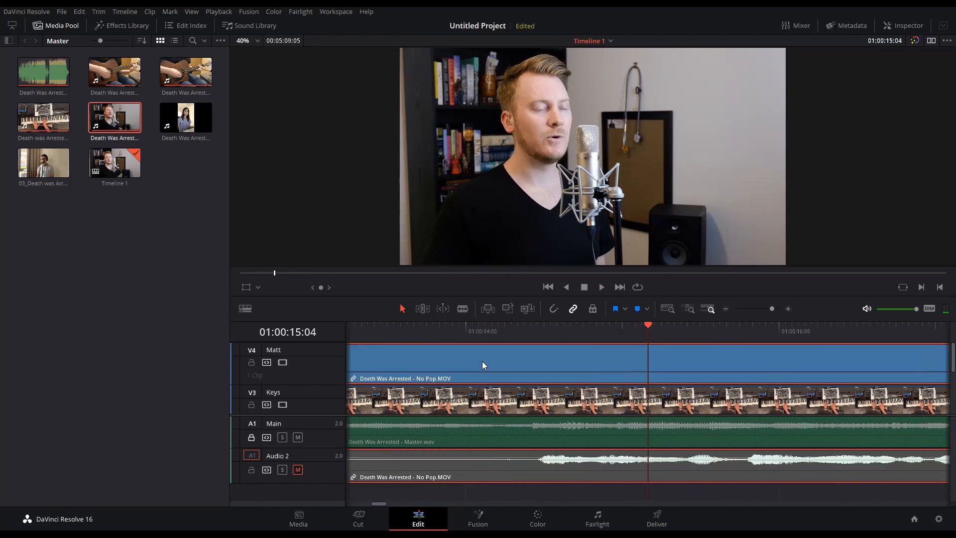
key(ctrl+minus)
key(ctrl+minus)
key(ctrl+minus)
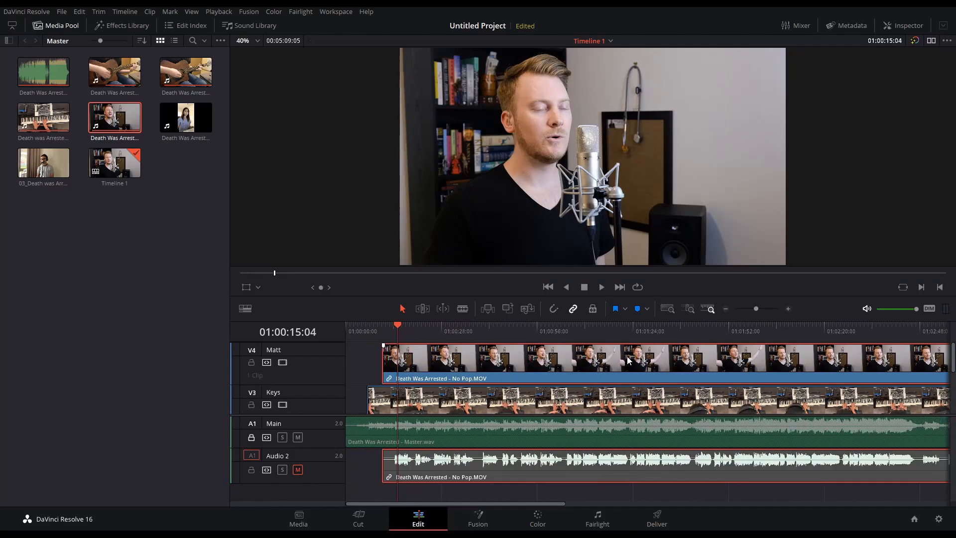
key(ctrl+minus)
click(614, 330)
key(space)
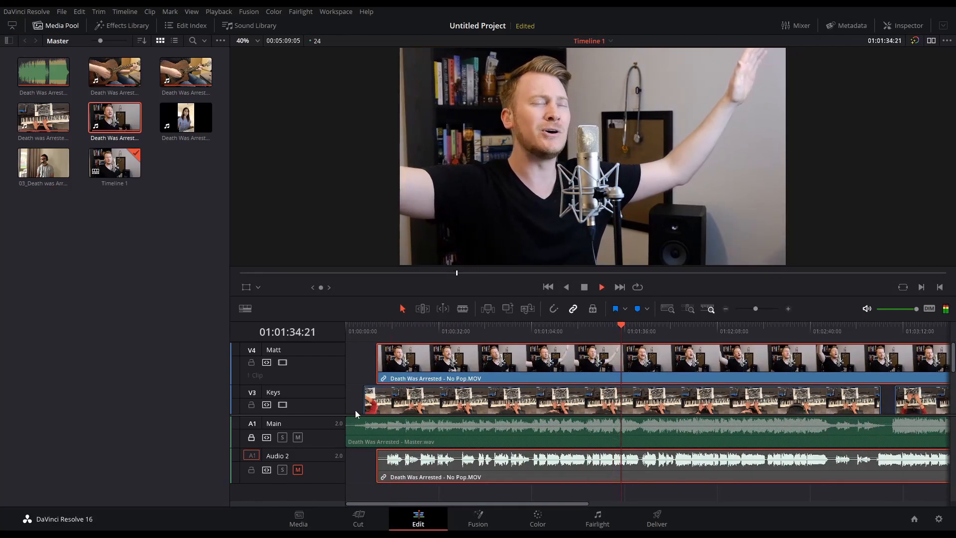
key(space)
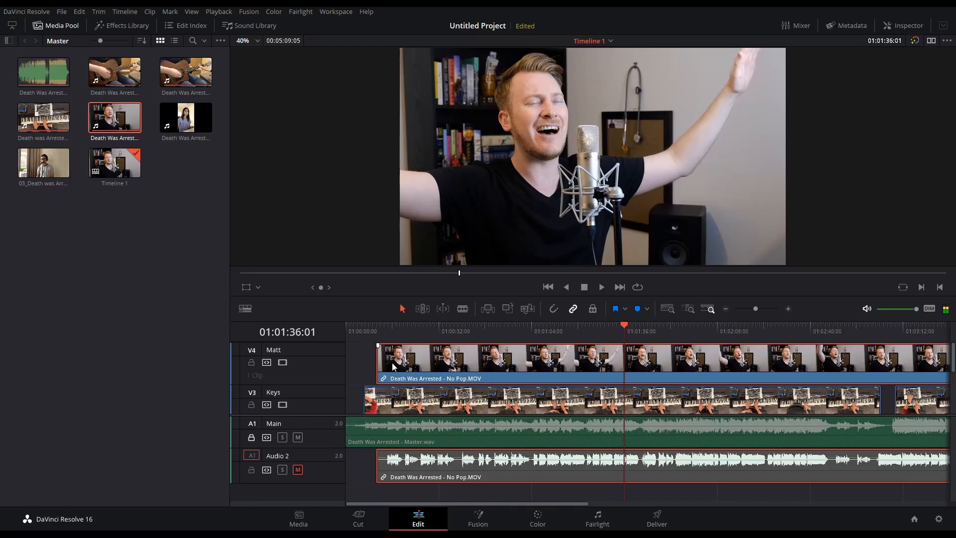
- Compare the vocal's first waveform onset near 01:00:14 with the Main audio and play the opening lines to check lip sync
scroll(390, 348, up, 8)
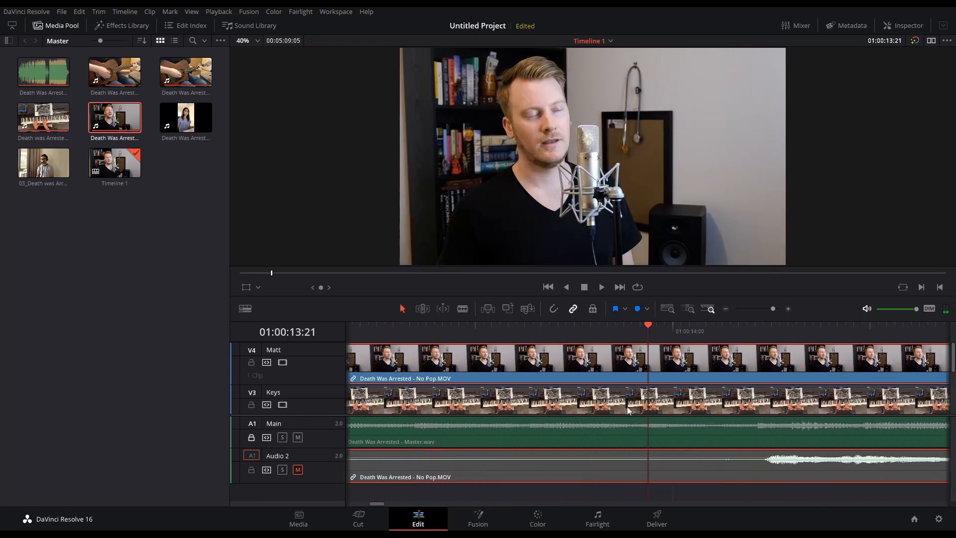
click(716, 329)
key(space)
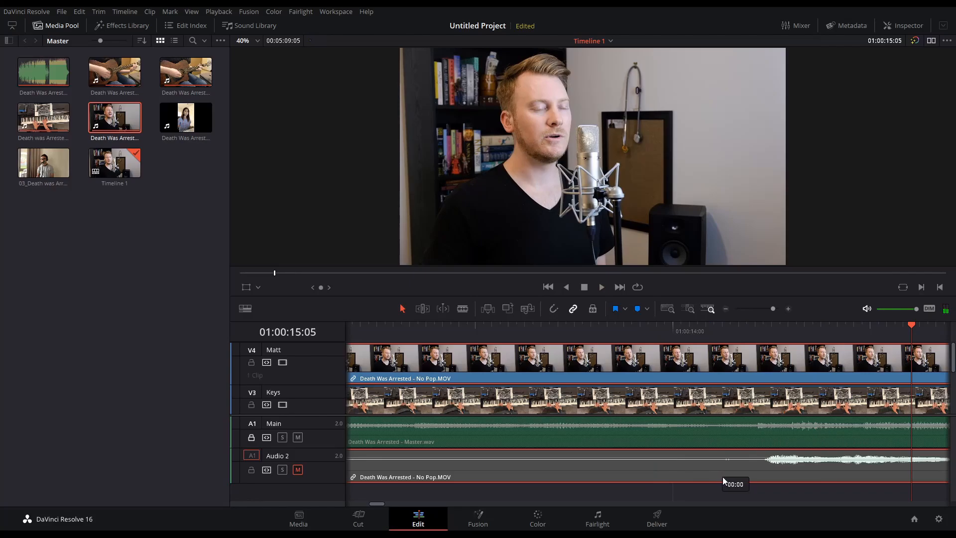
click(648, 331)
key(space)
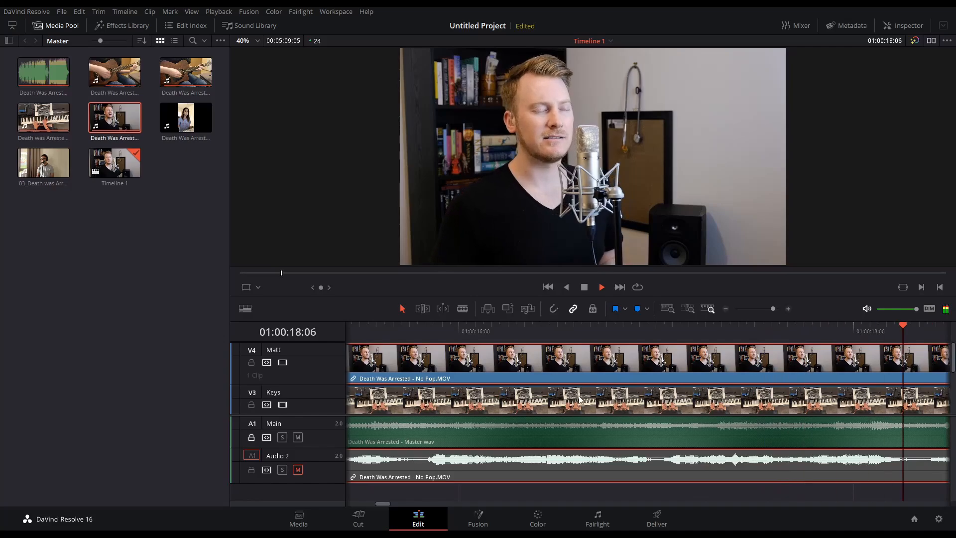
key(space)
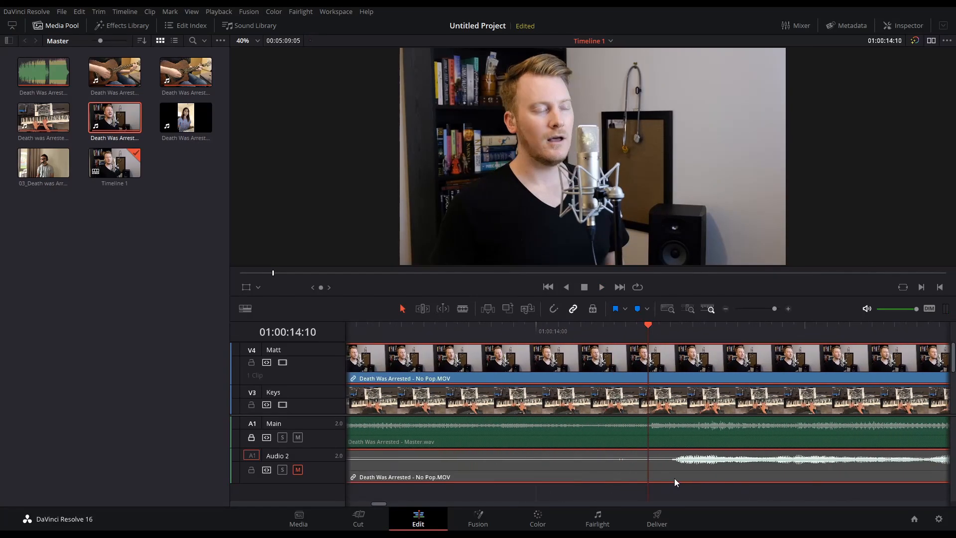
key(space)
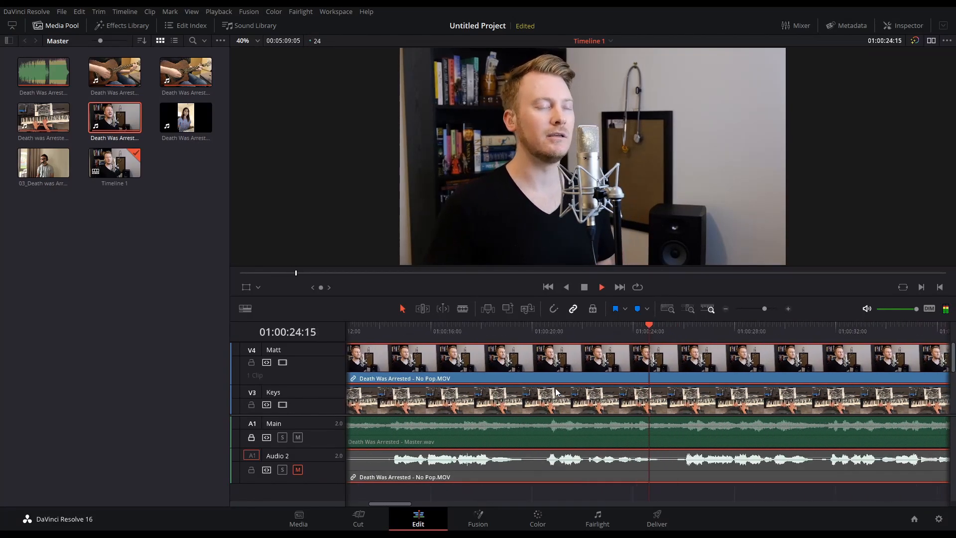
key(shift+z)
key(space)
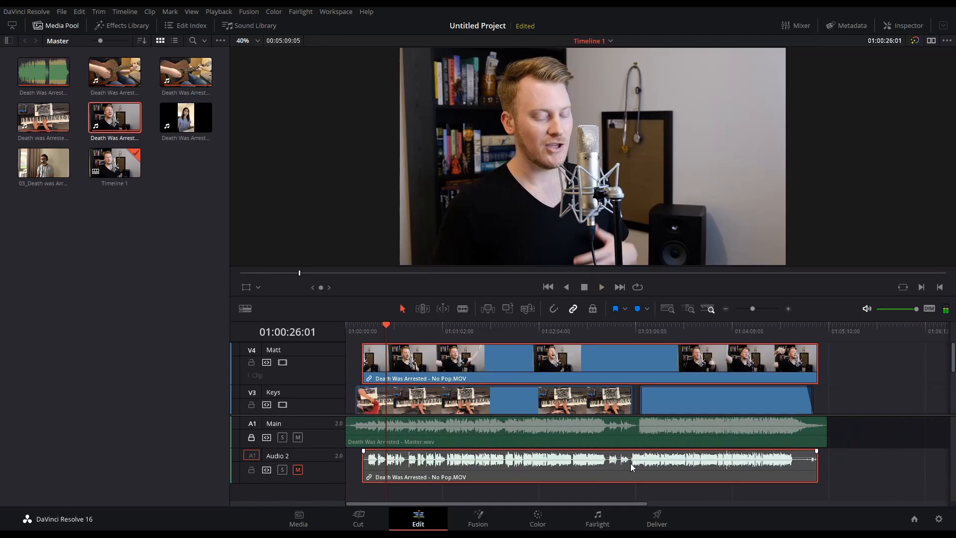
- Split the vocal clip at about 01:03:03, just before the singing resumes, and trim the first part's end slightly
click(626, 335)
key(ctrl+equal)
key(ctrl+equal)
key(ctrl+equal)
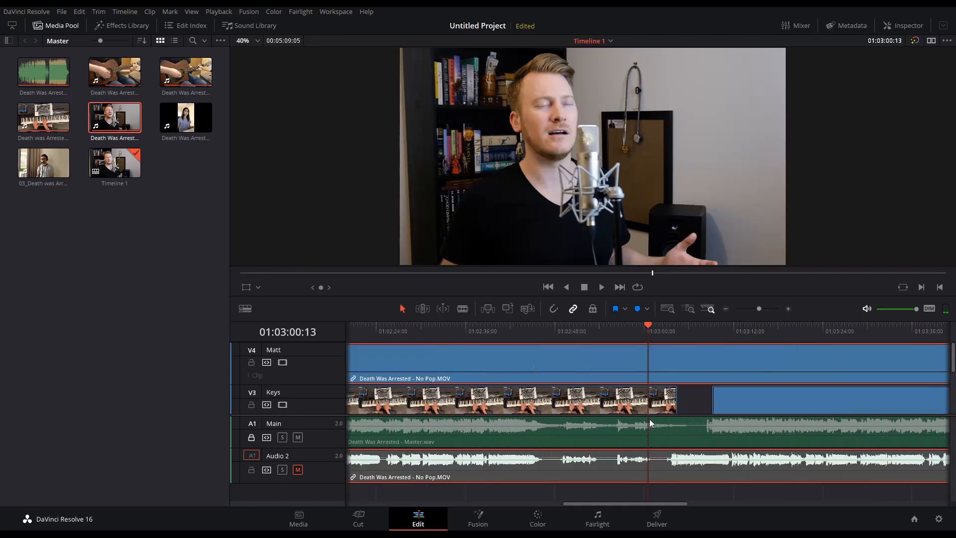
key(space)
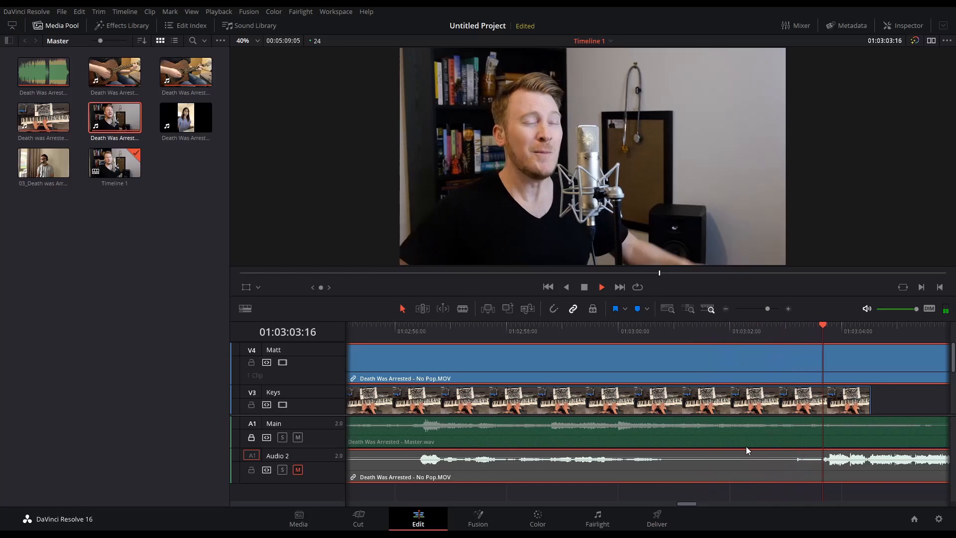
key(space)
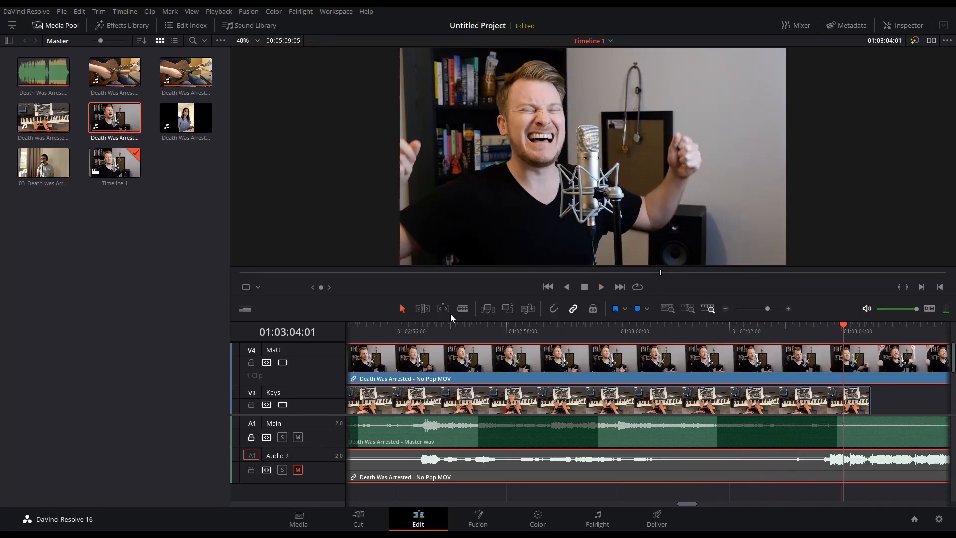
key(b)
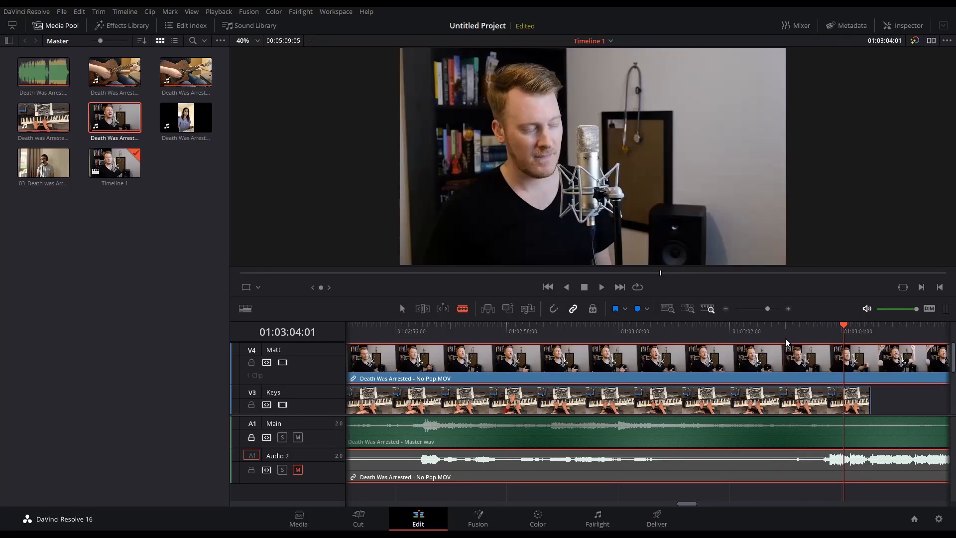
click(788, 346)
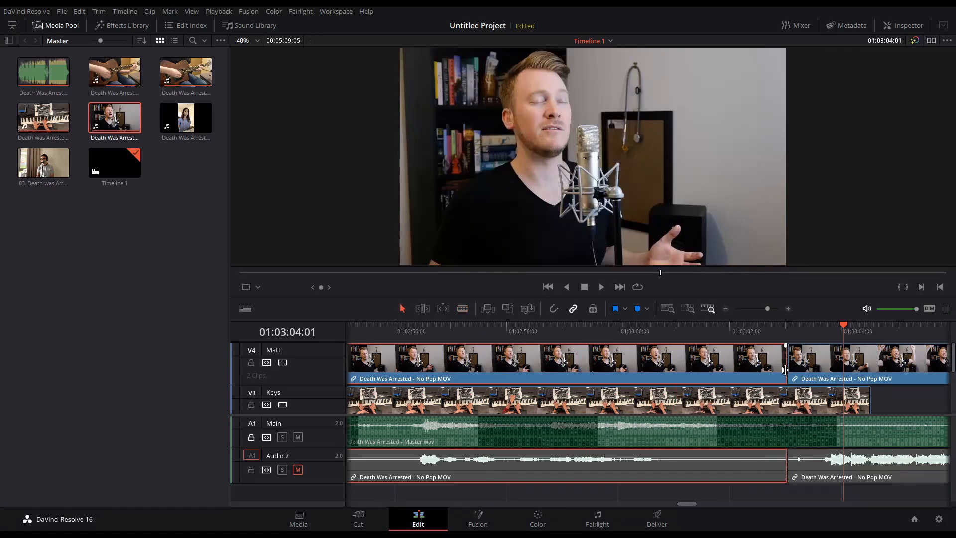
drag(783, 369, 779, 369)
- Move the vocal's second part to start at about 01:03:07:17, matching the Main audio's re-entry, and play it to check sync
click(382, 335)
key(space)
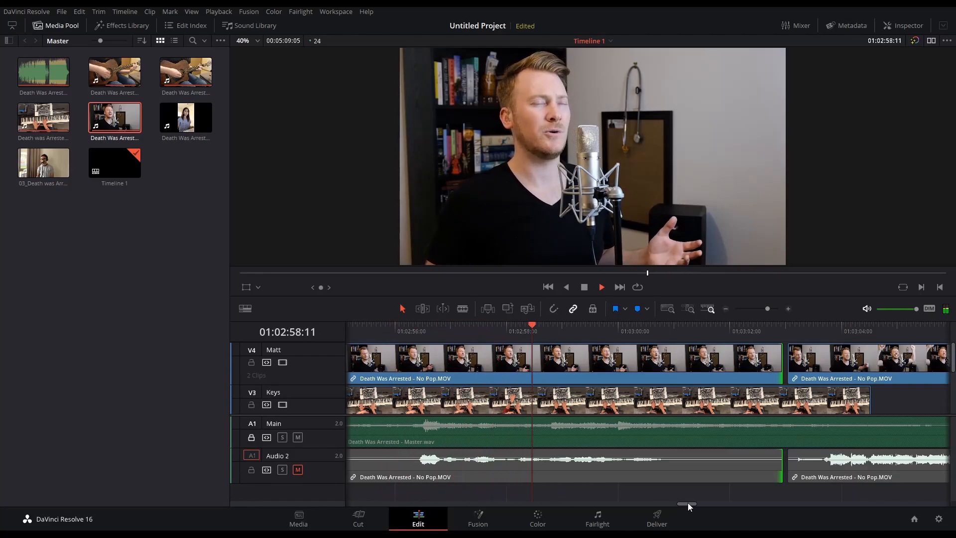
drag(688, 503, 694, 503)
key(space)
drag(590, 468, 845, 470)
click(790, 330)
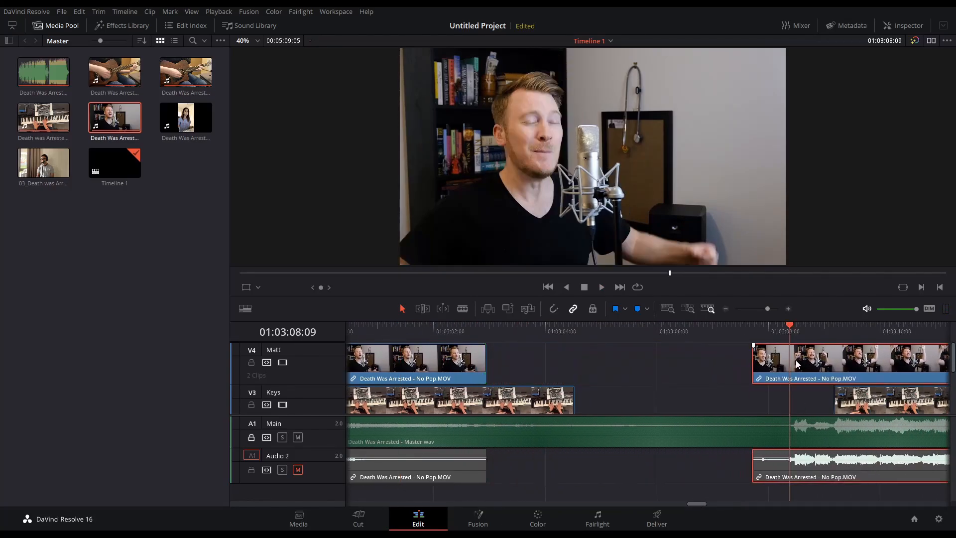
key(ctrl+equal)
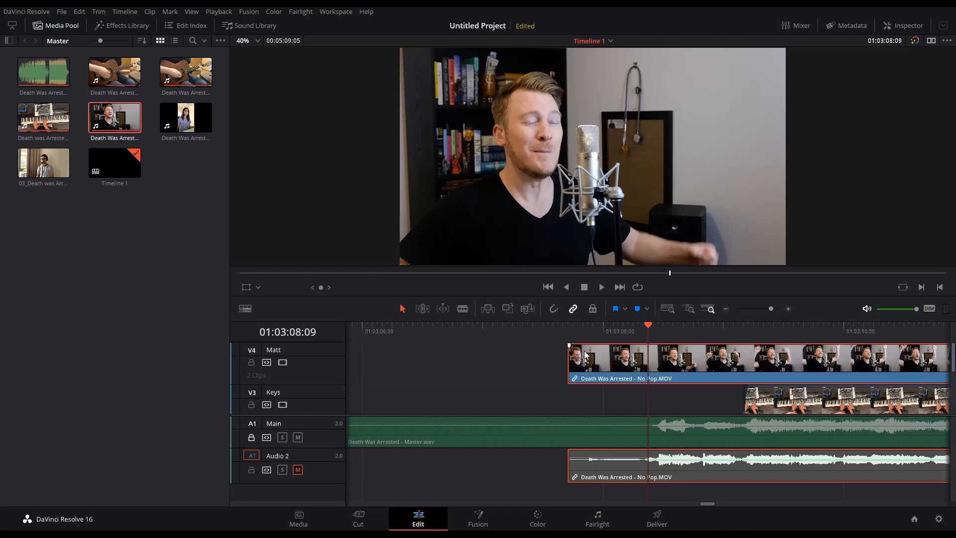
click(555, 330)
key(space)
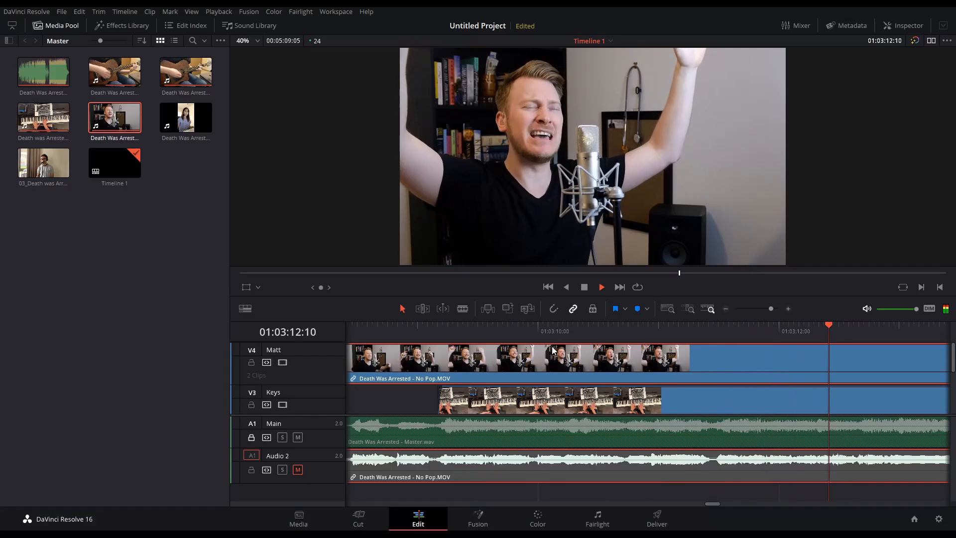
key(space)
- Trim the start of the vocal's second part to about 01:03:08:04 and play across the new start
scroll(629, 455, down, 5)
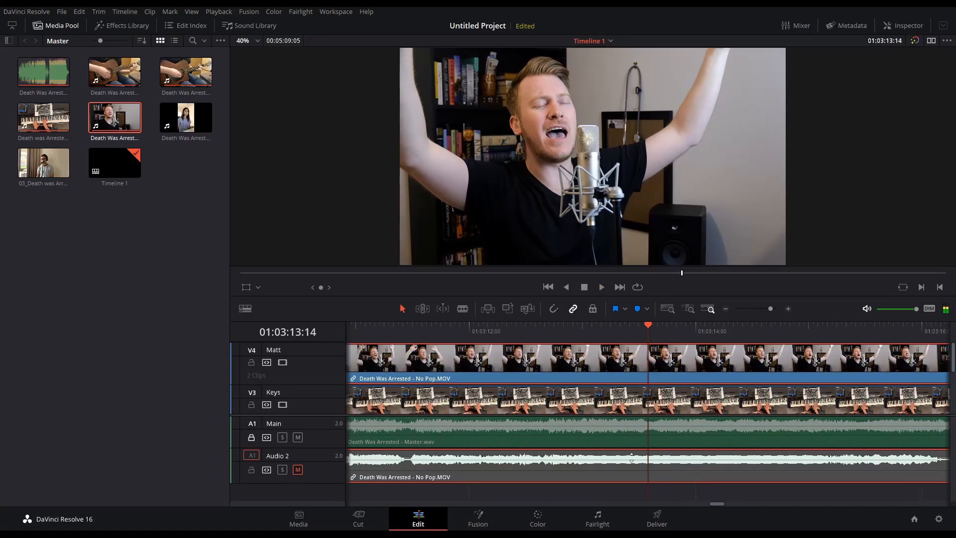
scroll(627, 450, down, 5)
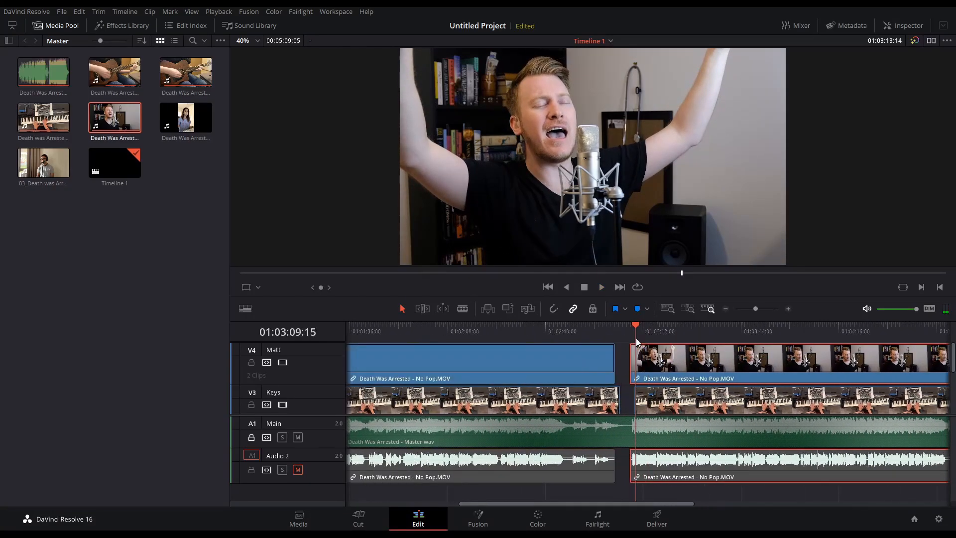
scroll(636, 340, up, 10)
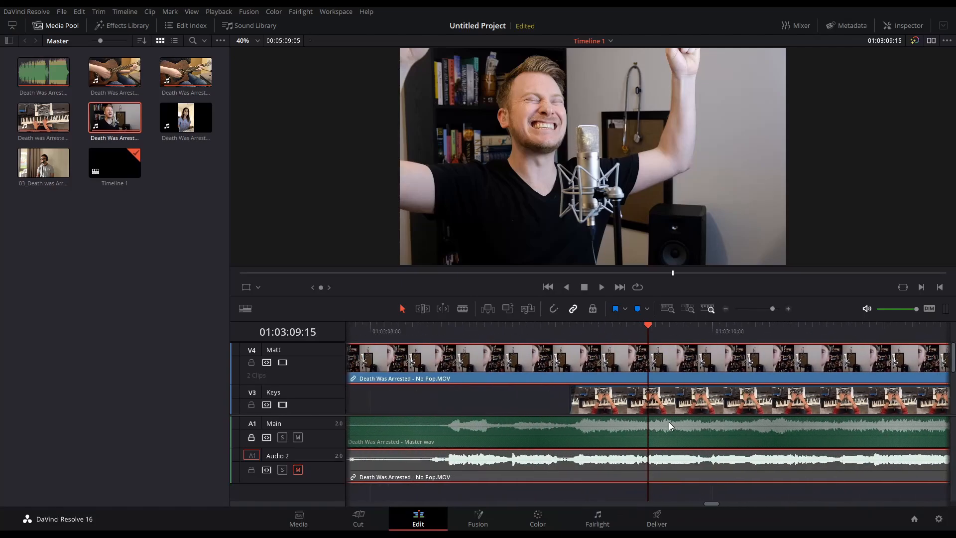
mouse_move(709, 503)
mouse_down()
mouse_move(689, 504)
mouse_move(705, 506)
mouse_up()
drag(665, 371, 743, 372)
click(556, 327)
key(space)
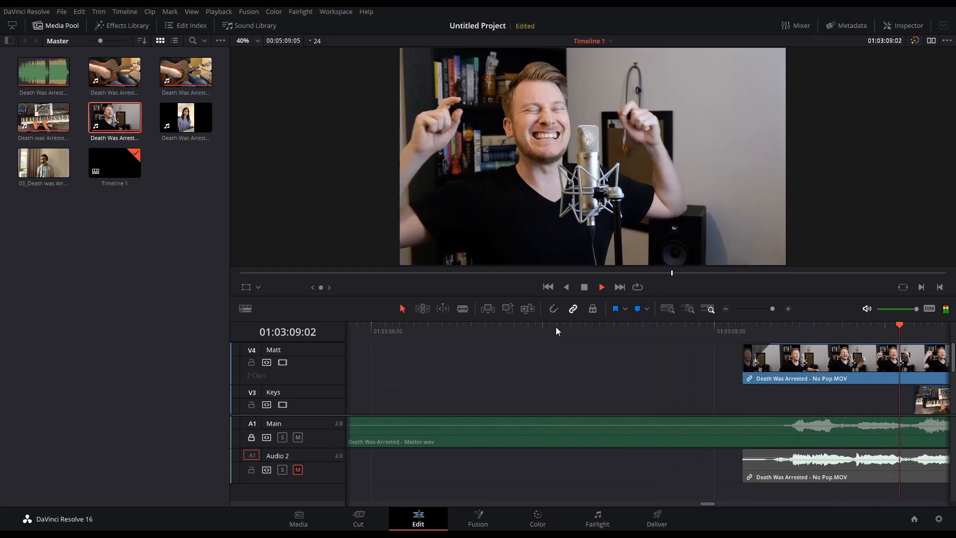
- Trim the end of the V4 vocal's second part to about 01:04:54 and play across the new end
scroll(607, 424, down, 3)
key(space)
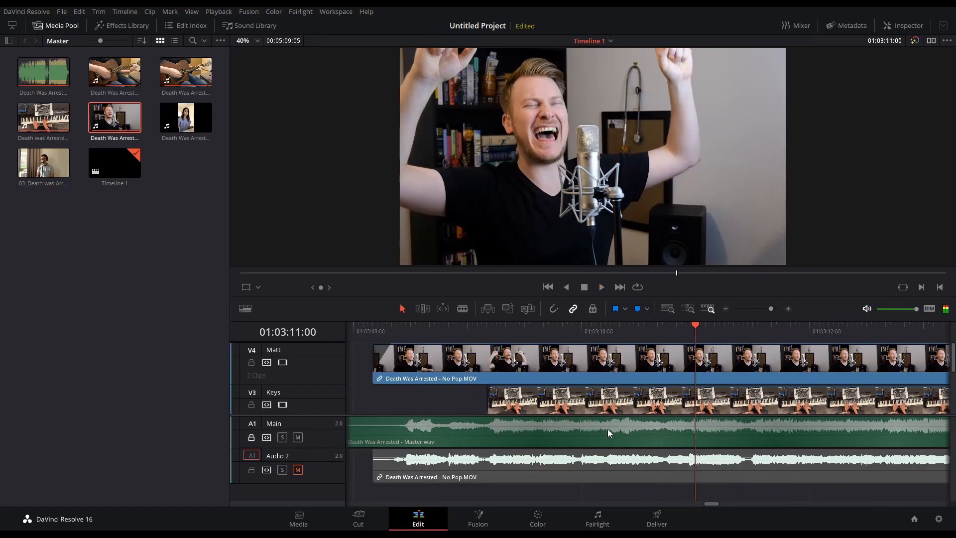
scroll(607, 428, down, 5)
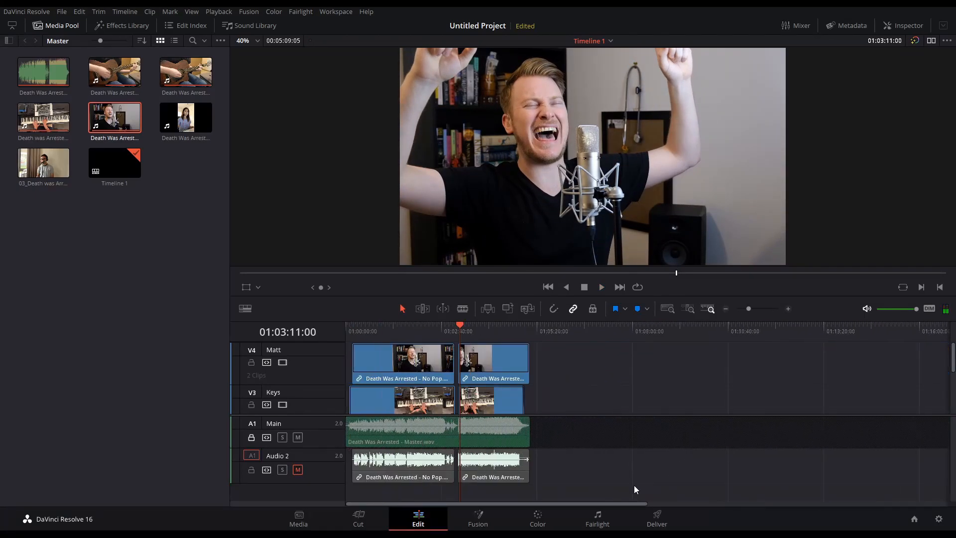
scroll(597, 359, up, 2)
click(591, 331)
scroll(591, 350, up, 5)
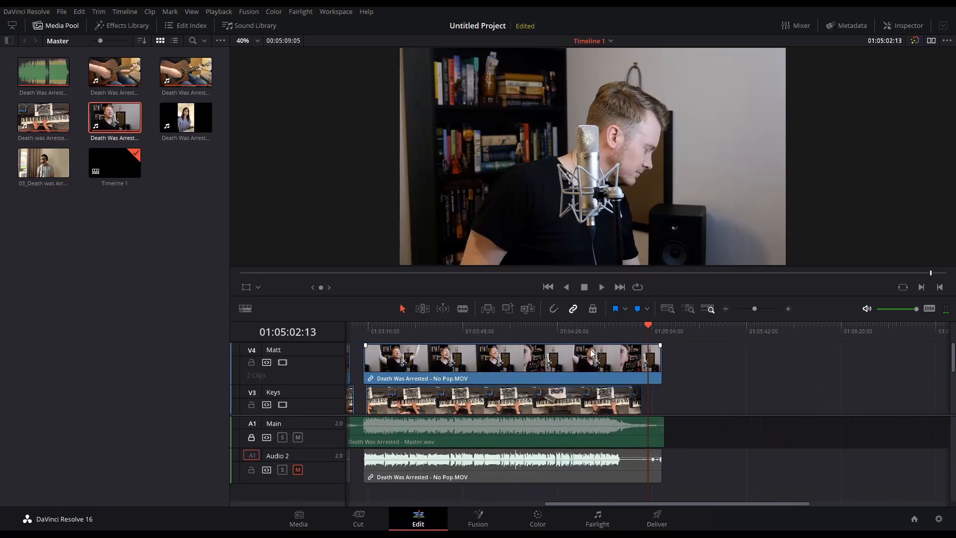
scroll(617, 355, up, 1)
drag(666, 360, 619, 364)
click(608, 331)
key(space)
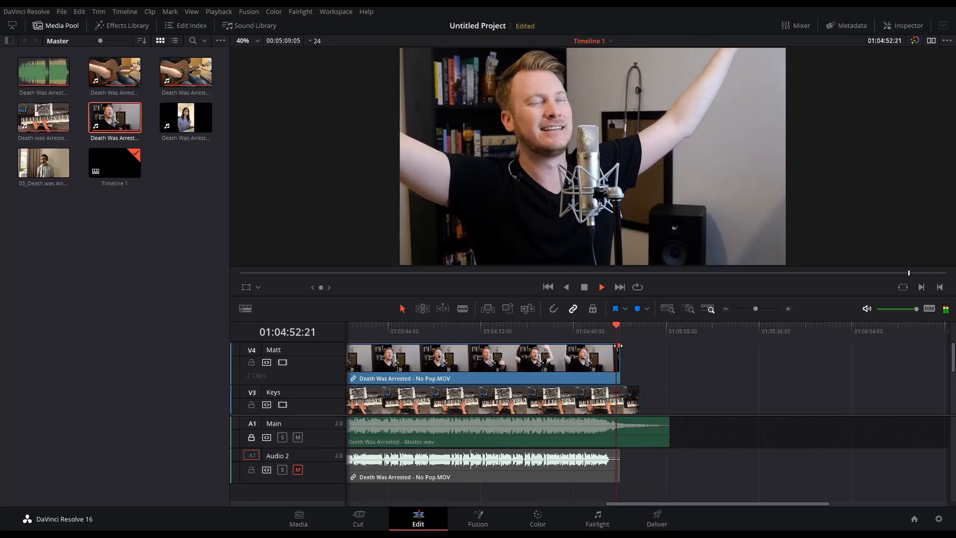
key(space)
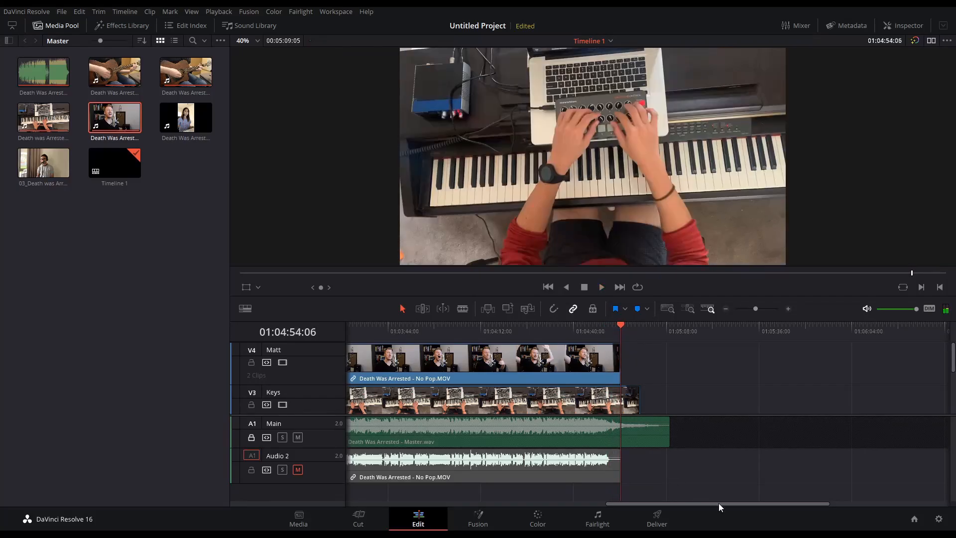
- Remove the V4 vocal's guide audio and place the female singer's clip on a new V5 track named after her
drag(718, 504, 518, 501)
scroll(528, 473, down, 10)
scroll(527, 473, up, 6)
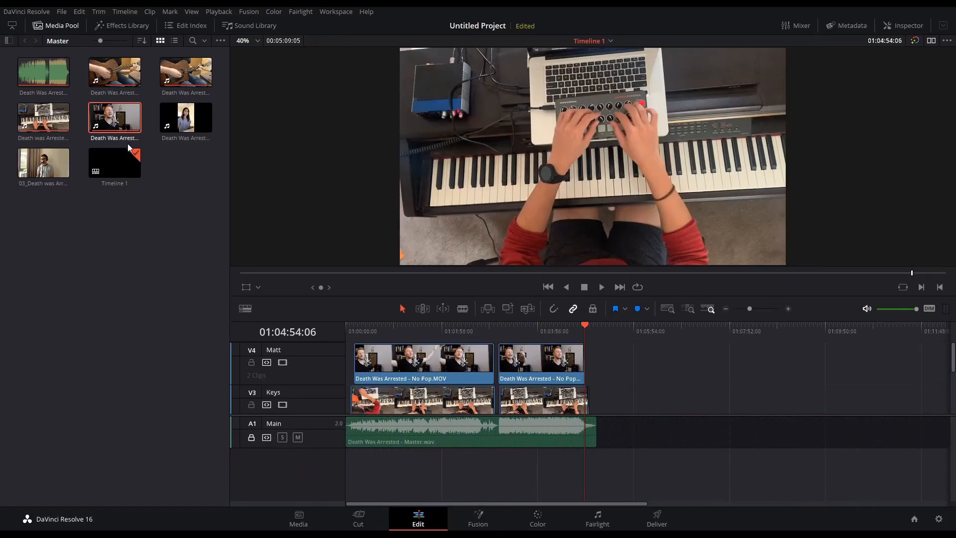
drag(184, 118, 363, 333)
drag(347, 372, 353, 353)
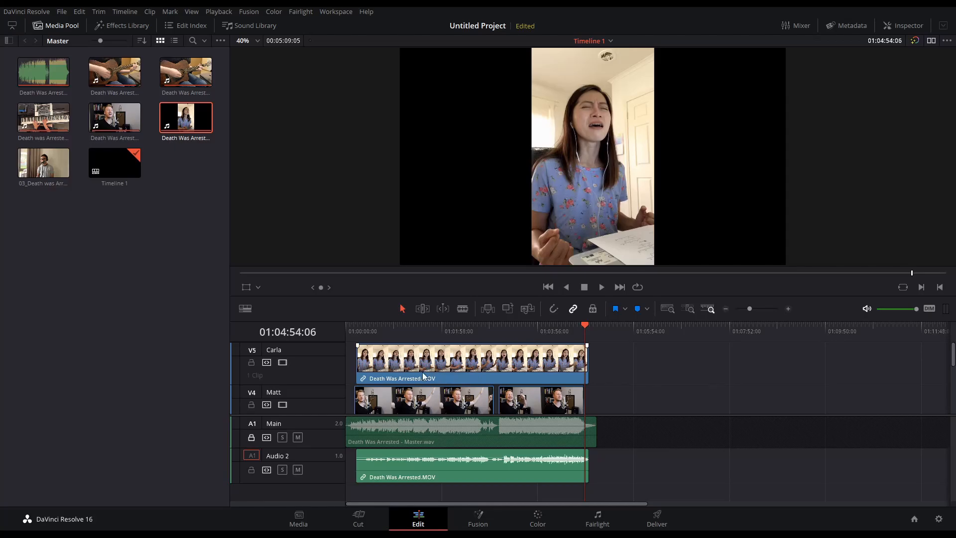
- Lock video tracks V1 to V4, leaving only the female vocal's V5 track editable
scroll(309, 392, down, 5)
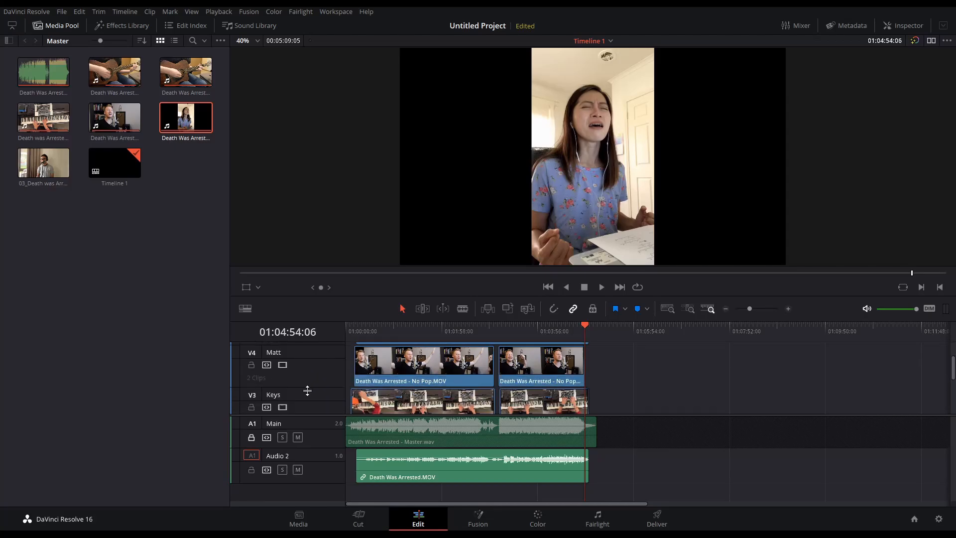
scroll(303, 390, down, 3)
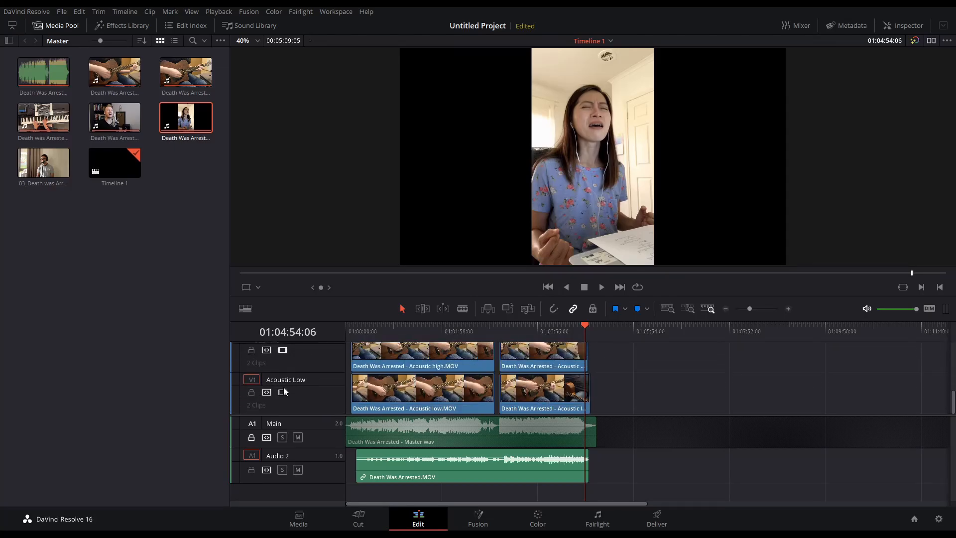
scroll(259, 391, up, 2)
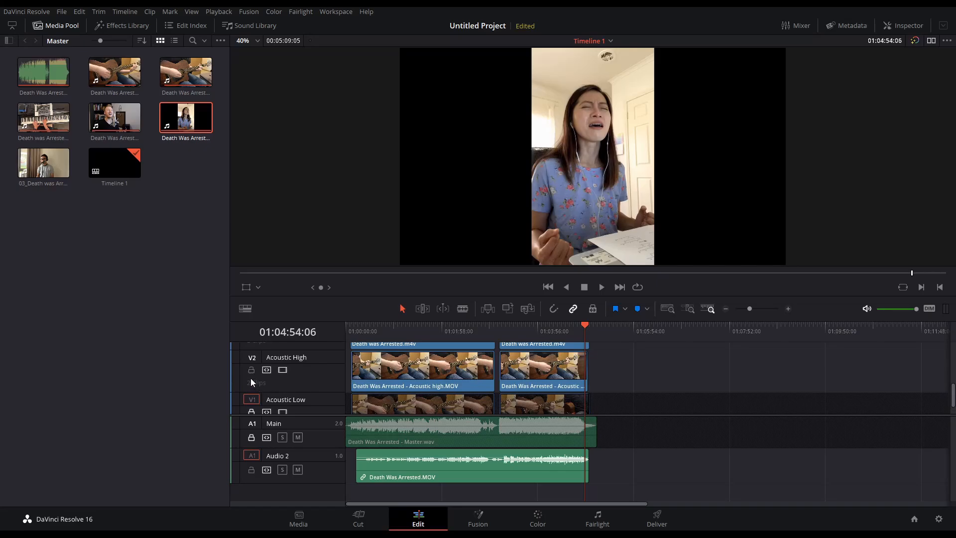
scroll(251, 378, up, 2)
scroll(270, 367, up, 4)
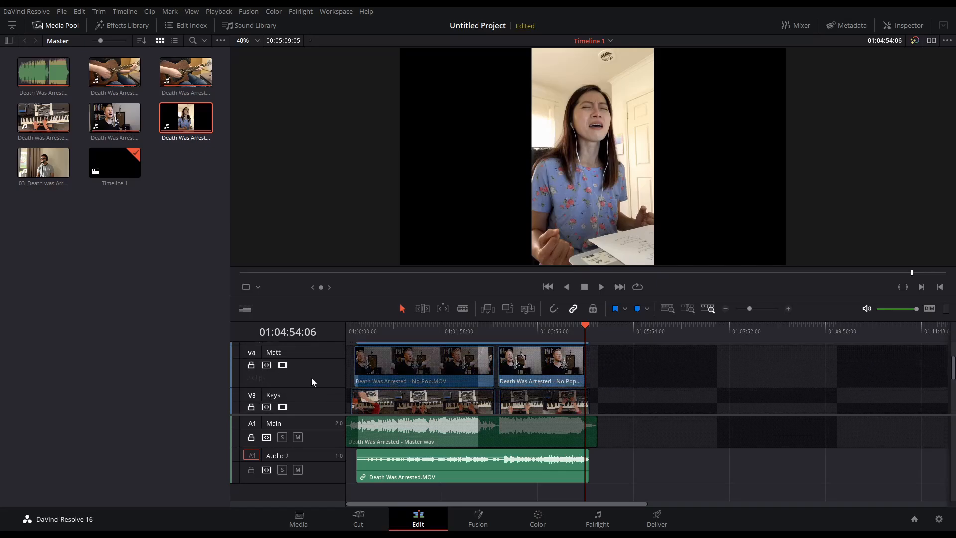
scroll(312, 377, up, 2)
- Move the female vocal clip earlier so its first waveform onset falls at about 01:00:14:17, matching the Main audio
click(457, 367)
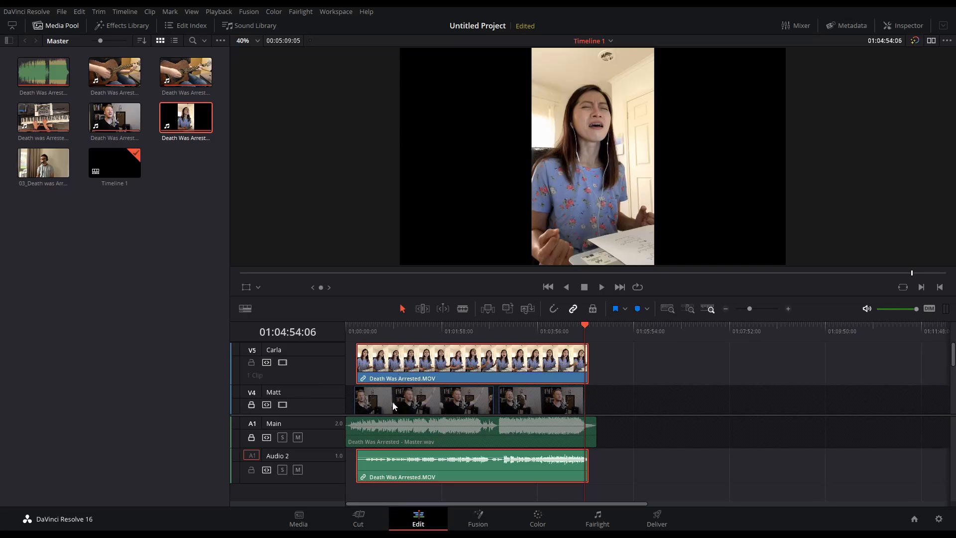
scroll(369, 330, up, 7)
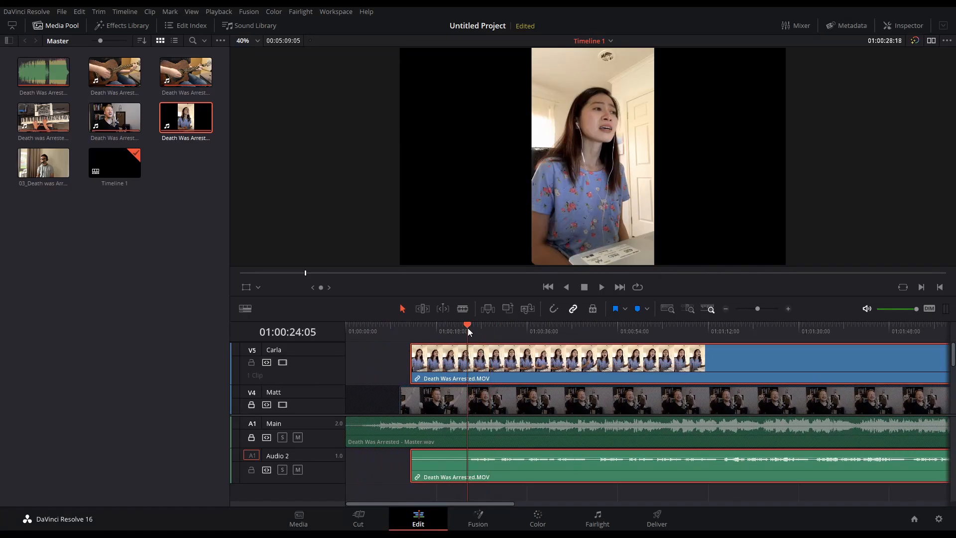
key(space)
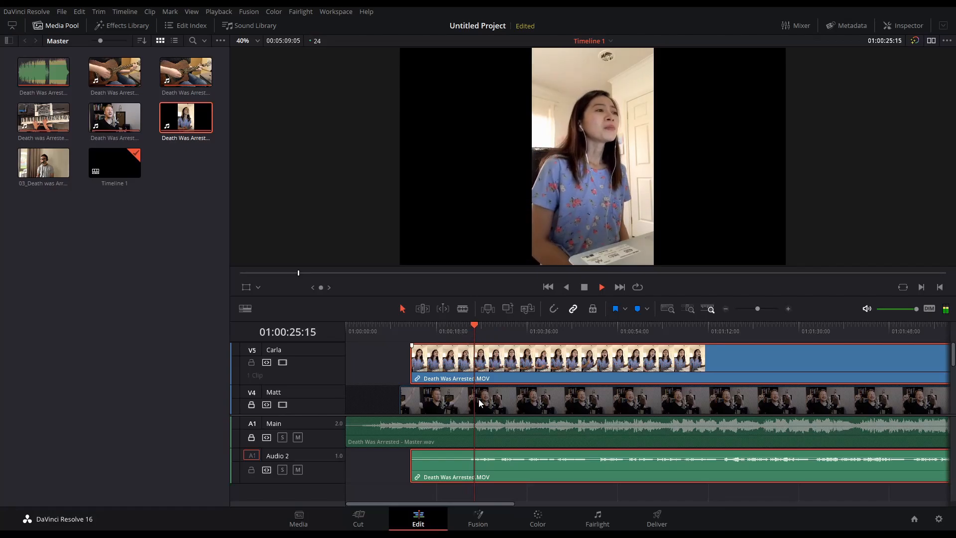
drag(545, 468, 511, 469)
scroll(467, 418, up, 5)
mouse_move(773, 471)
mouse_down()
mouse_move(687, 471)
mouse_move(686, 462)
mouse_move(700, 477)
mouse_move(691, 473)
mouse_up()
key(space)
- Play the female vocal's opening lines around 01:00:14 several times to check lip sync with the Main audio
click(629, 328)
key(space)
click(629, 328)
click(651, 328)
key(space)
scroll(681, 379, up, 3)
click(604, 328)
key(space)
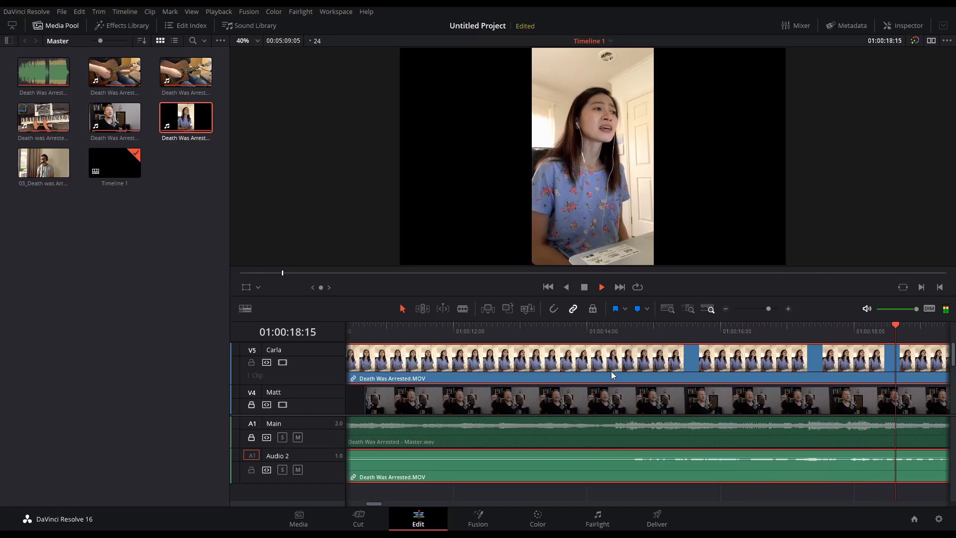
- Play the female vocal just before the break, around 01:03:02, to check its sync with the Main audio
scroll(614, 384, down, 6)
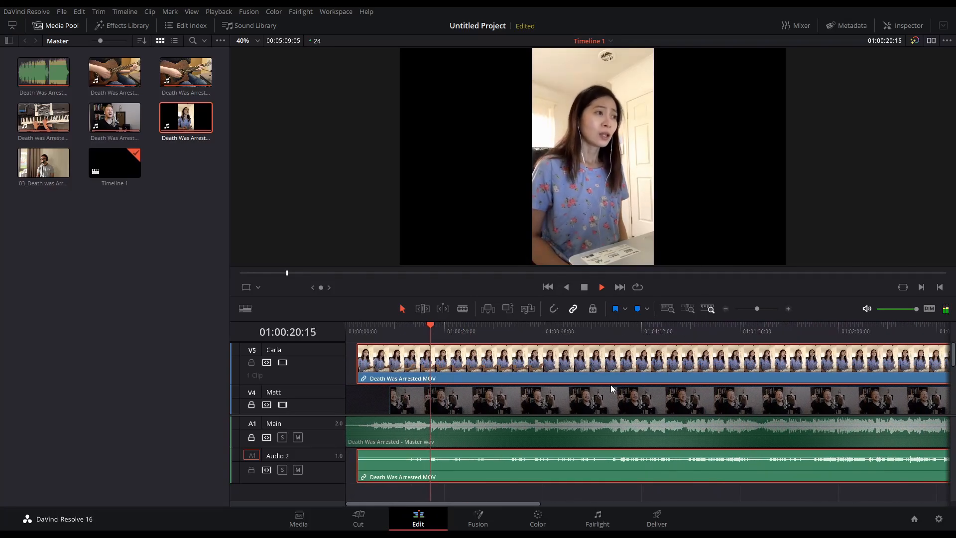
scroll(611, 389, down, 3)
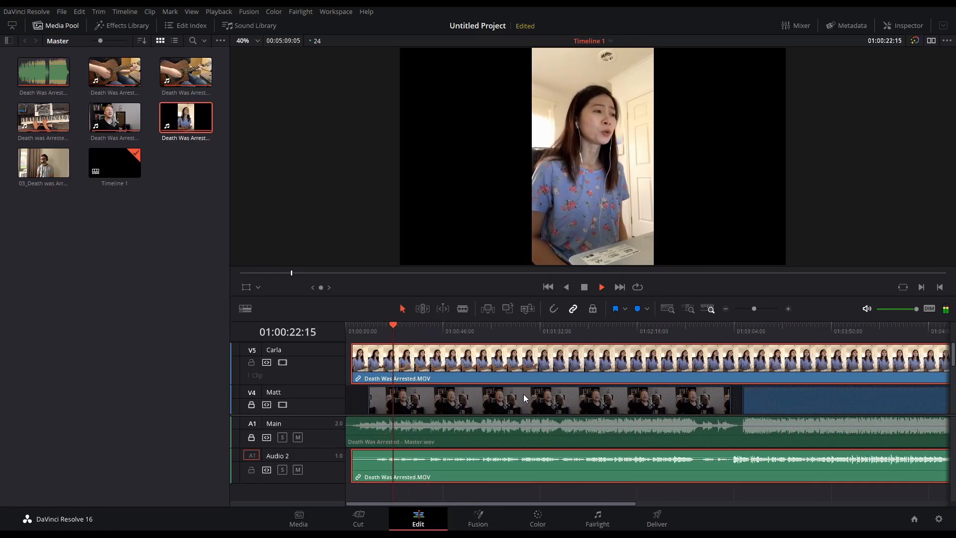
click(721, 329)
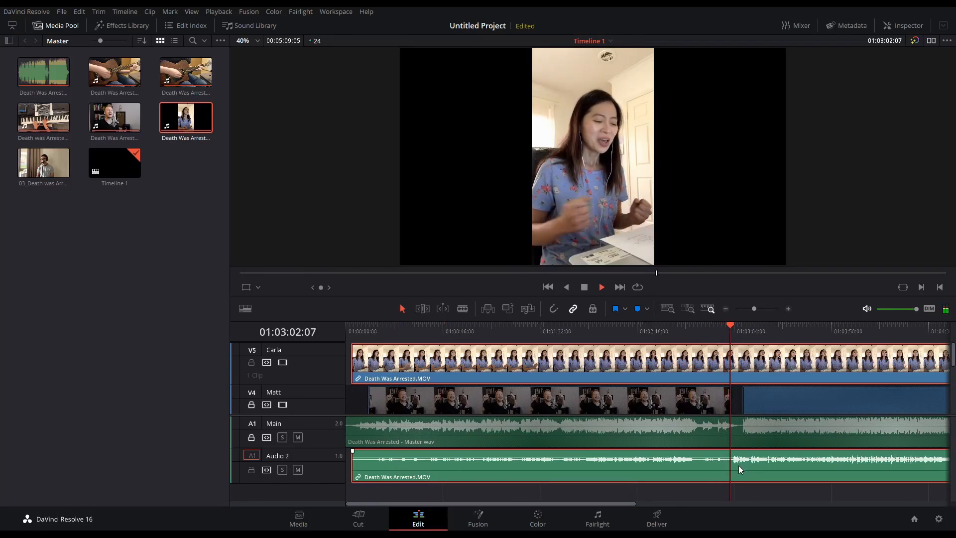
key(space)
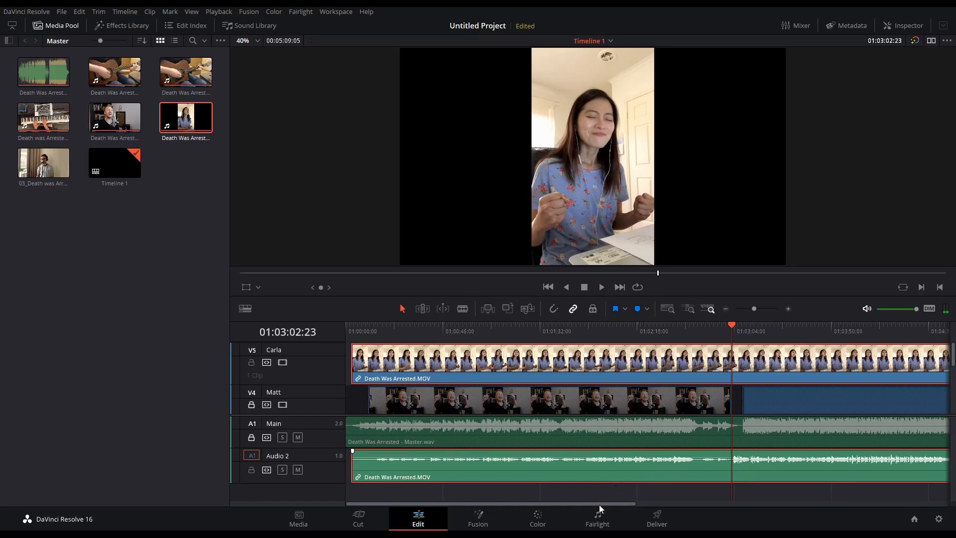
- Trim the female vocal's start to about 01:00:10:17 near the V4 vocal's start, add a short fade-in and play the opening
click(385, 334)
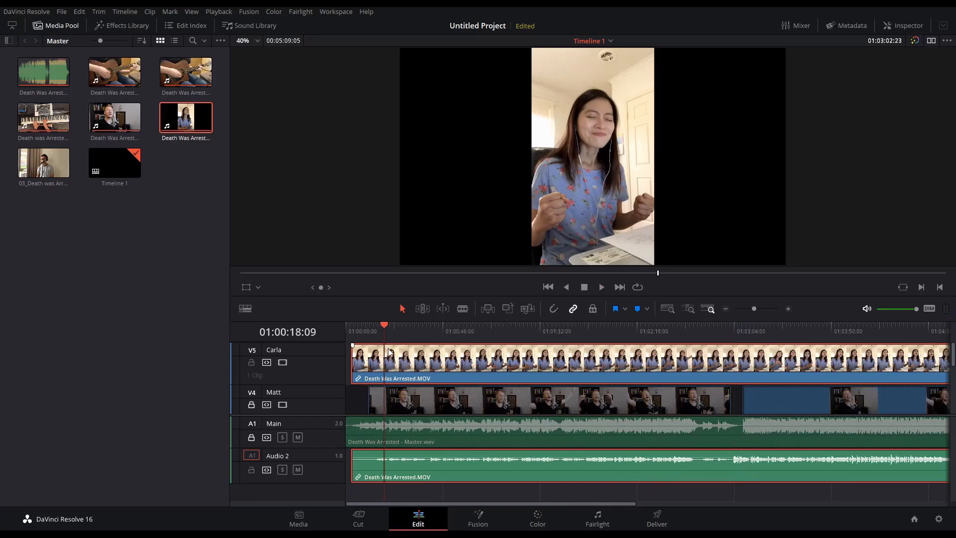
key(ctrl+=)
drag(371, 363, 437, 364)
key(n)
click(430, 330)
key(space)
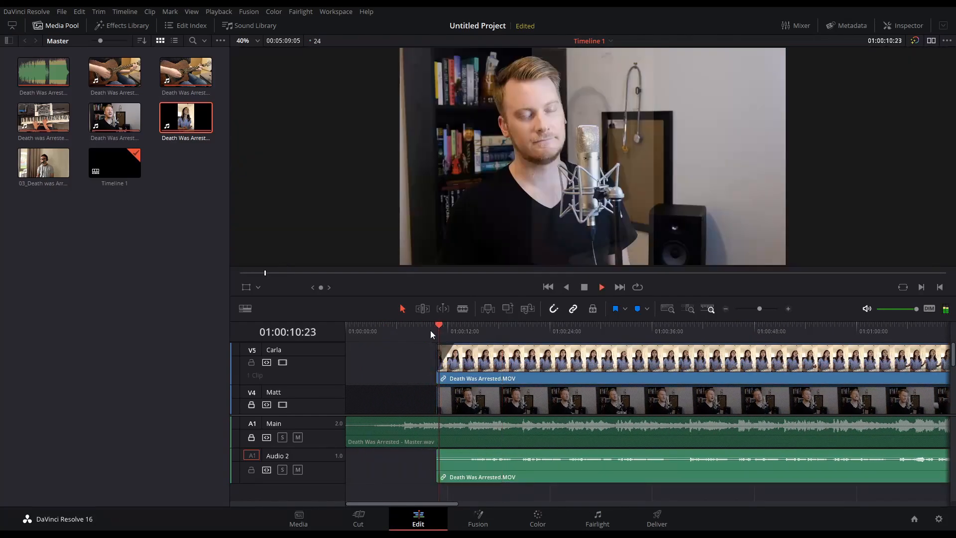
key(ctrl+minus)
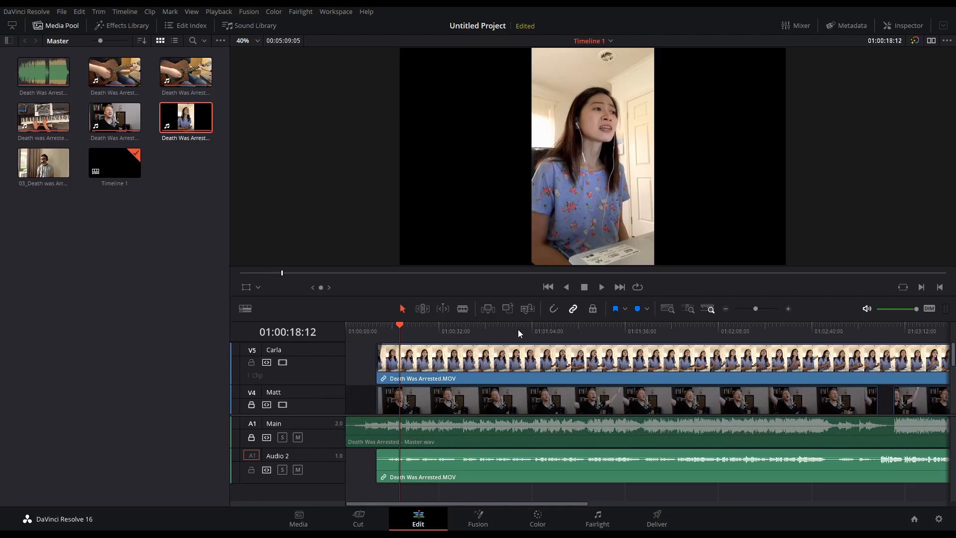
- Trim the female vocal's start to about 01:00:39 and play across the new start
drag(381, 369, 460, 369)
click(459, 332)
key(space)
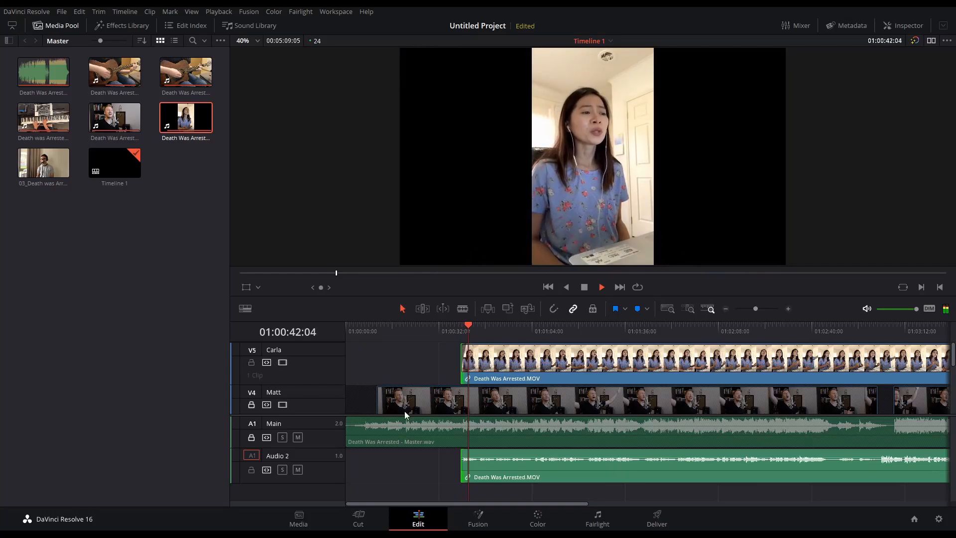
key(space)
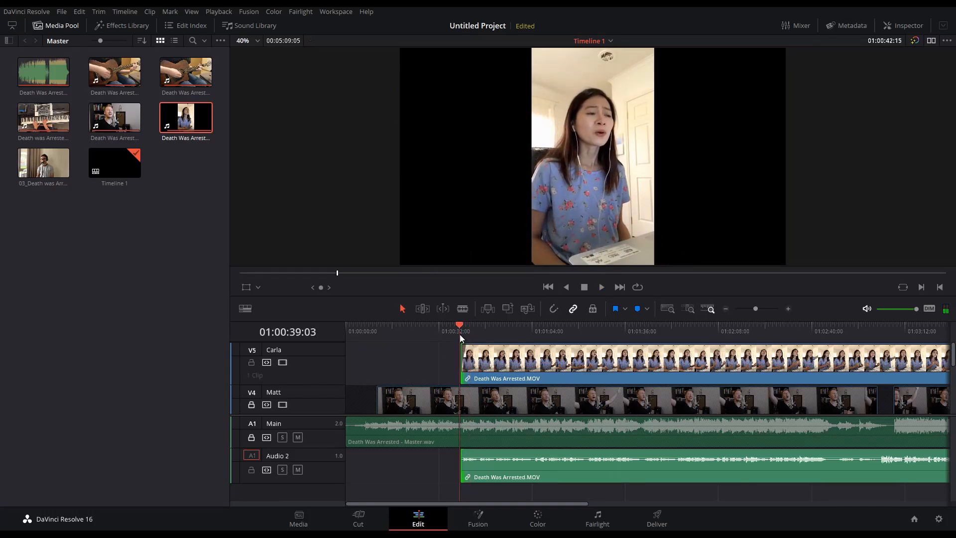
key(space)
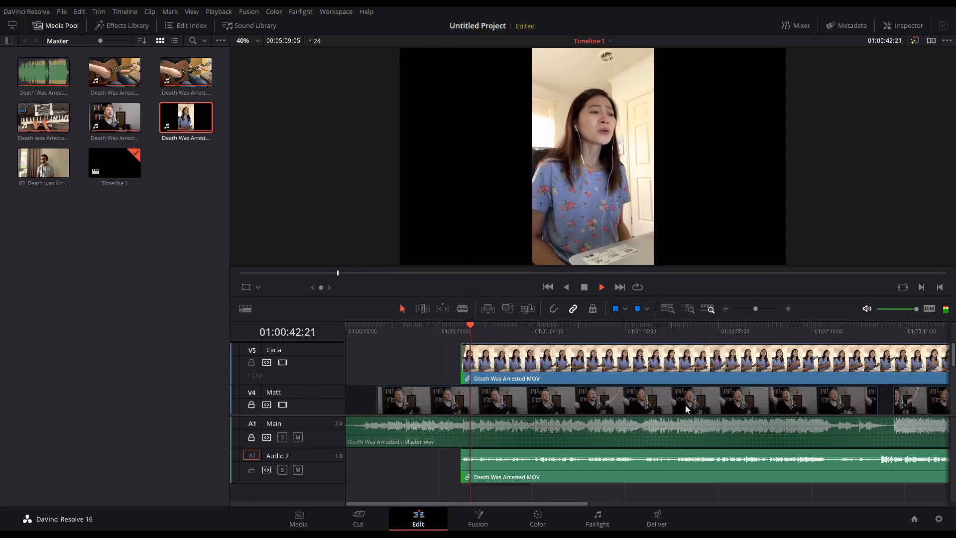
- Split the female vocal at about 01:03:02 and move its second part to start at about 01:03:05:15
key(b)
click(877, 472)
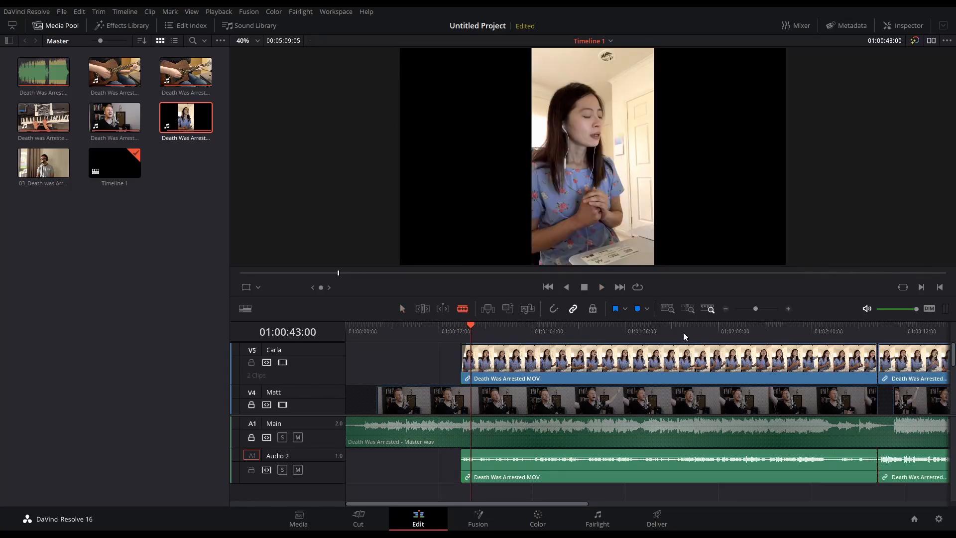
scroll(657, 431, right, 5)
drag(722, 380, 734, 379)
- Review the closing passage of the female vocal's first part and trim its end to about 01:02:47:18
scroll(733, 379, up, 3)
drag(476, 503, 693, 503)
click(543, 330)
key(space)
click(583, 333)
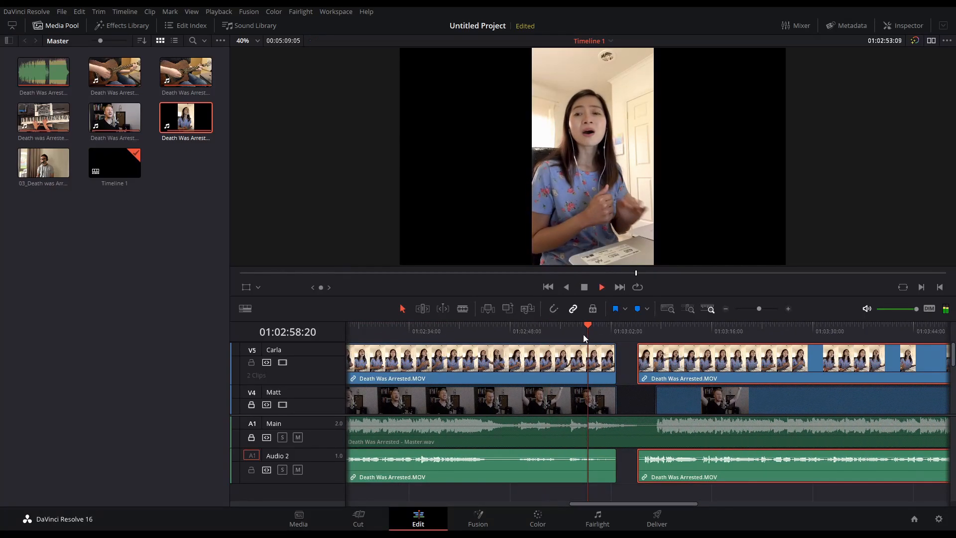
click(477, 331)
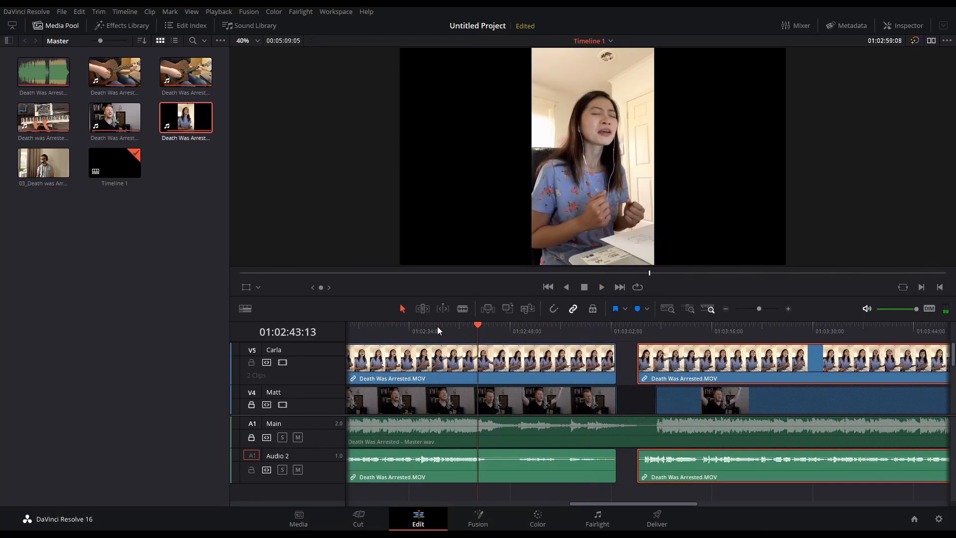
drag(612, 363, 505, 366)
- Play across the new end of the female vocal's first part and add a short fade-out there
click(459, 330)
key(space)
click(491, 330)
key(space)
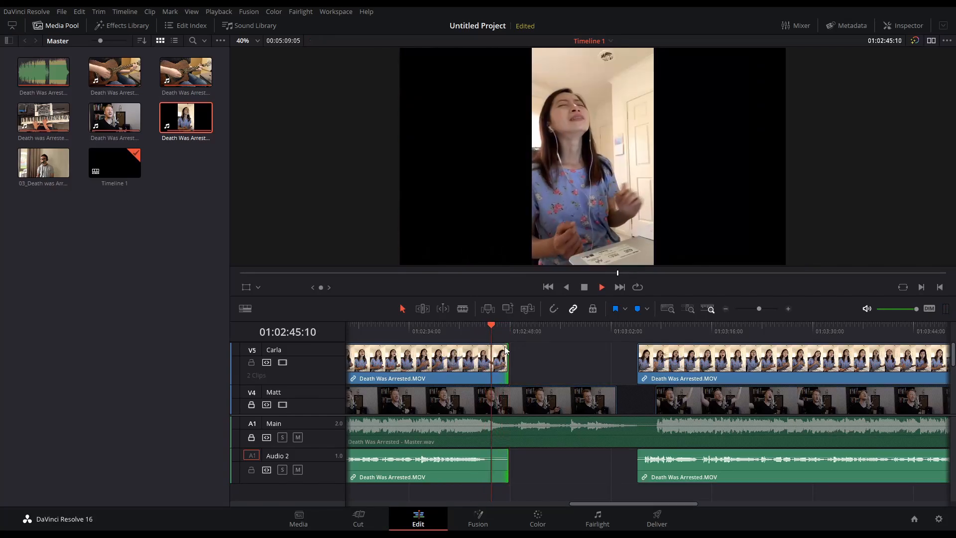
key(ctrl+equal)
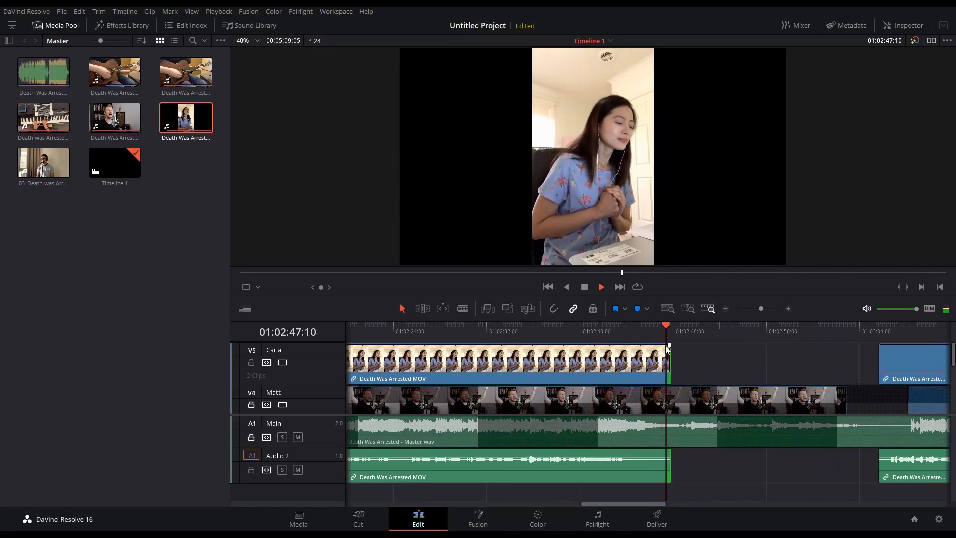
click(632, 333)
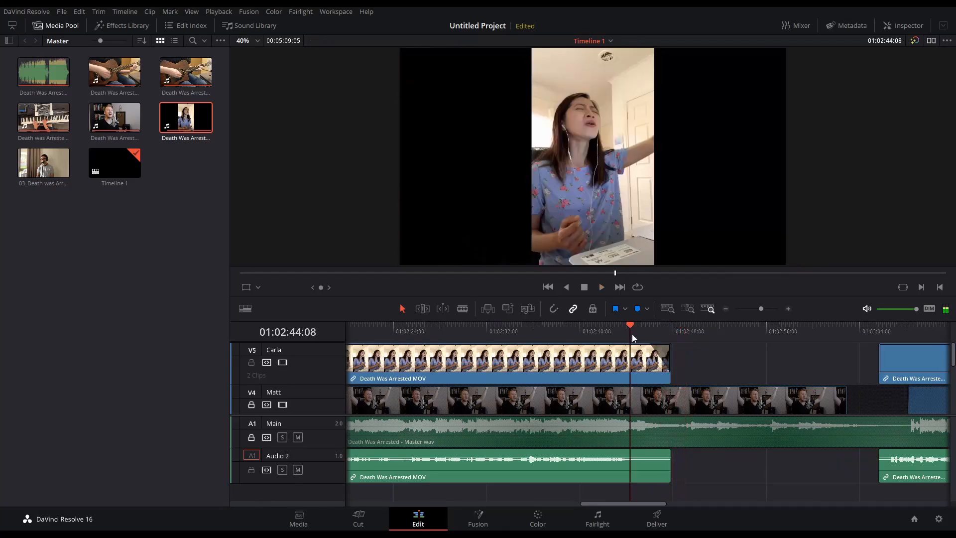
- Move the female vocal's second part to start at about 01:03:07:10, matching the Main audio's re-entry, and play it to check sync
drag(649, 503, 697, 504)
drag(591, 469, 609, 470)
click(585, 331)
key(ctrl+equal)
key(ctrl+equal)
drag(631, 369, 641, 369)
key(ctrl+equal)
key(ctrl+equal)
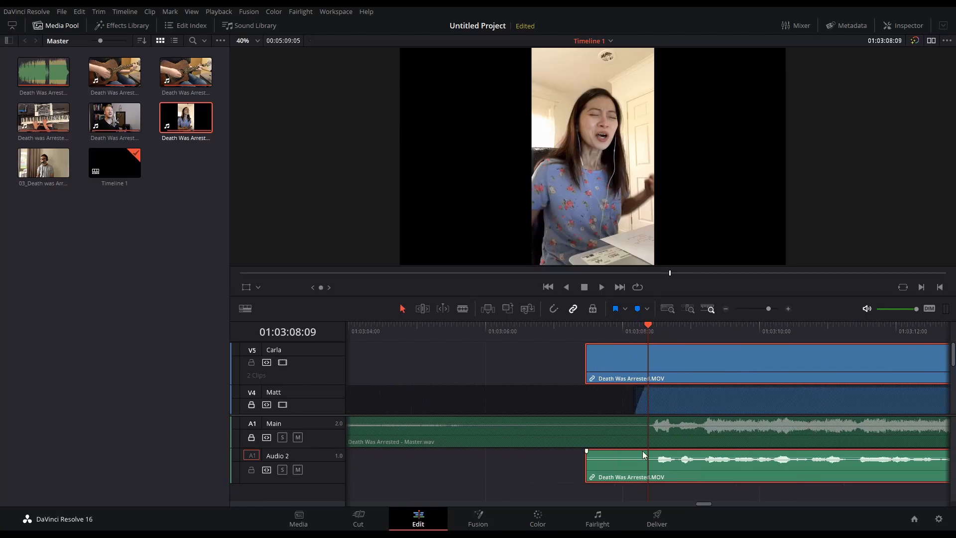
drag(692, 464, 689, 464)
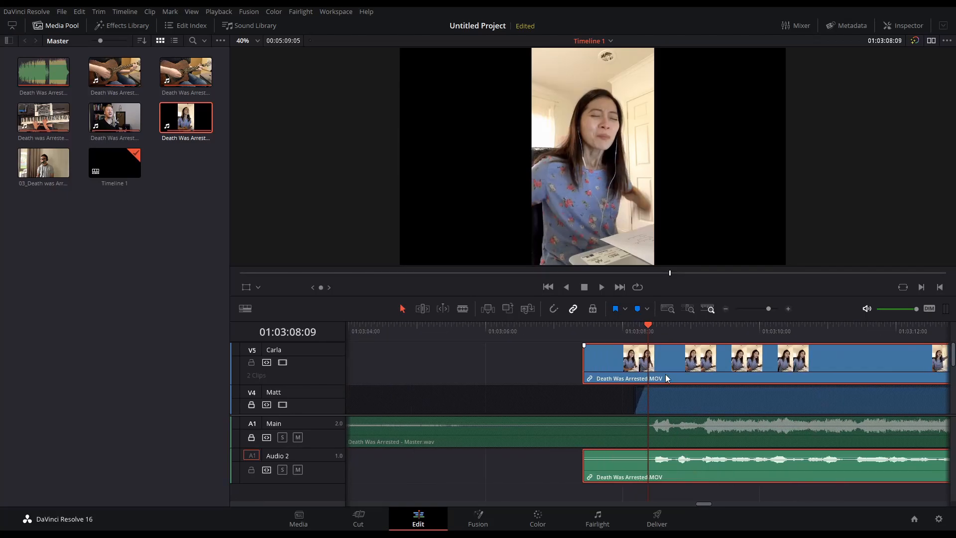
key(space)
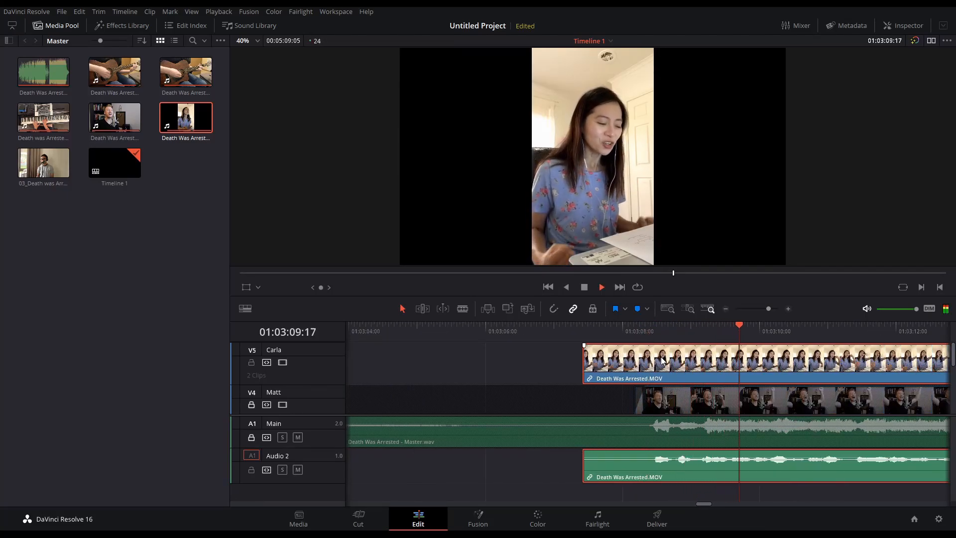
key(space)
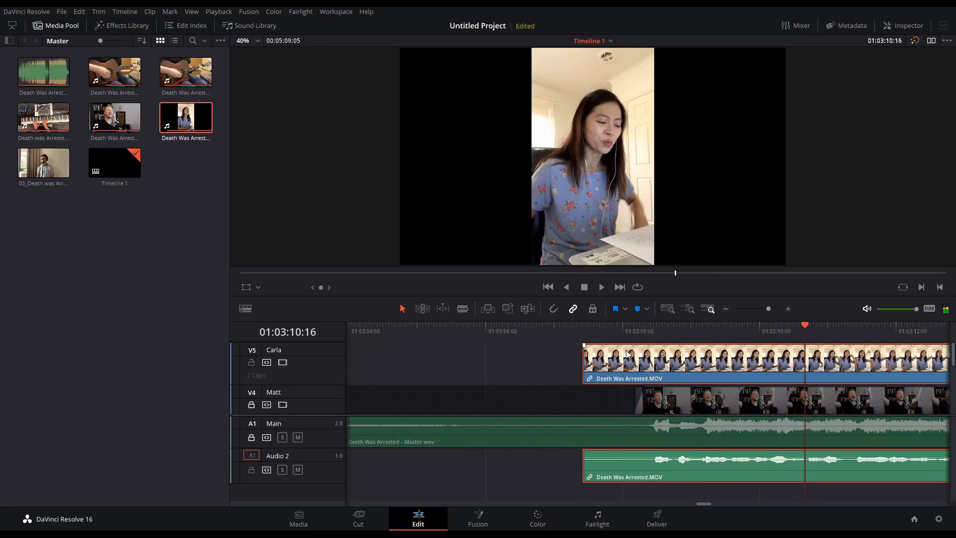
- Play the female vocal's second part to check sync, and trim its start to about 01:03:09:04
key(space)
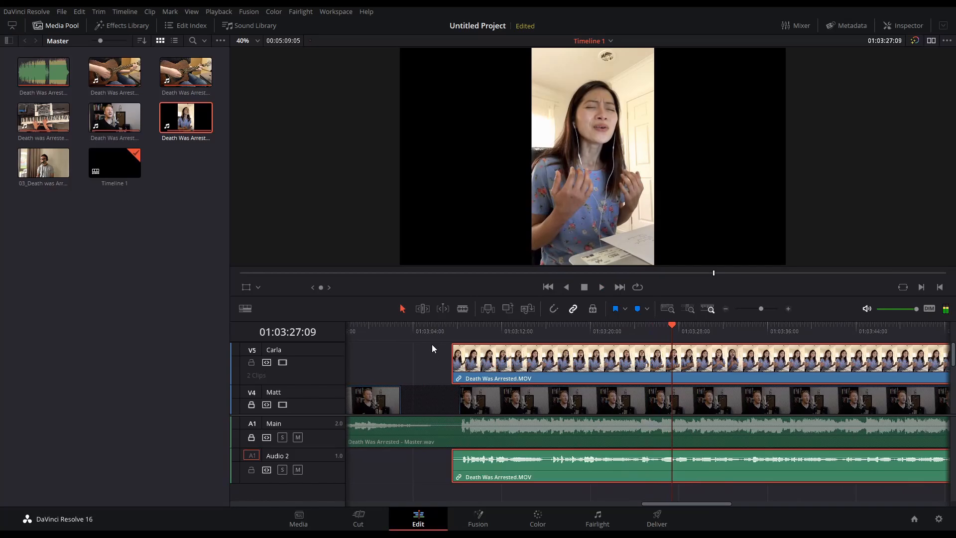
click(442, 331)
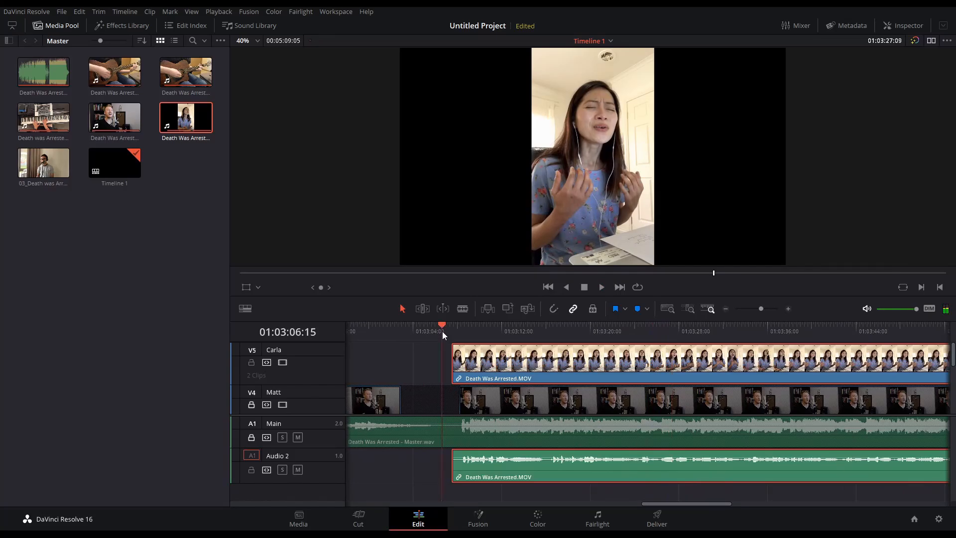
scroll(501, 361, left, 3)
scroll(503, 362, up, 4)
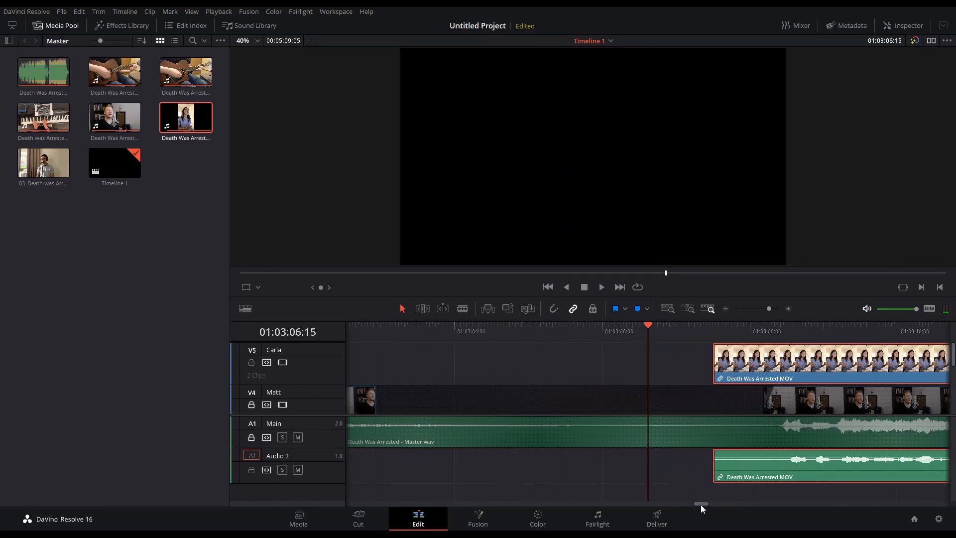
drag(702, 504, 708, 503)
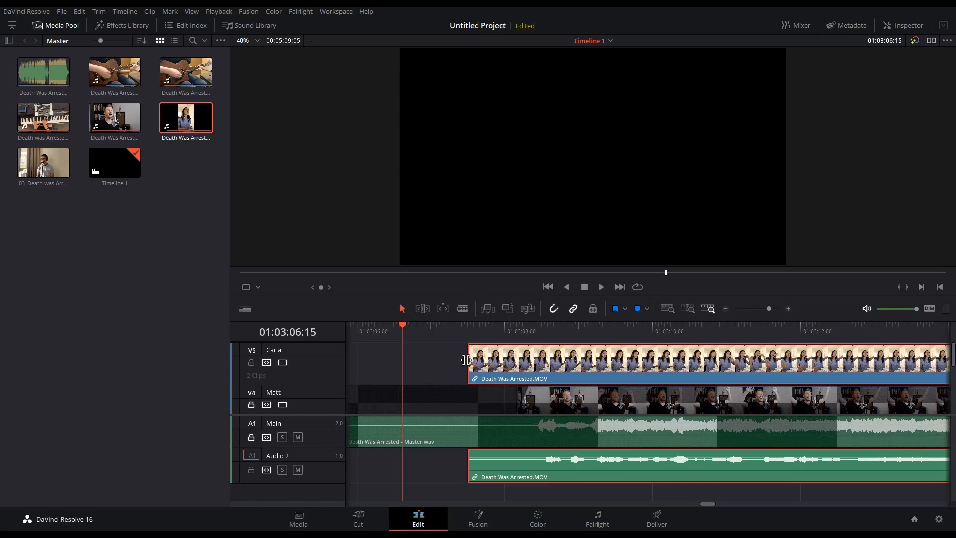
drag(467, 363, 588, 368)
- Play across the trimmed start of the female vocal's second part and mute the Audio 2 track
key(space)
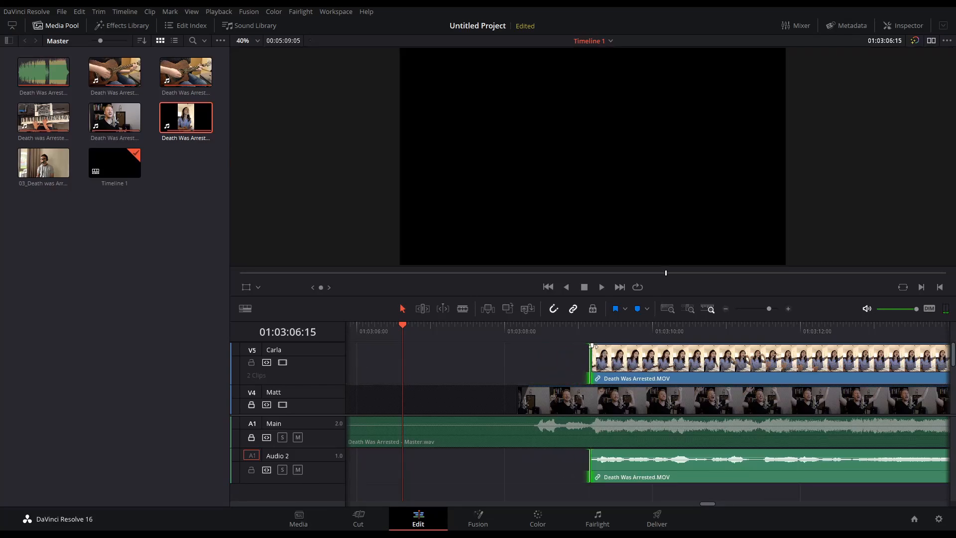
click(298, 470)
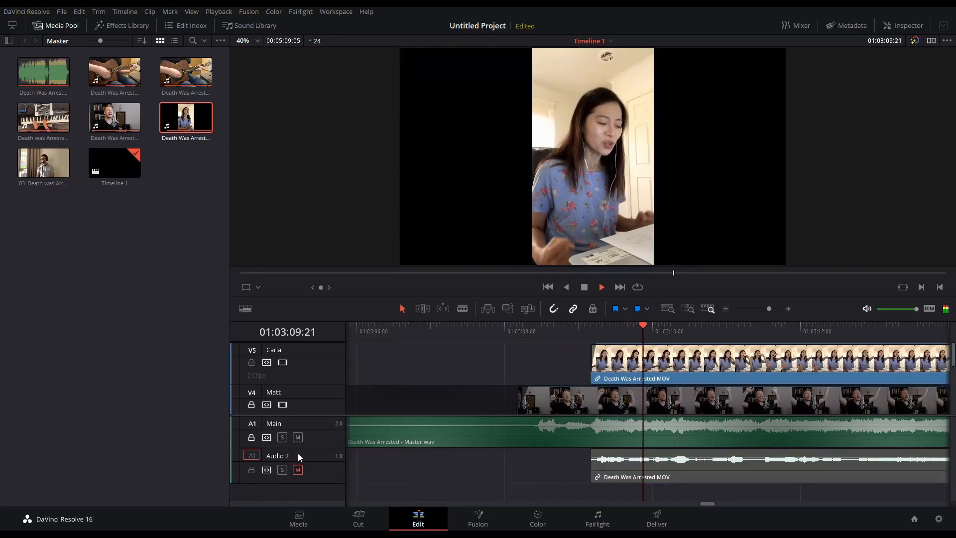
scroll(552, 421, down, 6)
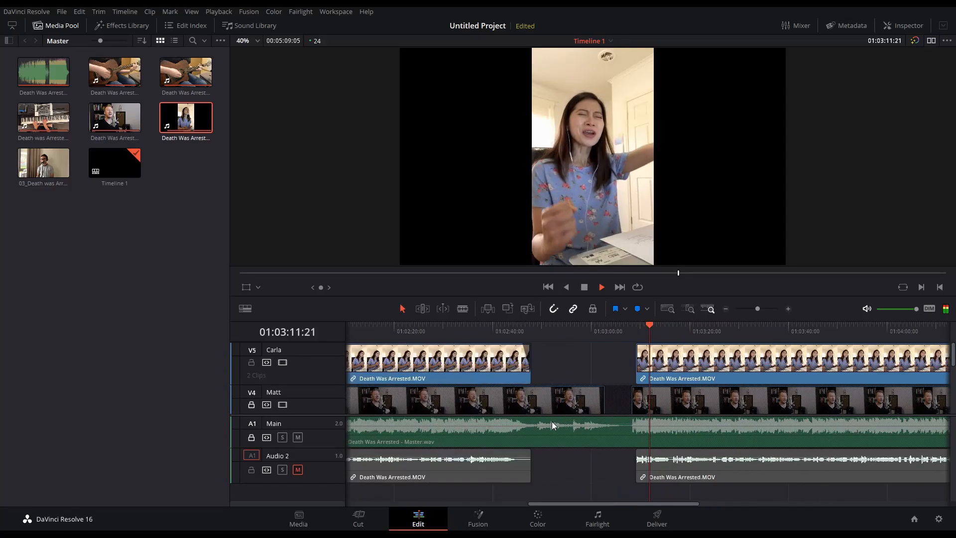
key(space)
- Play the closing passage of the female vocal's second part and trim its end to about 01:04:51:17
drag(629, 503, 747, 503)
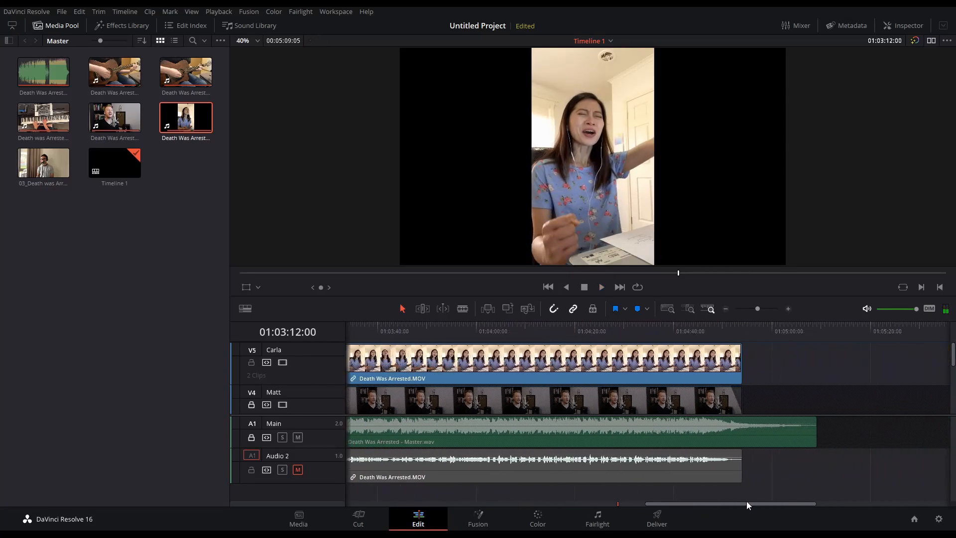
click(720, 329)
key(space)
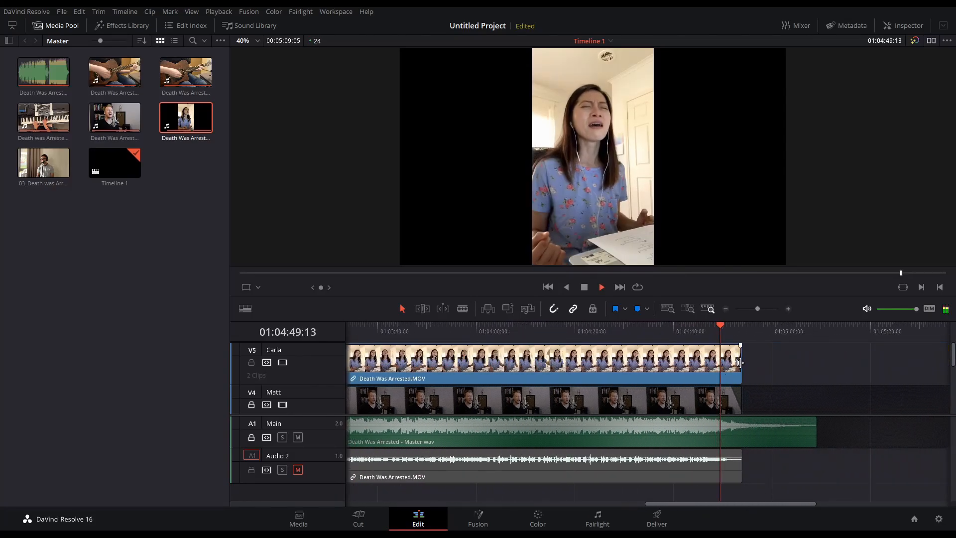
scroll(763, 369, up, 3)
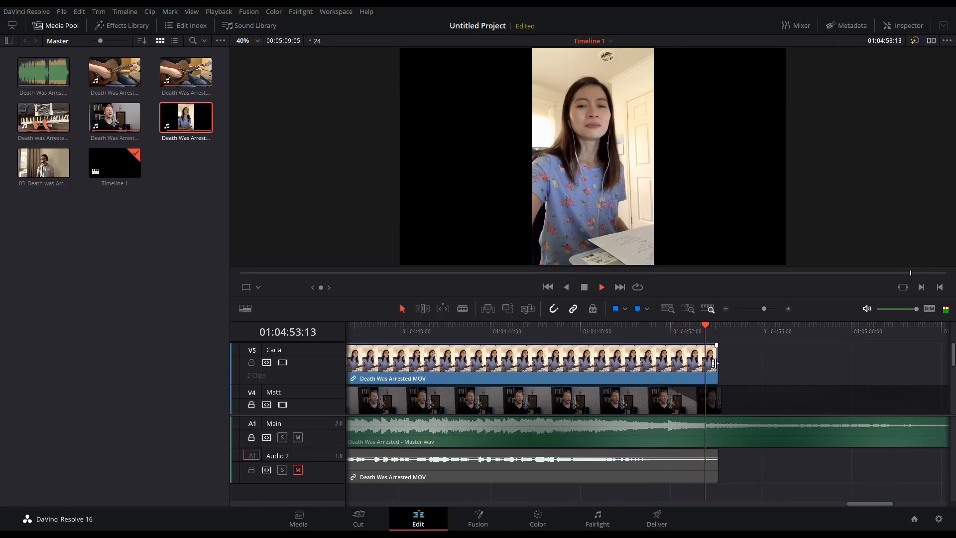
key(space)
drag(713, 363, 660, 355)
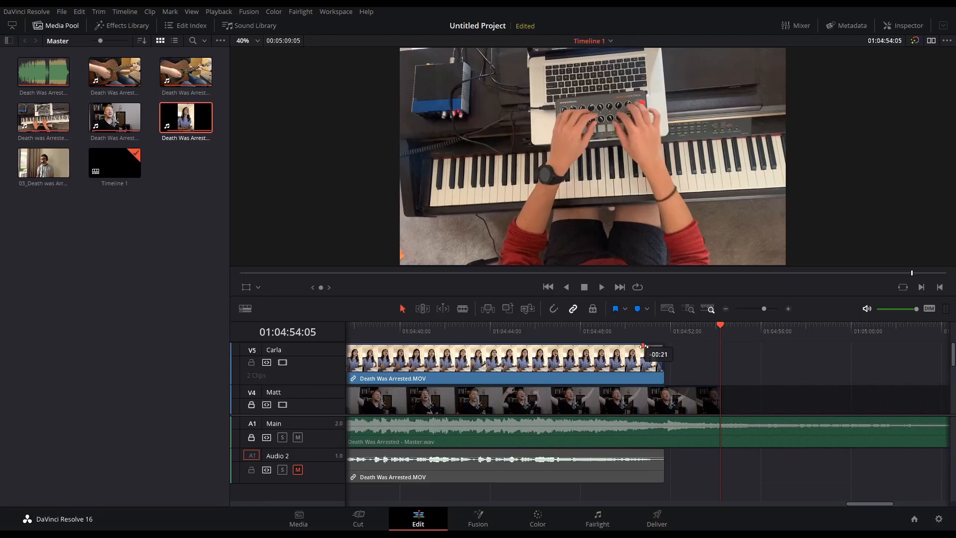
- Add a fade-out of about two seconds at the end of the female vocal's second part and play across it
click(601, 341)
key(space)
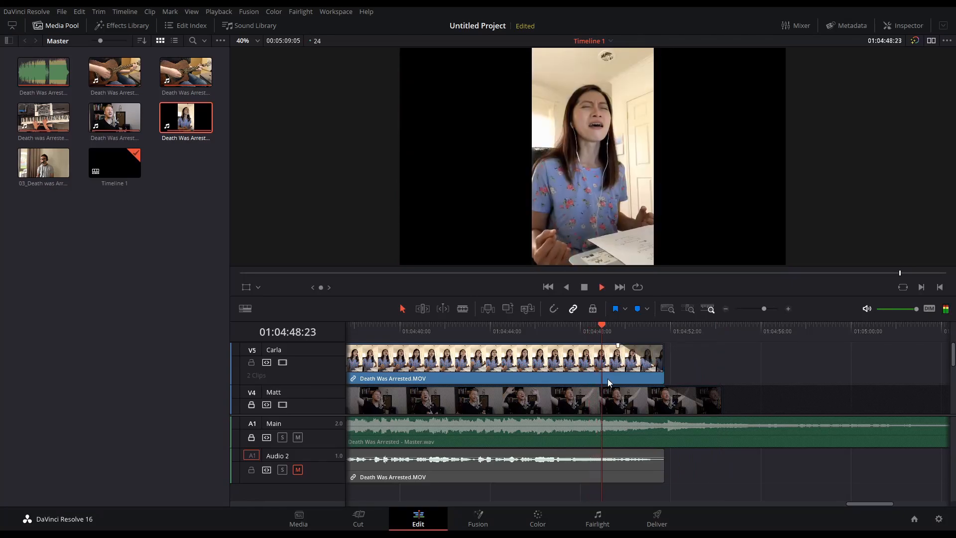
scroll(606, 381, down, 3)
key(space)
- Delete the female vocal's Audio 2 track and lock her video track V5
drag(725, 501, 533, 501)
right_click(275, 468)
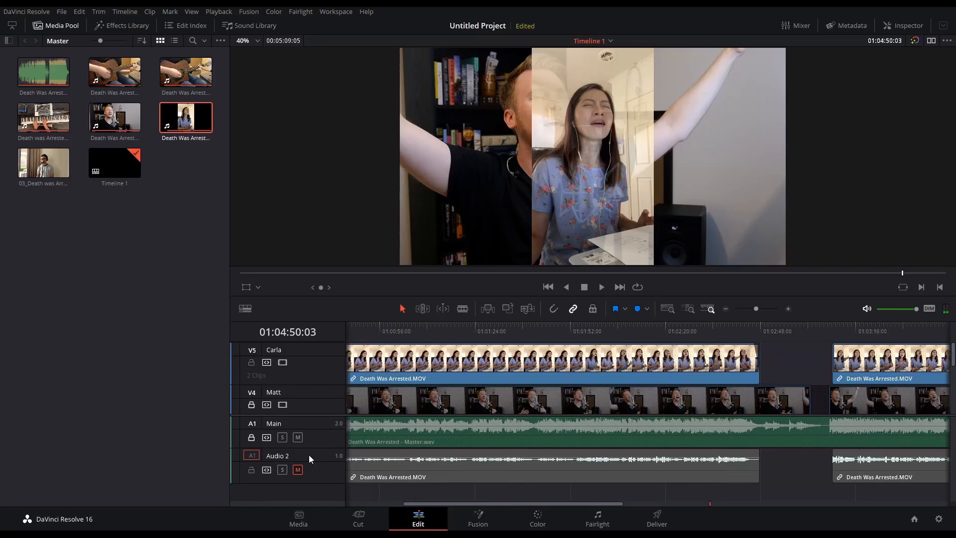
click(309, 455)
click(252, 363)
- Place 03_Death was Arrested.MOV at the start of the timeline on a new video track V6 above V5
click(33, 163)
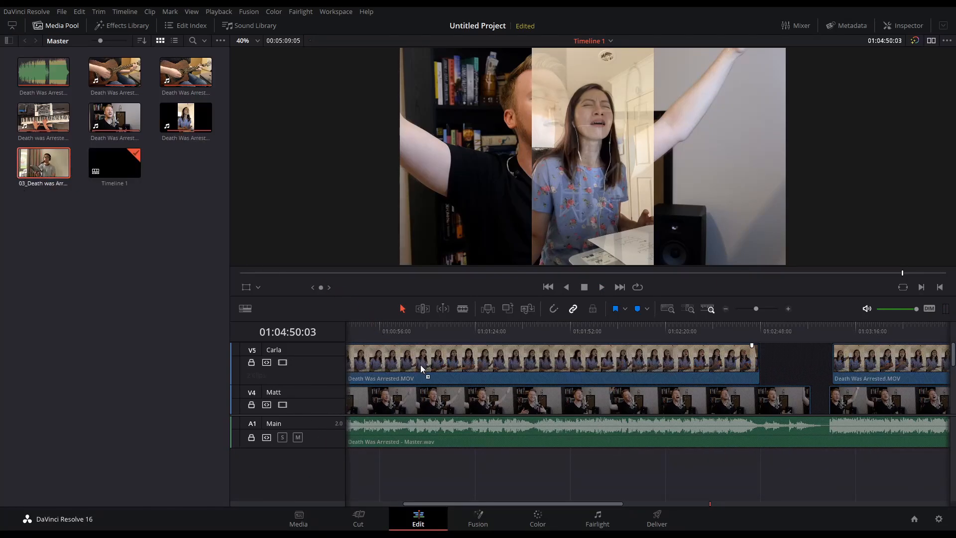
drag(451, 365, 345, 356)
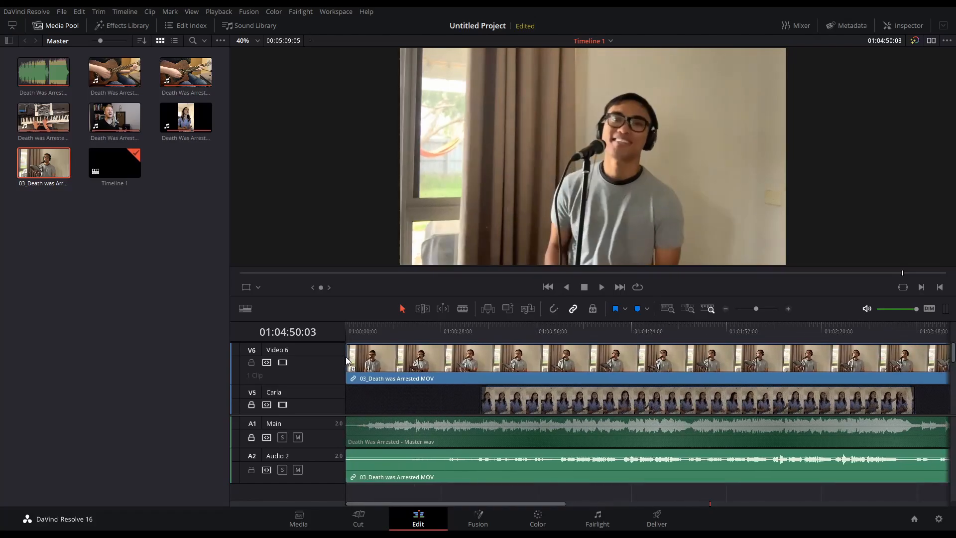
scroll(473, 408, down, 5)
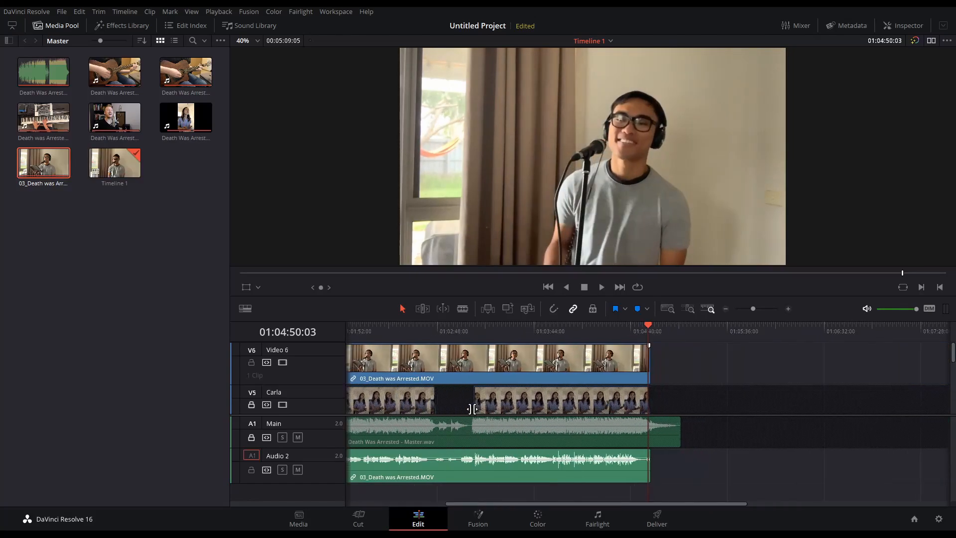
drag(624, 504, 522, 507)
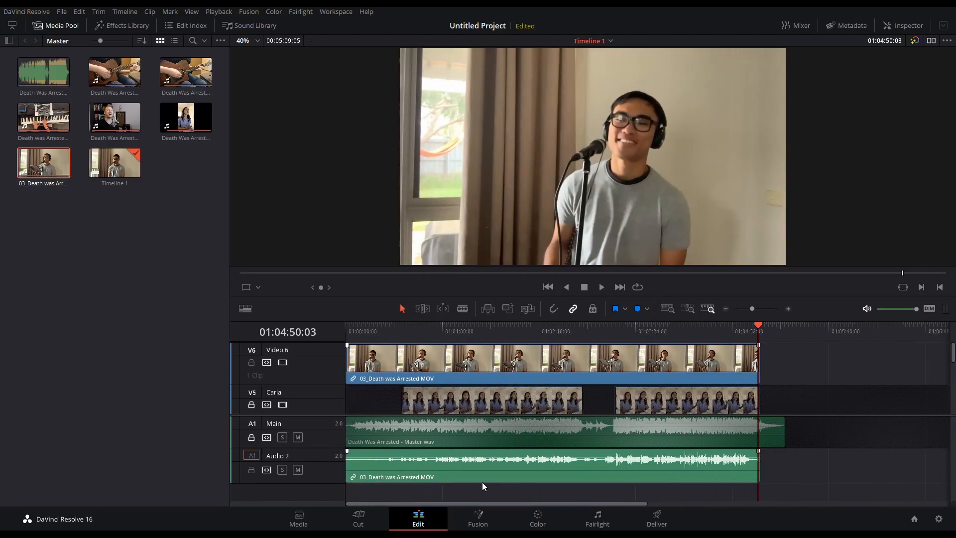
- Shift the V6 vocal slightly later to line up roughly with the Main audio, play it, and trim its start to about 01:00:38
drag(622, 472, 620, 467)
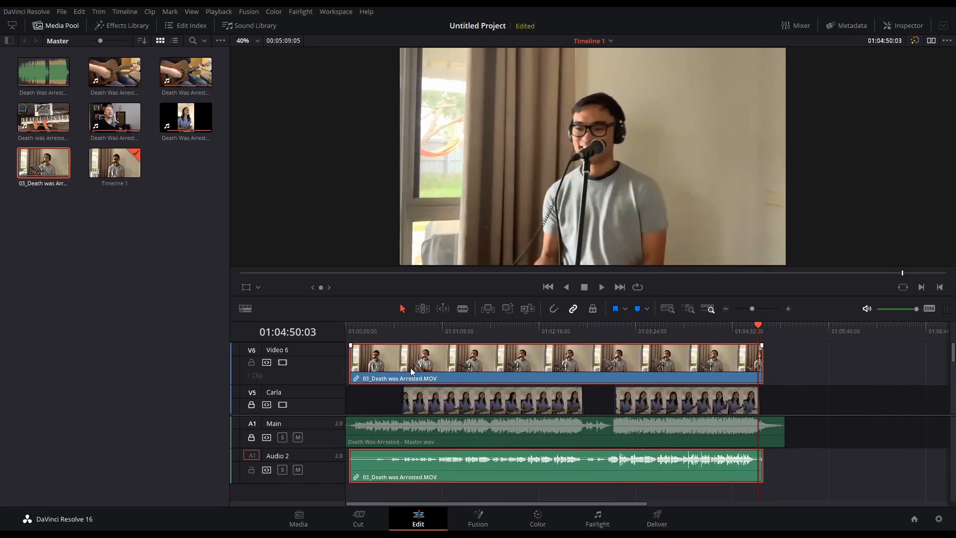
click(365, 334)
key(space)
scroll(429, 401, up, 1)
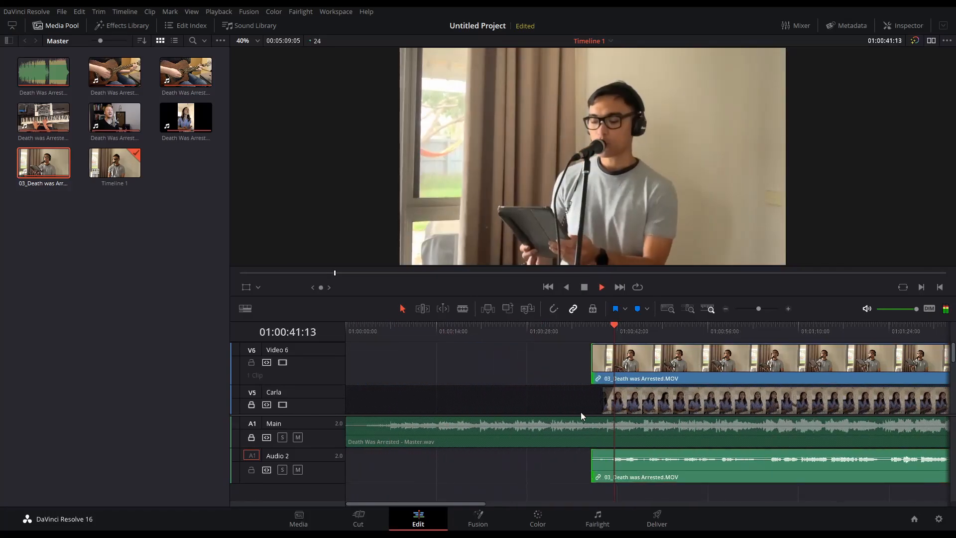
- Fine-tune the V6 vocal's position against the Main audio so it starts at about 01:00:37:06, replaying the opening to check sync
click(600, 334)
scroll(642, 381, up, 4)
mouse_move(642, 379)
mouse_down()
mouse_move(633, 379)
mouse_move(670, 379)
mouse_move(632, 379)
mouse_up()
click(626, 334)
key(space)
click(616, 334)
key(space)
scroll(729, 366, left, 2)
drag(843, 367, 839, 367)
click(683, 340)
key(space)
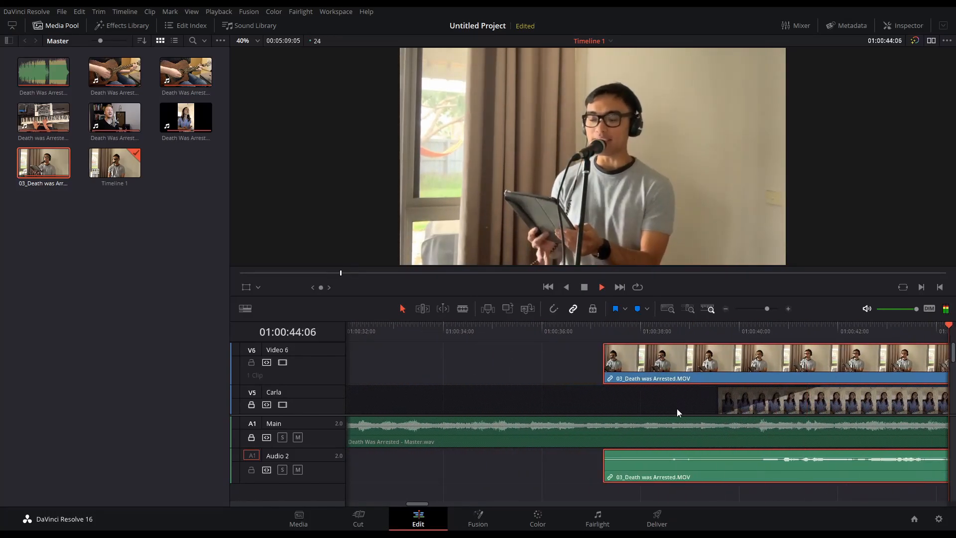
- Mute the Audio 2 track and play the V6 vocal over the Main audio alone
scroll(676, 409, down, 2)
scroll(623, 388, down, 2)
click(297, 469)
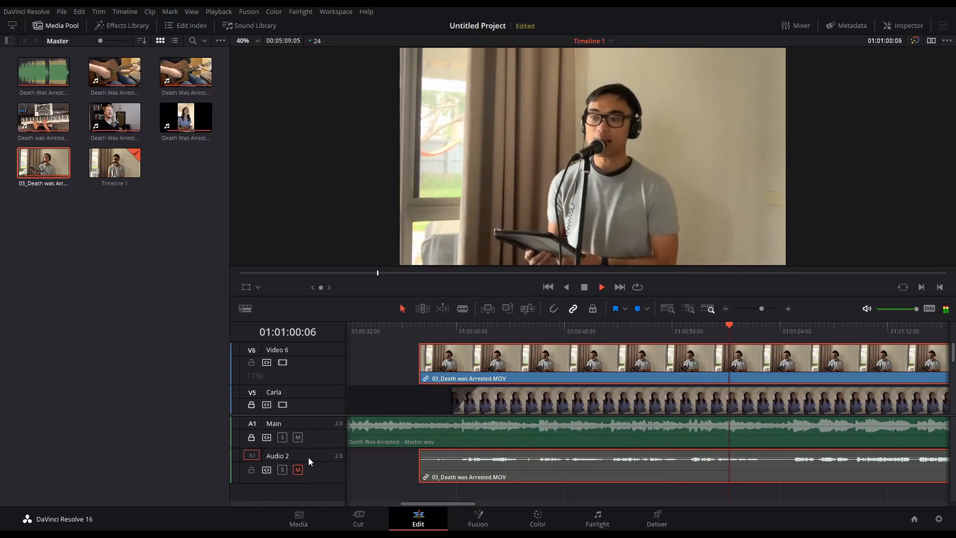
key(space)
- Trim the V6 vocal's start to about 01:01:04:13, add a short fade-in, and play across its entry
drag(427, 371, 786, 369)
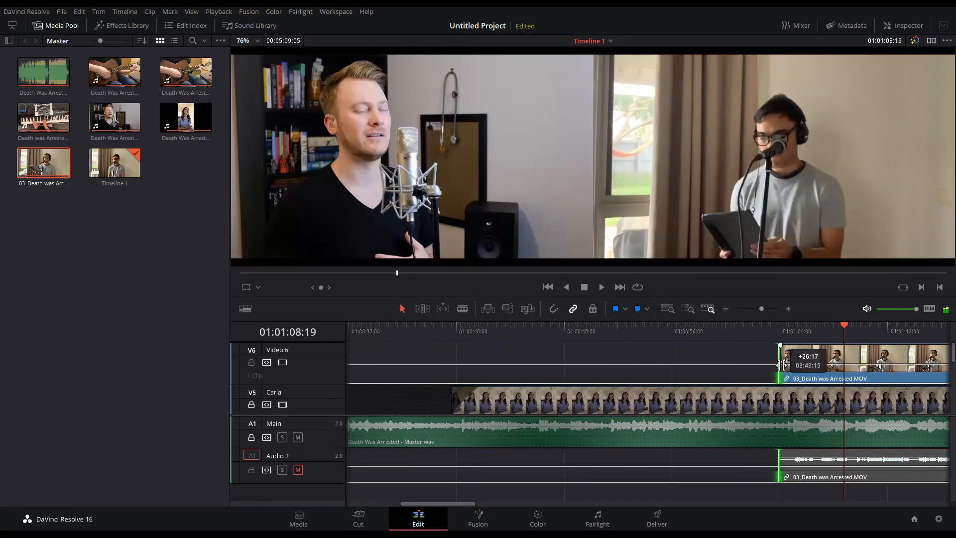
drag(779, 327, 769, 327)
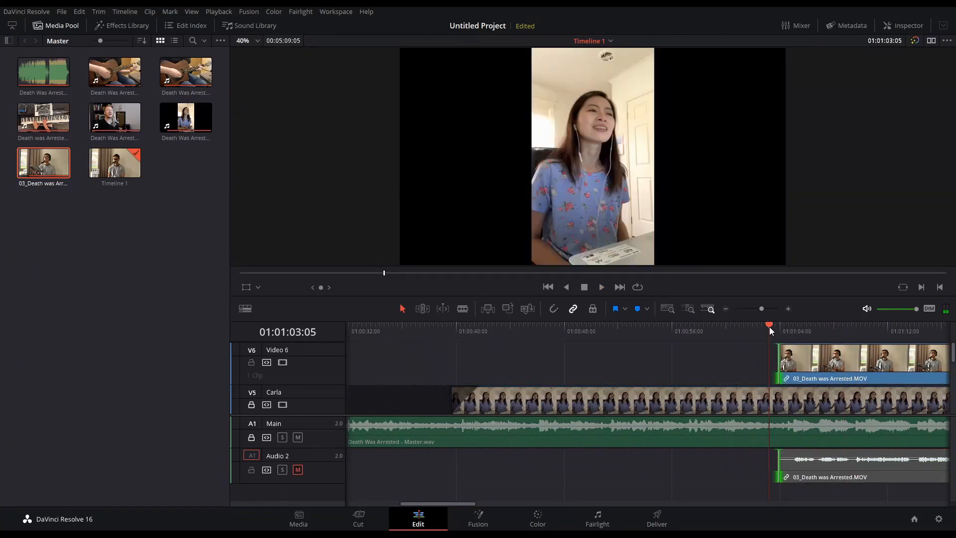
key(space)
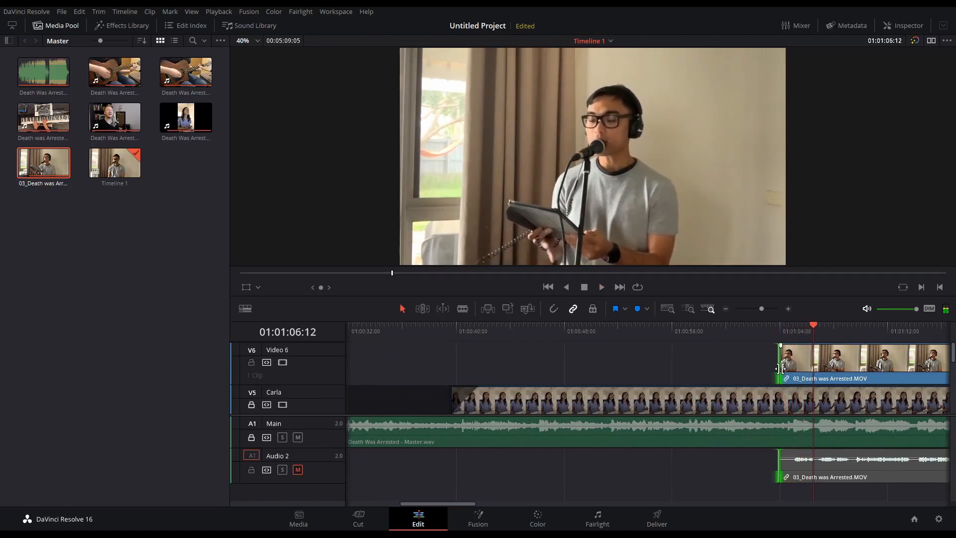
drag(779, 368, 790, 368)
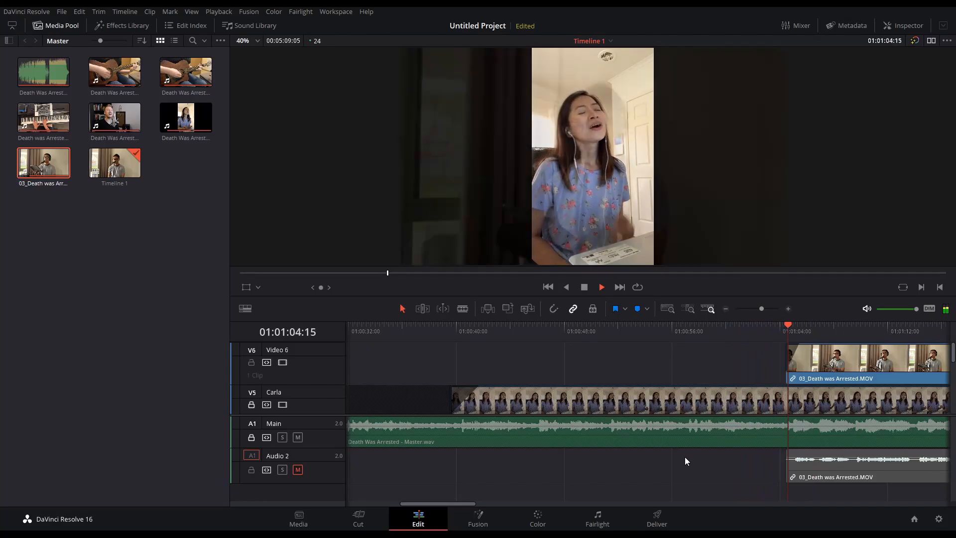
- Split the V6 vocal at about 01:03:02:18 and move its second part to start at about 01:03:08:12
scroll(684, 456, down, 5)
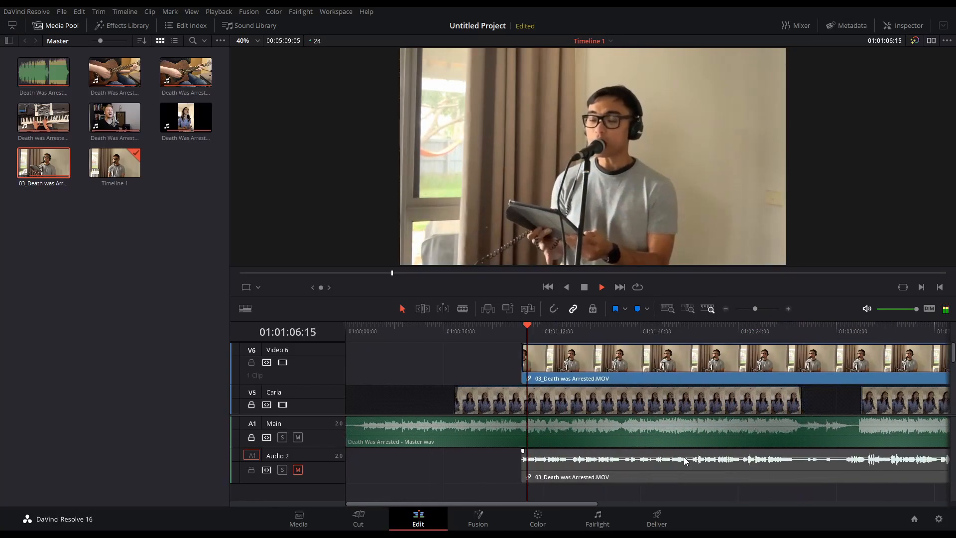
scroll(663, 450, down, 3)
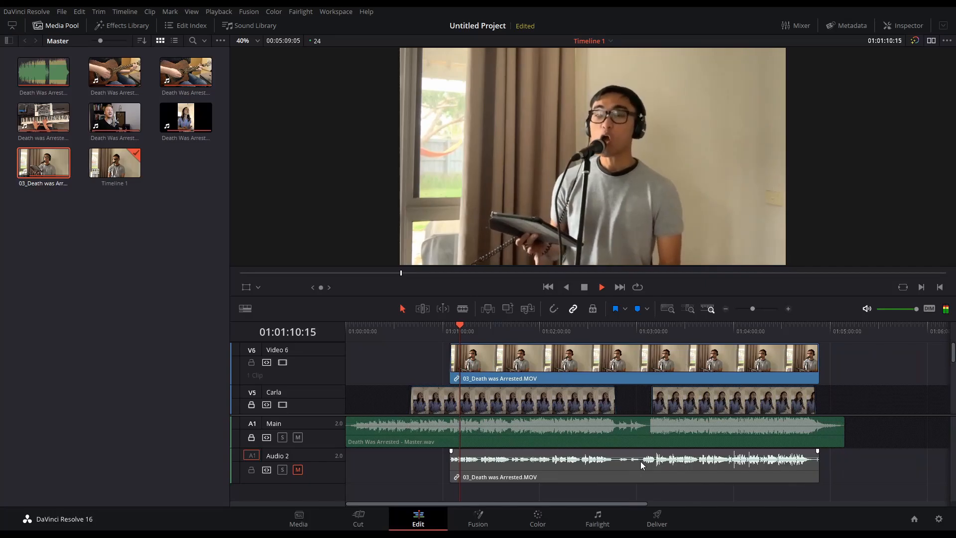
key(b)
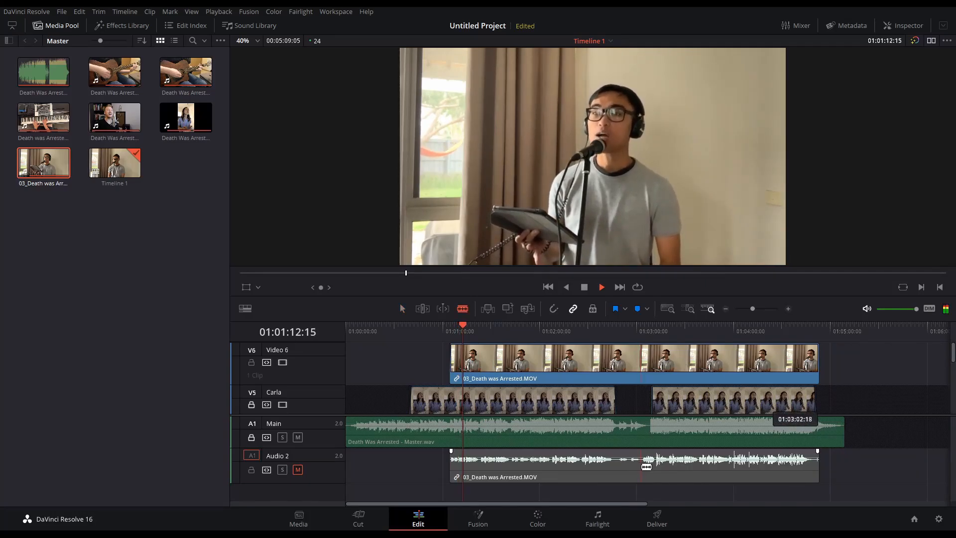
click(642, 466)
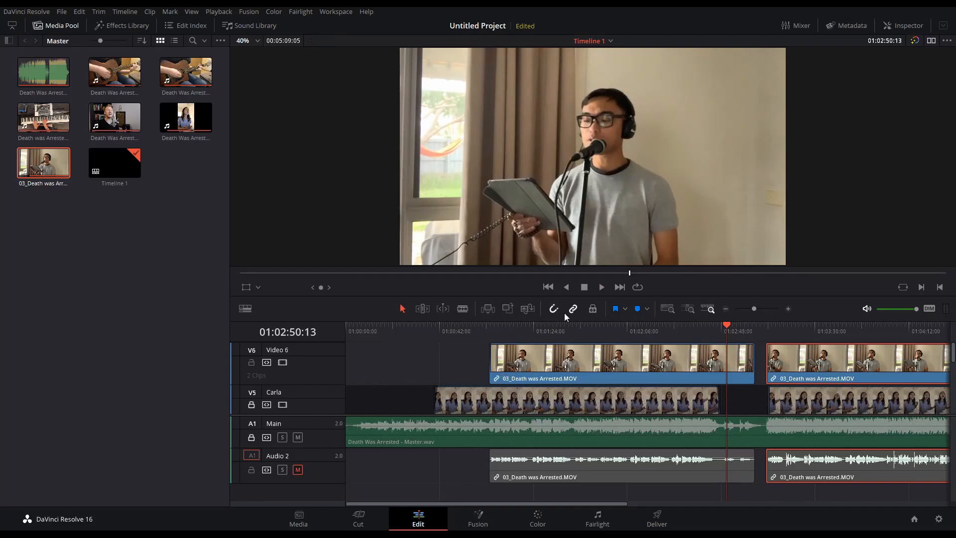
- Trim the end of the V6 vocal's first part to about 01:02:47:12, add a short fade-out, and play across it
drag(751, 367, 717, 367)
drag(691, 330, 705, 332)
key(space)
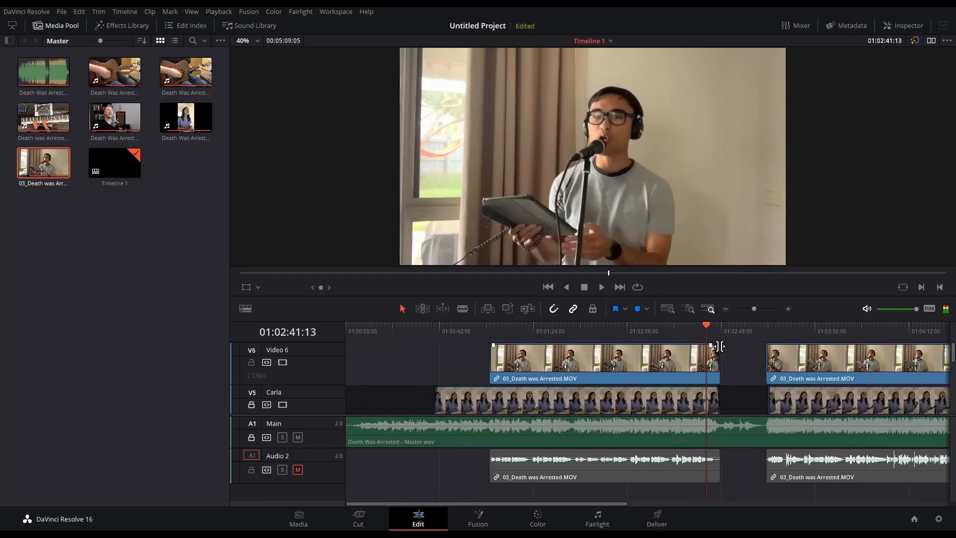
scroll(722, 369, up, 2)
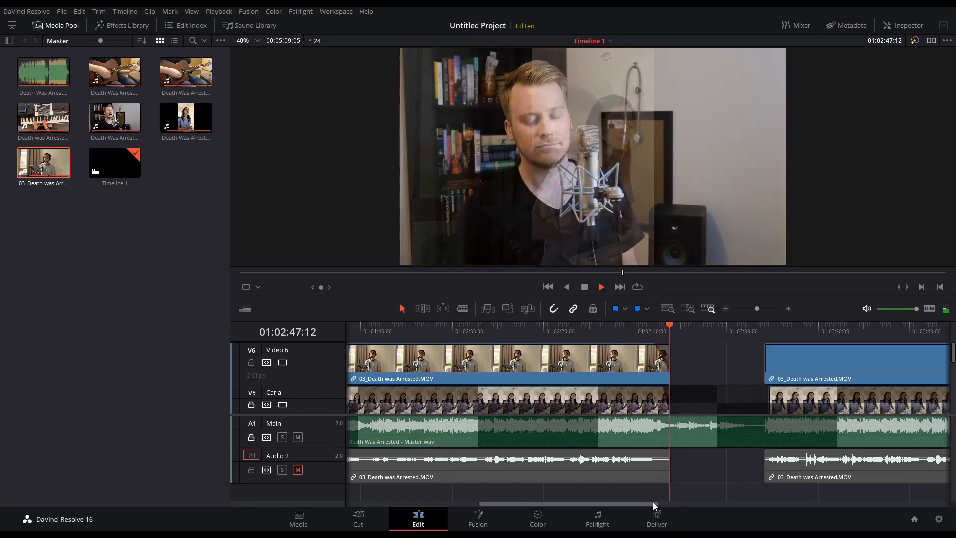
drag(649, 502, 674, 501)
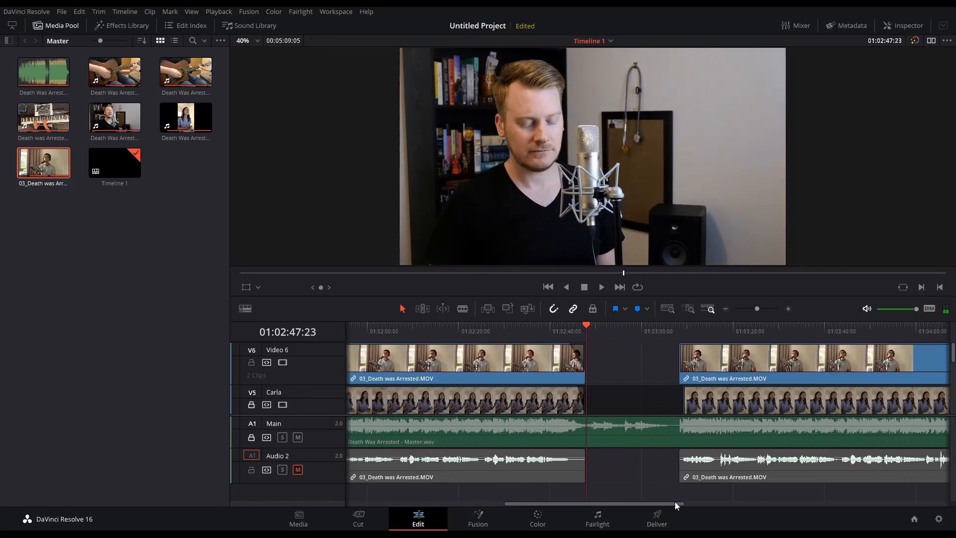
- Align the V6 vocal's second part with the Main audio so it starts at about 01:03:07:17, and play it to check sync
click(697, 330)
scroll(698, 345, up, 4)
drag(640, 463, 616, 458)
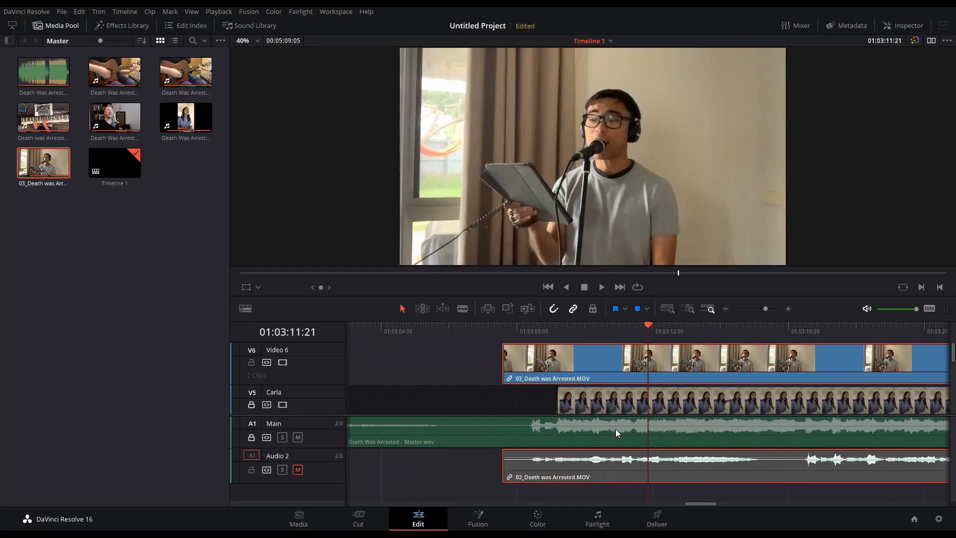
click(554, 330)
scroll(557, 349, up, 3)
drag(691, 479, 703, 479)
click(554, 332)
key(space)
key(space)
- Trim the start of the V6 vocal's second part to 01:03:09:04, matching the V5 clip's start, and play across it
drag(527, 365, 650, 366)
click(614, 331)
key(space)
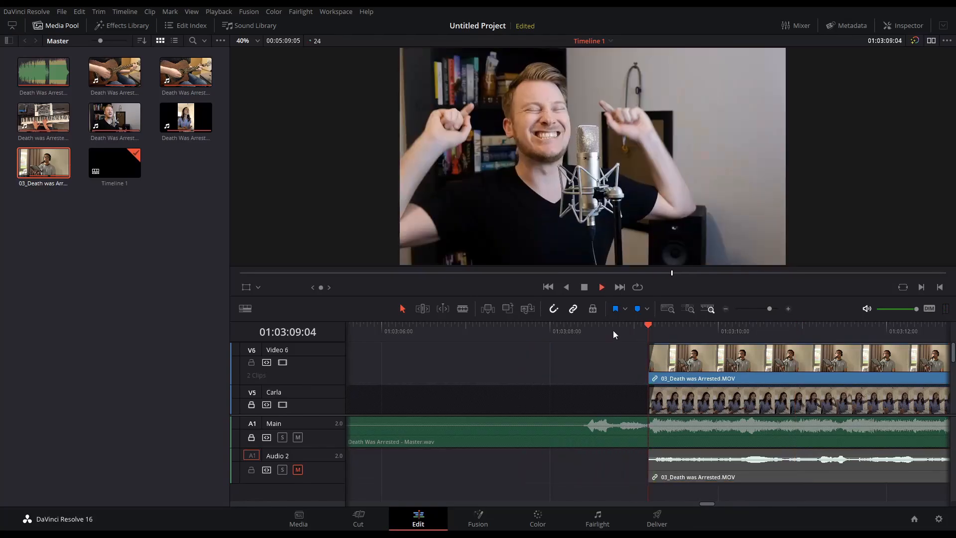
scroll(717, 453, down, 3)
scroll(731, 463, down, 1)
key(space)
- Turn off snapping, nudge the V6 vocal's second part slightly earlier, and play it up to about 01:03:22 to check sync
key(n)
drag(768, 366, 766, 366)
click(736, 332)
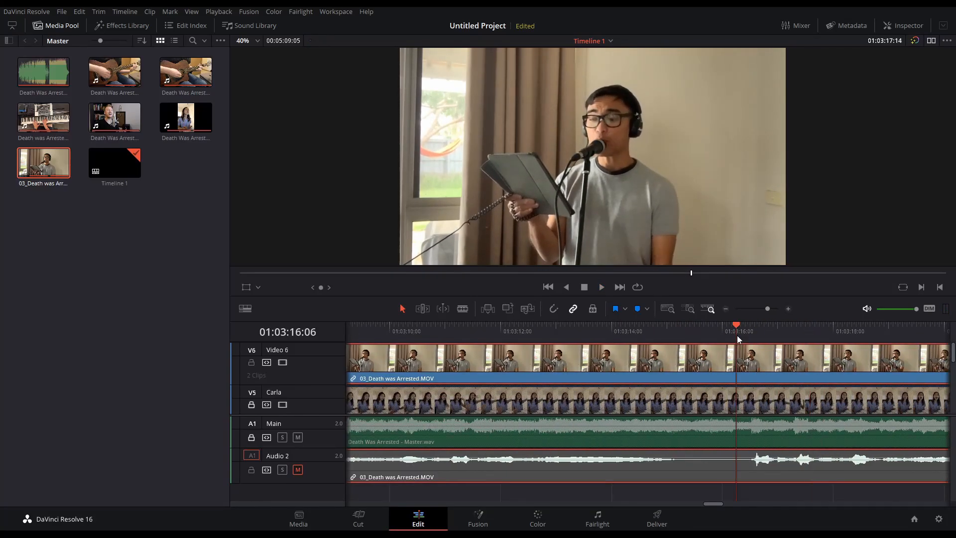
key(space)
click(721, 330)
click(596, 327)
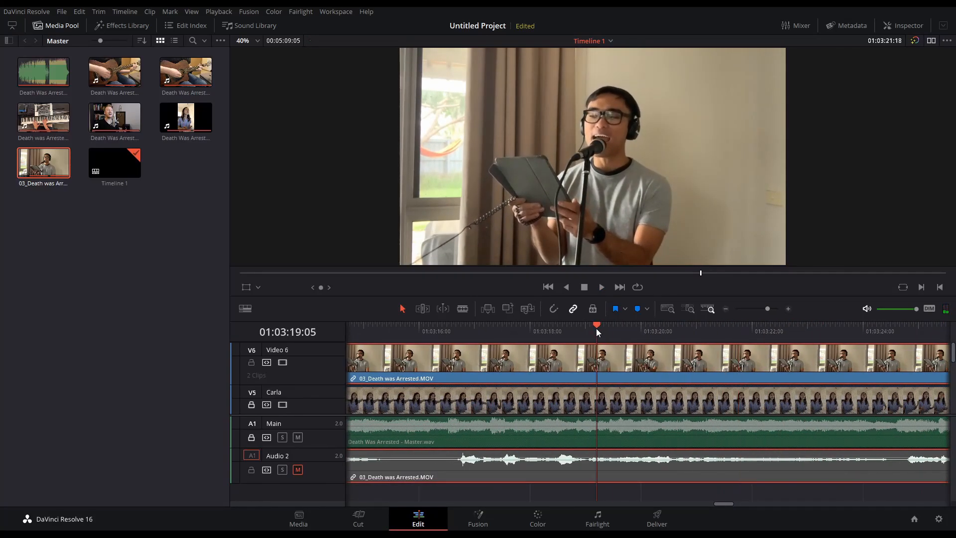
click(599, 332)
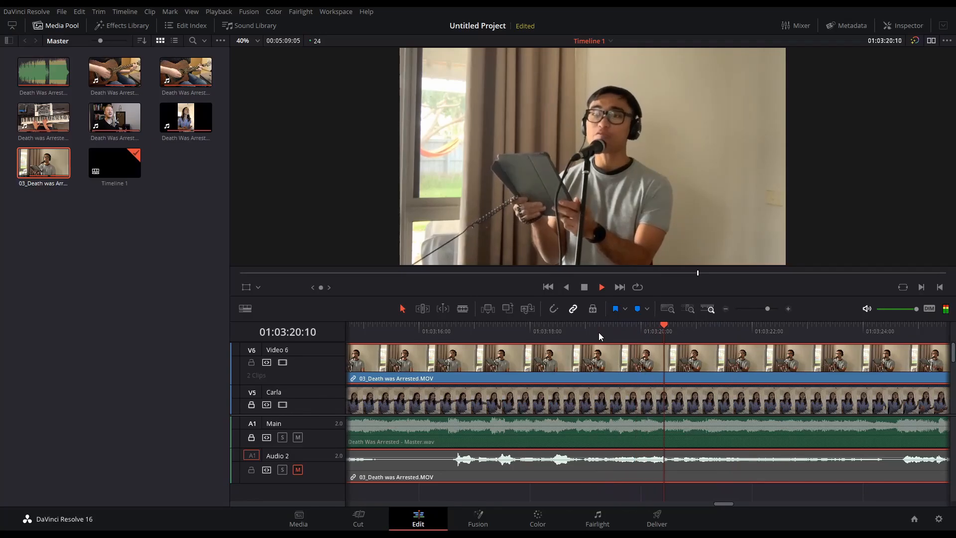
scroll(629, 386, down, 2)
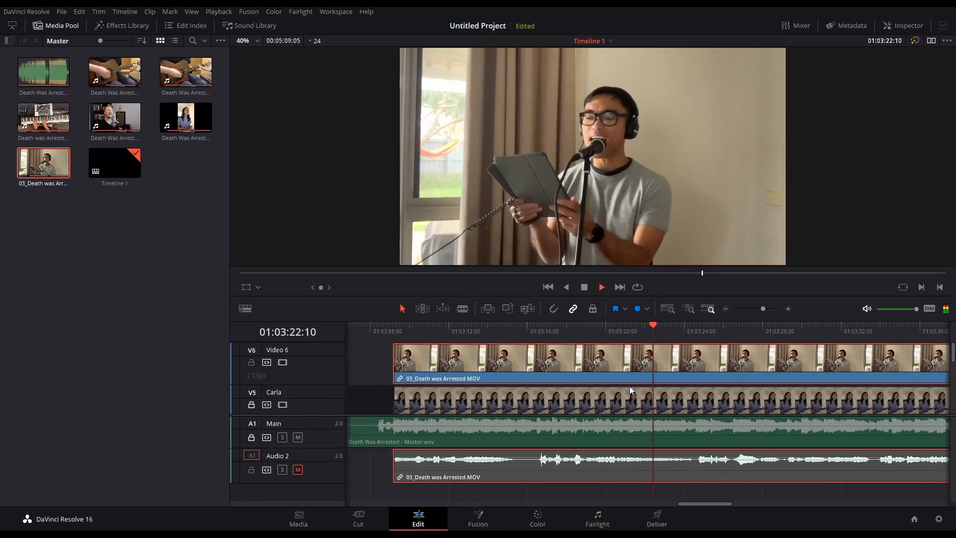
key(space)
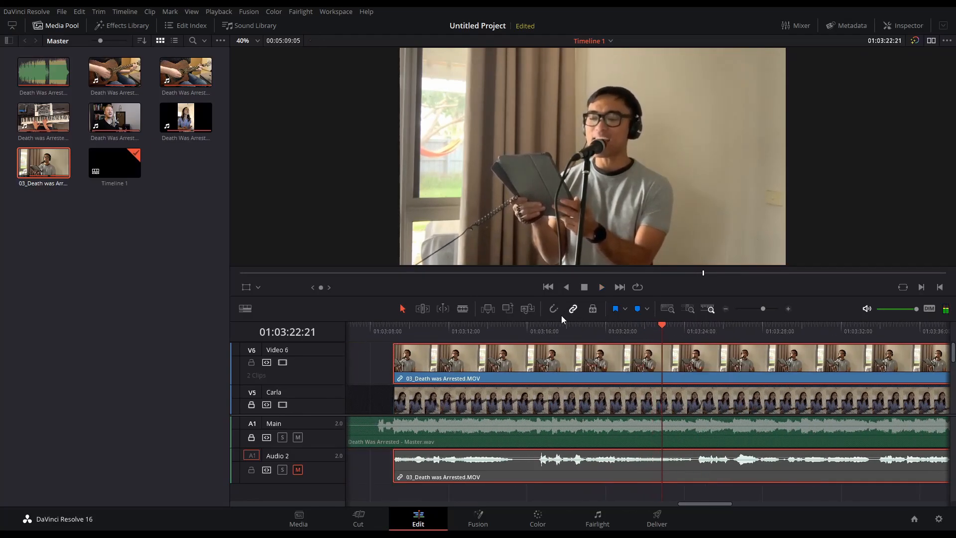
click(393, 330)
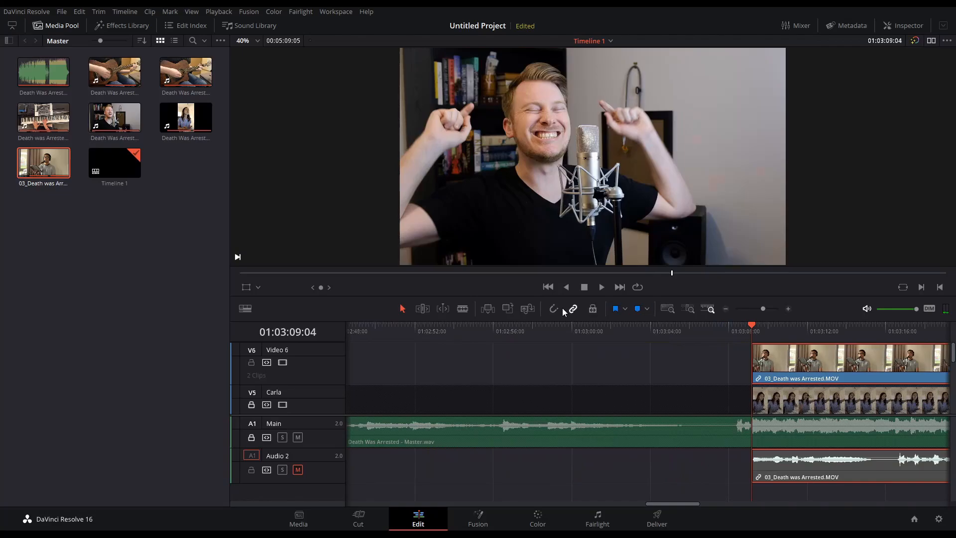
- Lock the V6 track and remove the Audio 2 track, enlarging the video track area
click(553, 308)
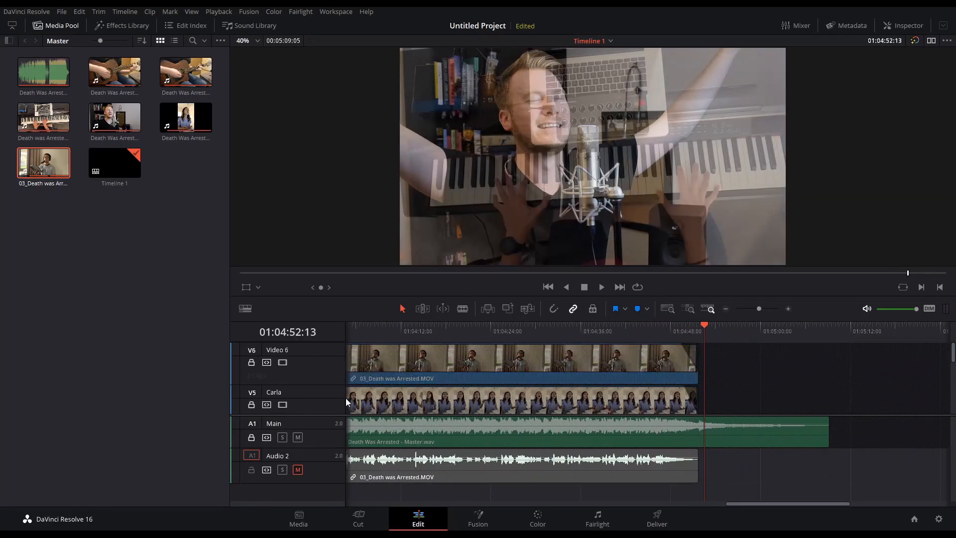
scroll(524, 422, down, 2)
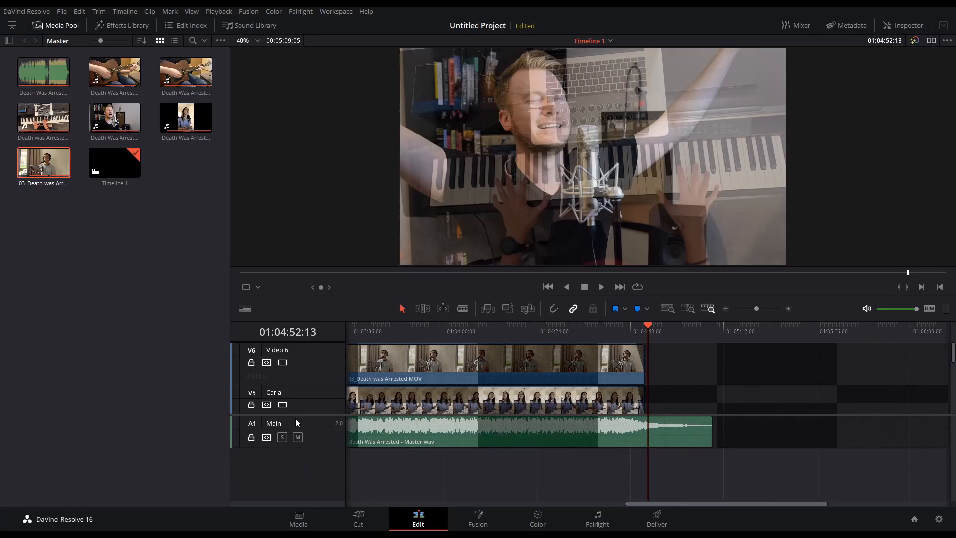
drag(292, 415, 303, 483)
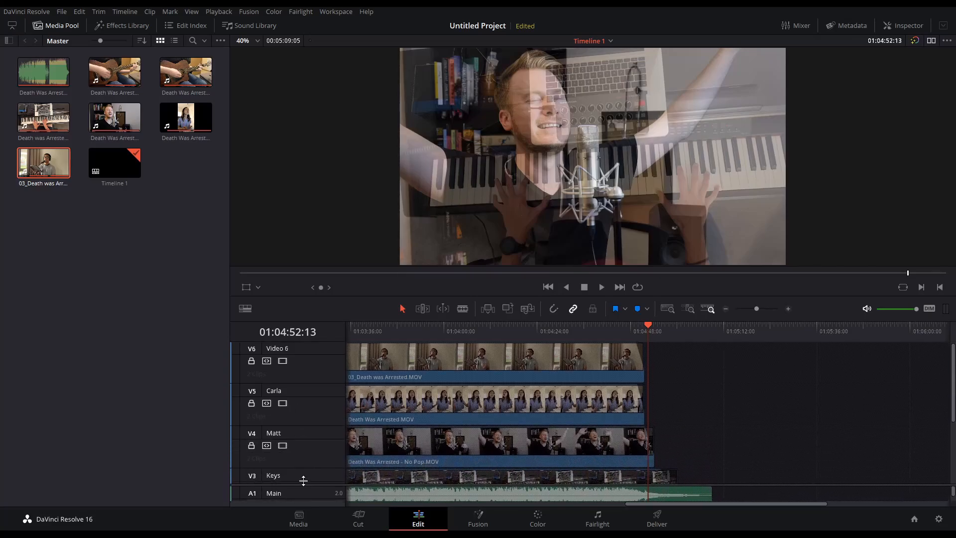
- Check the V6 clips between about 01:02:35 and 01:03:16 and rename the V6 track with the singer's first name
drag(749, 506, 627, 504)
click(505, 333)
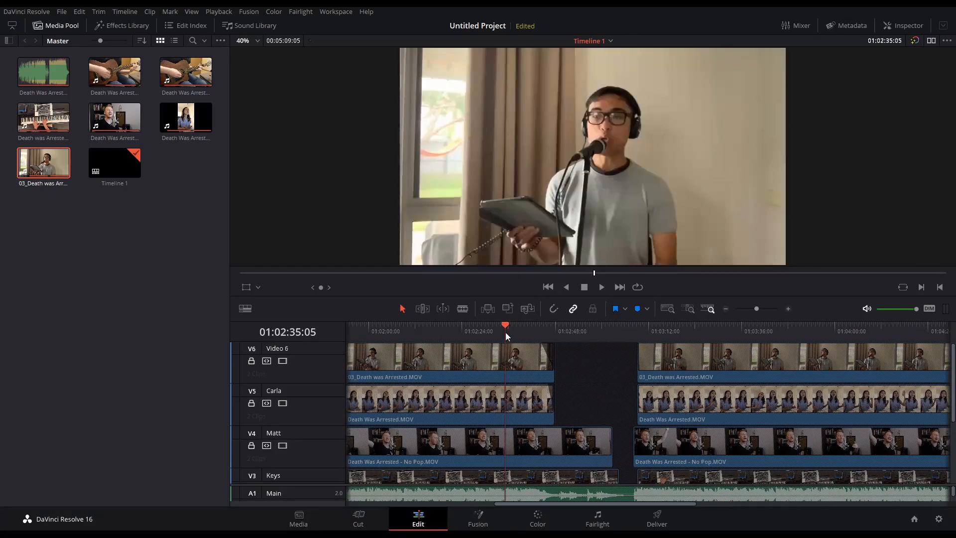
click(570, 333)
click(610, 332)
click(665, 334)
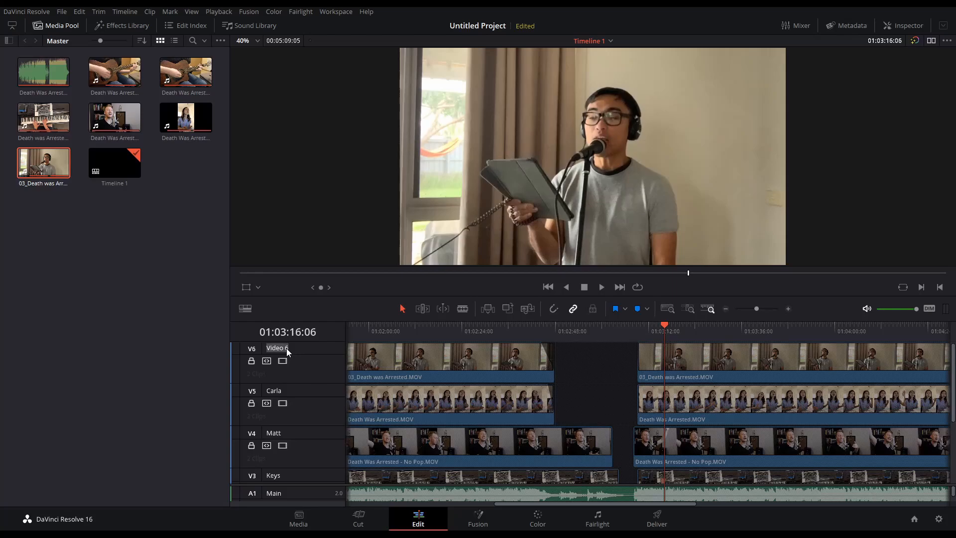
key(Return)
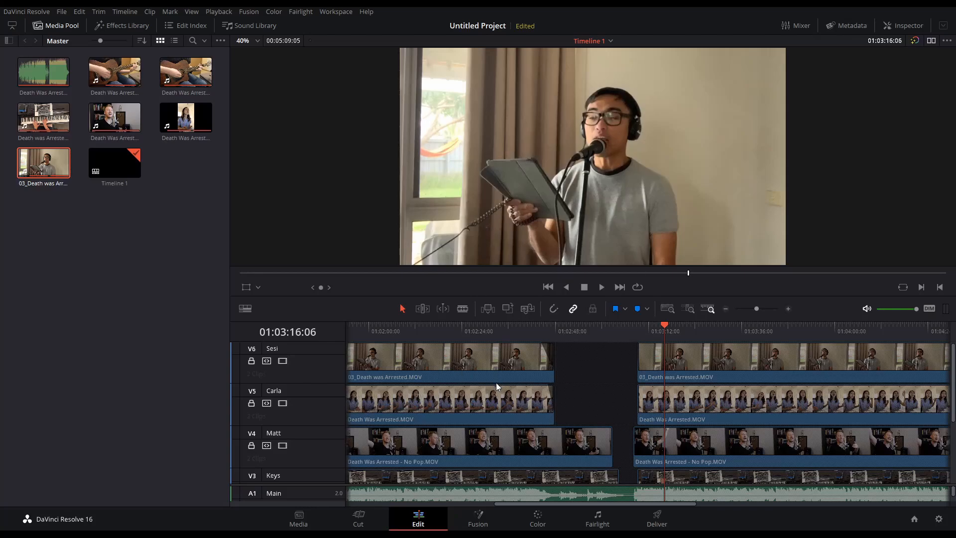
- Unlock the V1 Acoustic Low track and turn on the Transform overlay with both of its clips selected
drag(665, 324, 687, 327)
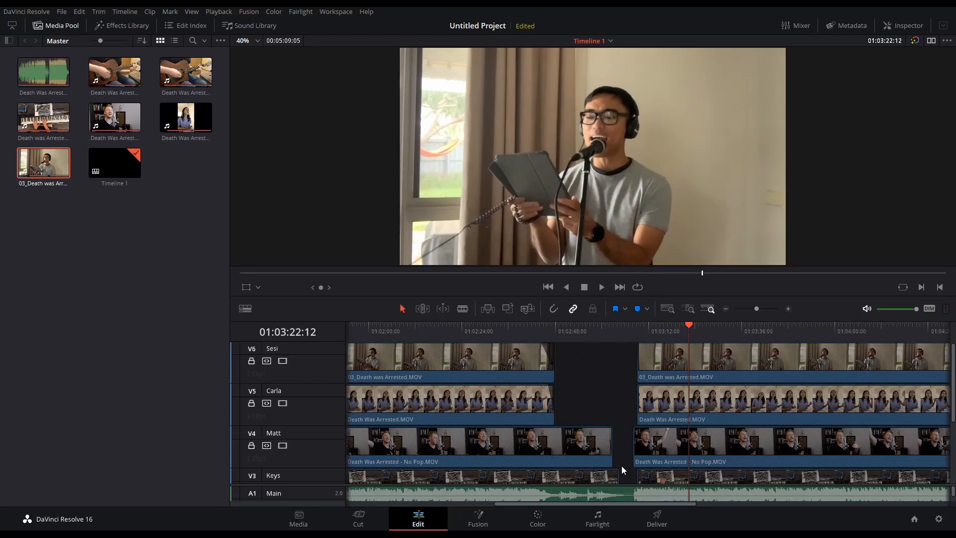
key(ctrl+minus)
key(ctrl+minus)
key(ctrl+minus)
drag(627, 503, 550, 475)
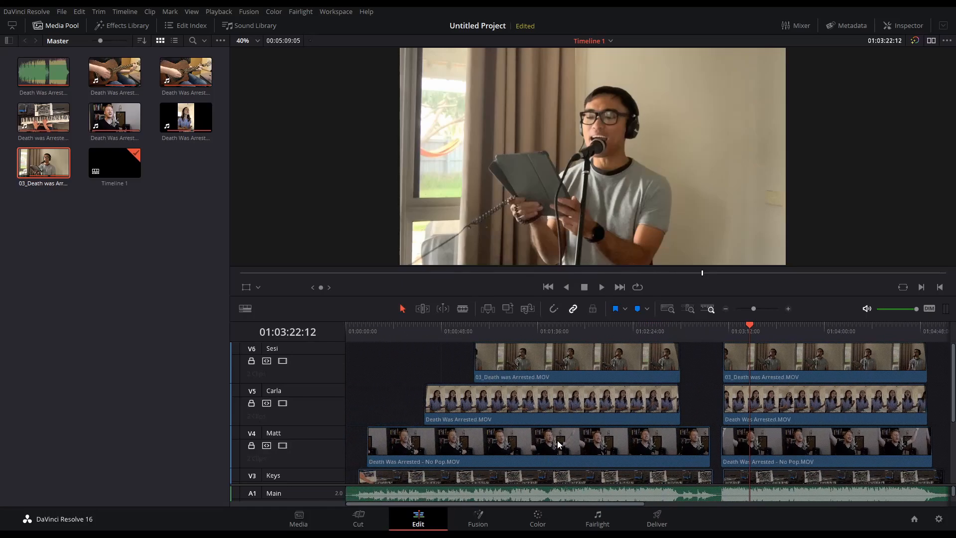
key(ctrl+minus)
scroll(413, 398, down, 2)
scroll(406, 397, down, 3)
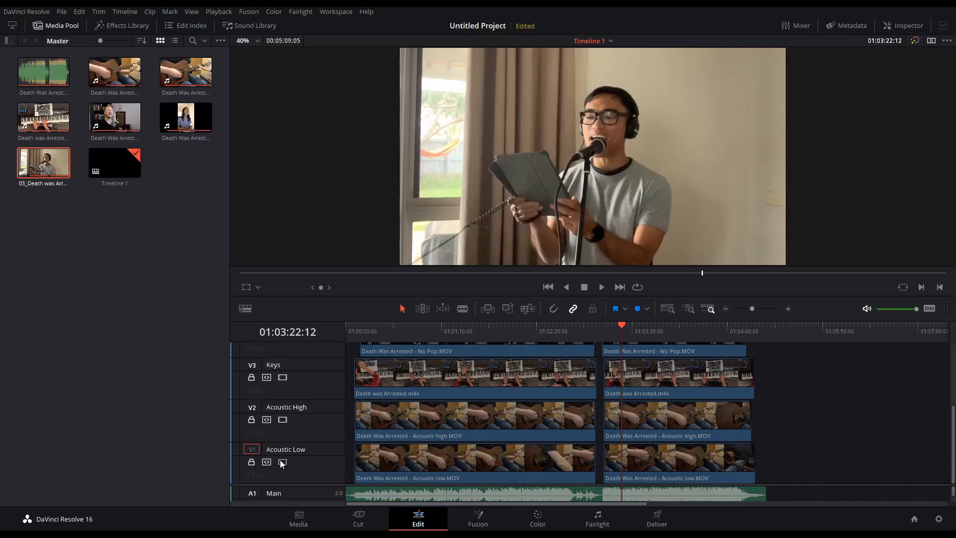
click(251, 462)
click(426, 468)
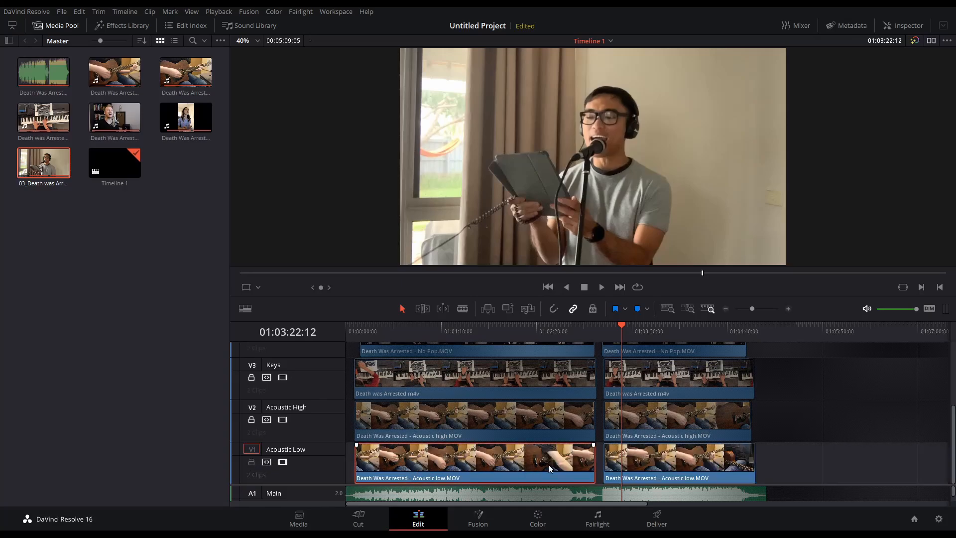
ctrl+click(660, 471)
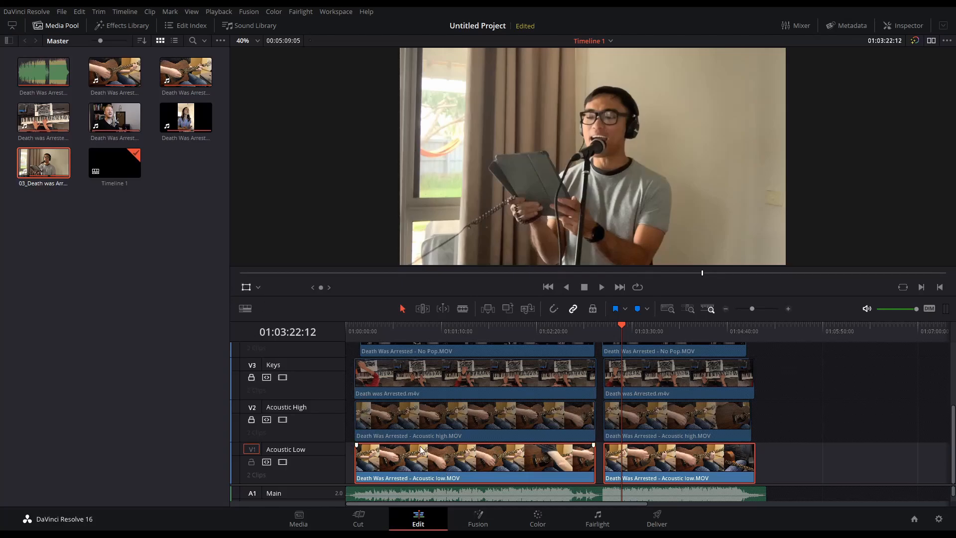
- Unlock video tracks V6, V4, V3 and V2
scroll(401, 428, up, 4)
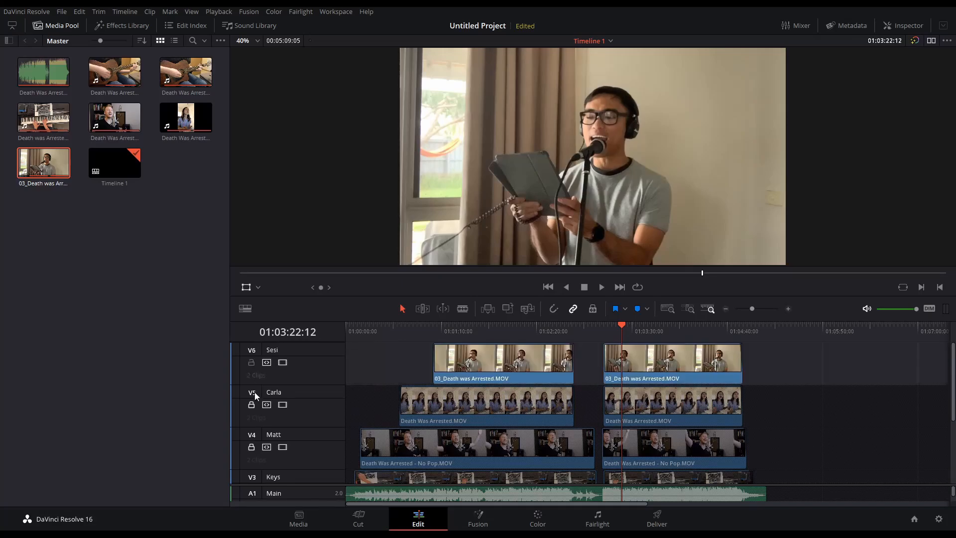
scroll(254, 408, down, 2)
click(251, 374)
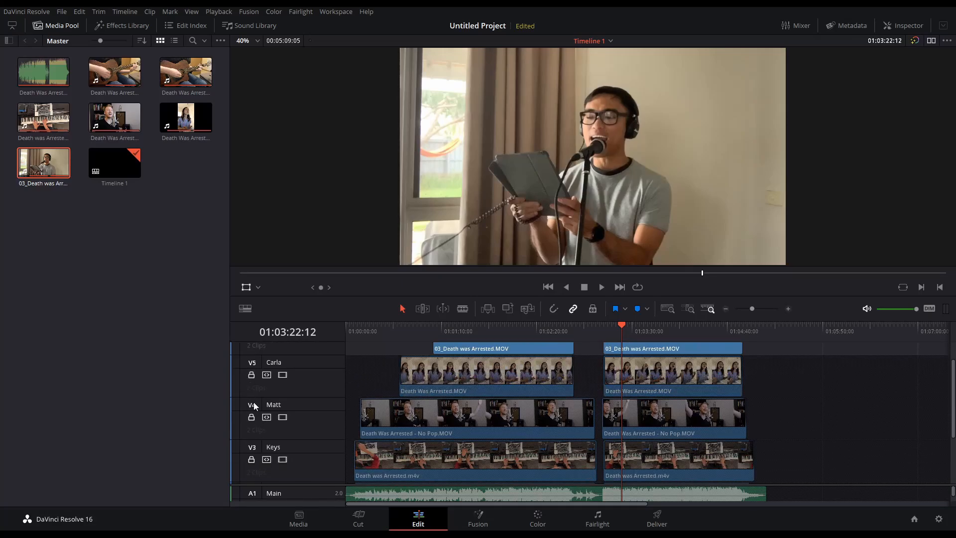
click(252, 419)
scroll(256, 432, down, 5)
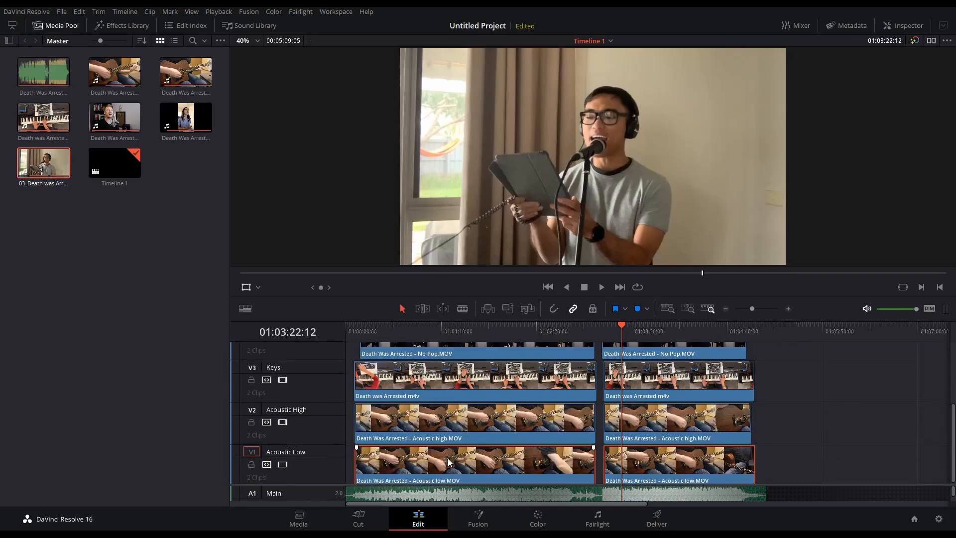
- Scale the first clip on V6 down to about 70 percent of the frame width, previewing at 01:01:36:19
click(357, 329)
drag(358, 329, 354, 330)
scroll(400, 395, up, 5)
click(477, 364)
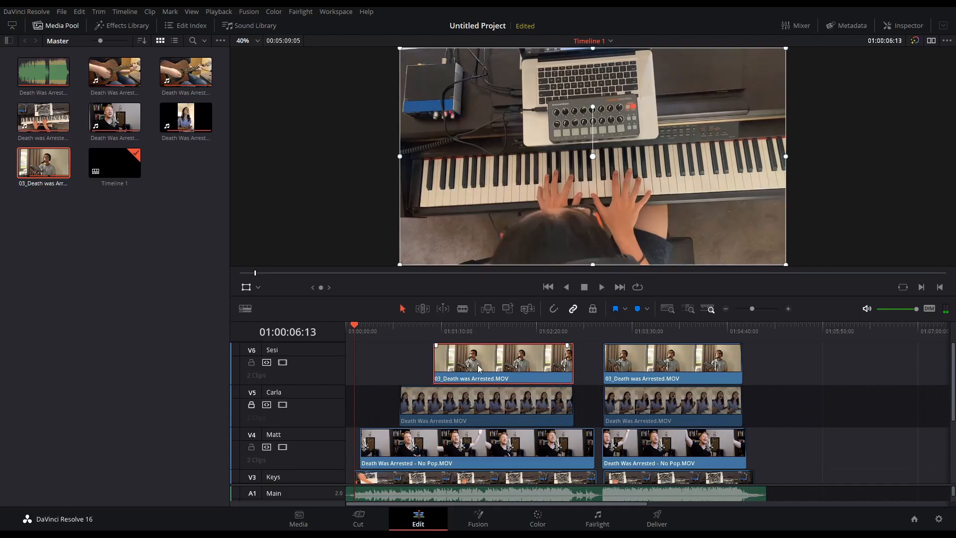
scroll(473, 359, down, 5)
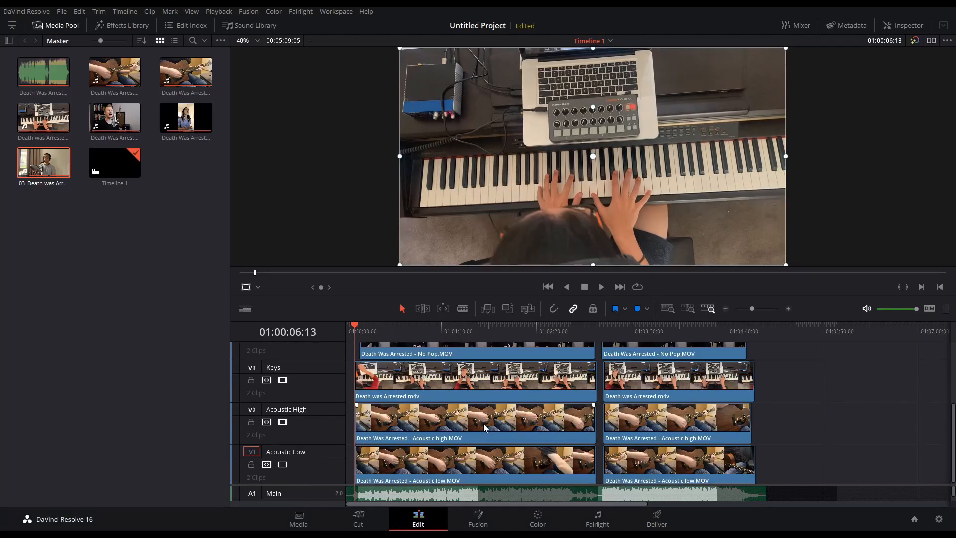
scroll(450, 350, up, 5)
click(477, 330)
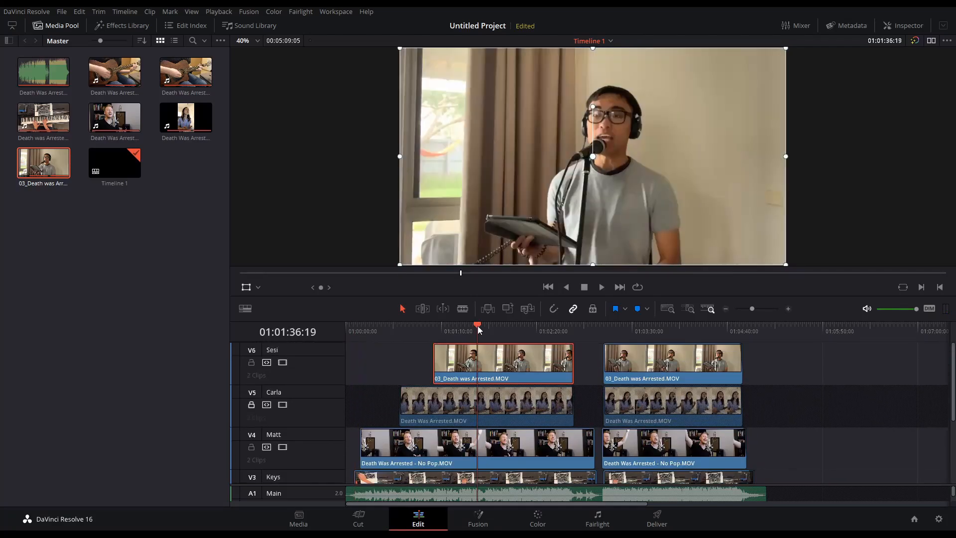
ctrl+click(653, 368)
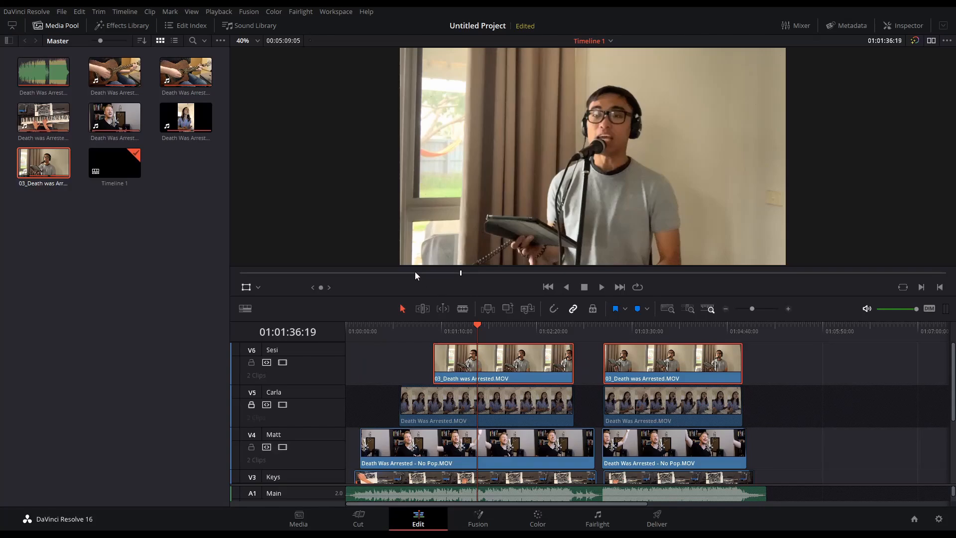
click(517, 371)
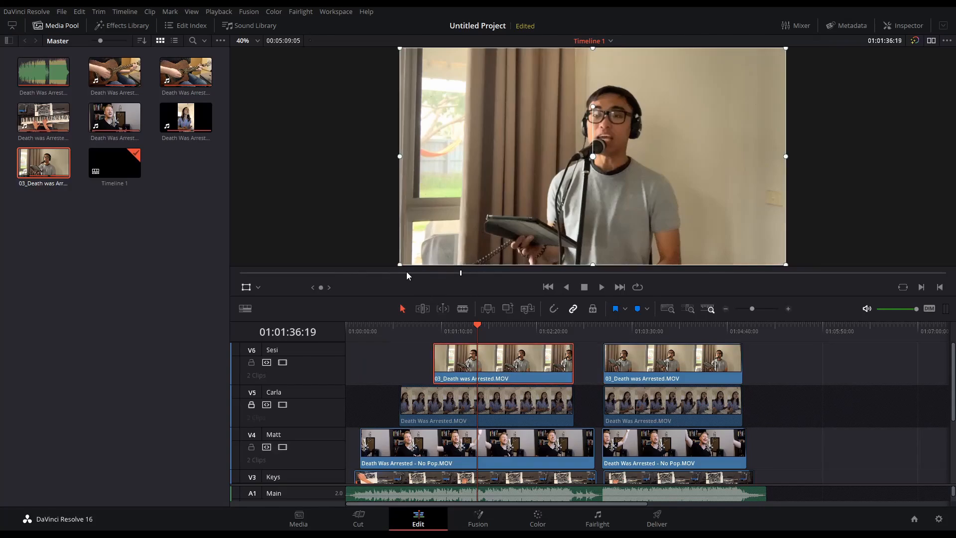
drag(398, 265, 459, 238)
drag(459, 276, 456, 246)
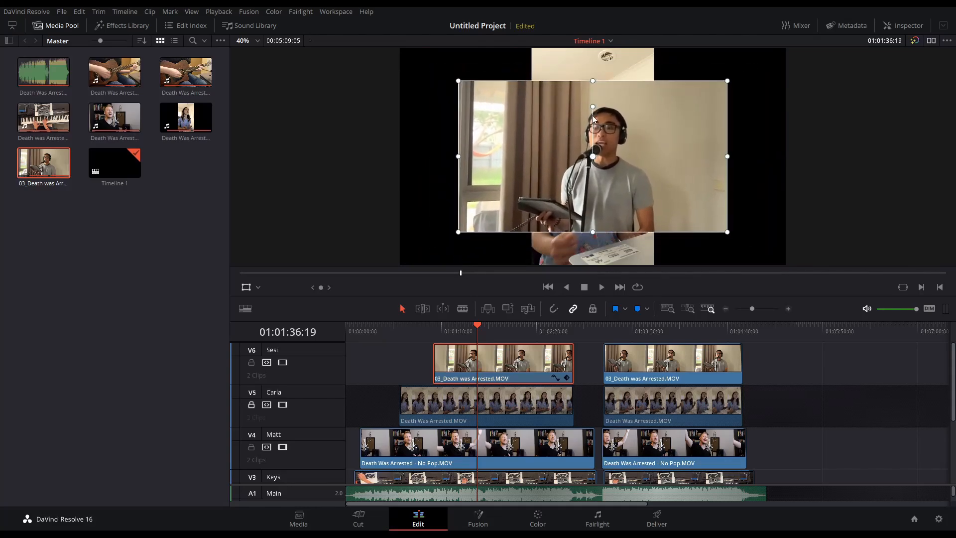
mouse_move(593, 108)
mouse_down()
mouse_move(635, 132)
mouse_move(643, 156)
mouse_move(622, 125)
mouse_move(591, 115)
mouse_up()
- Crop the sides of the first V6 clip at 01:01:40:11 and shift the picture slightly right and up in the frame
click(269, 313)
drag(728, 158, 685, 158)
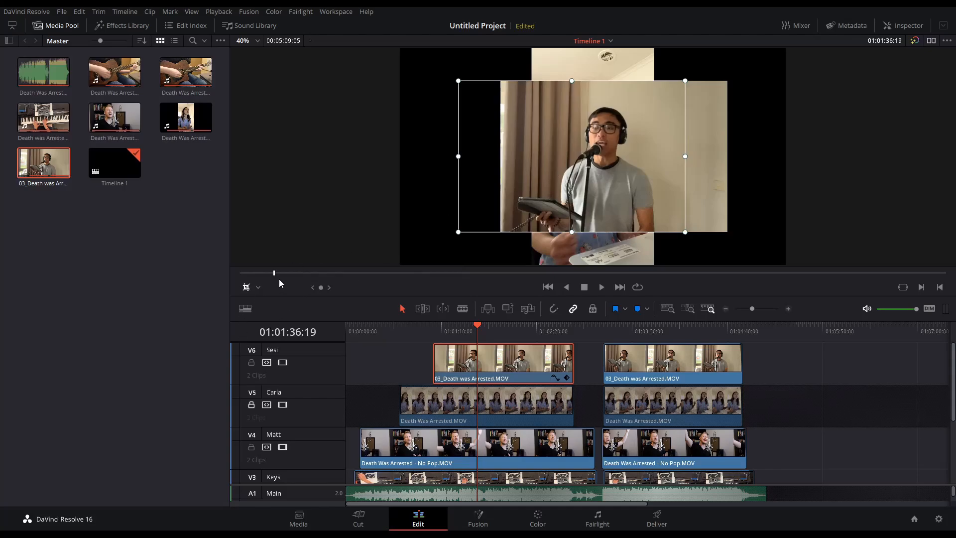
click(482, 329)
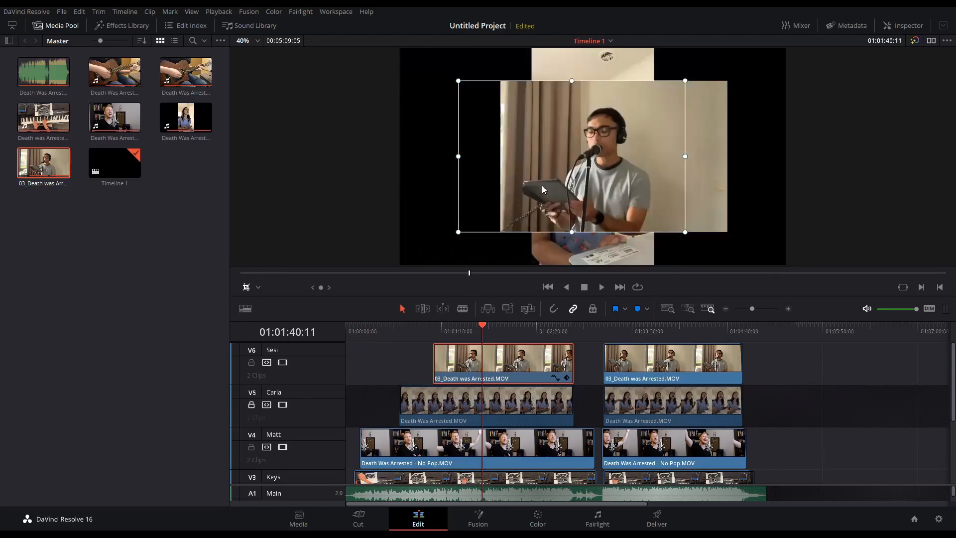
mouse_move(567, 173)
mouse_down()
mouse_move(594, 181)
mouse_move(553, 183)
mouse_move(586, 184)
mouse_move(570, 186)
mouse_up()
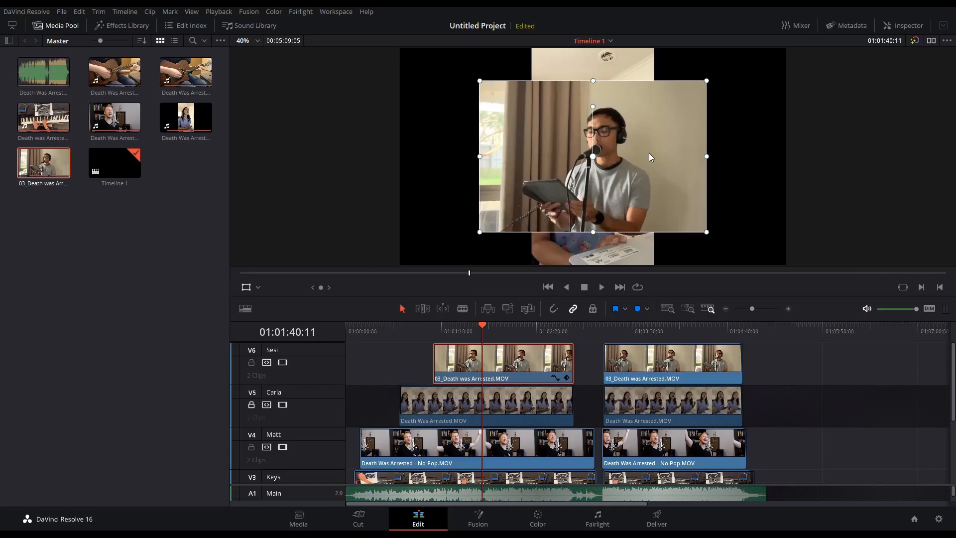
drag(653, 164, 688, 160)
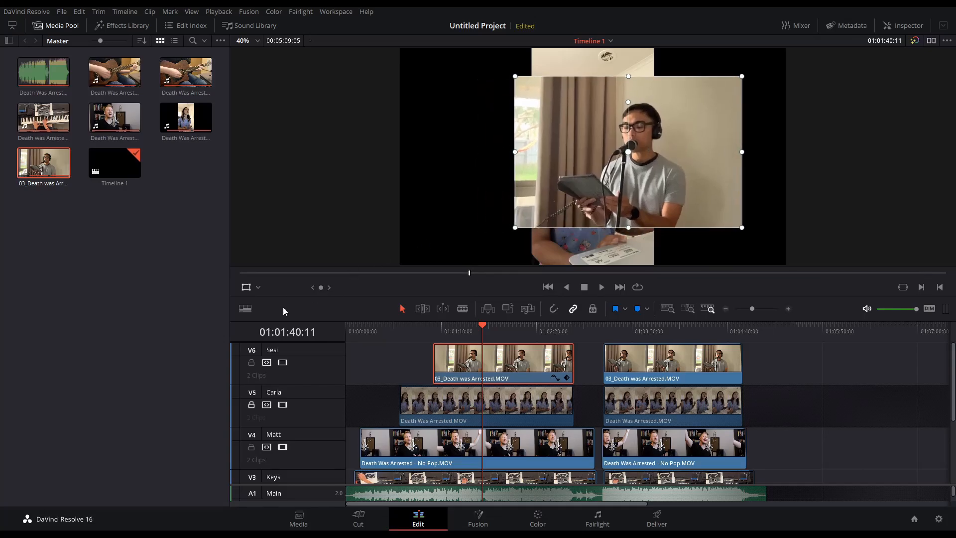
- Crop the first V6 clip further at its left and right edges, removing the window beside the curtain
click(268, 314)
drag(516, 154, 534, 153)
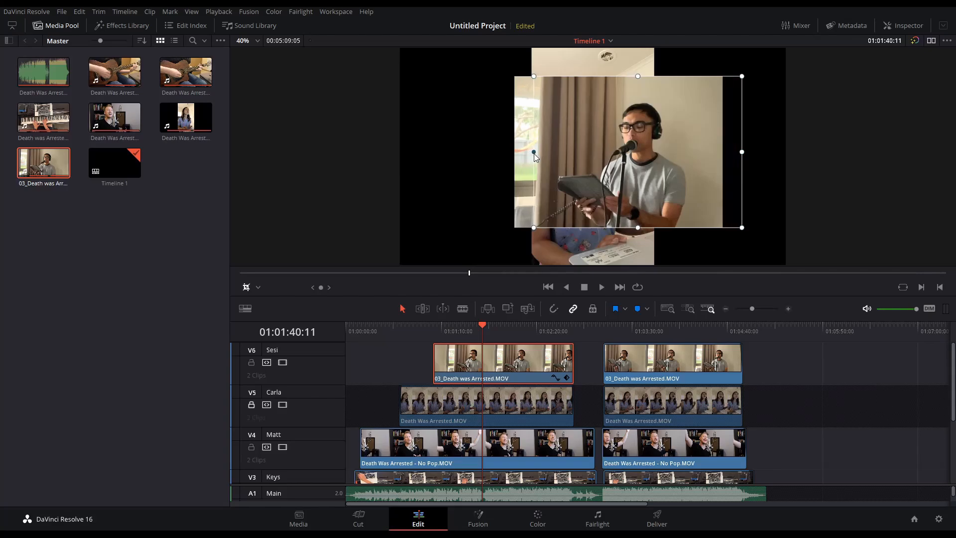
drag(607, 165, 598, 164)
drag(729, 157, 714, 150)
mouse_move(660, 166)
mouse_down()
mouse_move(649, 167)
mouse_move(666, 167)
mouse_up()
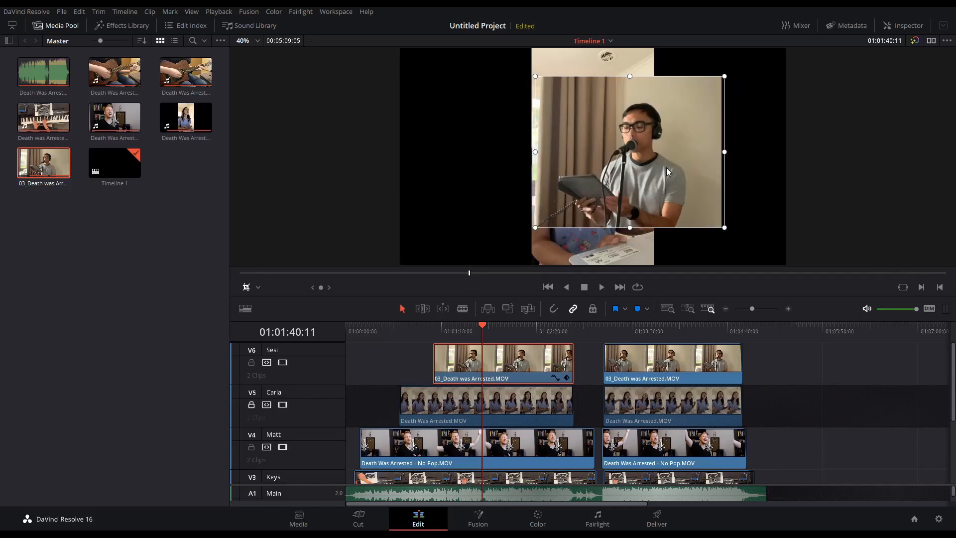
- Narrow the first V6 clip's side crop to a nearly square picture and slightly crop its upper and lower edges
drag(538, 151, 556, 153)
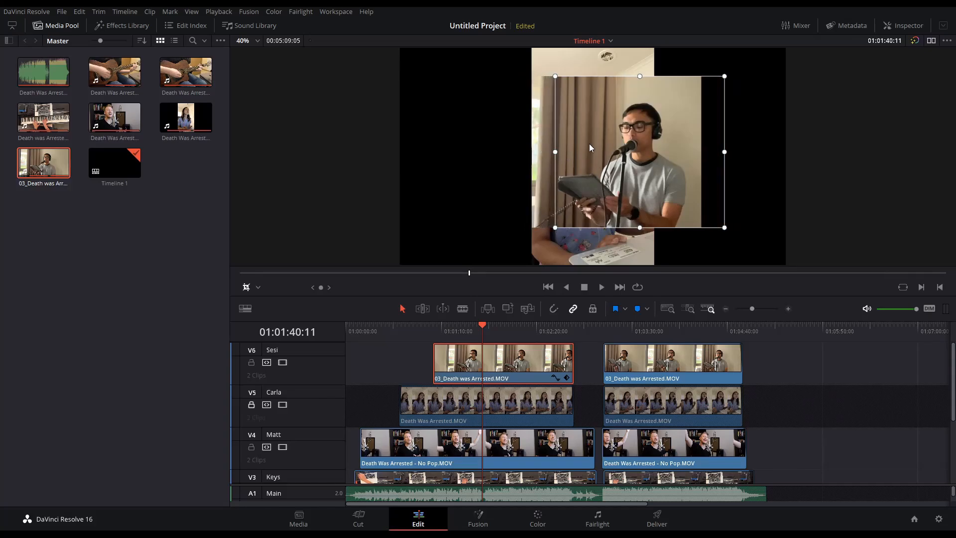
drag(667, 156, 700, 153)
mouse_move(668, 162)
mouse_down()
mouse_move(677, 162)
mouse_move(670, 157)
mouse_up()
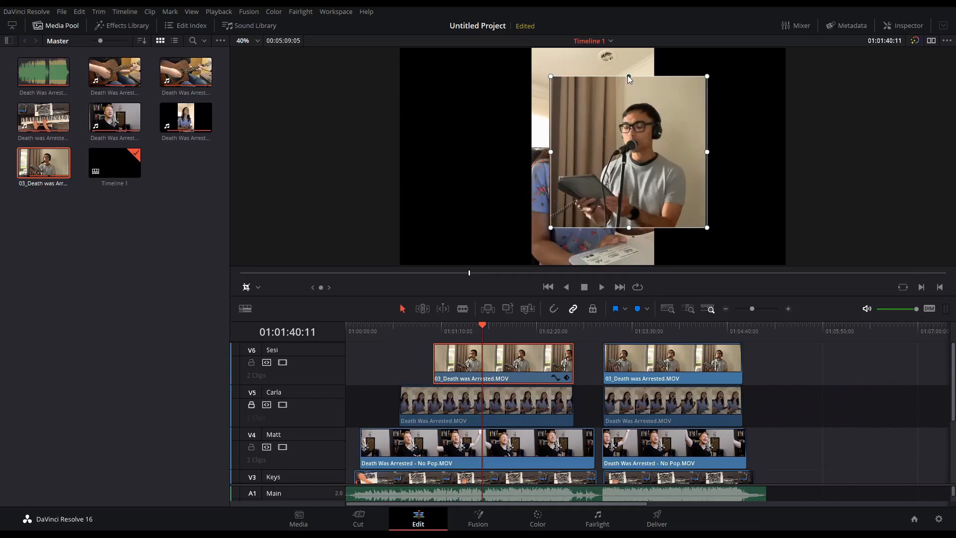
drag(627, 76, 625, 80)
drag(640, 145, 640, 145)
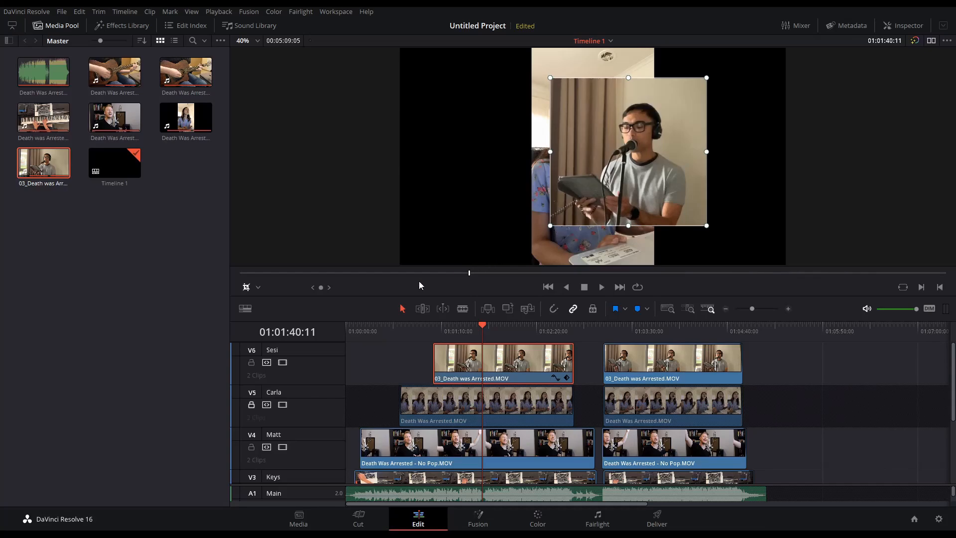
- Scale the first V6 clip down to about 29 percent of the frame width and place it in the frame's upper right corner
click(257, 302)
drag(635, 189, 702, 158)
drag(617, 194, 706, 143)
- Unlock track V5, scale its first clip to about 55 percent of the frame height and place it in the upper left corner
click(496, 422)
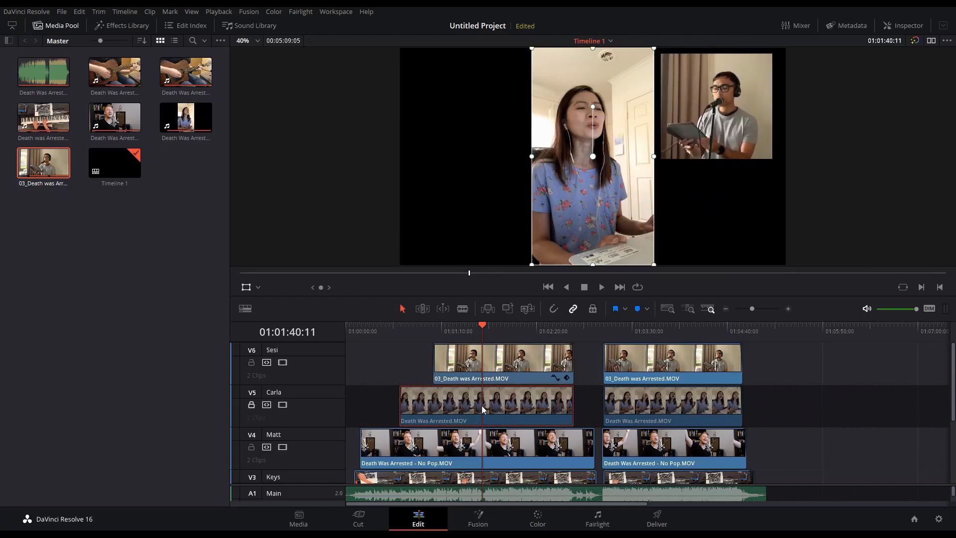
click(252, 404)
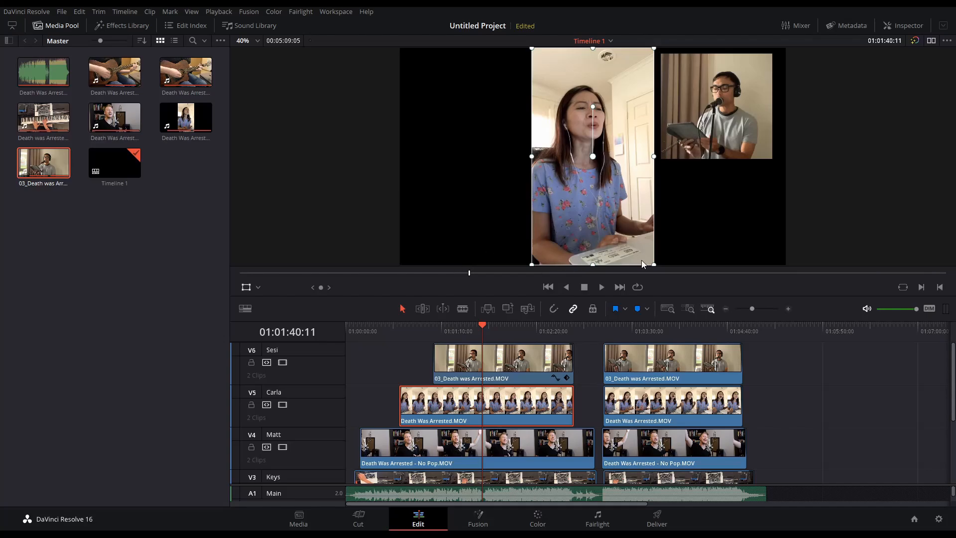
drag(654, 264, 626, 230)
drag(600, 194, 450, 146)
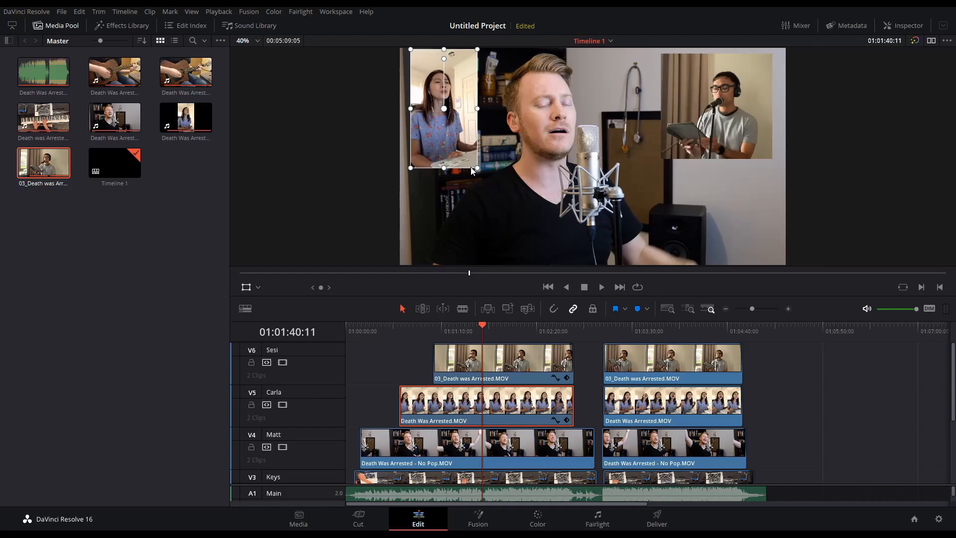
- Scale the first V4 clip down to about 58 percent of the frame width around the frame's centre
click(441, 442)
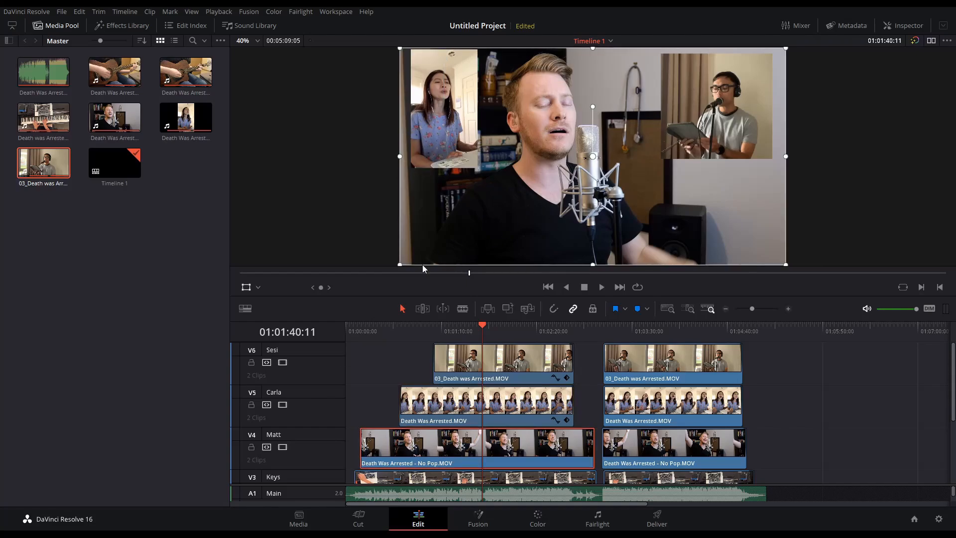
click(480, 416)
click(484, 450)
click(479, 415)
click(490, 367)
click(481, 417)
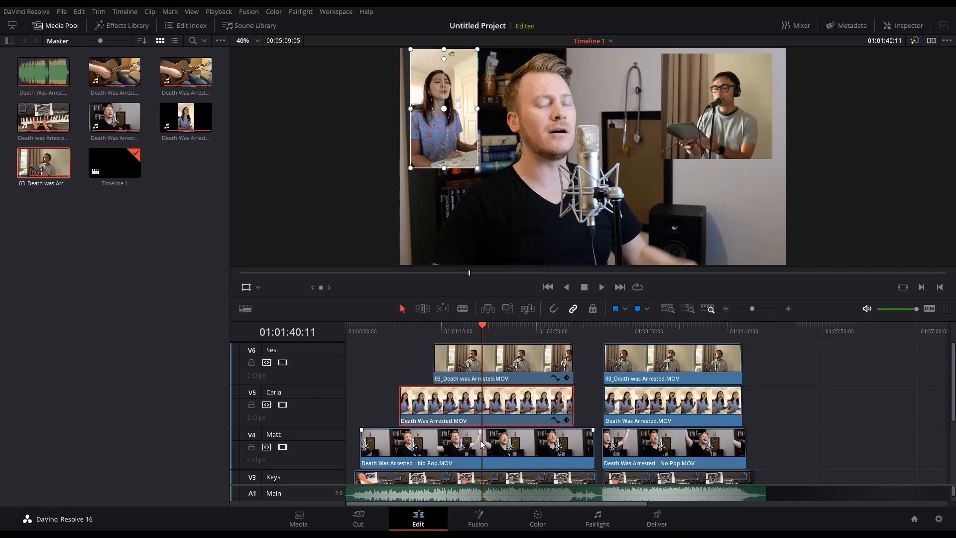
click(476, 446)
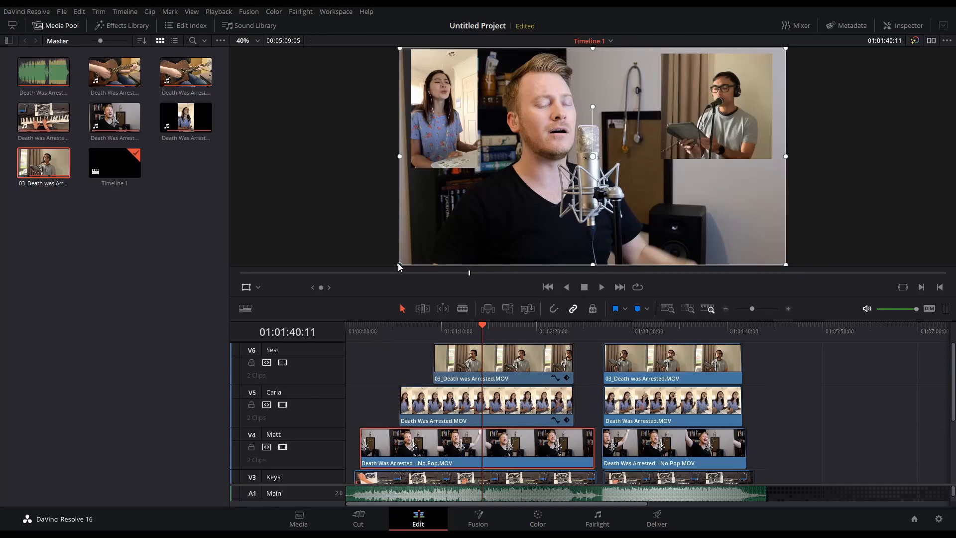
drag(398, 266, 462, 219)
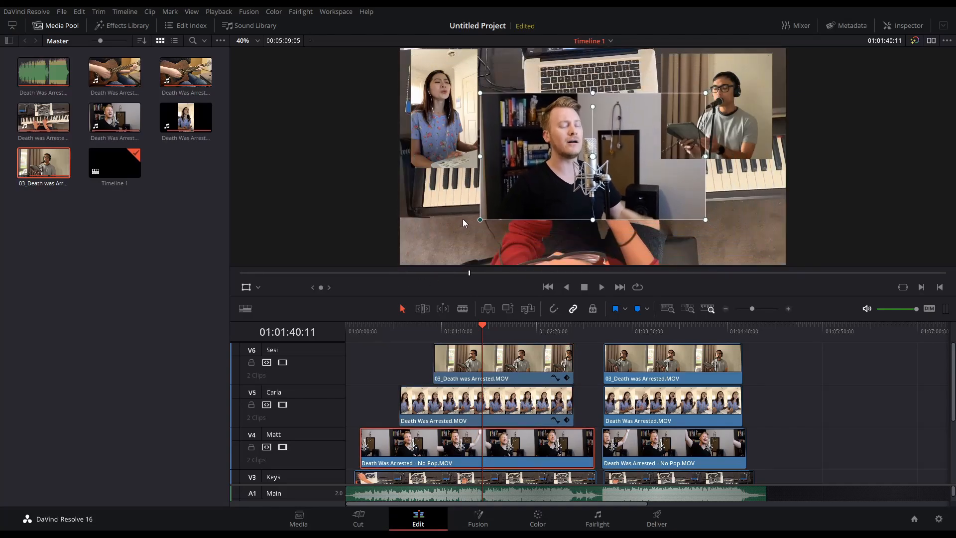
- Crop the left and right sides of the first V4 clip and move it up between the two upper corner pictures
key(shift+c)
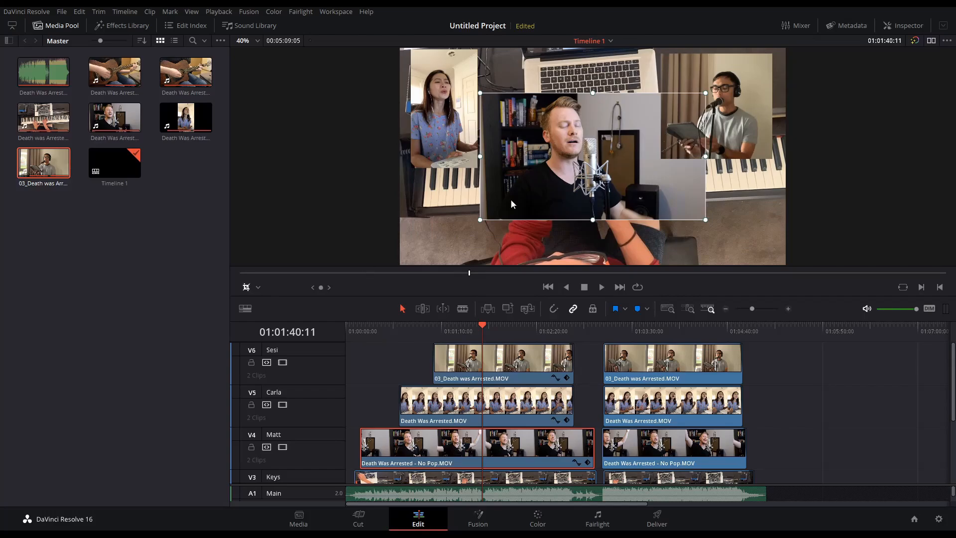
drag(706, 157, 662, 159)
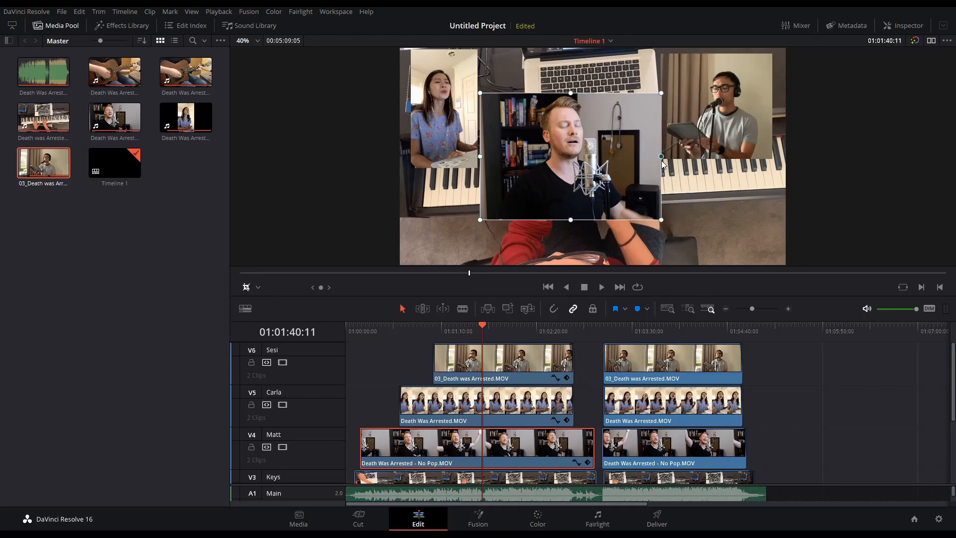
drag(480, 156, 492, 158)
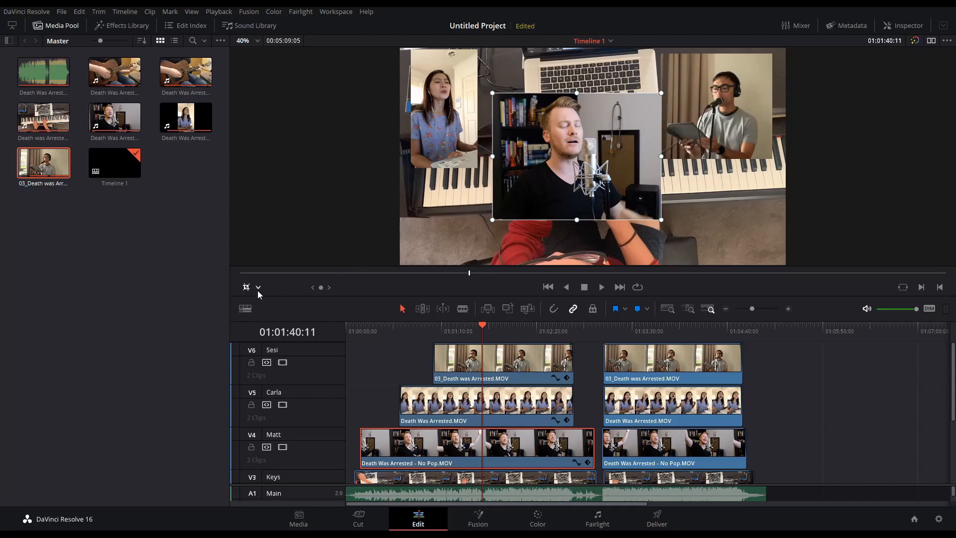
click(266, 306)
drag(596, 135, 597, 121)
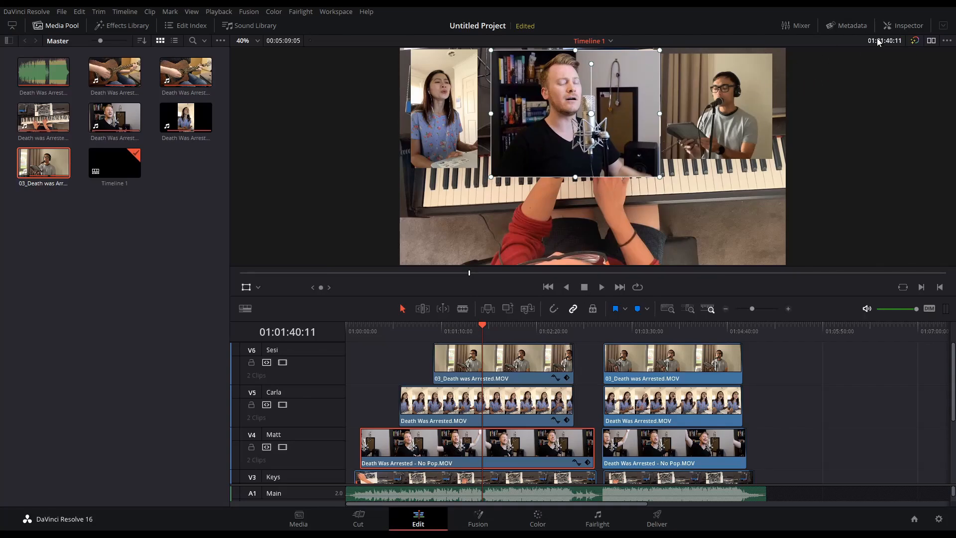
- Set the first V4 clip's zoom to 0.564 and its X position to -16.431
click(896, 26)
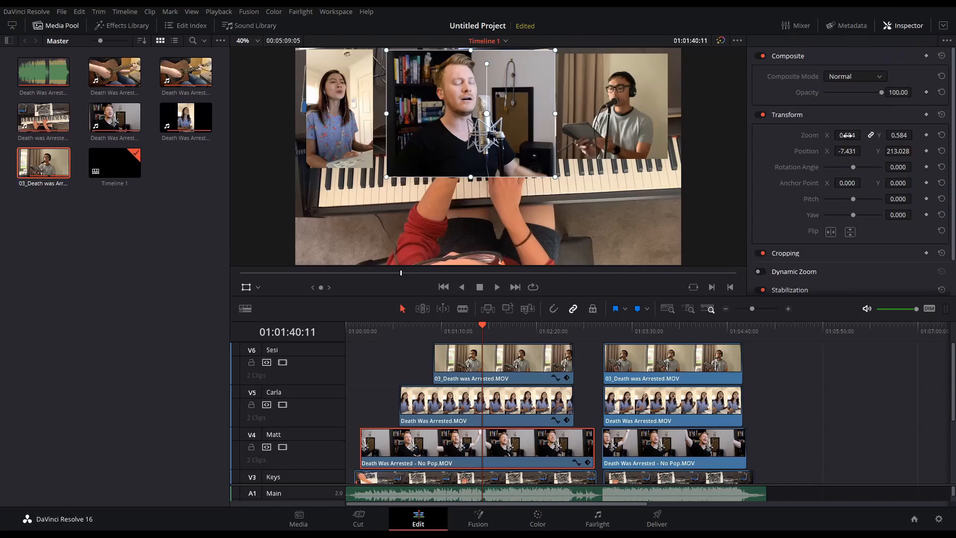
drag(846, 135, 863, 135)
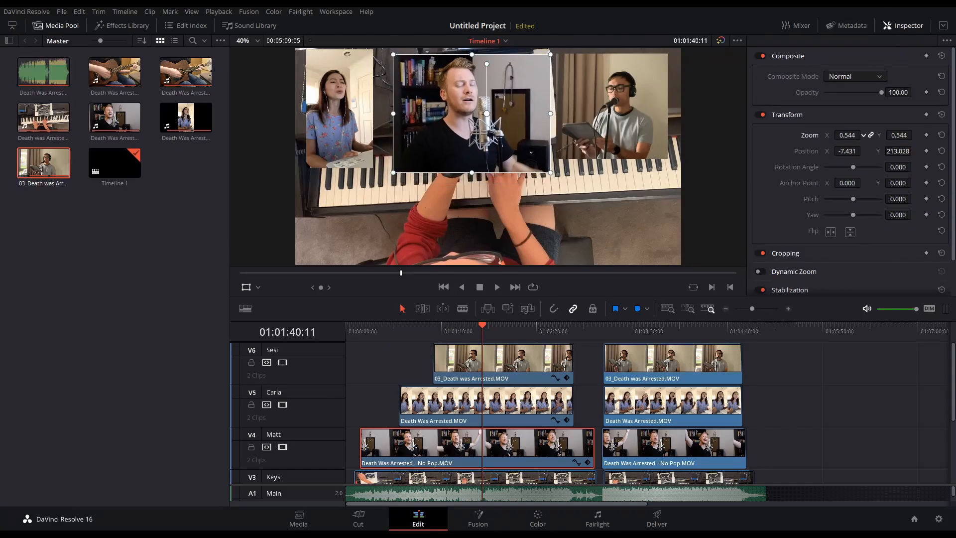
mouse_move(847, 151)
mouse_down()
mouse_move(863, 151)
mouse_move(852, 151)
mouse_up()
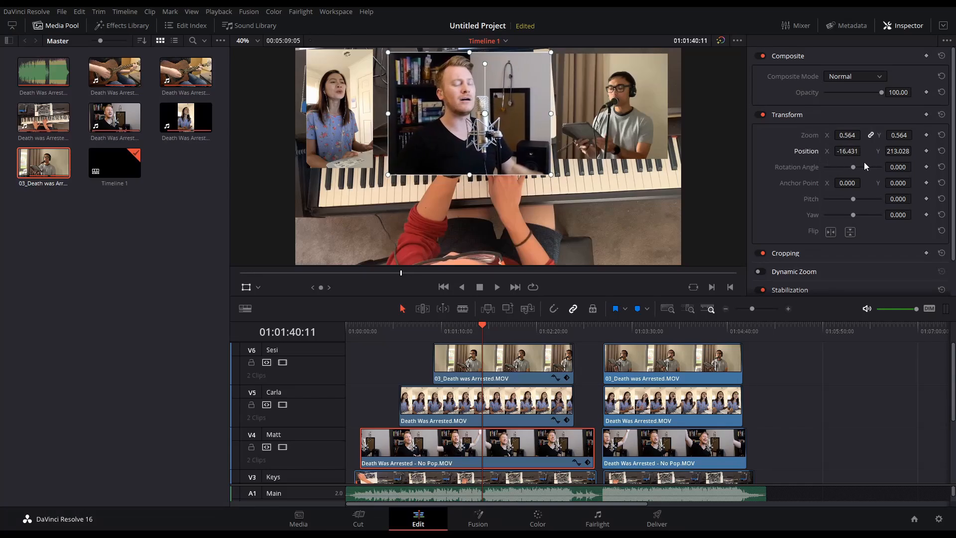
click(899, 27)
- Scale the first V3 keys clip to about 37 percent of the frame width and place it directly beneath the V4 picture
scroll(498, 407, down, 3)
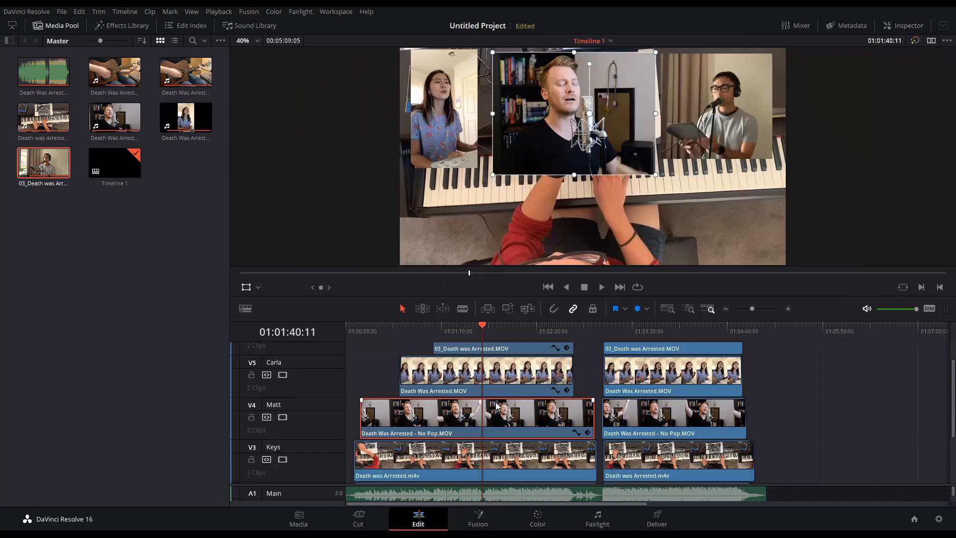
click(496, 432)
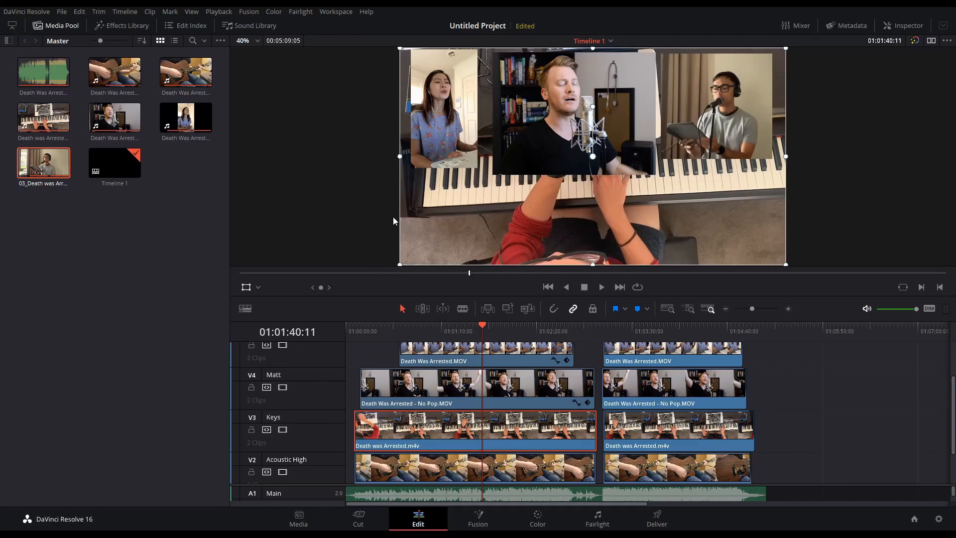
drag(400, 265, 476, 208)
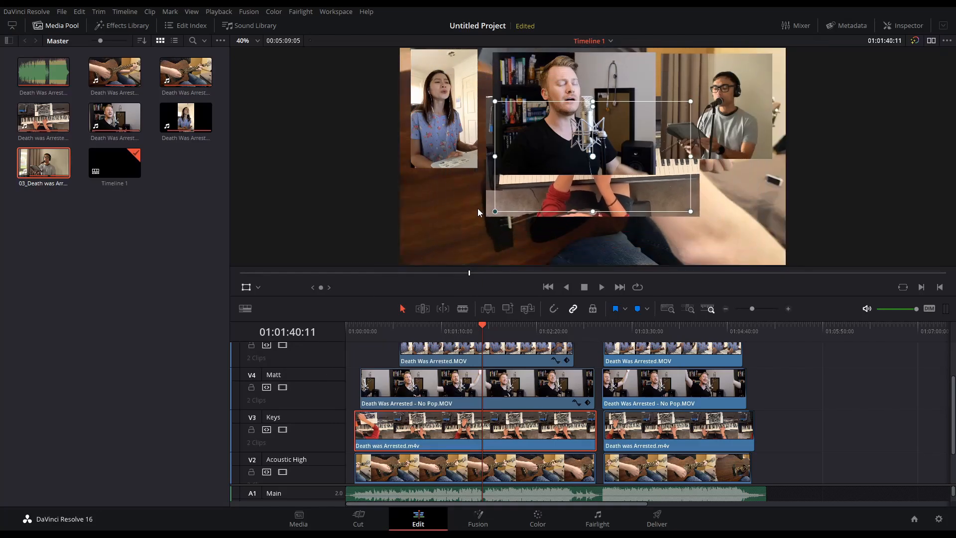
drag(599, 191, 596, 242)
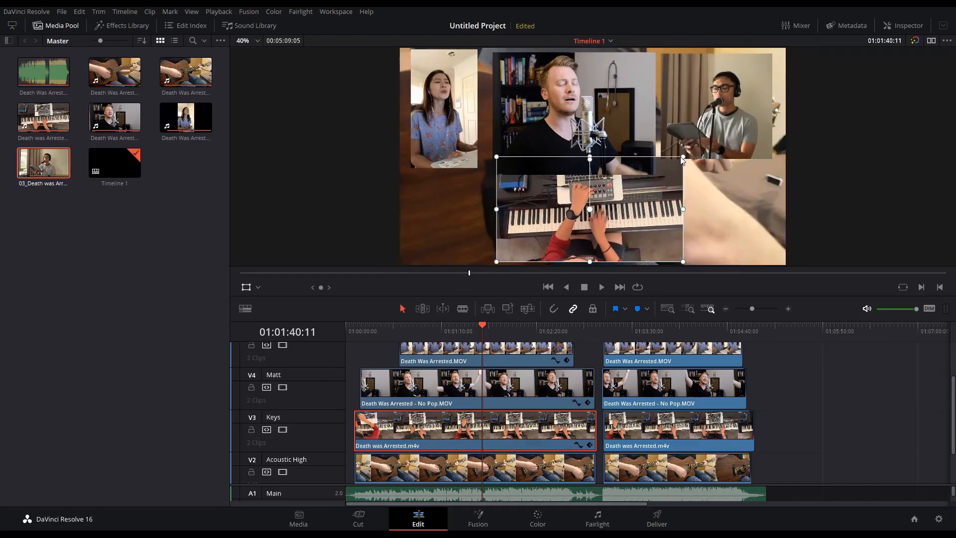
drag(682, 159, 671, 170)
drag(624, 207, 621, 213)
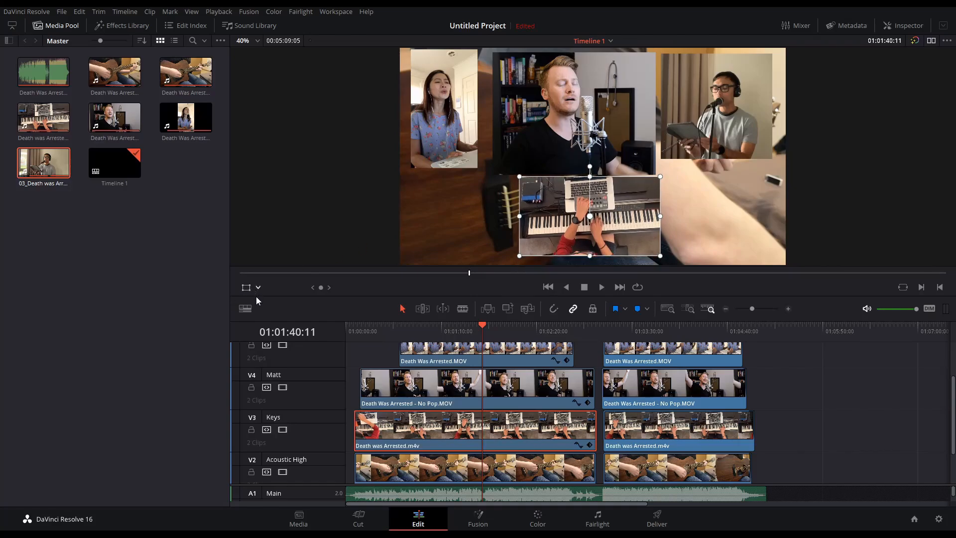
- Crop the left and right sides of the V3 keys clip and nudge it slightly left and down in the frame
click(260, 315)
drag(657, 216, 649, 216)
drag(519, 217, 534, 217)
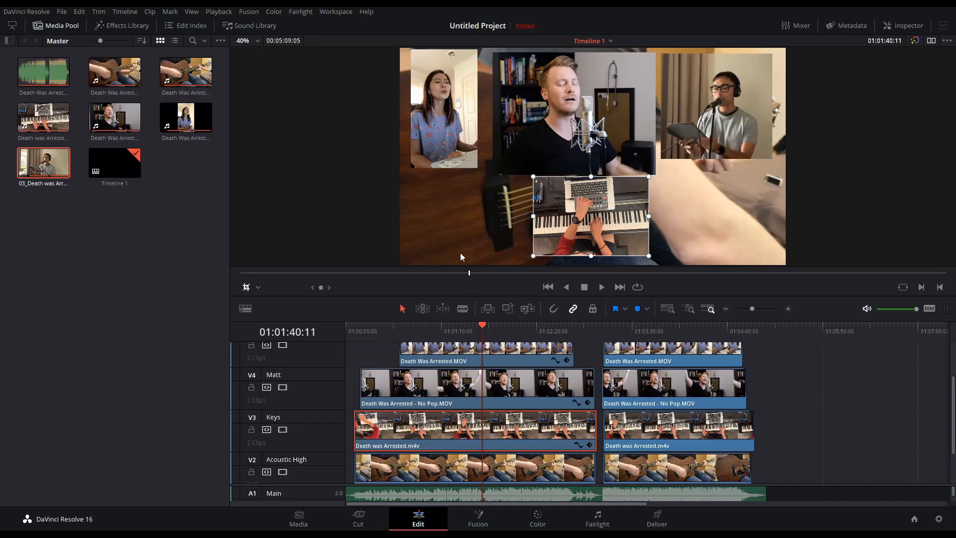
click(258, 288)
click(260, 303)
drag(593, 230, 592, 231)
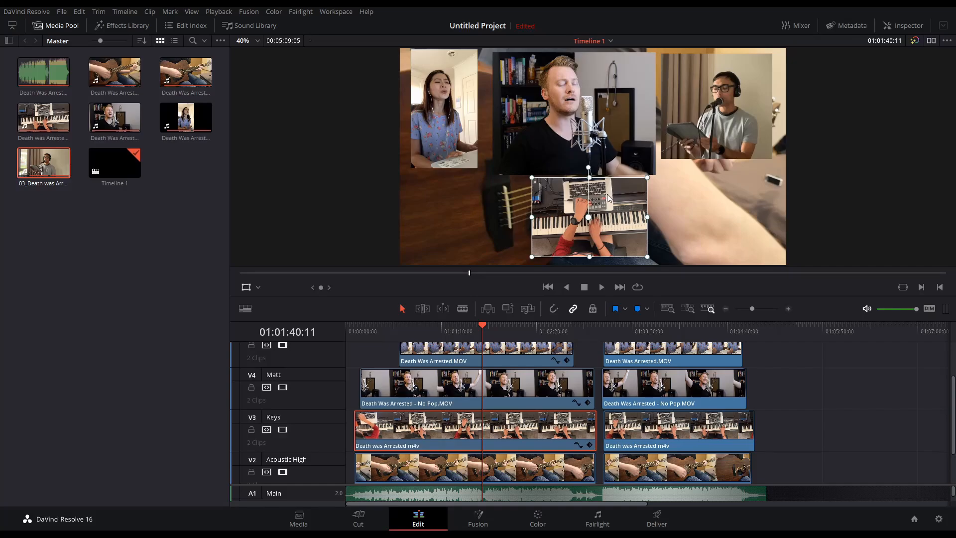
- Crop the V3 keys clip's upper edge and enlarge it to fill the space between the V4 picture and the frame's lower edge
click(275, 311)
drag(590, 177, 588, 187)
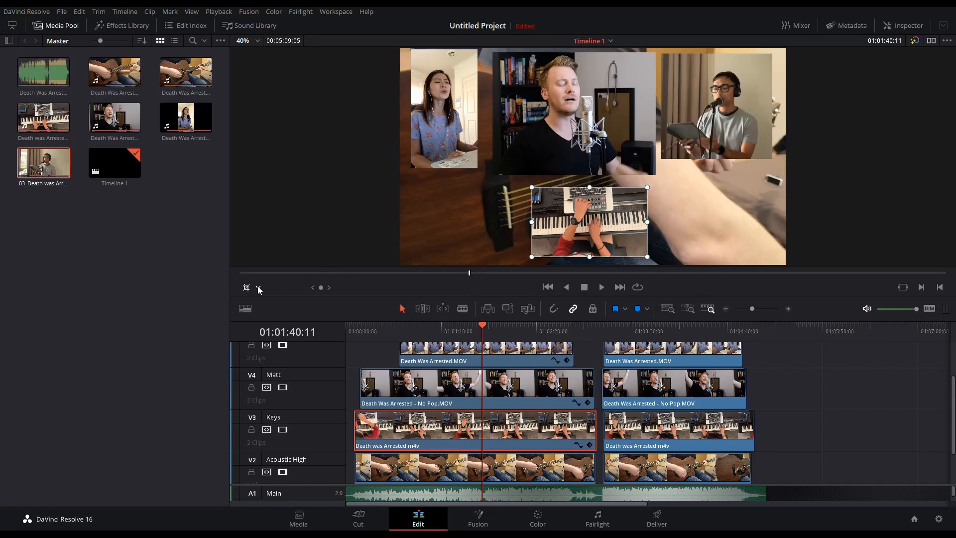
click(274, 301)
drag(648, 188, 658, 180)
drag(616, 205, 616, 199)
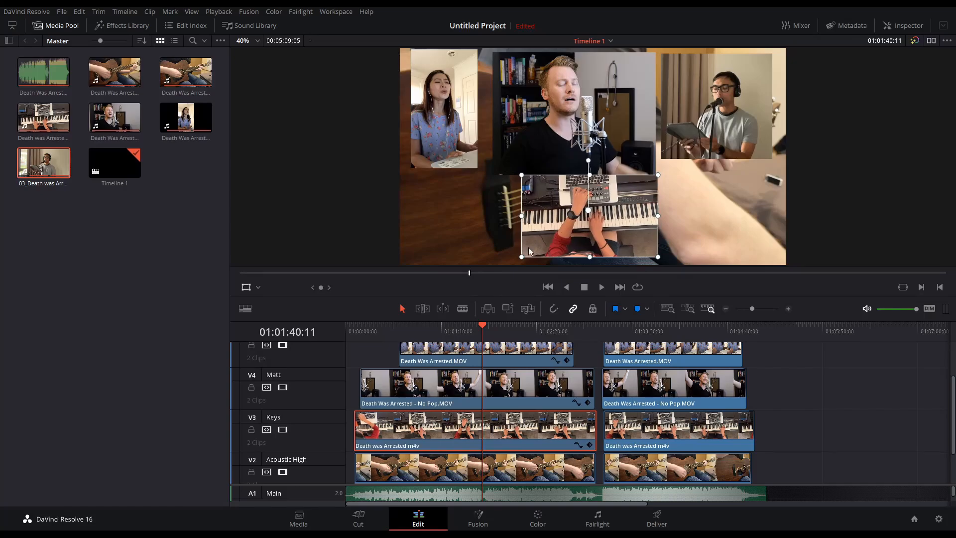
drag(521, 257, 515, 262)
drag(576, 224, 580, 228)
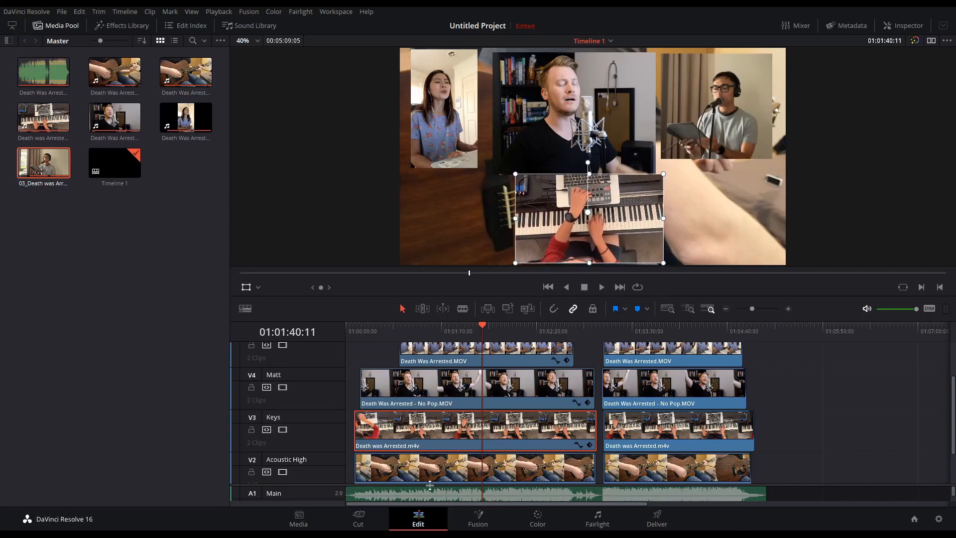
- Scale the first V2 guitar clip to about 30 percent of the frame width and place it to the right of the keys picture
click(453, 468)
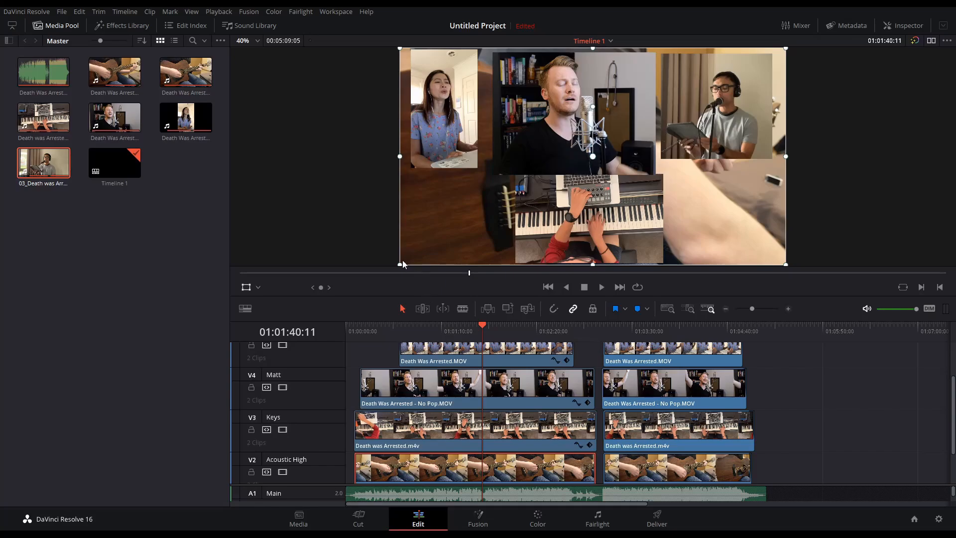
drag(402, 259, 500, 221)
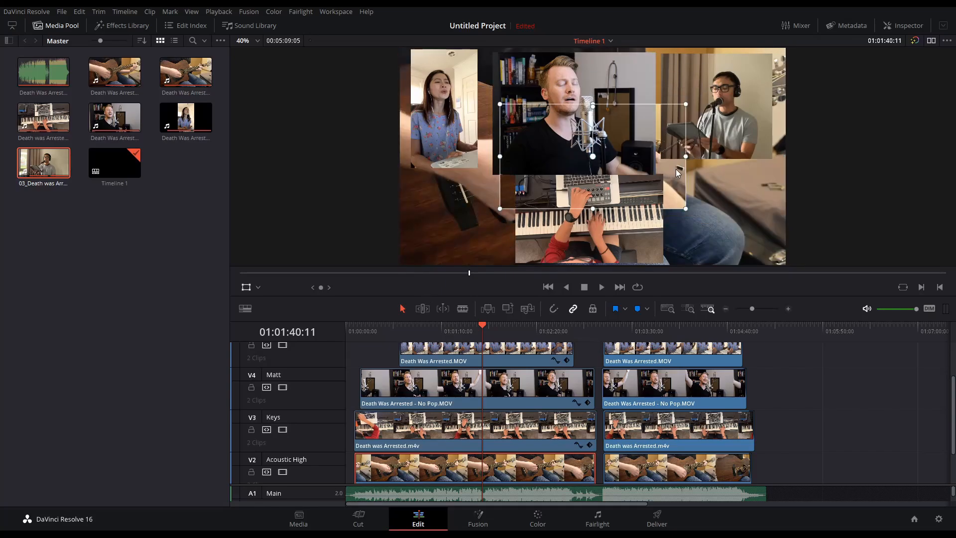
drag(676, 169, 743, 203)
drag(753, 148, 719, 169)
drag(695, 208, 754, 219)
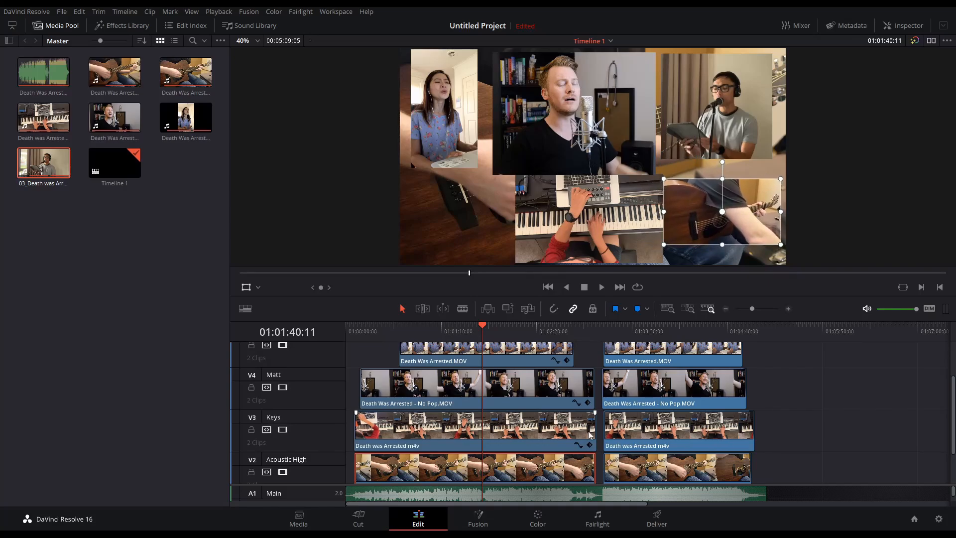
- Scale the first V1 guitar clip to about a third of the frame width and place it in the frame's lower left corner
scroll(463, 459, down, 2)
click(460, 465)
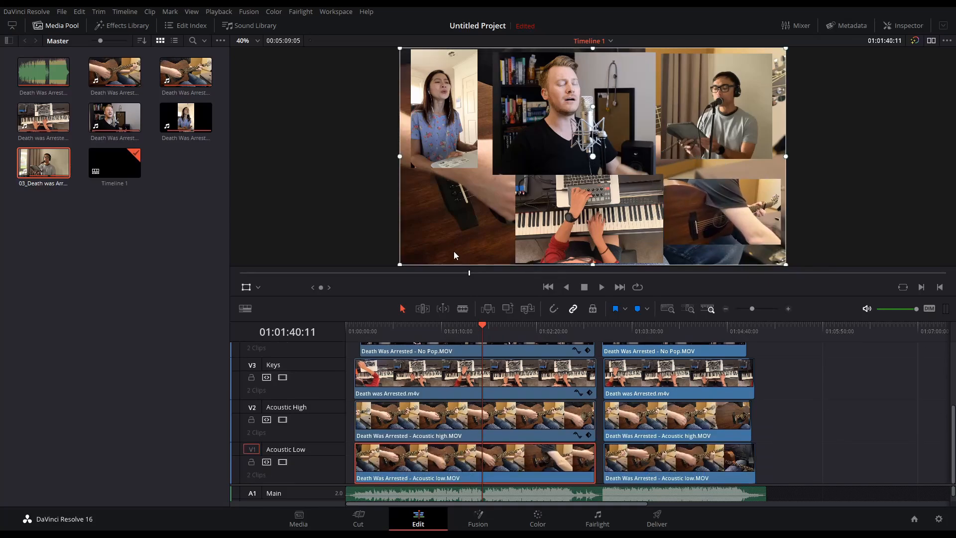
drag(400, 264, 524, 201)
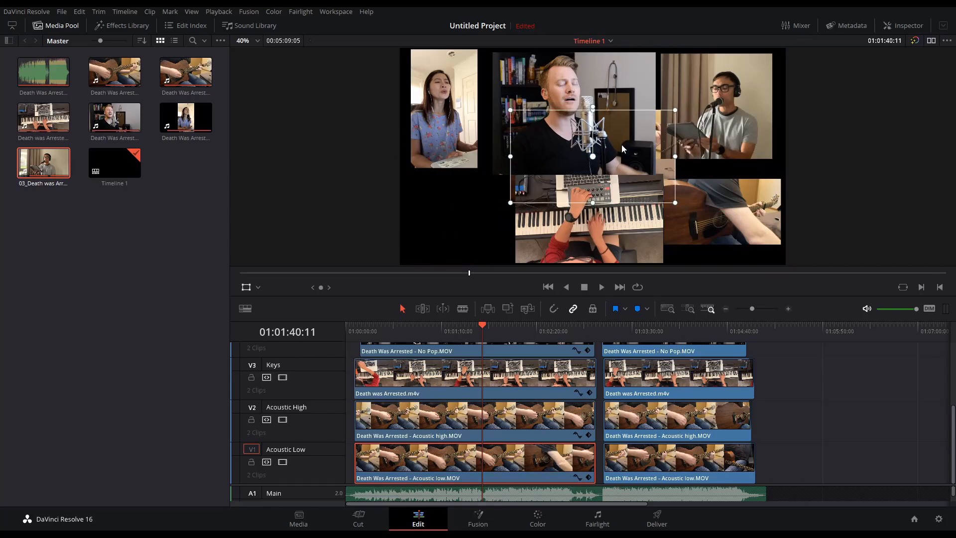
drag(642, 149, 534, 201)
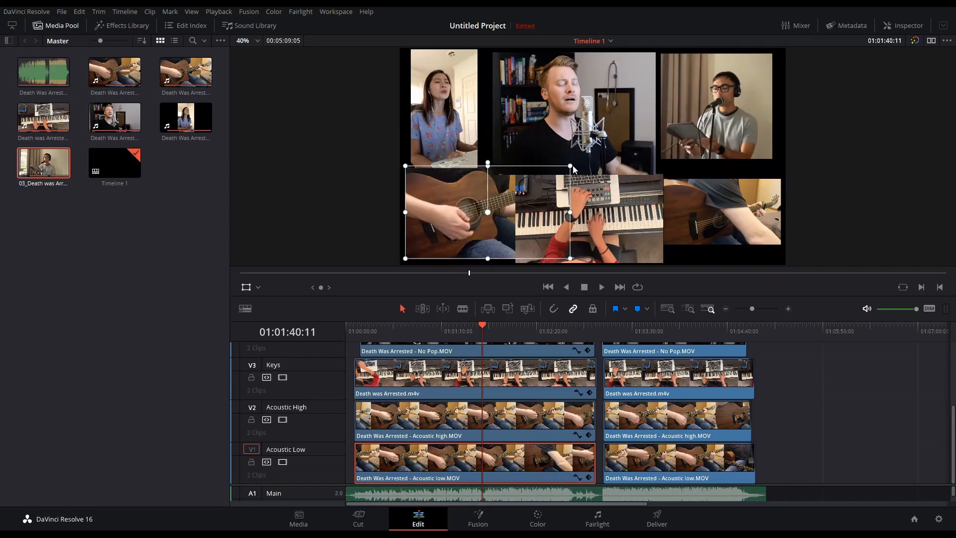
drag(581, 160, 555, 174)
drag(479, 214, 467, 224)
drag(541, 180, 536, 184)
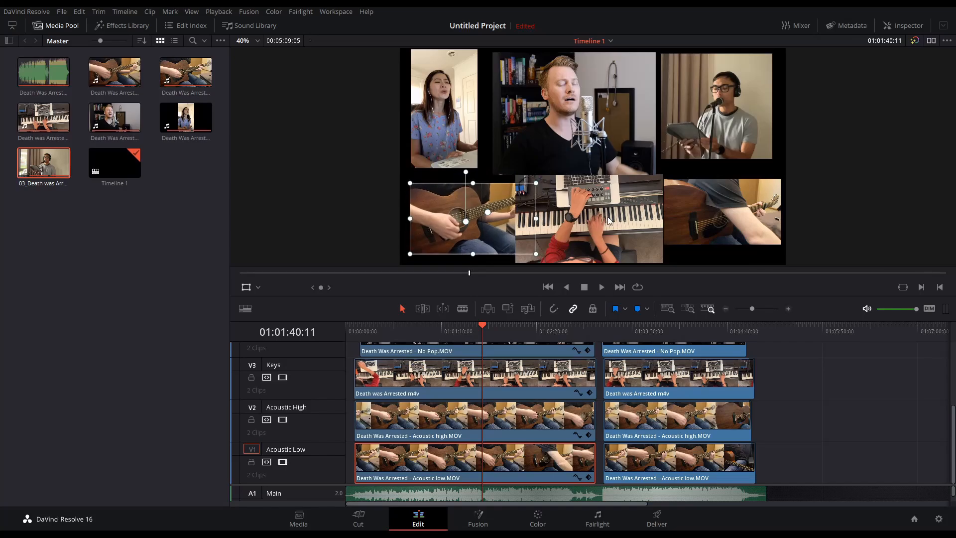
drag(494, 228, 483, 232)
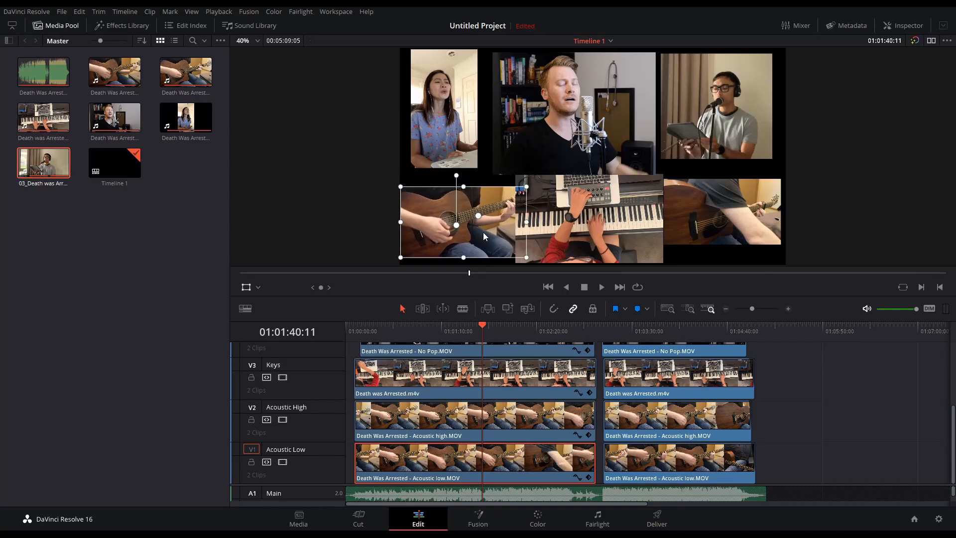
- Move the first V2 guitar clip down in the frame to line up its lower edge with the V1 guitar picture
click(720, 219)
drag(725, 232, 723, 244)
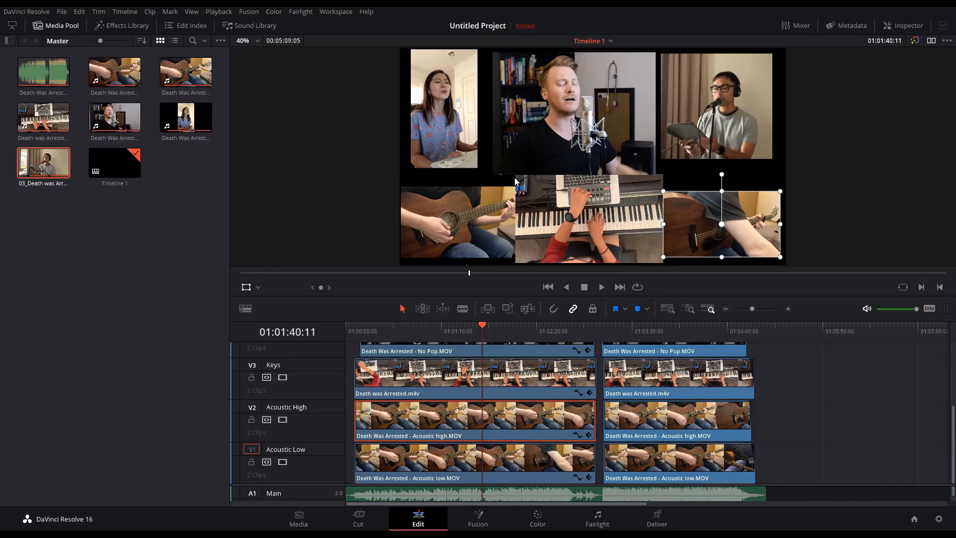
drag(456, 137, 456, 138)
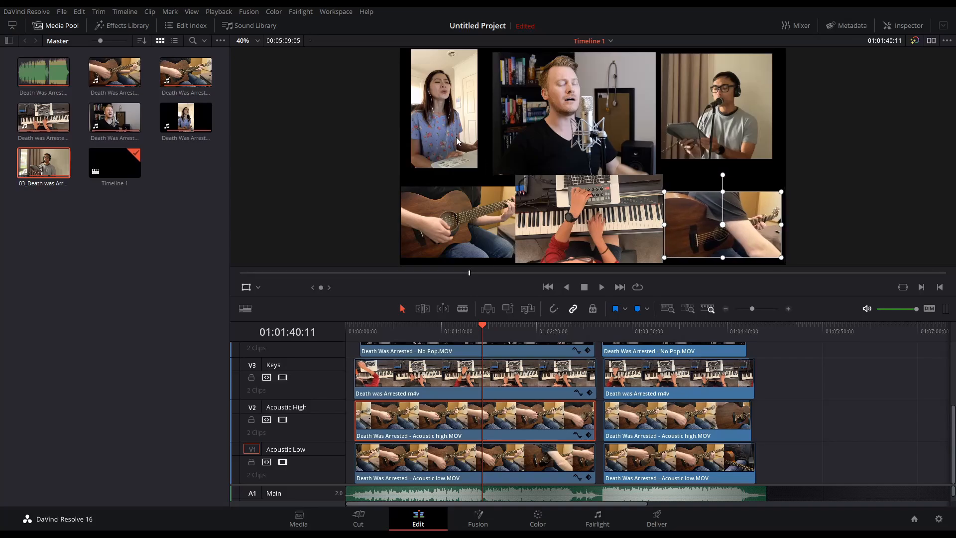
scroll(388, 423, up, 3)
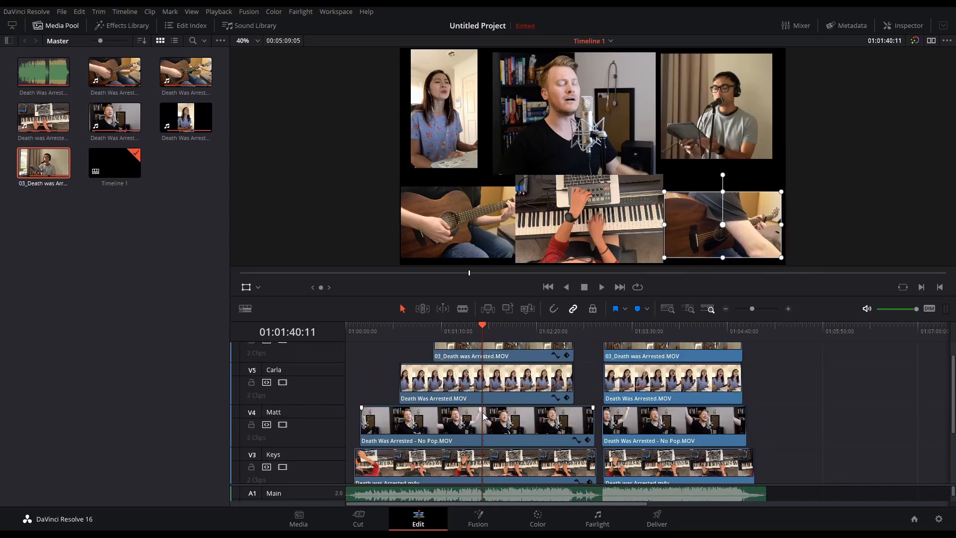
- Enlarge the first V5 vocal clip to about 60 percent of the frame height and place it against the frame's upper edge, beside the V4 picture
click(477, 389)
drag(451, 133, 454, 137)
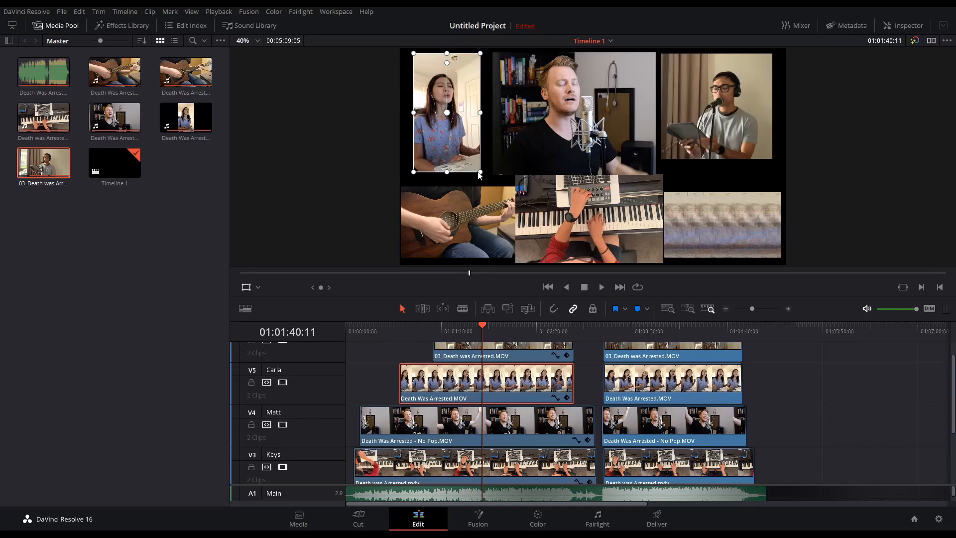
drag(480, 173, 470, 151)
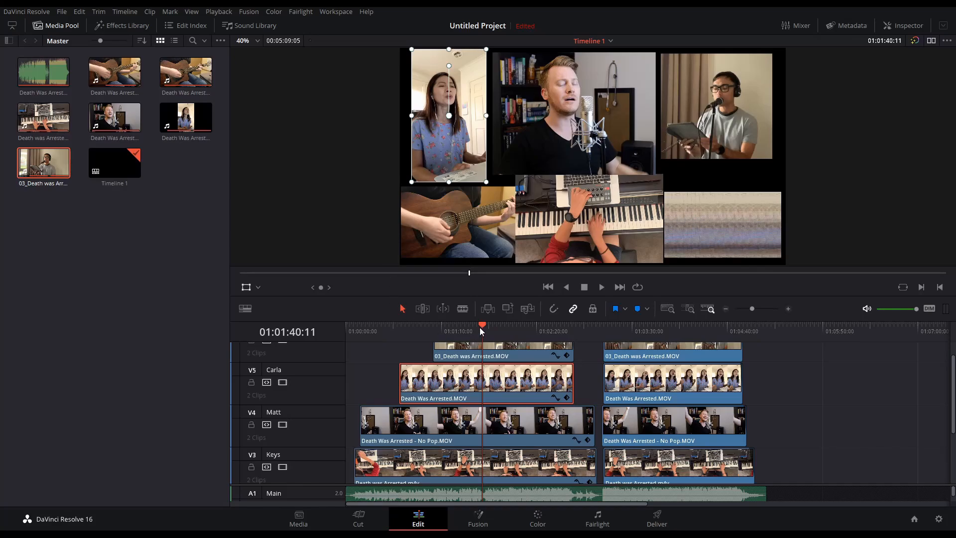
- Play the arrangement from the timeline's start and at the V5 and V6 clip entrances to review the six-picture layout
drag(480, 329, 337, 338)
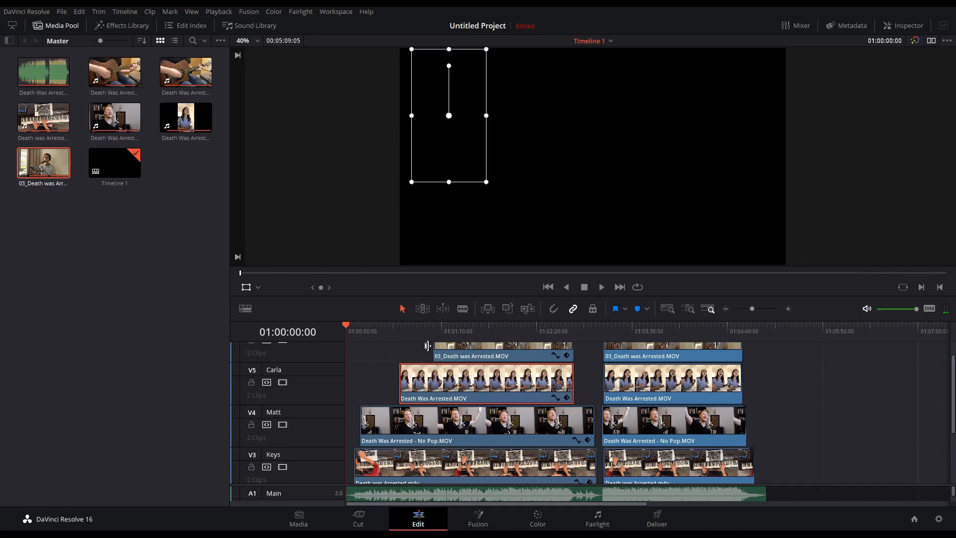
key(space)
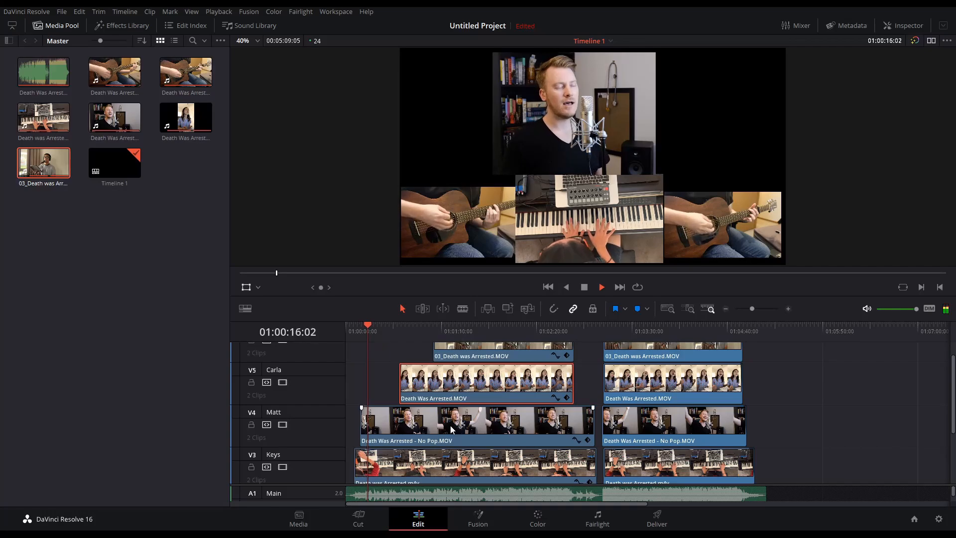
click(458, 438)
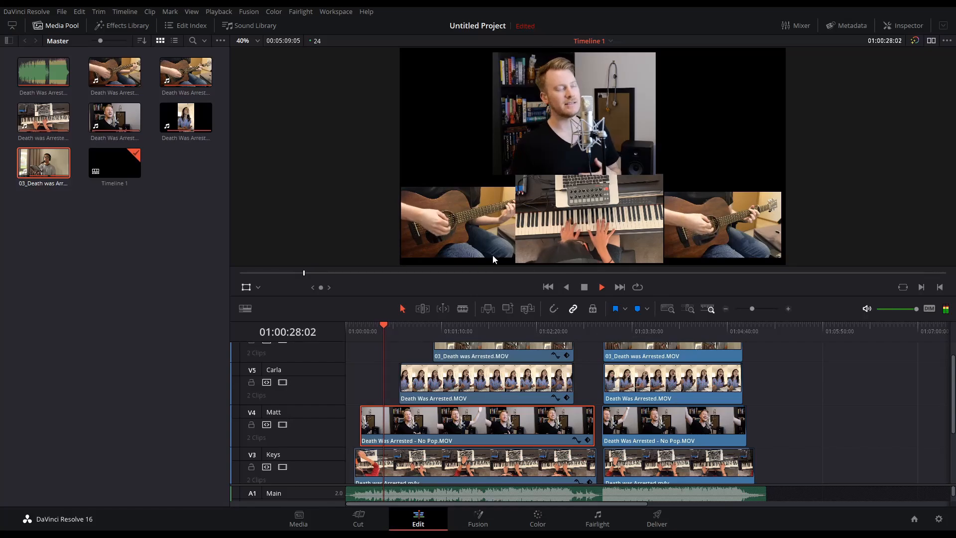
key(space)
click(393, 331)
click(397, 331)
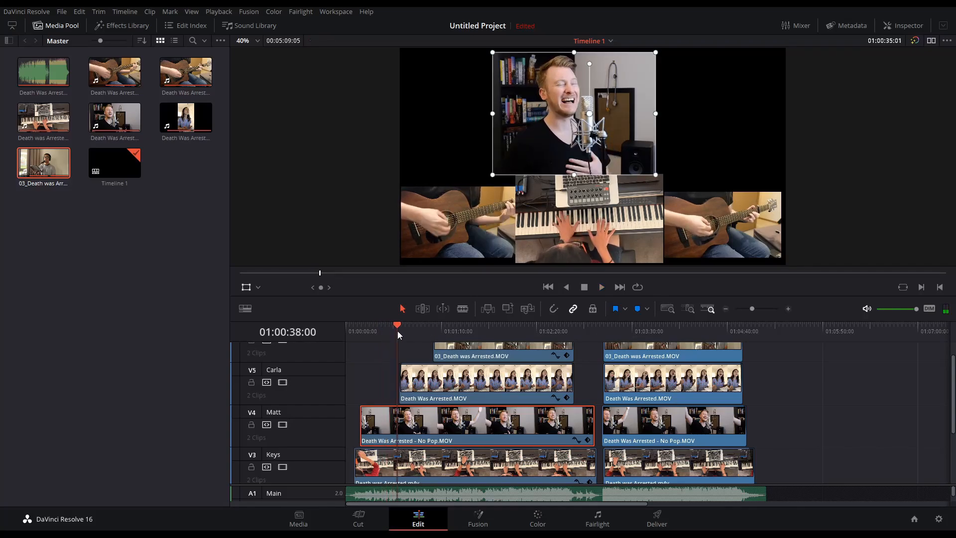
key(space)
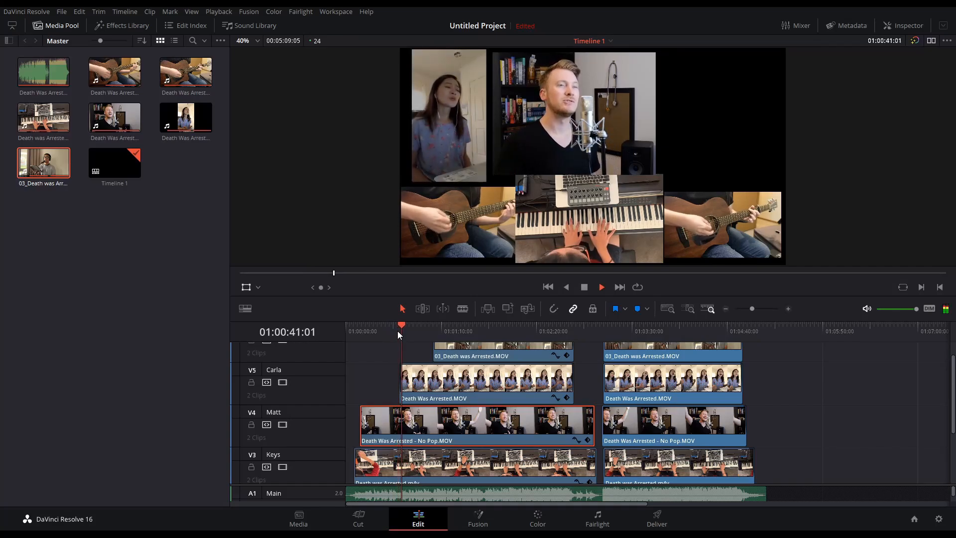
key(space)
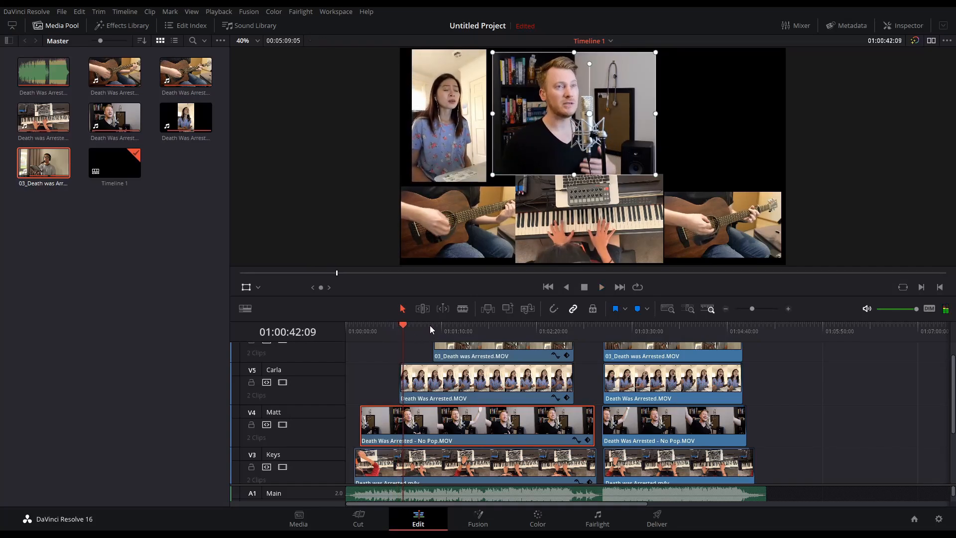
click(429, 325)
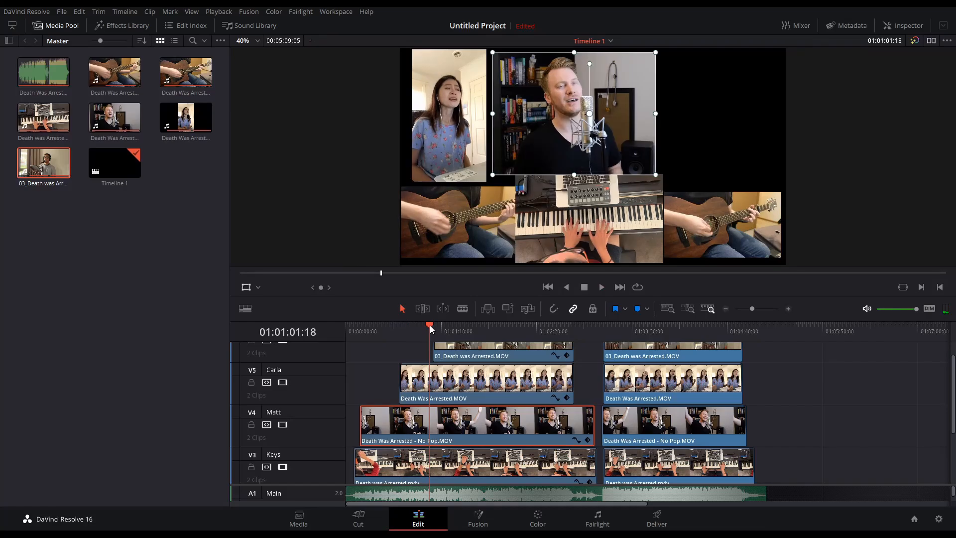
key(space)
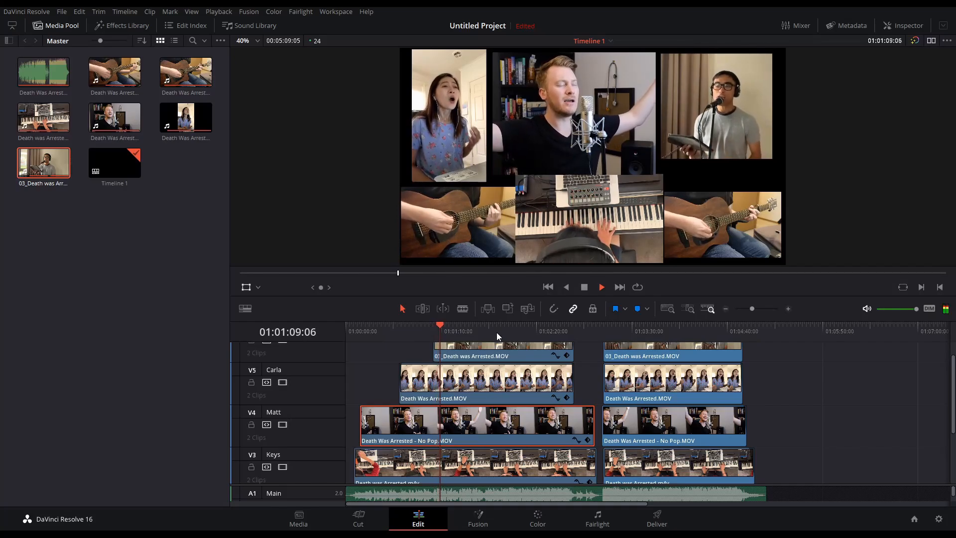
key(space)
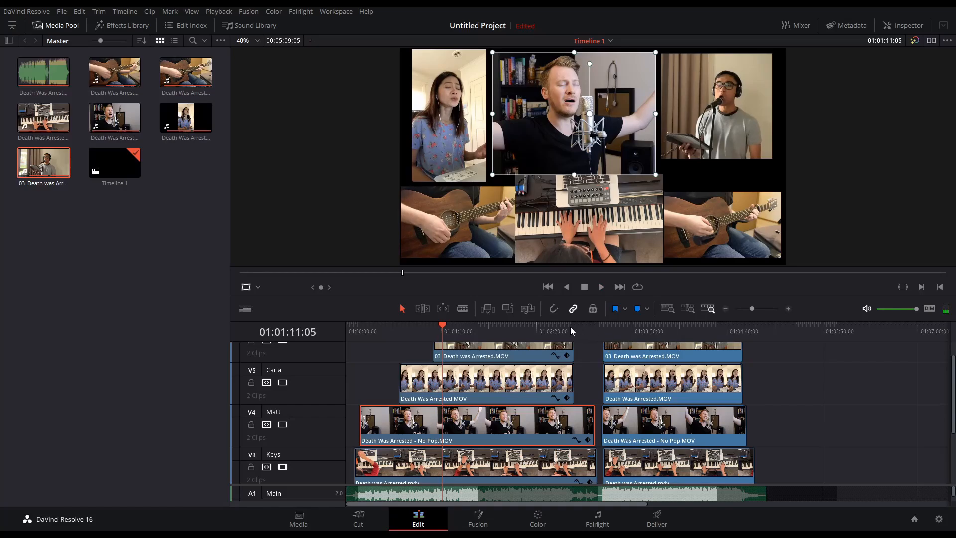
- Compare the framing of the second-section clips on the performer tracks with that of their first-section counterparts
click(631, 354)
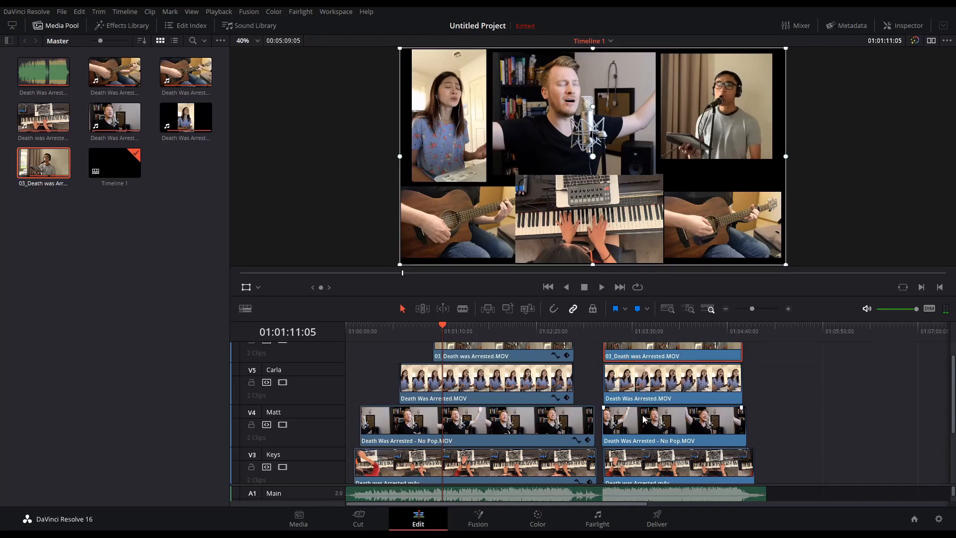
click(655, 470)
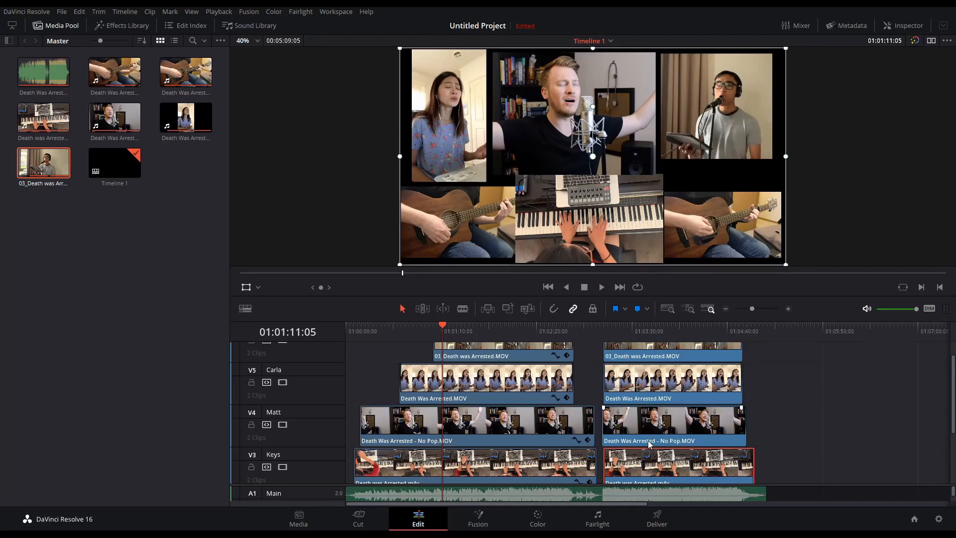
scroll(650, 443, up, 1)
scroll(642, 391, down, 5)
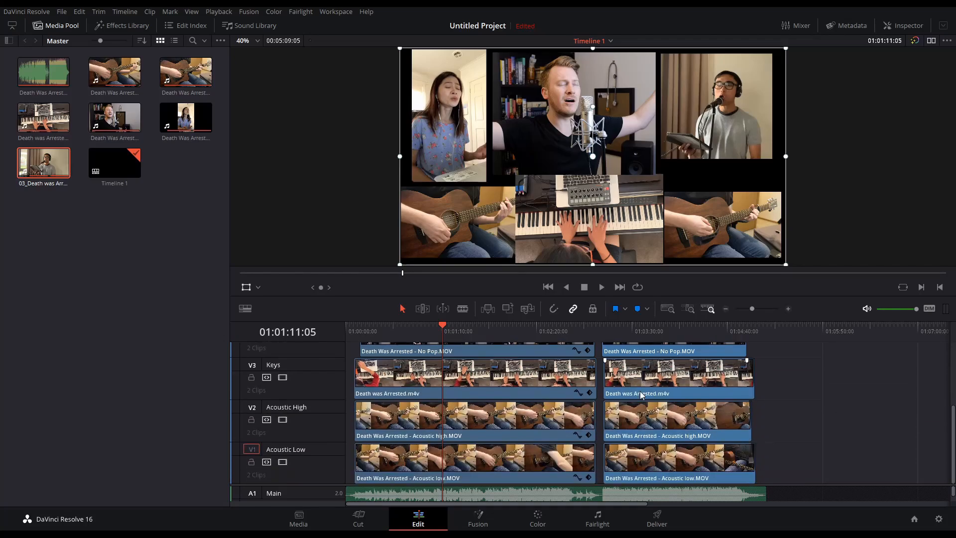
click(637, 459)
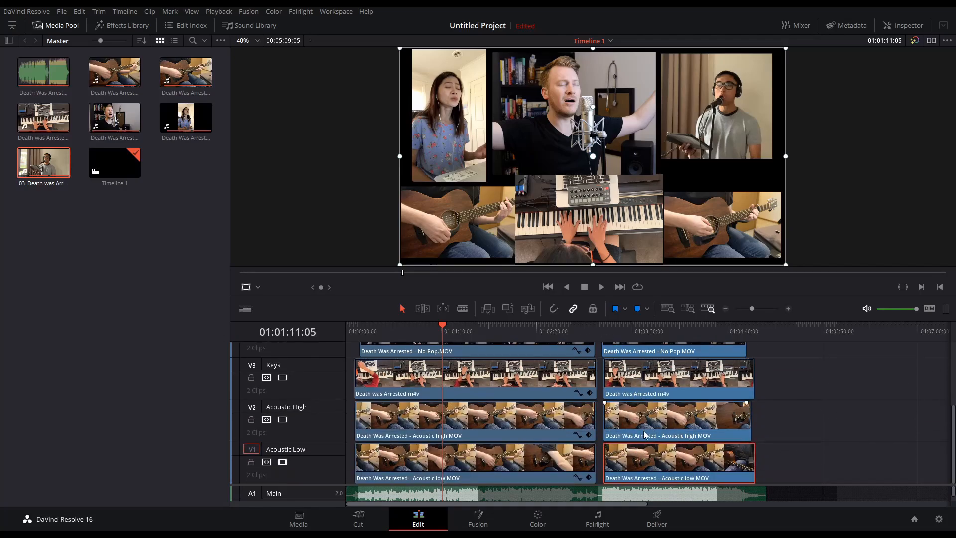
click(657, 420)
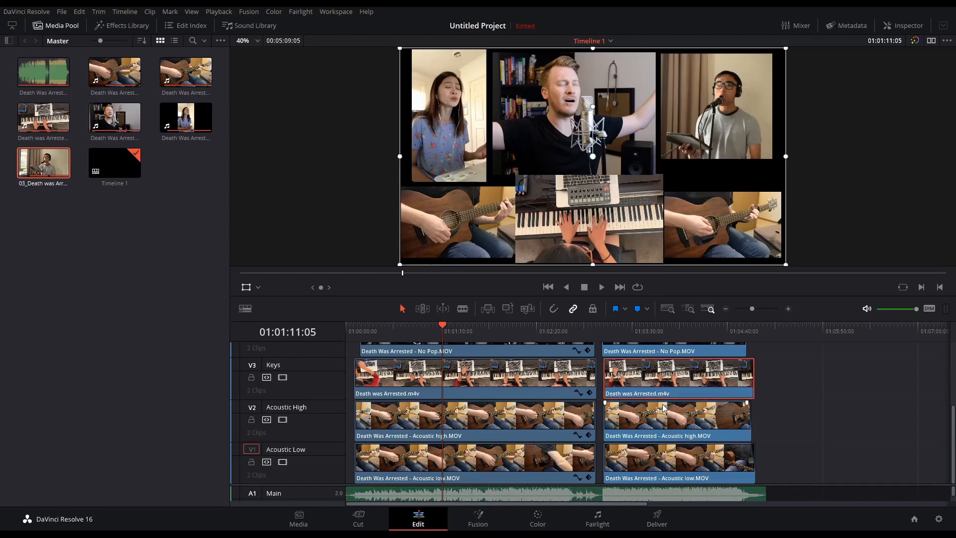
click(654, 382)
click(648, 438)
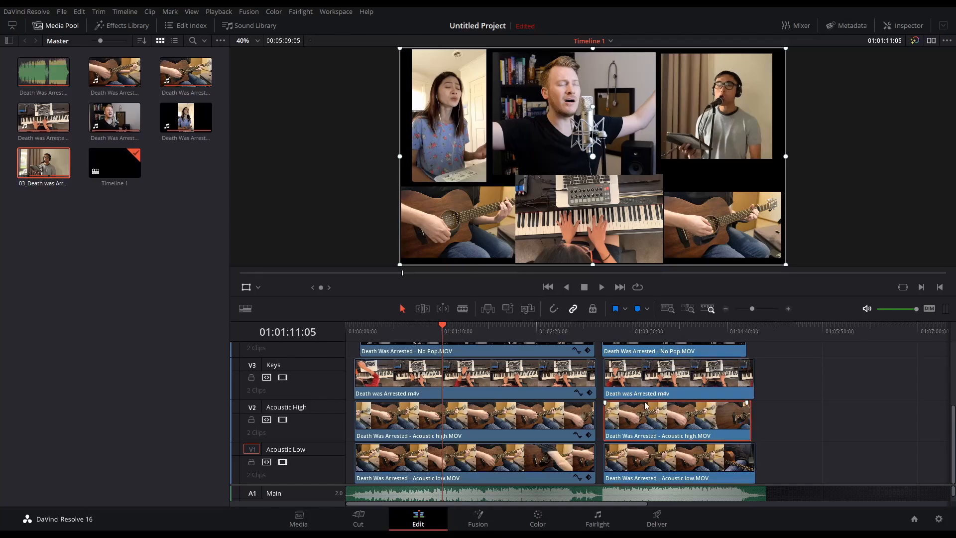
click(512, 411)
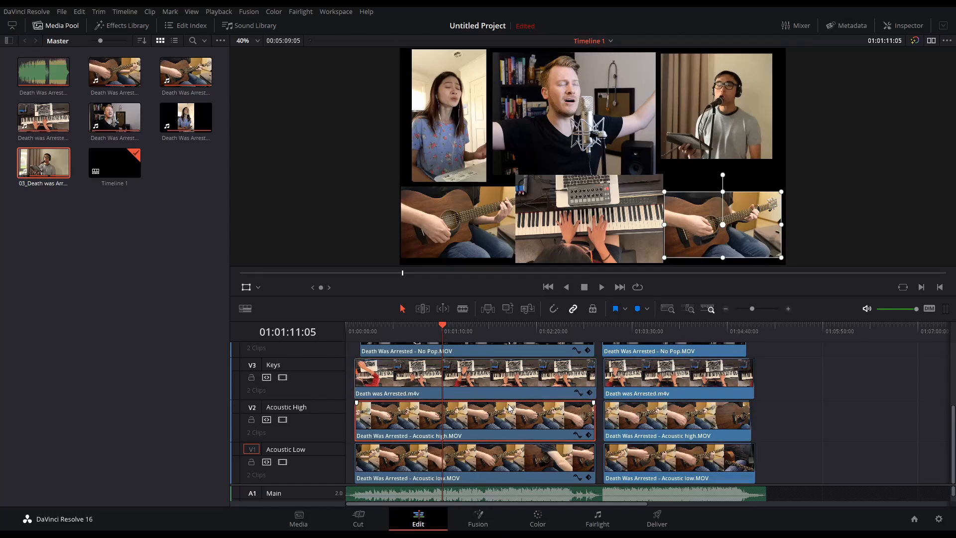
click(682, 383)
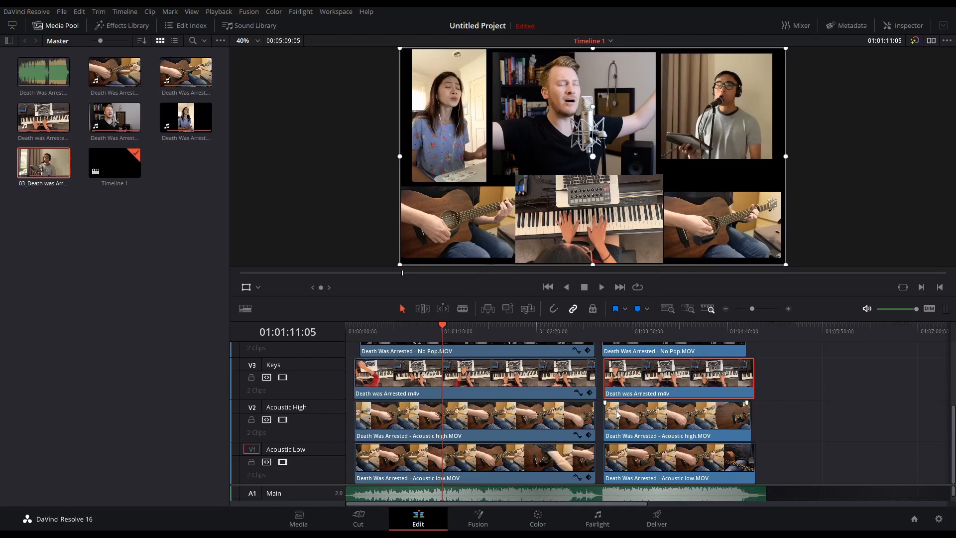
- Copy the first V3 keys clip's zoom to the second keys clip, setting it to 0.467
click(547, 383)
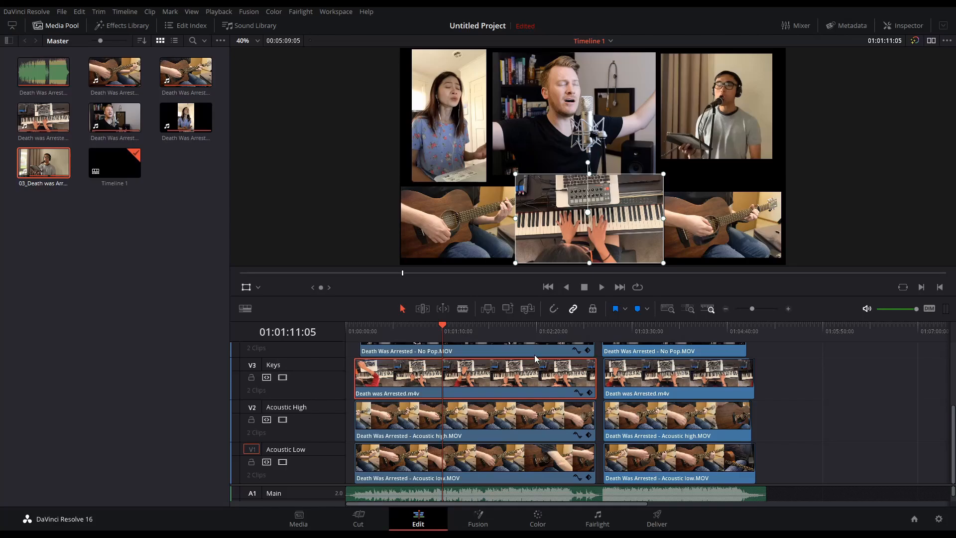
click(902, 25)
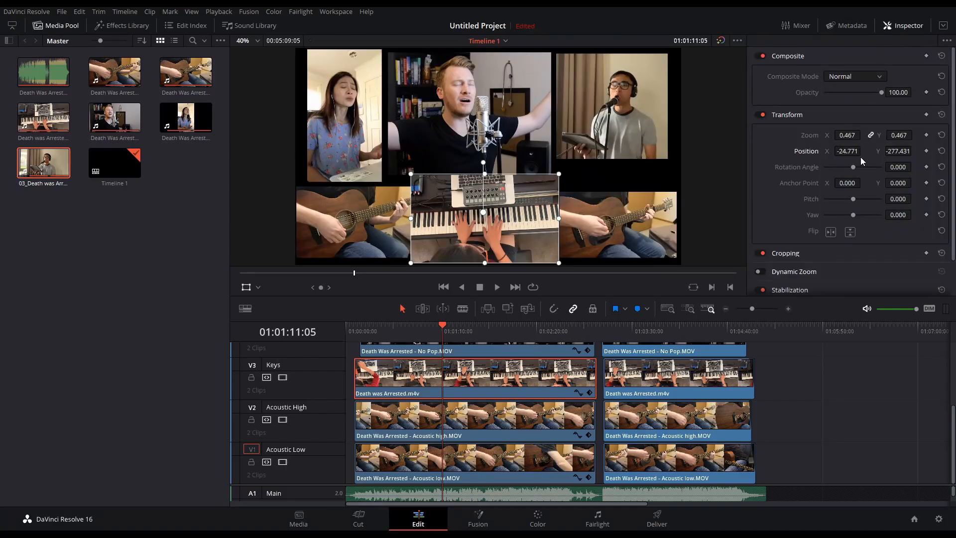
click(847, 135)
click(663, 388)
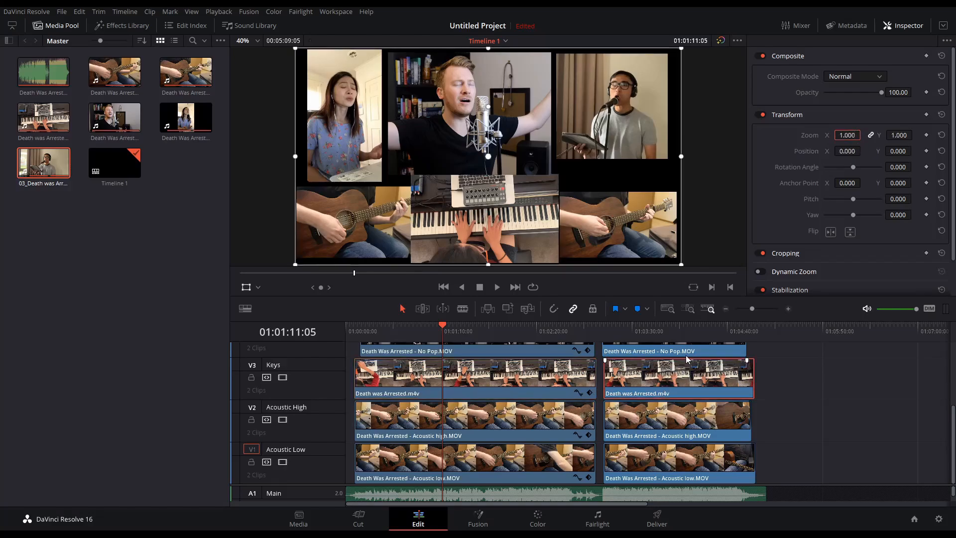
text(0.467)
key(Return)
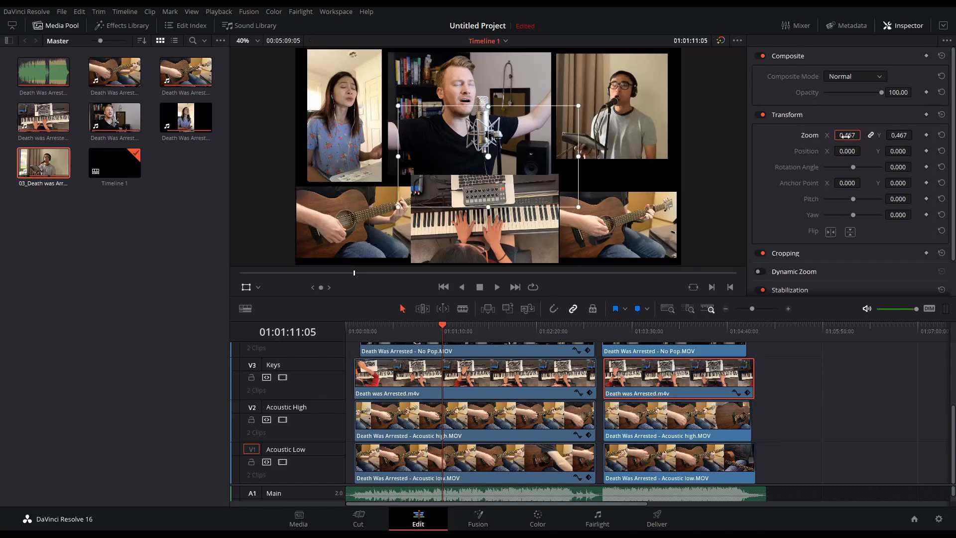
- Set the second V3 keys clip's horizontal position to -24.771, matching the first keys clip
click(549, 393)
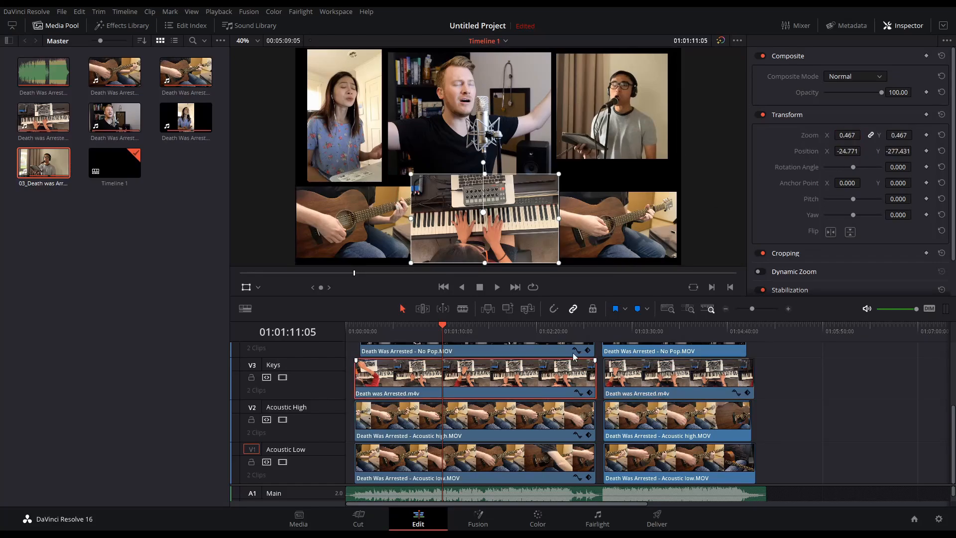
click(853, 153)
click(680, 377)
click(852, 150)
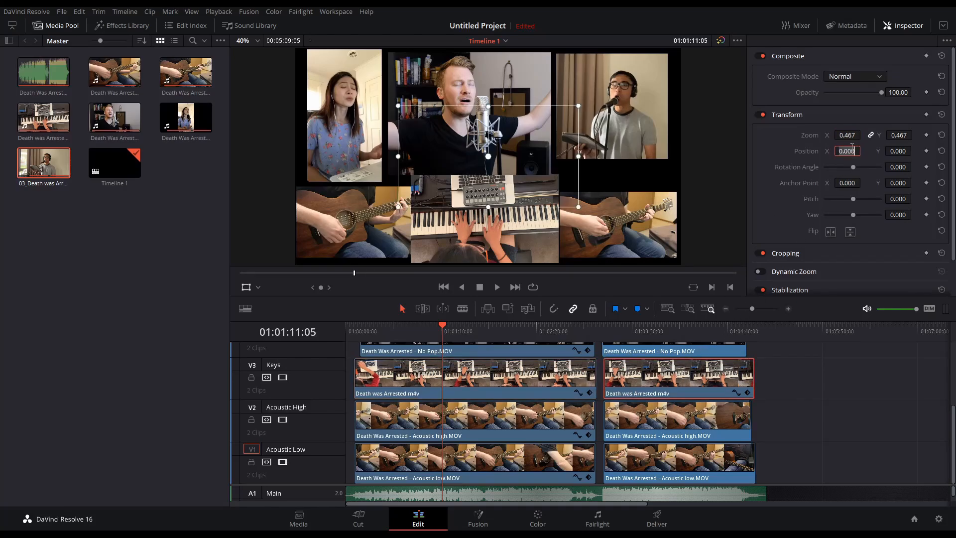
text(-24.771)
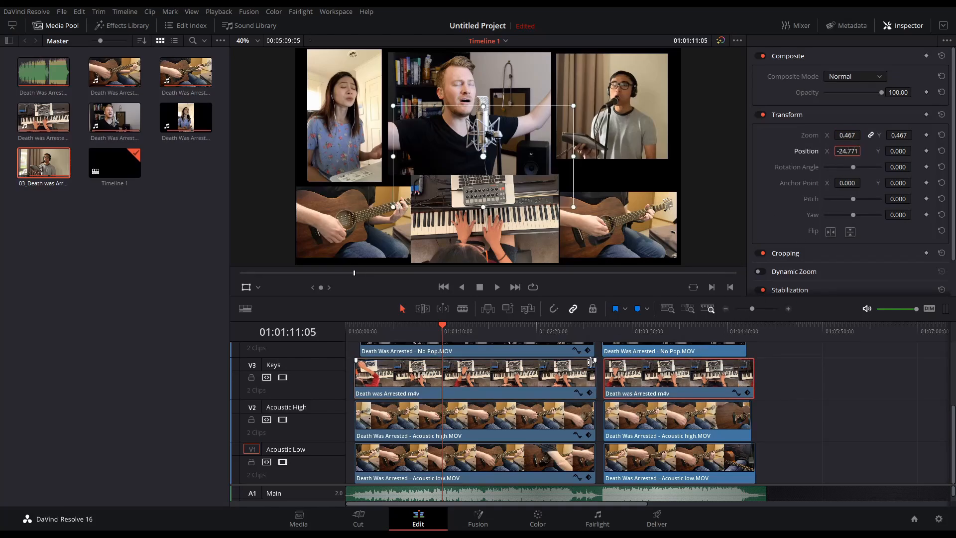
- Copy the first V3 keys clip's vertical position to the second keys clip, setting it to -277.431
click(571, 390)
click(897, 150)
key(ctrl+c)
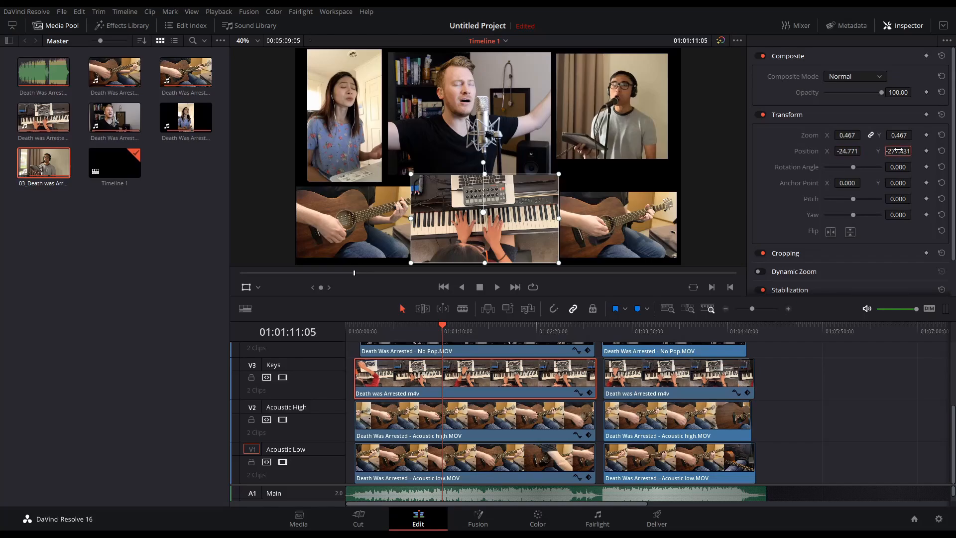
click(685, 381)
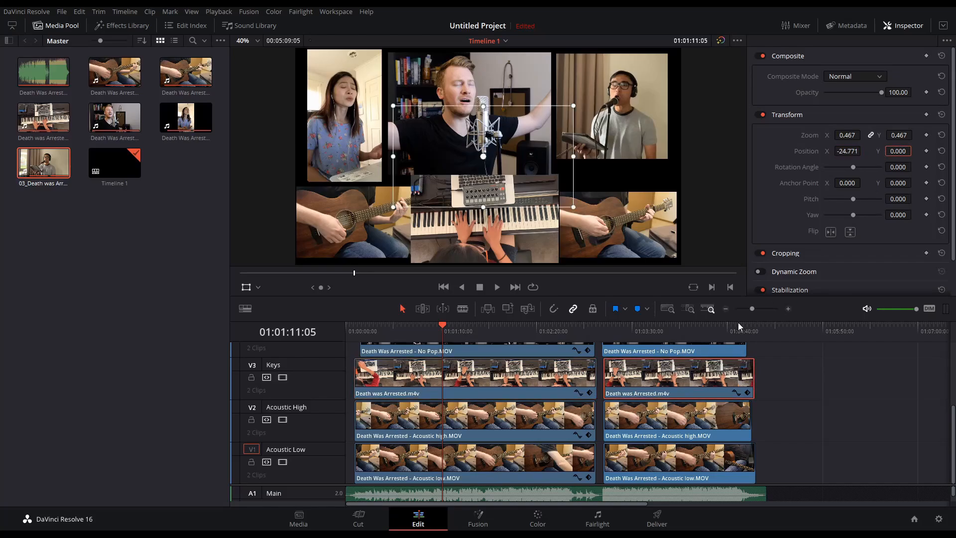
click(901, 150)
key(ctrl+v)
key(Return)
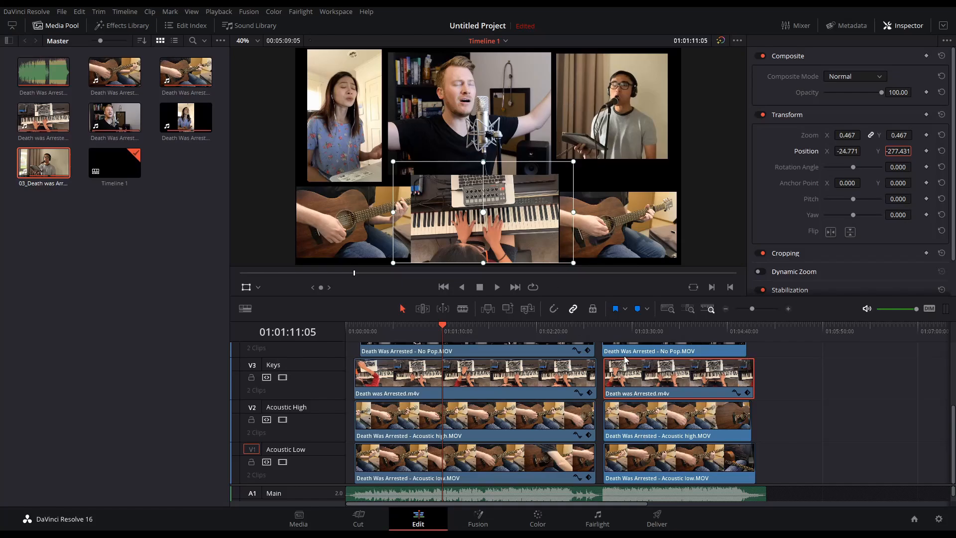
- Examine the start of the second section and compare the second V3 keys clip's frame outline with the first one's
click(611, 331)
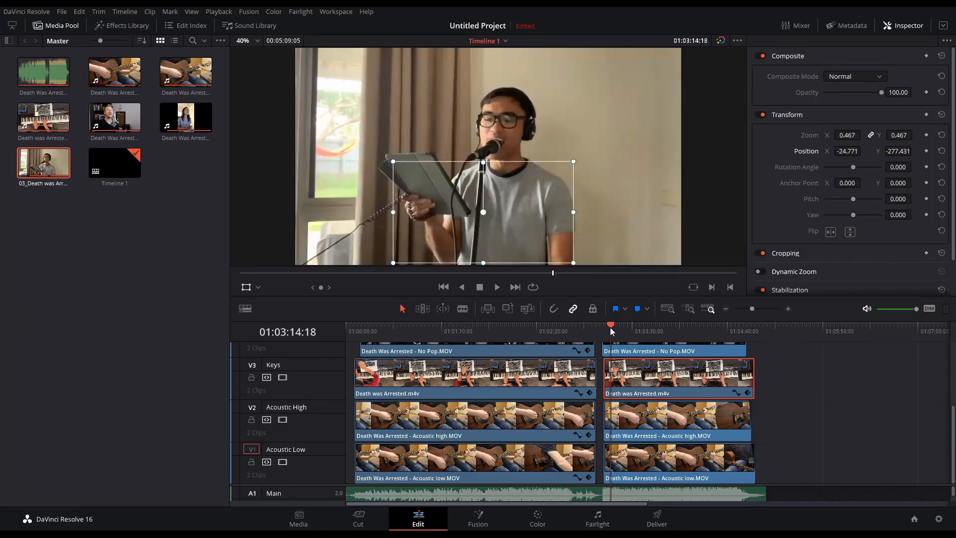
click(609, 330)
click(604, 331)
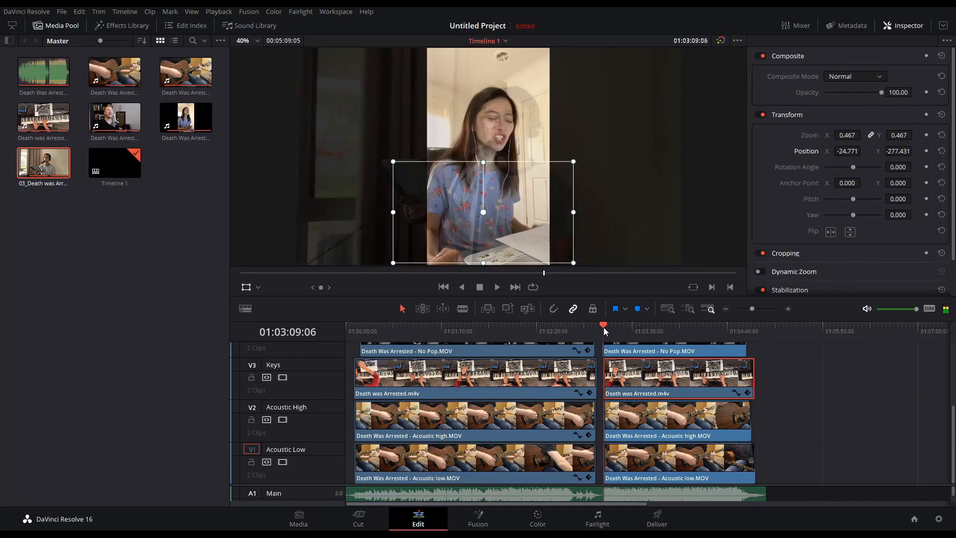
drag(604, 330, 611, 330)
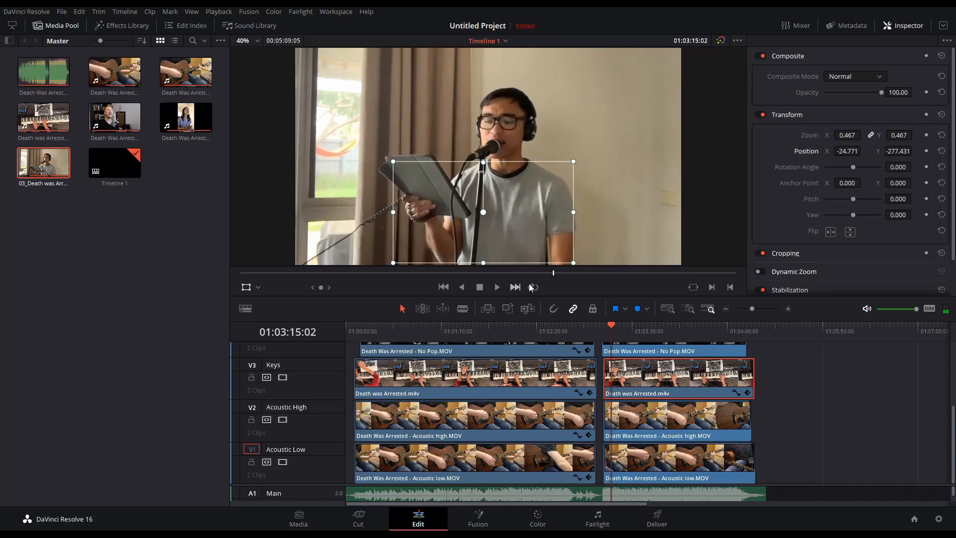
click(529, 394)
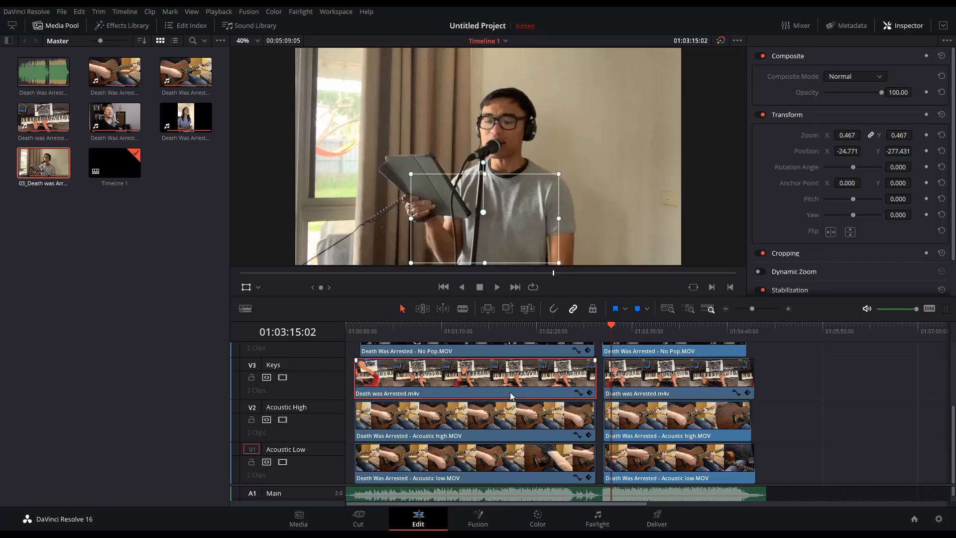
scroll(564, 428, up, 2)
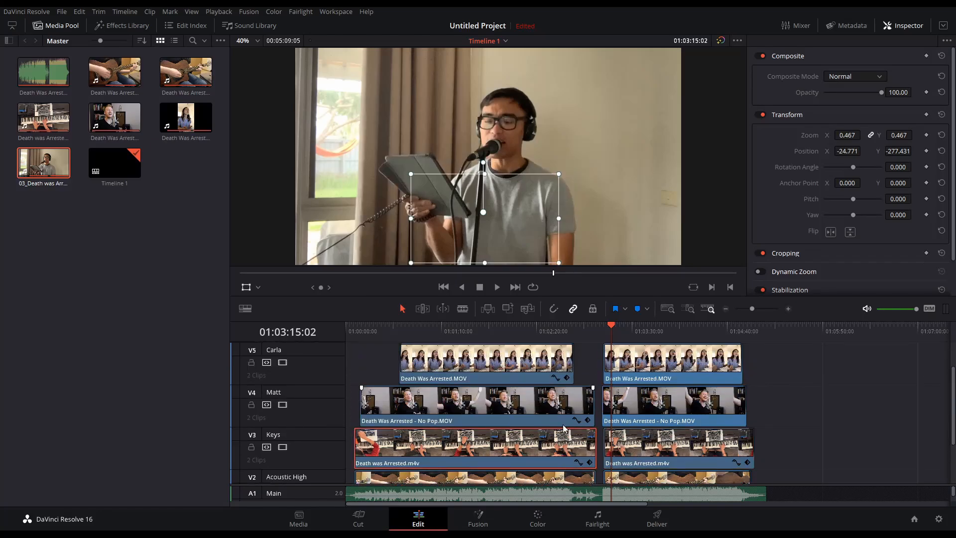
scroll(564, 428, down, 1)
click(588, 324)
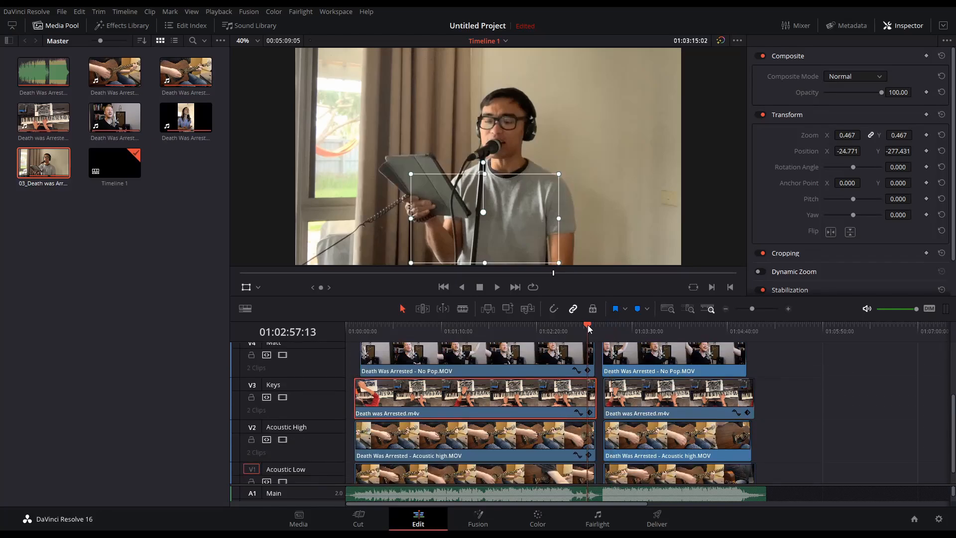
- Play the end of the first section from 01:02:37:20 to review the six-clip grid and how the clips fade out
drag(581, 326, 559, 323)
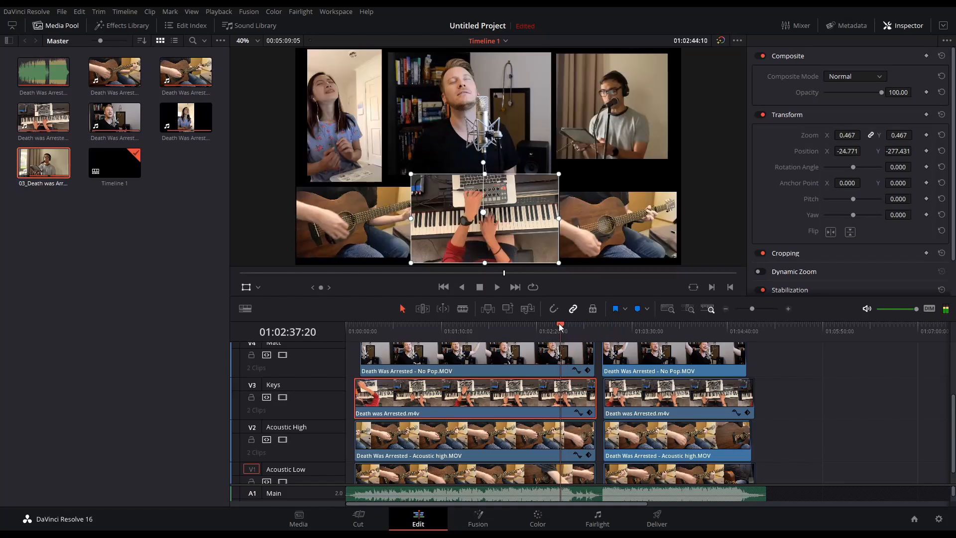
key(space)
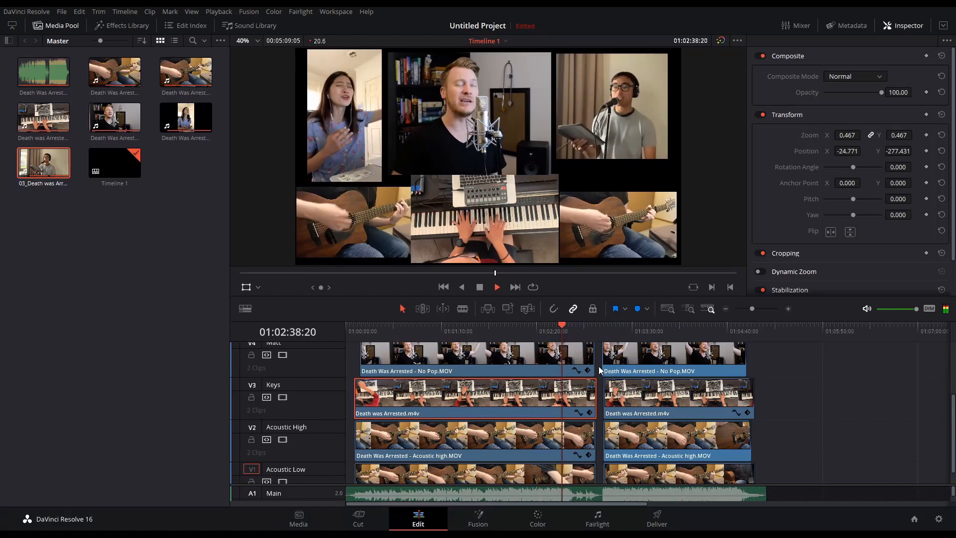
scroll(617, 398, up, 8)
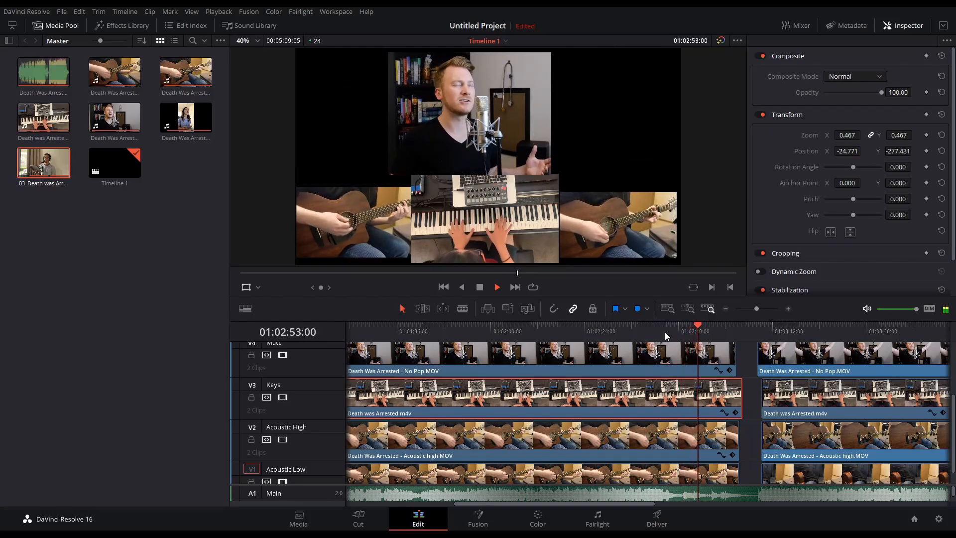
key(space)
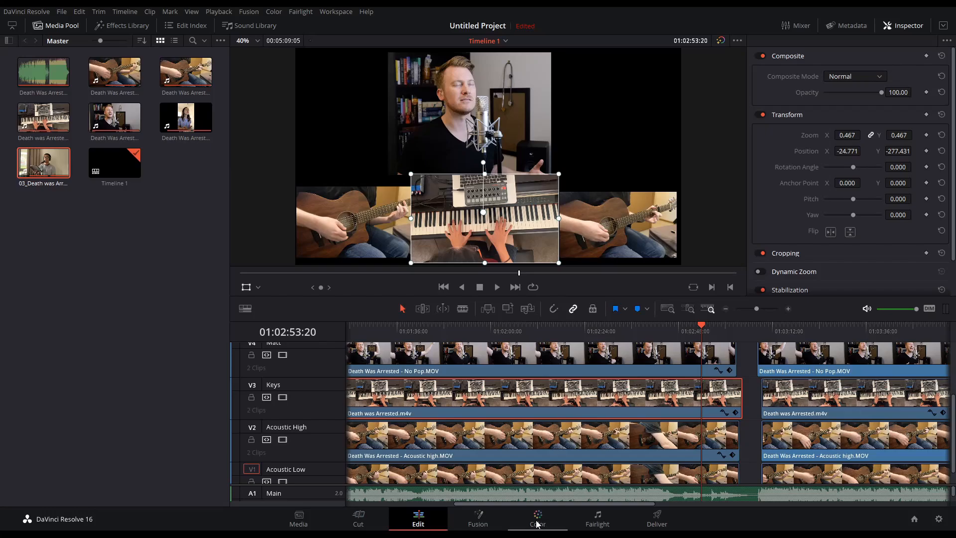
- Enlarge the Main audio track on the Fairlight page and play it from just before 01:02:45
click(597, 523)
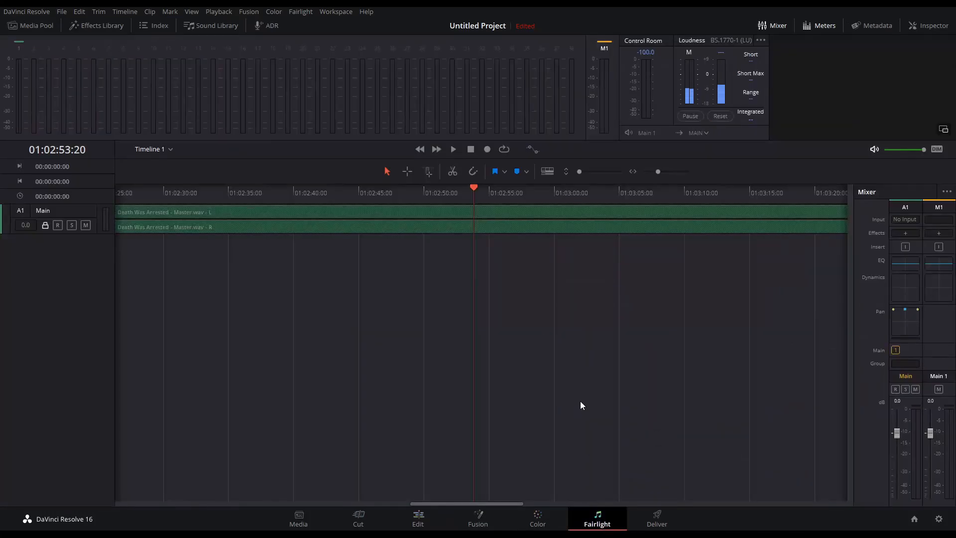
drag(89, 234, 91, 364)
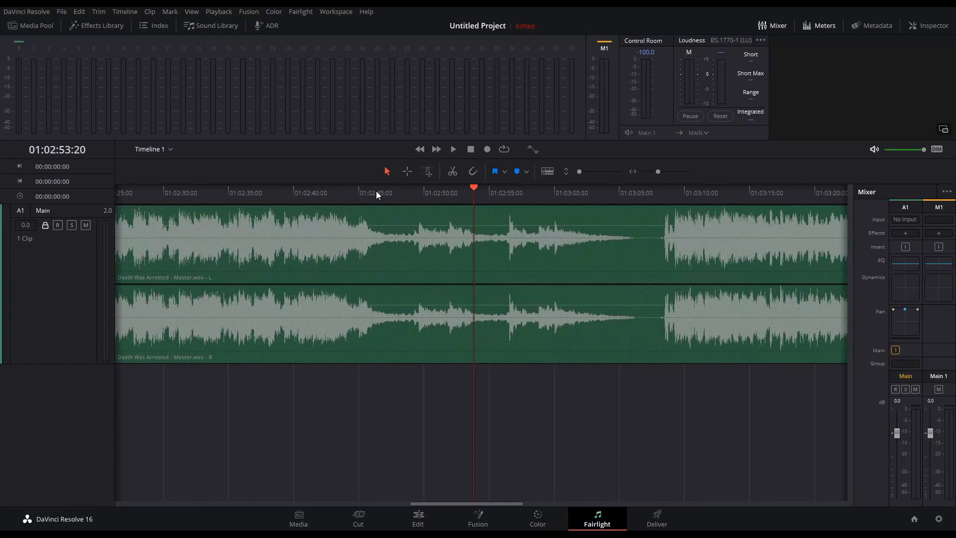
click(352, 192)
key(space)
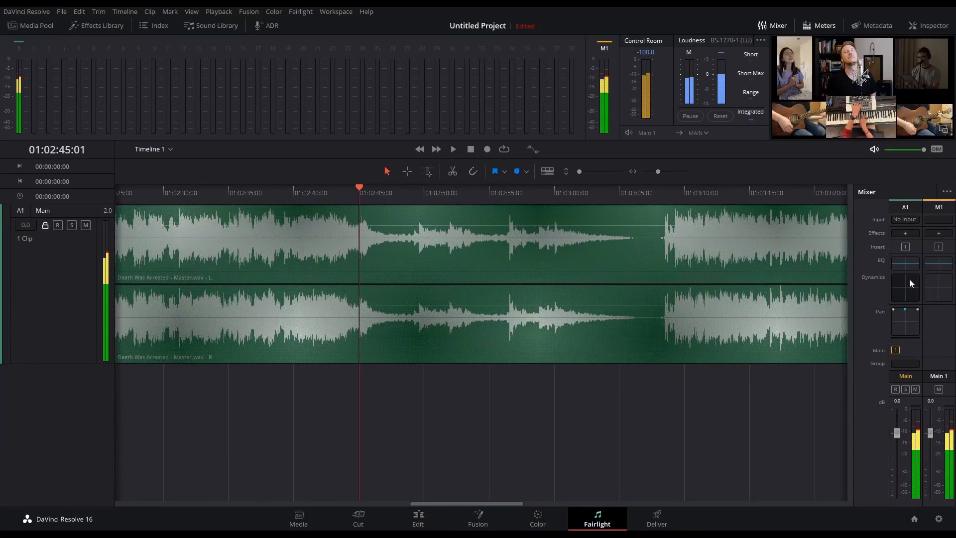
click(910, 232)
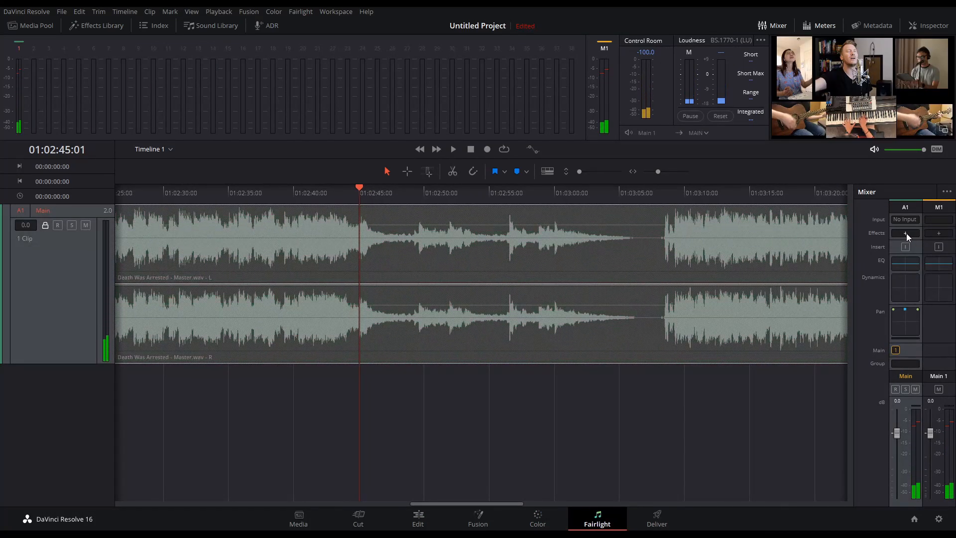
- Unlock the Main audio track and lock it again
click(45, 225)
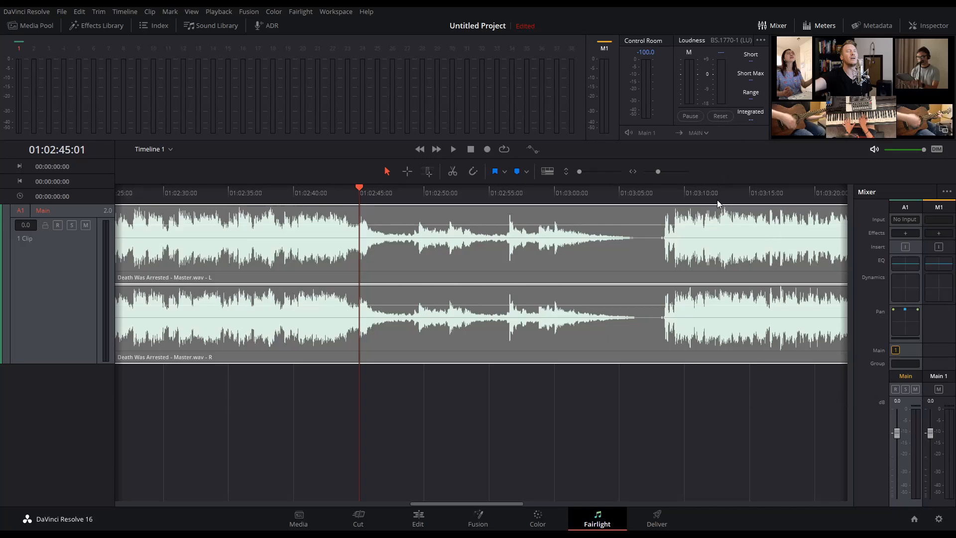
key(ctrl+a)
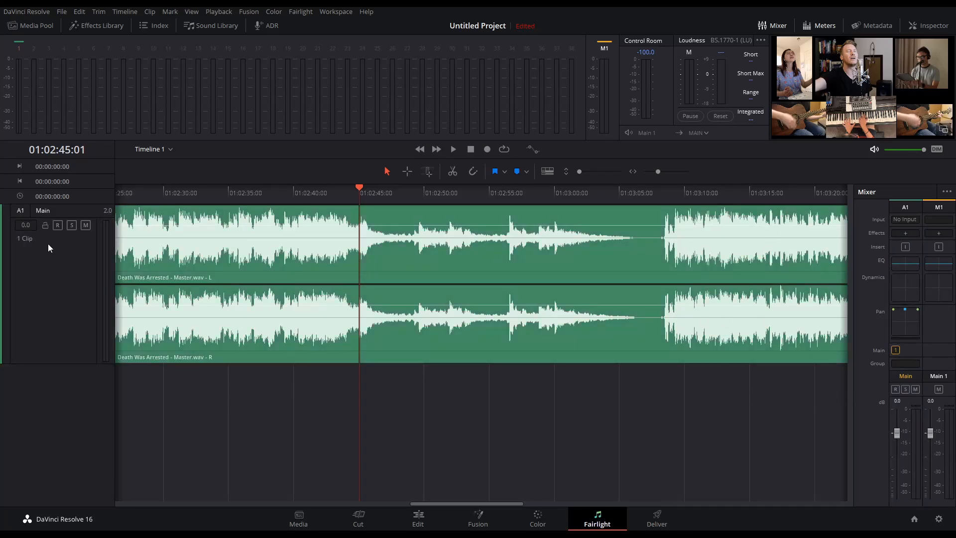
click(45, 225)
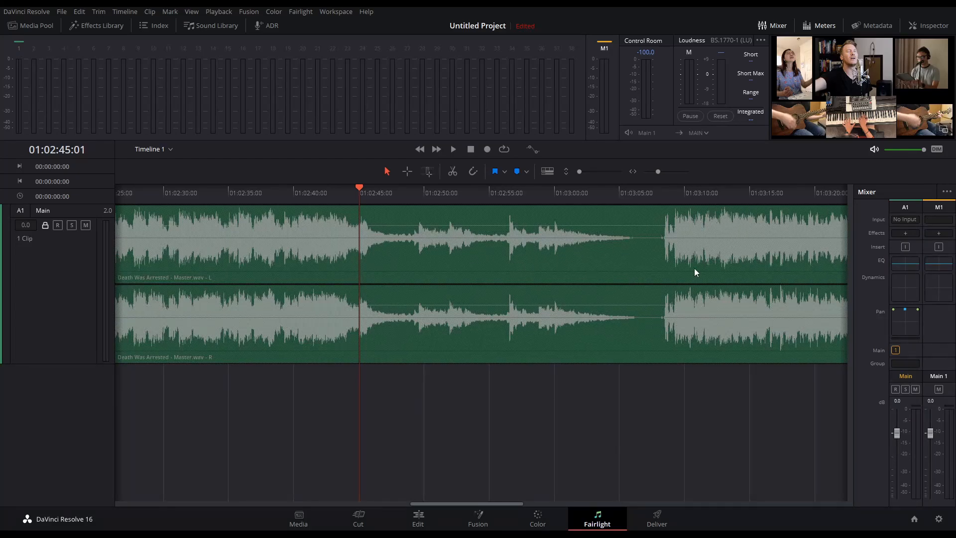
- Set up the timeline's export on the Deliver page with the YouTube 1080p render preset
click(657, 523)
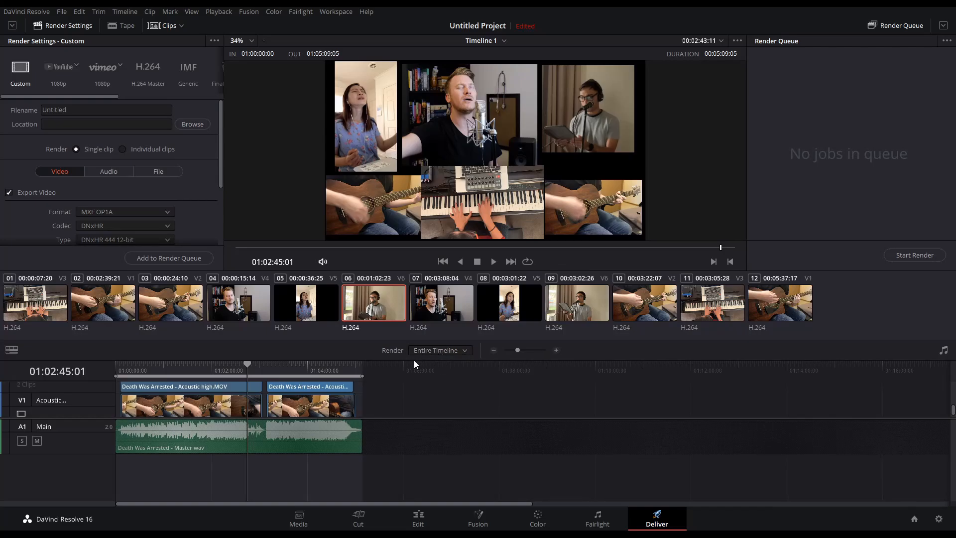
mouse_move(362, 376)
mouse_down()
mouse_move(303, 380)
mouse_move(360, 380)
mouse_up()
click(446, 363)
click(59, 65)
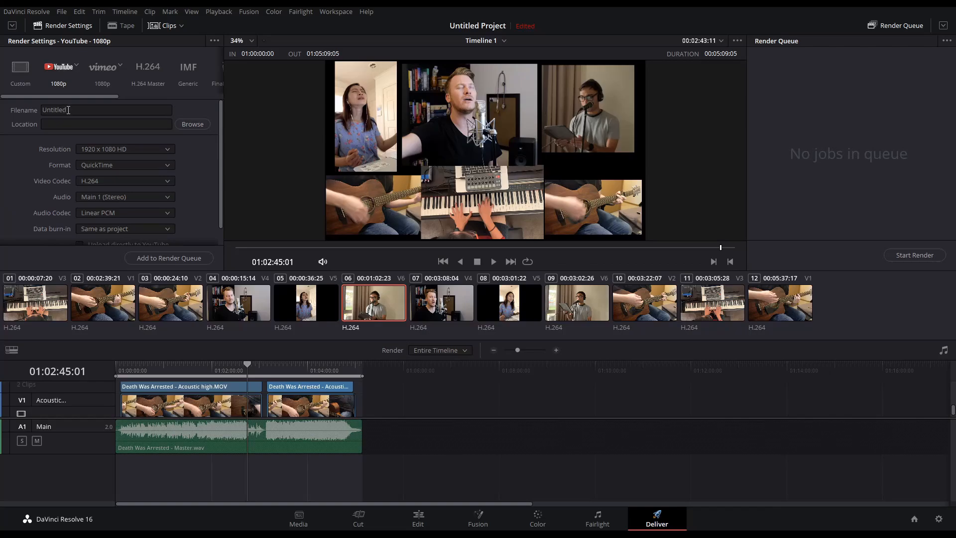
- Replace the render filename with "Death Was Arrestesd test"
click(103, 109)
key(BackSpace)
key(BackSpace)
key(BackSpace)
key(BackSpace)
key(BackSpace)
key(BackSpace)
key(BackSpace)
text(Death Ws)
key(BackSpace)
text(as Arrestesd test)
- Set the render location to D:\Recording\DaVinci Resolve Files and add the job to the render queue
click(188, 125)
scroll(173, 198, down, 1)
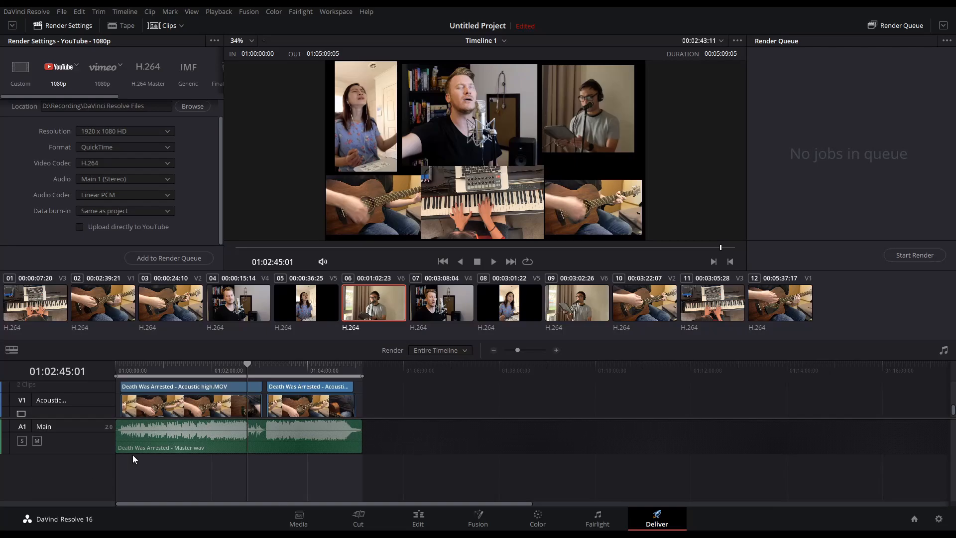
click(165, 260)
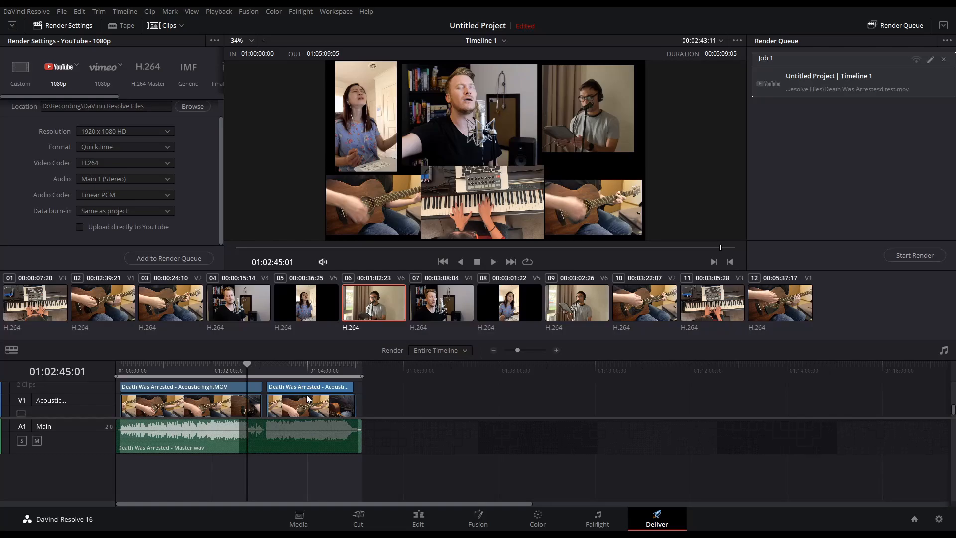
- Return to the Edit page and move the playhead back to 01:02:14:20 in the first section
click(418, 517)
drag(647, 324, 530, 331)
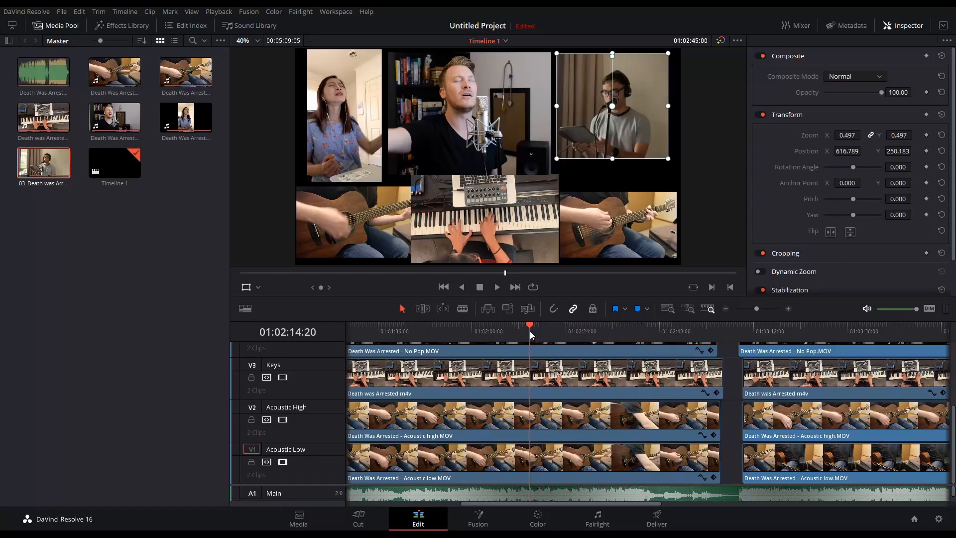